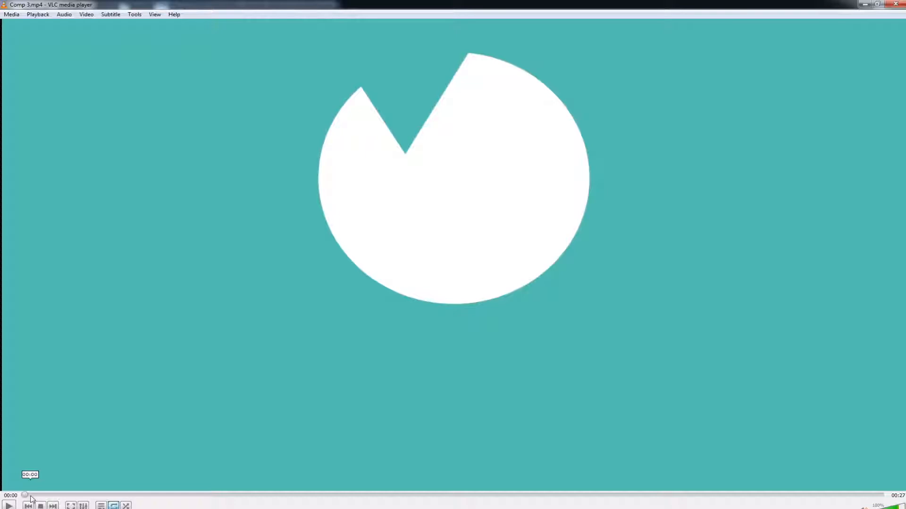
Step: Play Comp 3.mp4 from the start, skip ahead to the unicorn and rainbow reveal, and pause at about 12 seconds
click(9, 505)
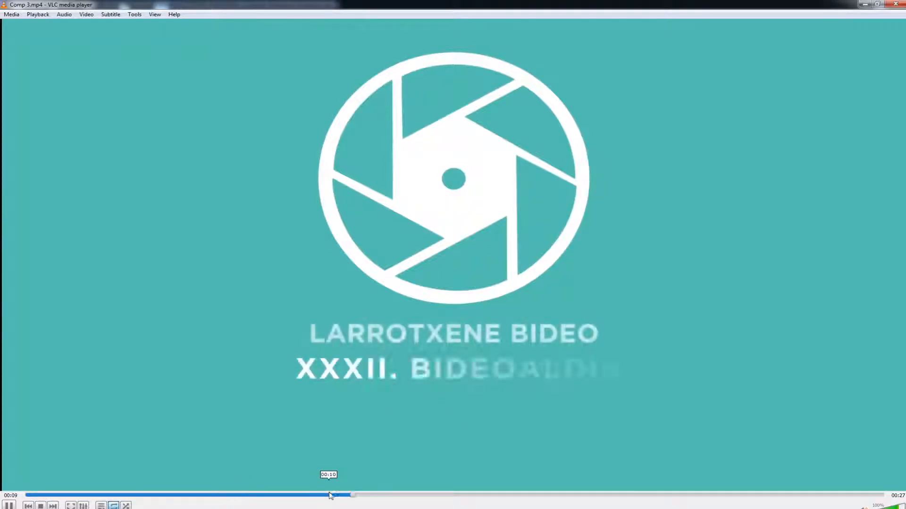
click(435, 495)
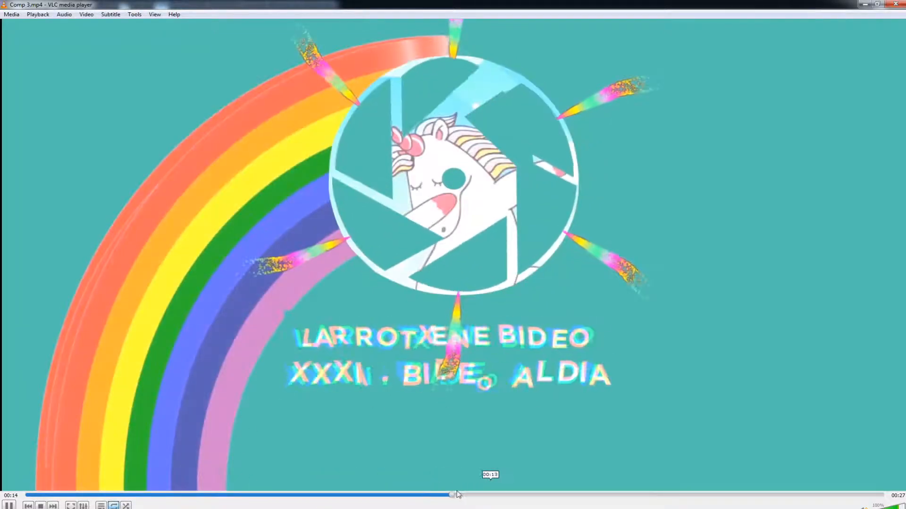
click(368, 495)
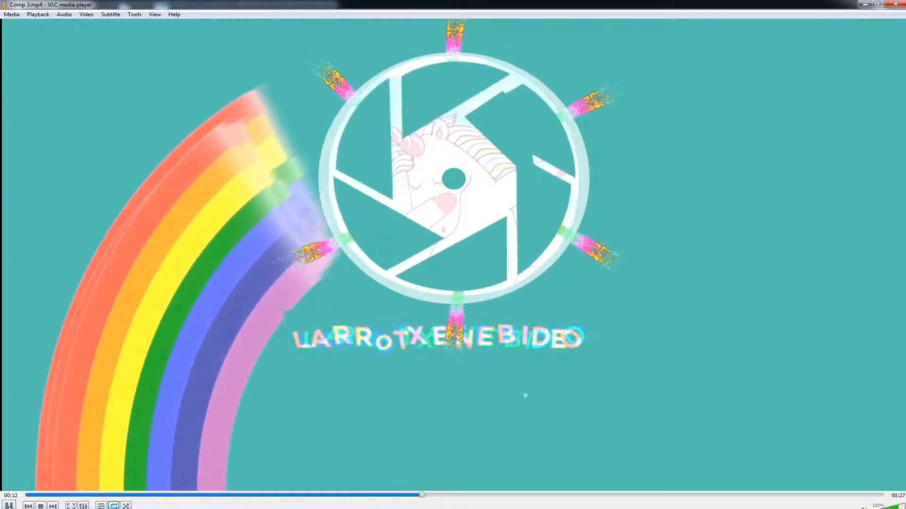
key(space)
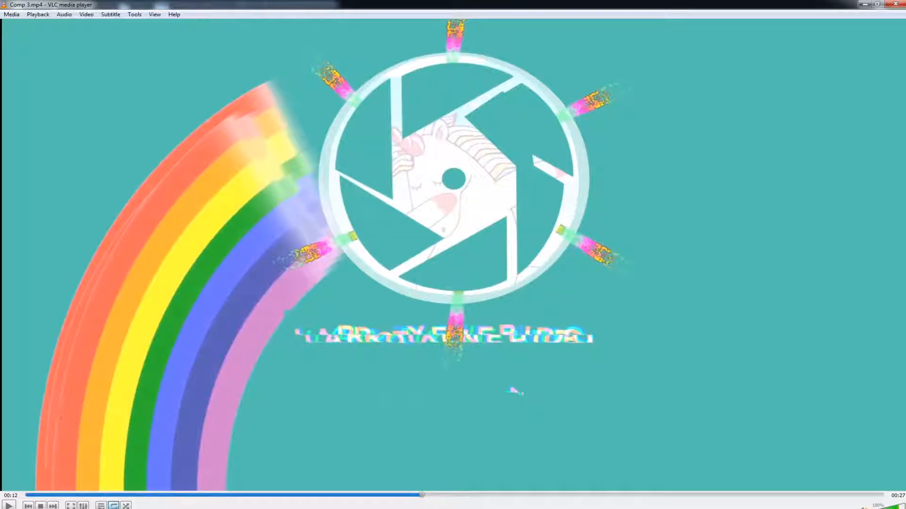
Step: Replay the reference video from about 7 seconds, pausing to examine the logo's light trails, unicorn image and rainbow up to 16 seconds
click(422, 494)
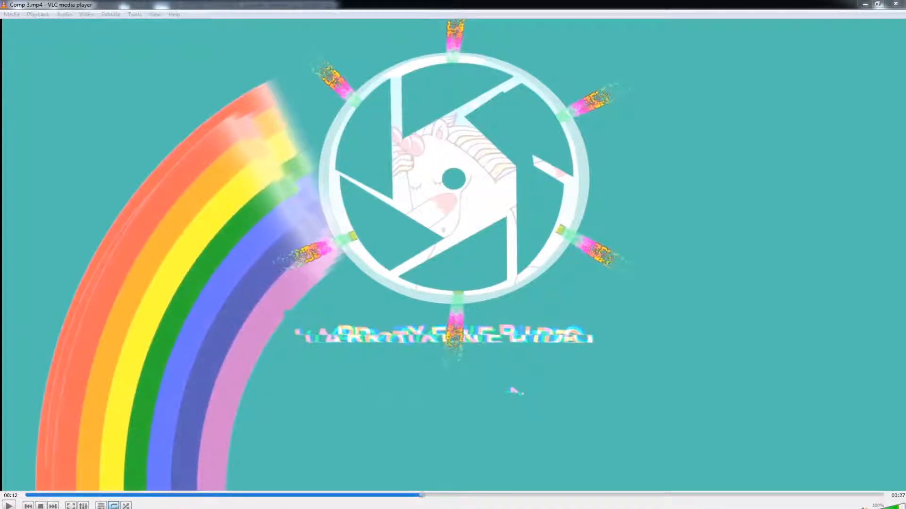
click(426, 494)
drag(426, 495, 253, 495)
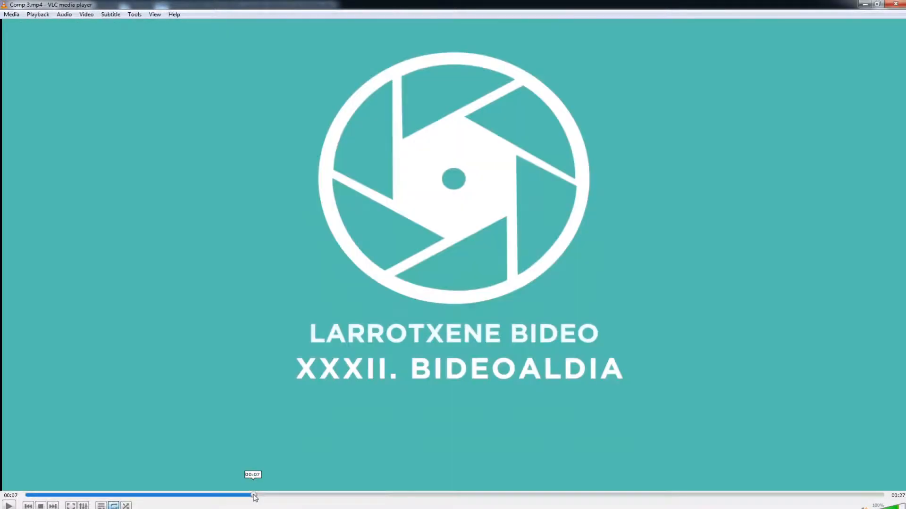
key(space)
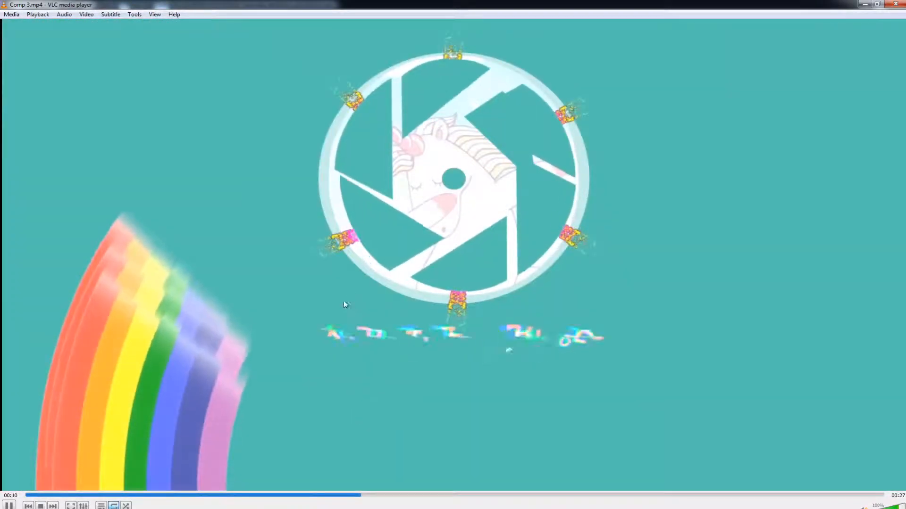
key(space)
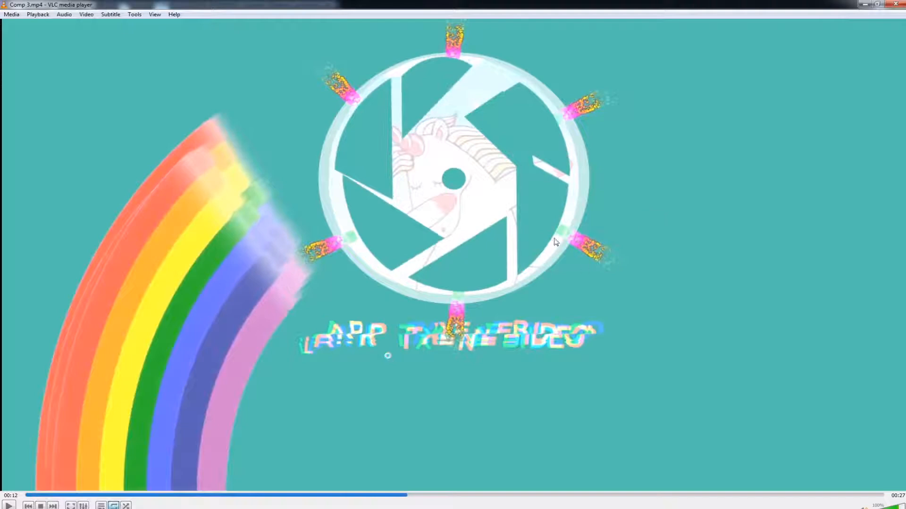
key(space)
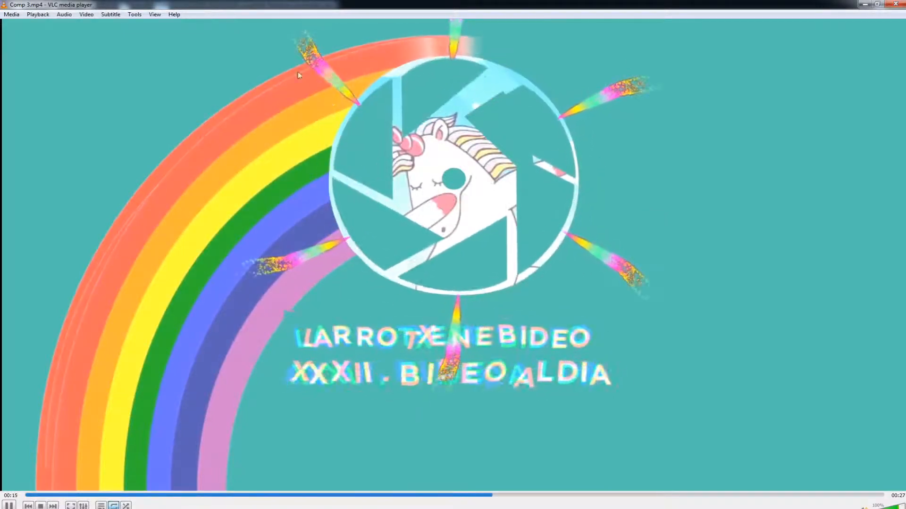
key(space)
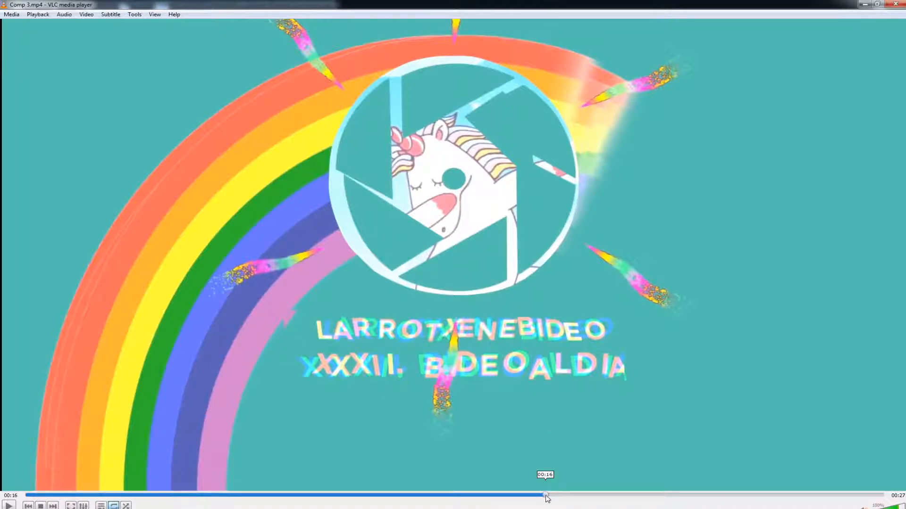
Step: Examine the completing rainbow, drifting light trails and glitching title text between about 18 and 23 seconds of the video
drag(546, 495, 603, 494)
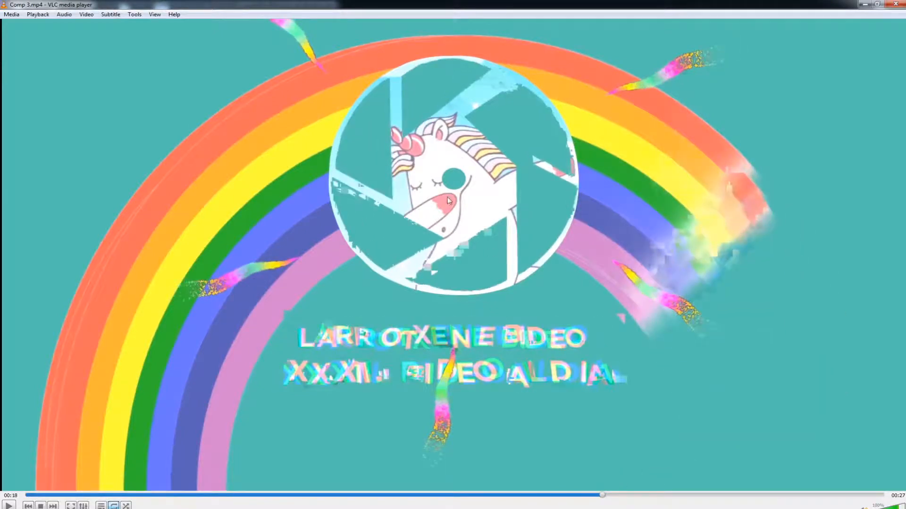
key(space)
key(space)
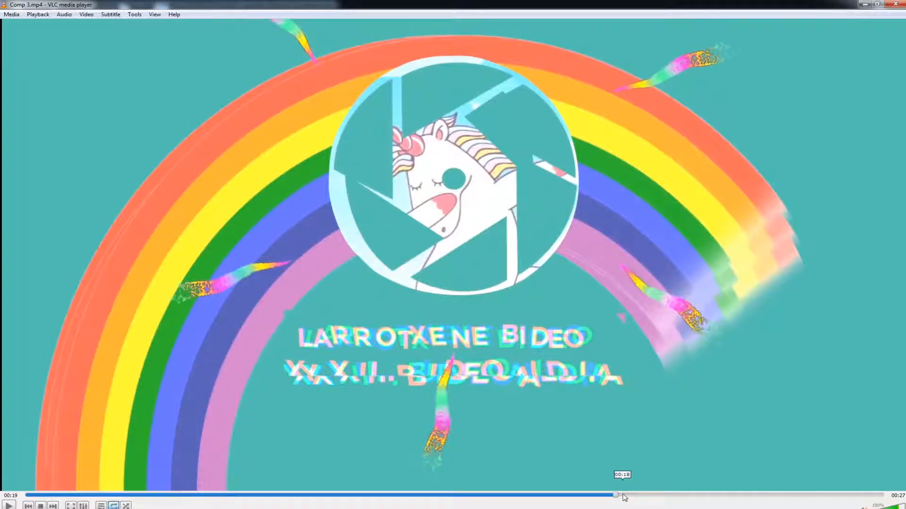
click(626, 495)
drag(628, 497, 598, 496)
key(space)
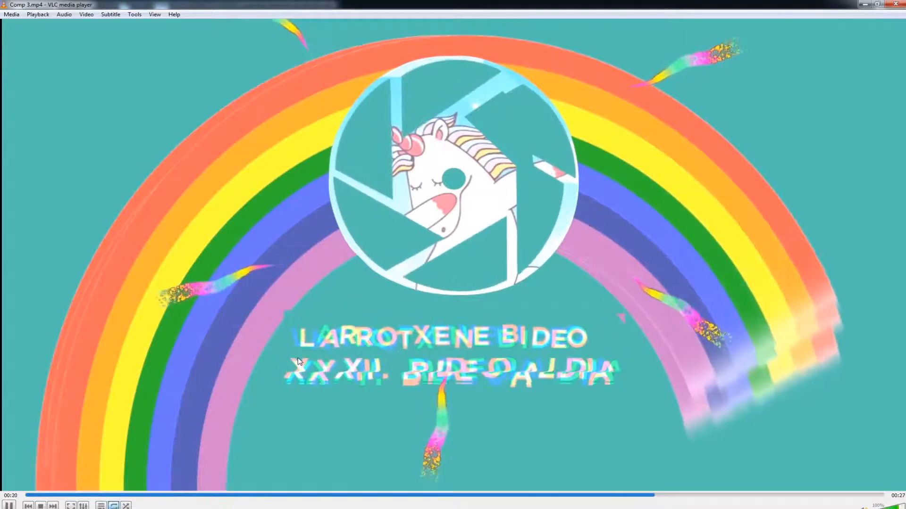
key(space)
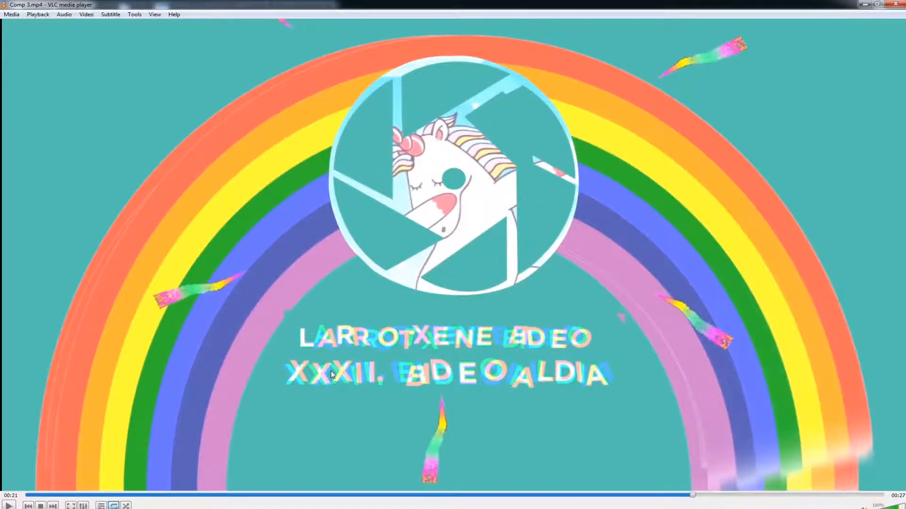
key(space)
key(space)
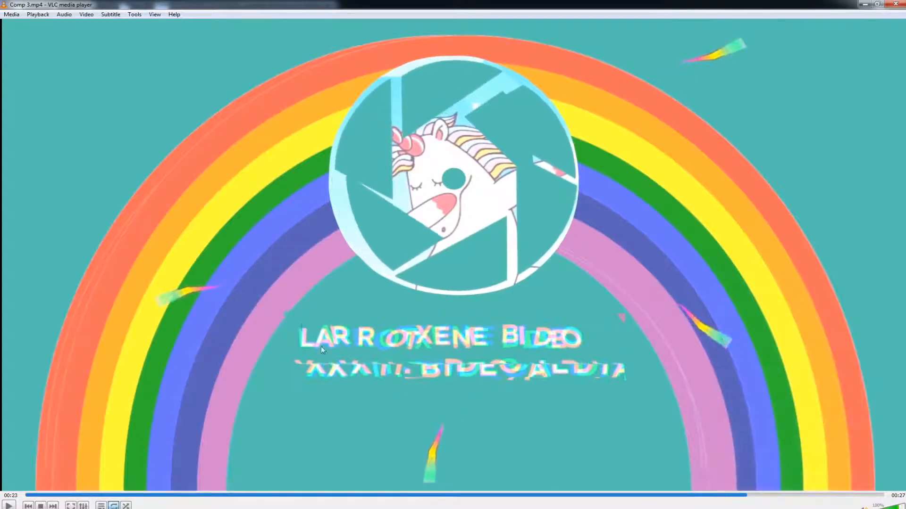
Step: Go back to about 16 seconds and review the wavy light trails and glitch effect, replaying the passage around 20 seconds
drag(746, 494, 539, 495)
key(space)
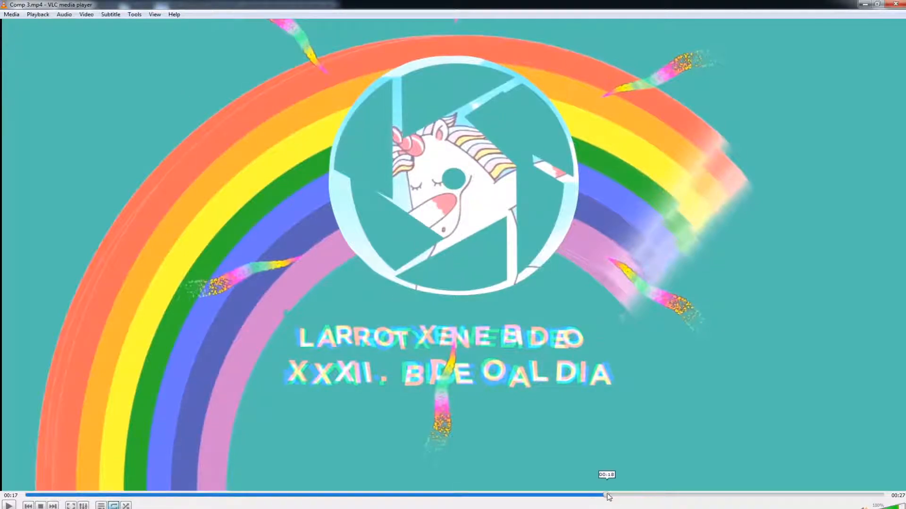
drag(602, 495, 636, 494)
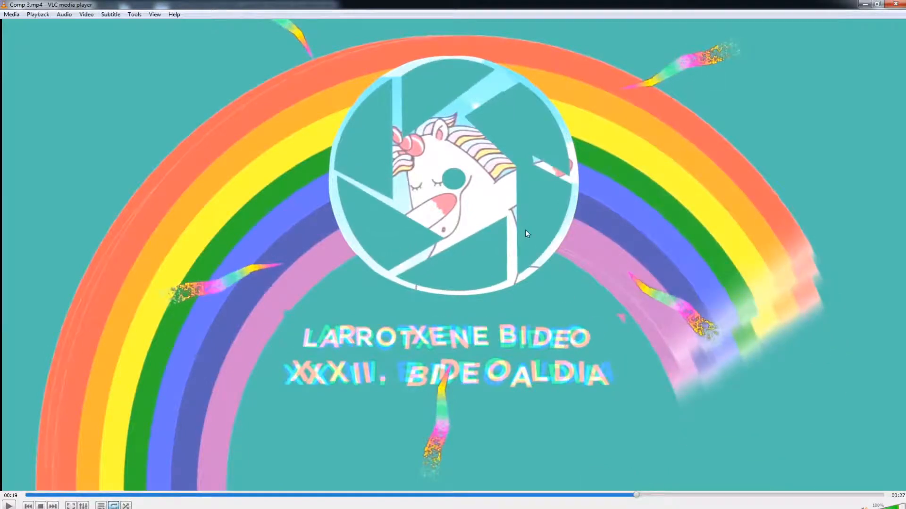
key(space)
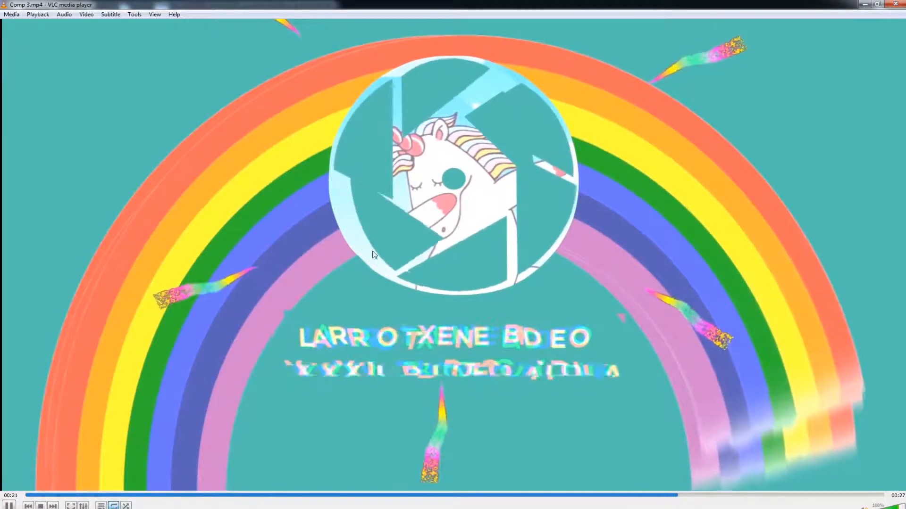
key(space)
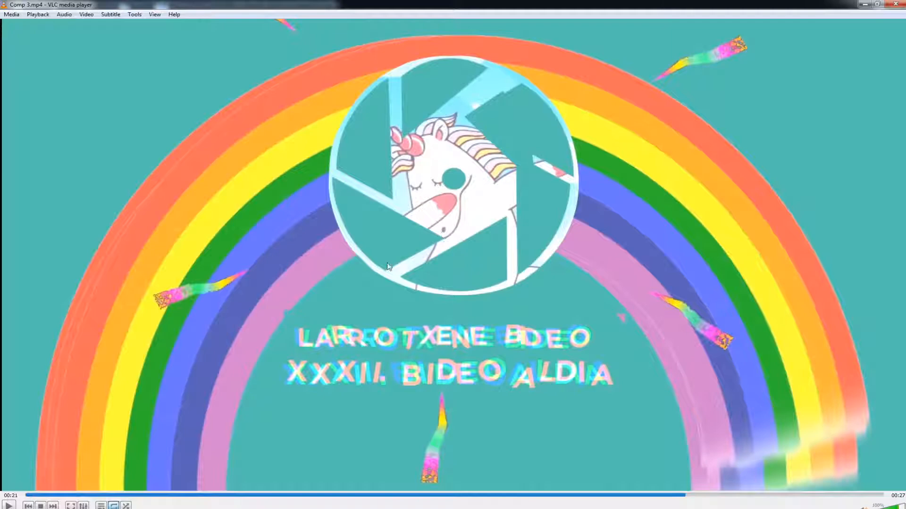
key(space)
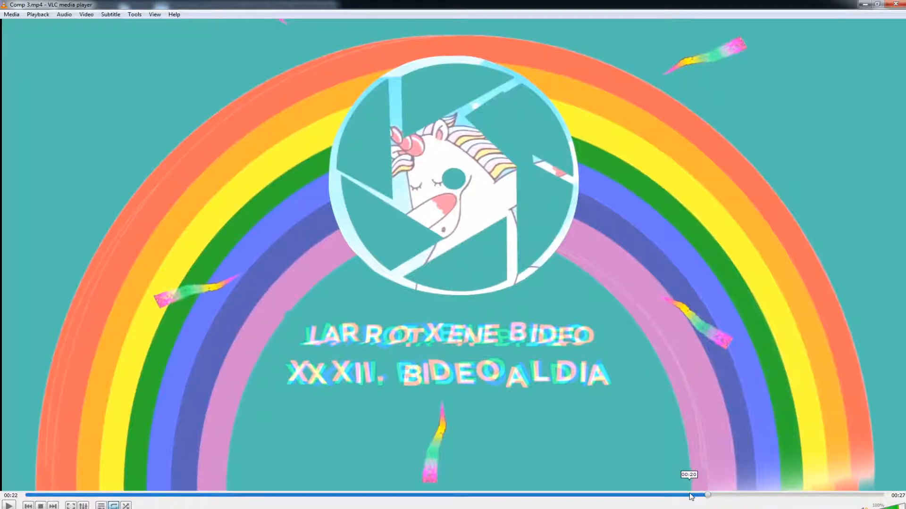
drag(690, 495, 665, 494)
key(space)
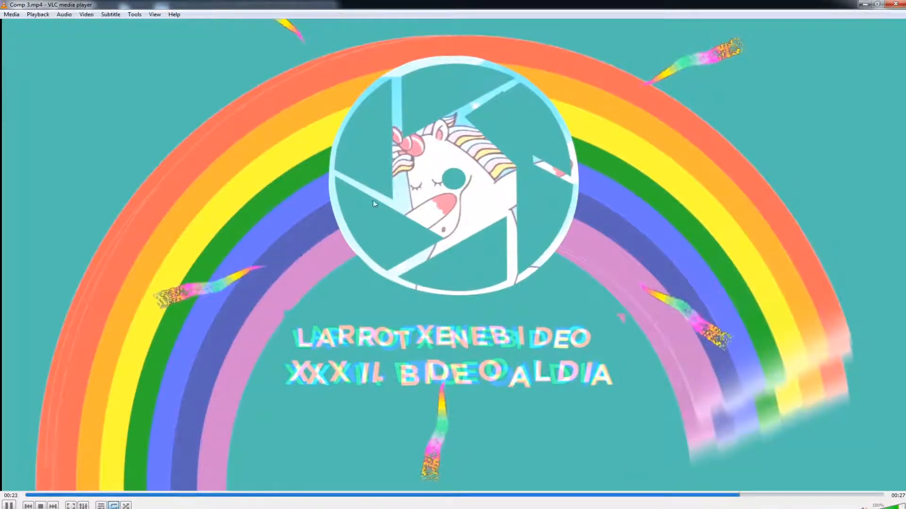
Step: Review the glitching titles again from about 18 seconds, then return to the rainbow's beginning at about 10 seconds
click(595, 495)
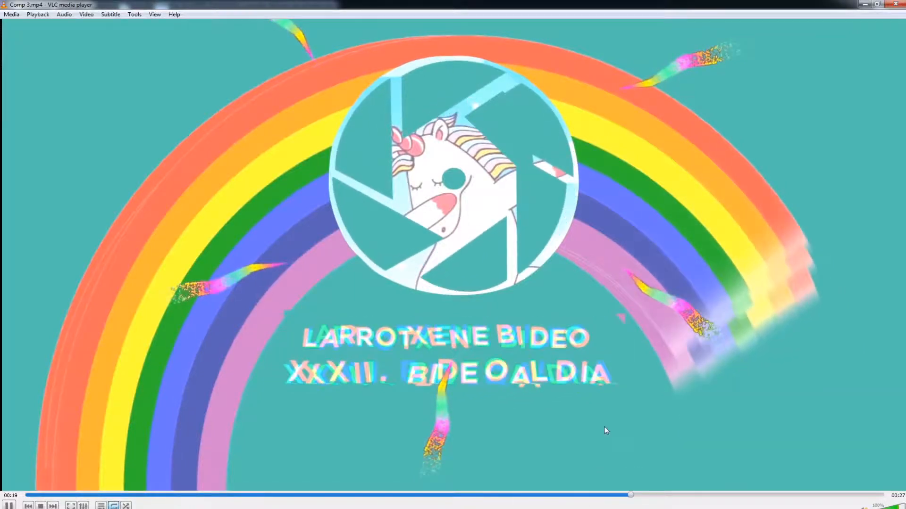
key(space)
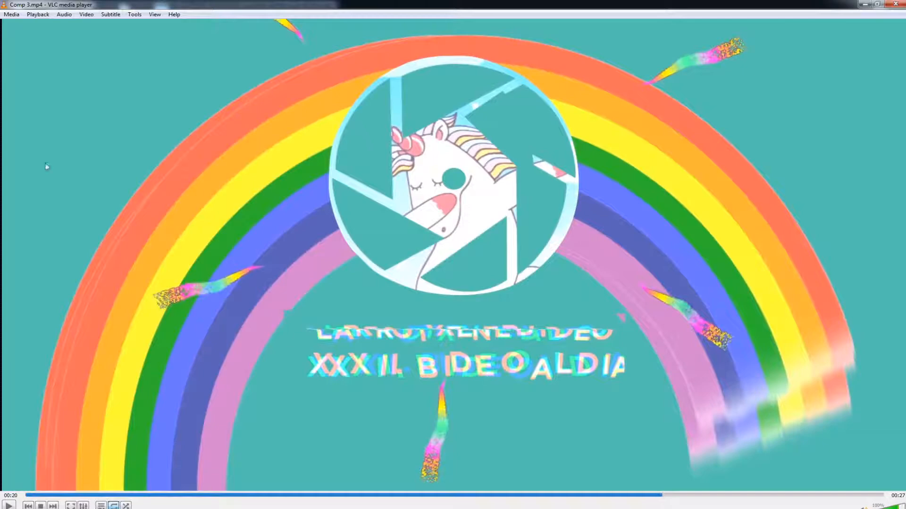
click(539, 495)
drag(540, 496, 371, 495)
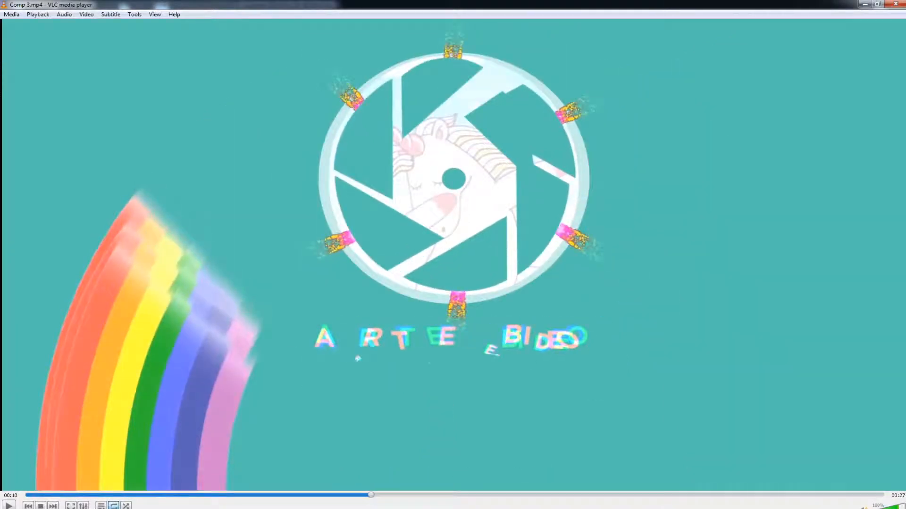
Step: Rewind the reference video to the beginning, watch the whole animation, and pause it at about 25 seconds
key(alt+Tab)
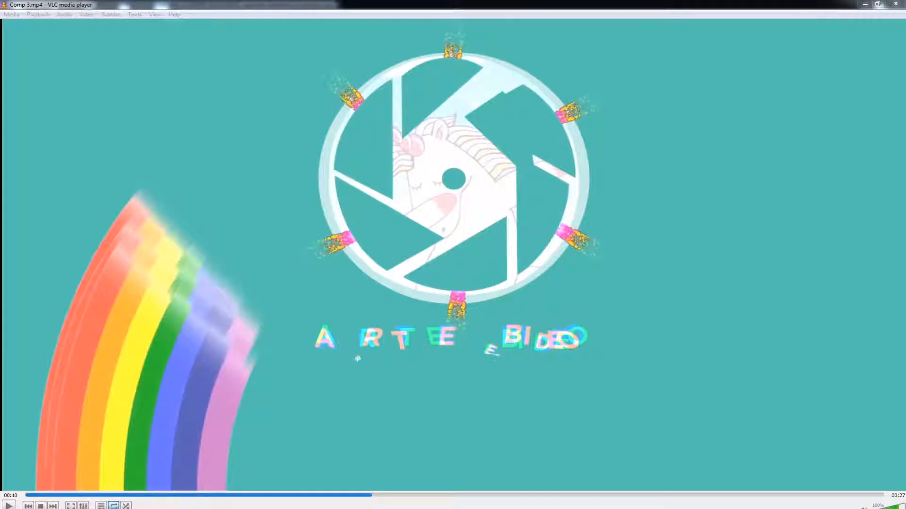
click(431, 496)
key(space)
key(space)
drag(391, 495, 26, 495)
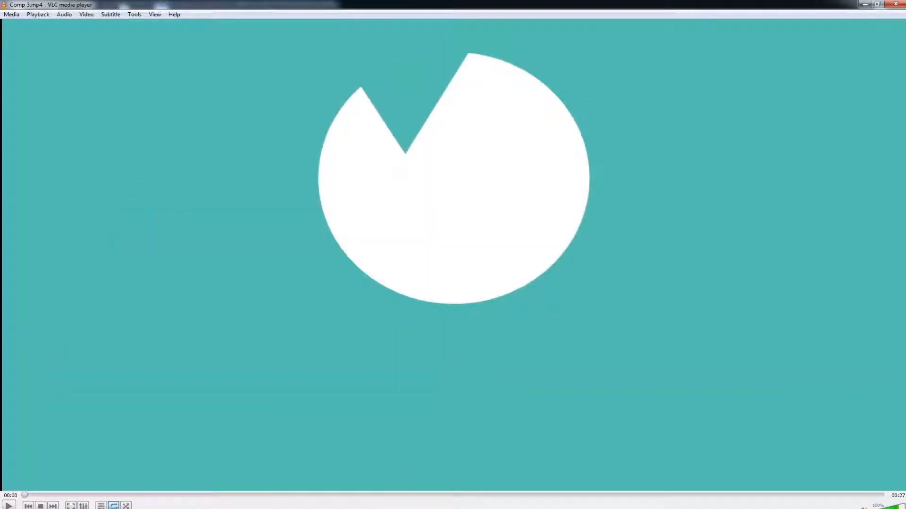
key(space)
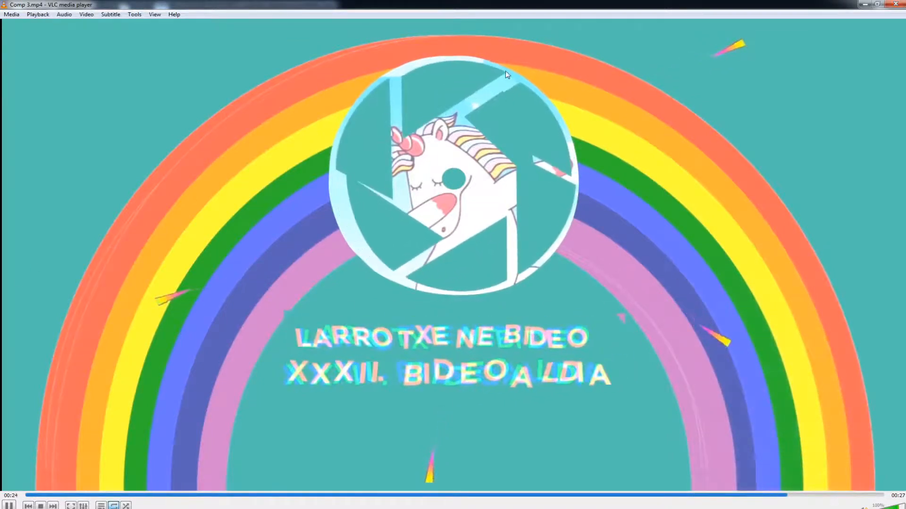
key(space)
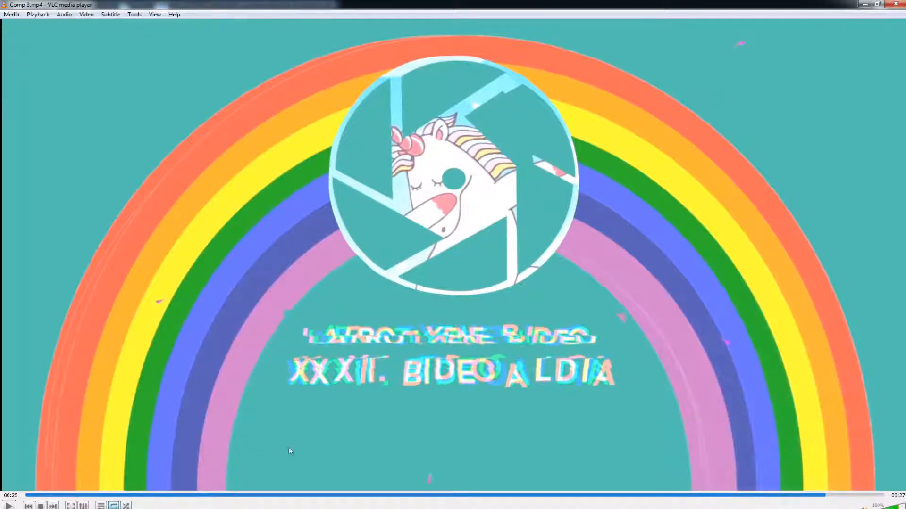
Step: Switch to After Effects and solo Shape Layer 8 in Comp 1, leaving the layer unlocked
click(290, 508)
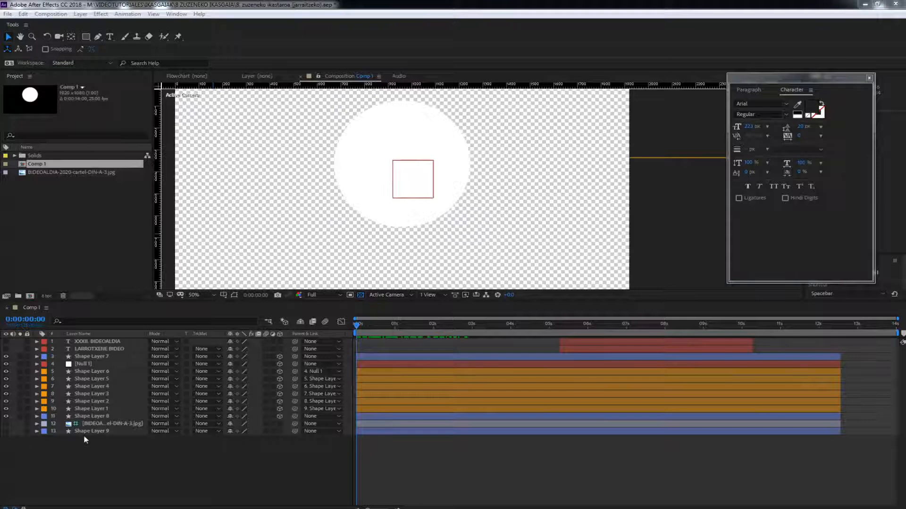
click(29, 415)
click(29, 417)
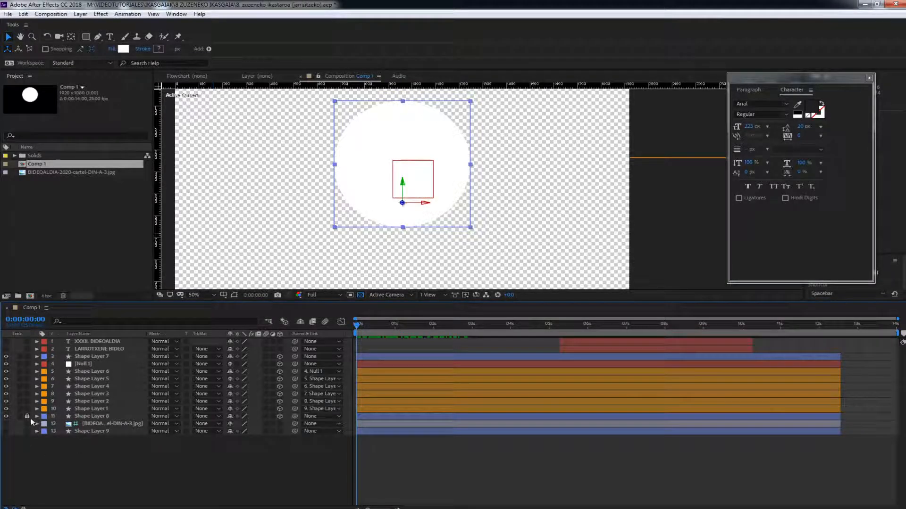
click(27, 416)
click(21, 416)
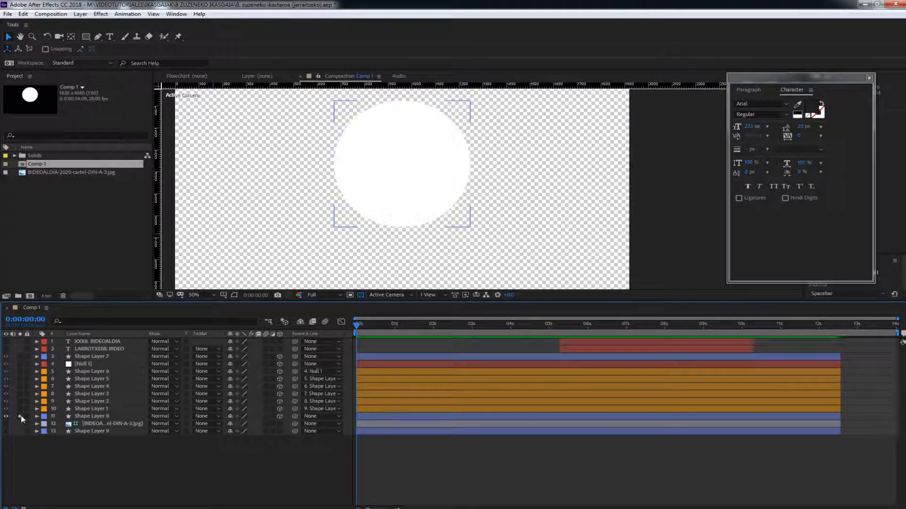
Step: Turn off the composition's transparency grid and select the white circle layer, Shape Layer 8
scroll(372, 210, up, 2)
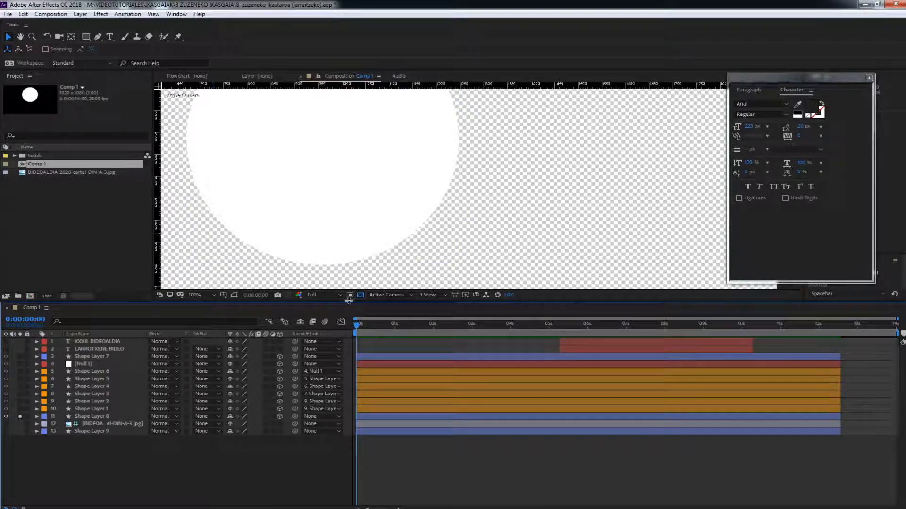
click(360, 296)
drag(409, 222, 524, 301)
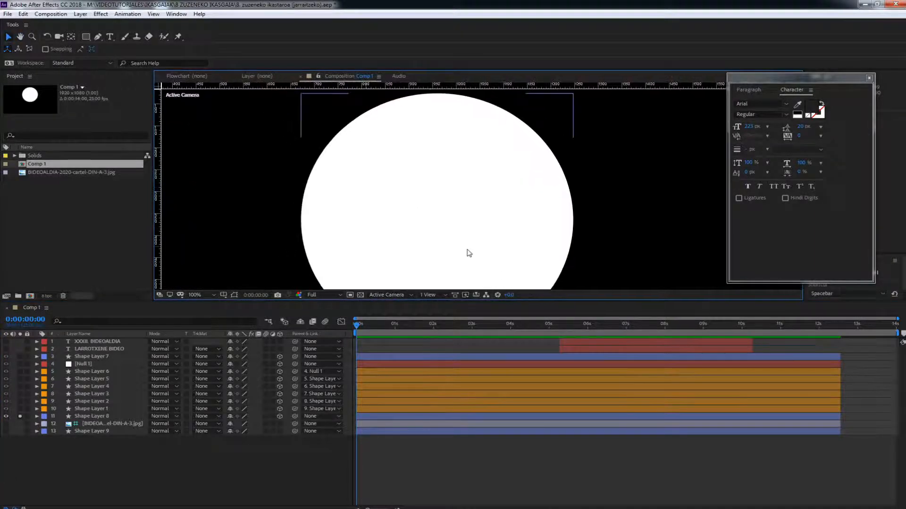
scroll(312, 209, up, 1)
drag(236, 182, 503, 276)
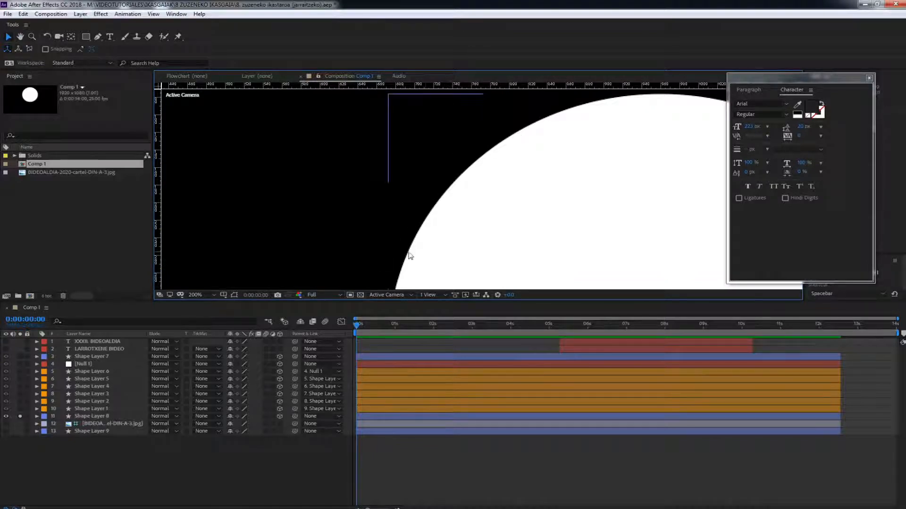
click(87, 416)
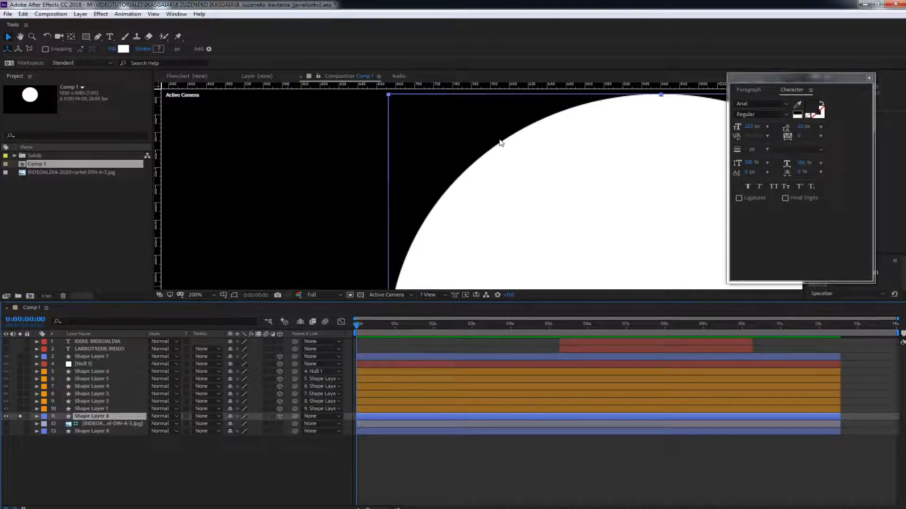
Step: Apply the Matte Choker effect to Shape Layer 8 and bring up its effect controls
right_click(93, 416)
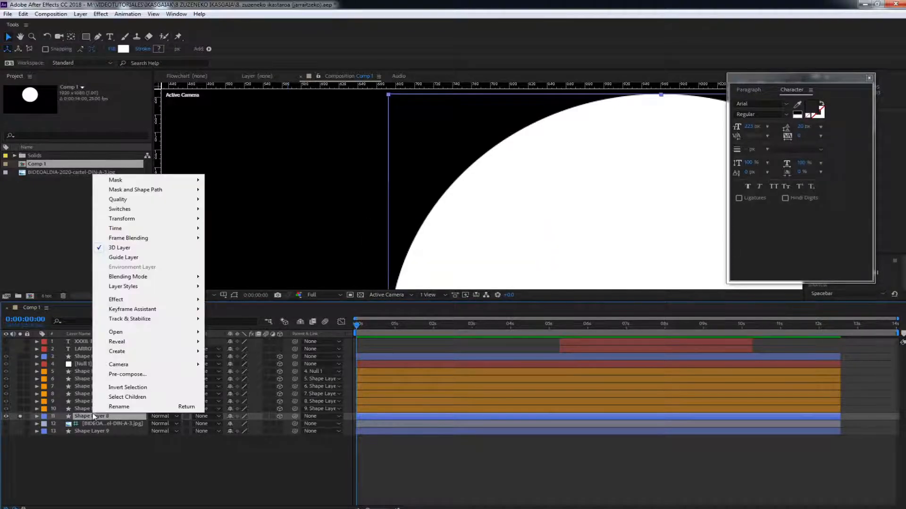
mouse_move(119, 300)
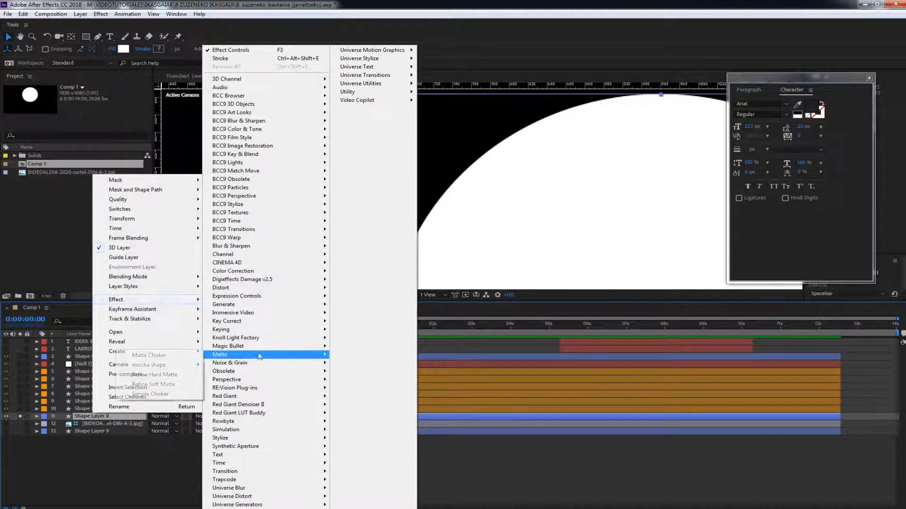
mouse_move(267, 355)
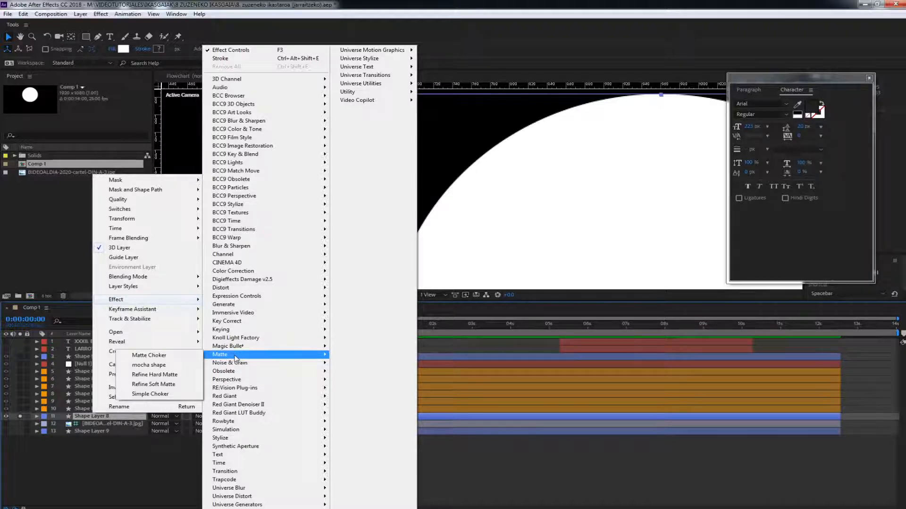
click(160, 359)
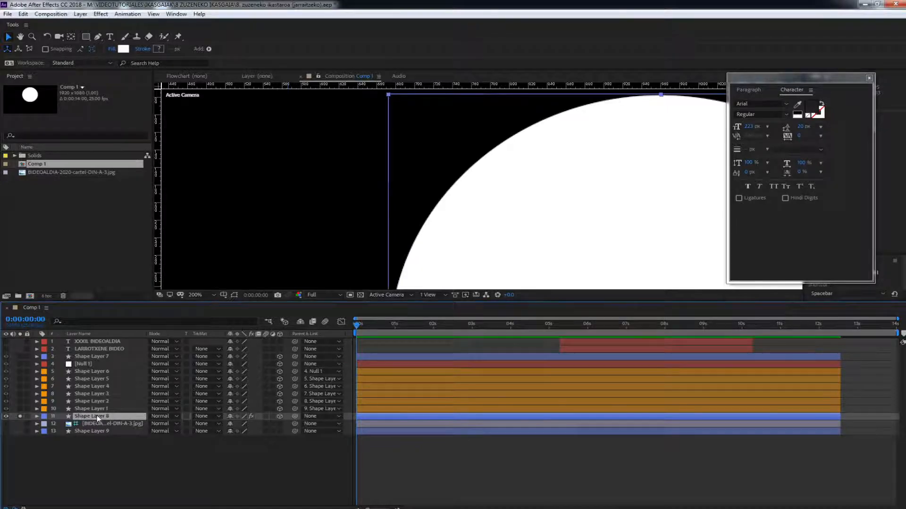
drag(1, 118, 241, 106)
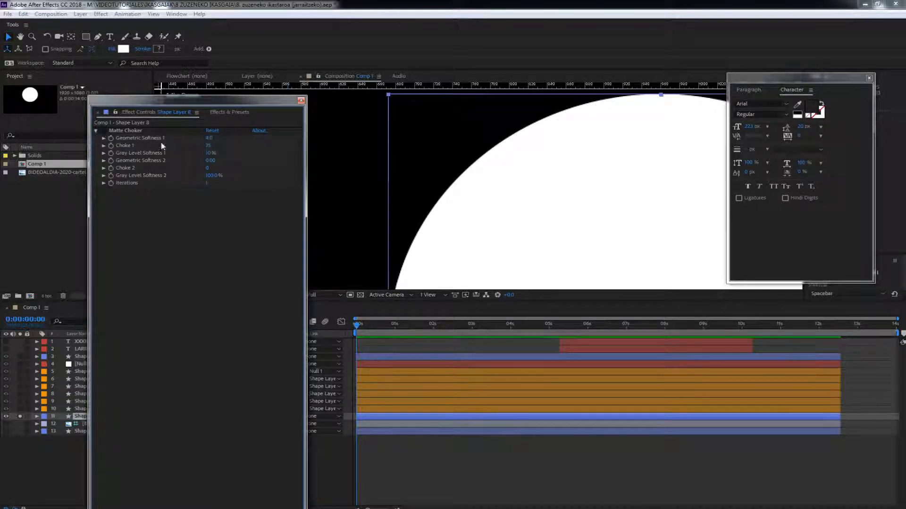
Step: Set the Matte Choker's Geometric Softness 1 to 100.0 and Choke 1 to -42 for the white circle
click(103, 132)
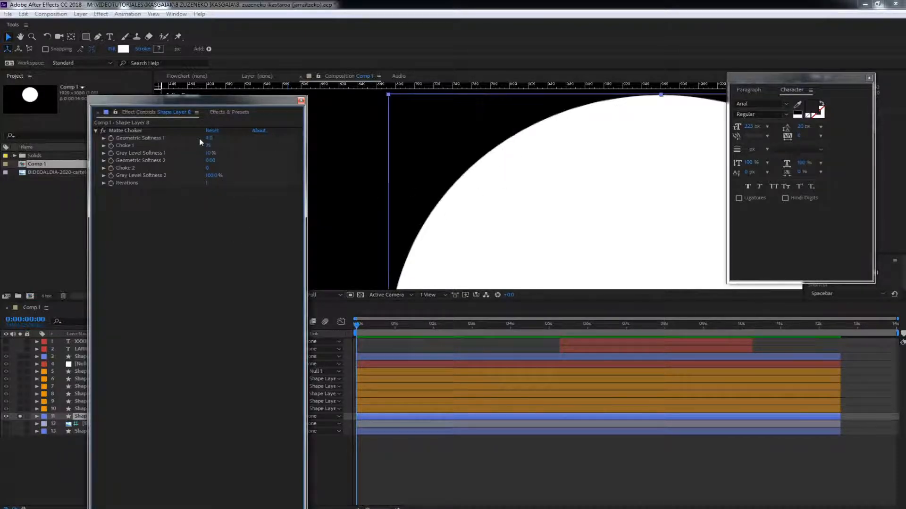
drag(208, 138, 252, 209)
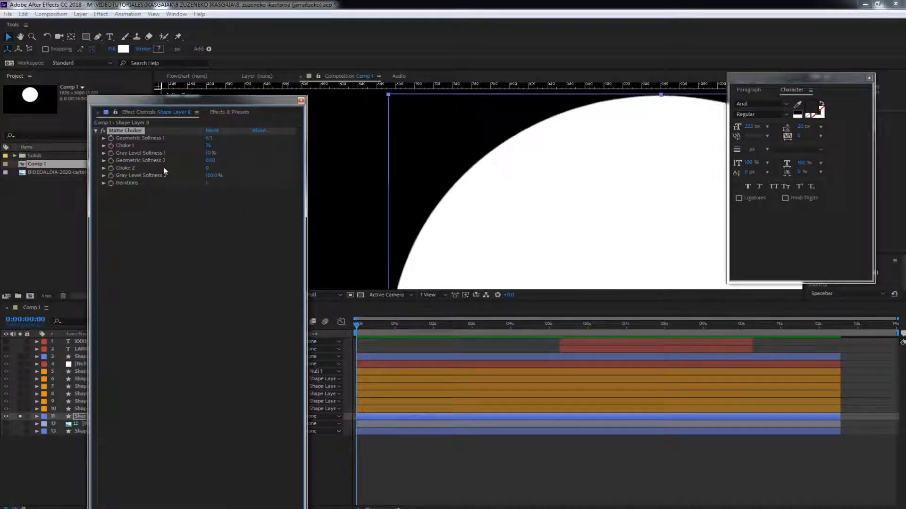
scroll(631, 235, down, 4)
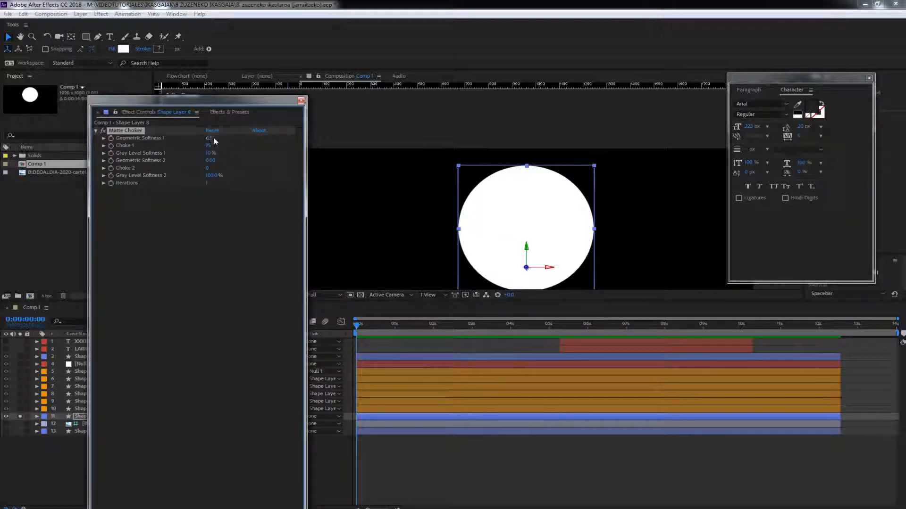
drag(209, 139, 701, 213)
drag(209, 147, 188, 209)
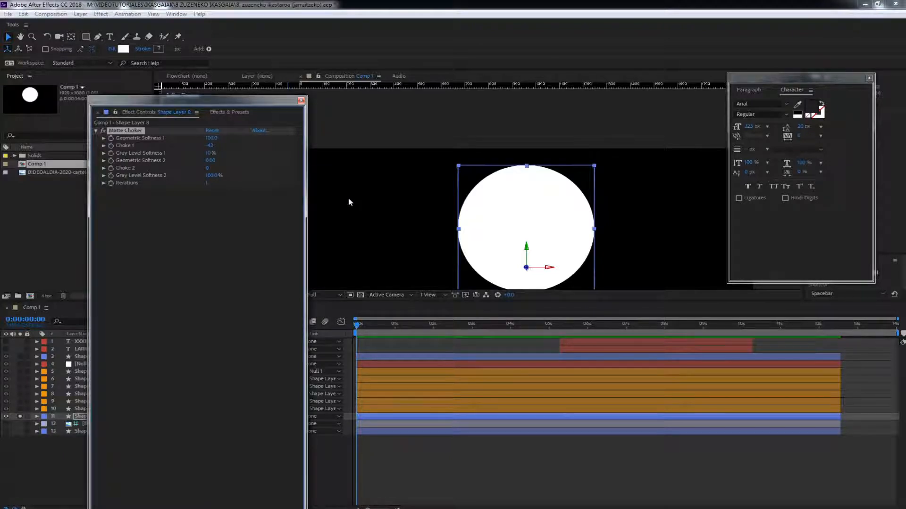
Step: Delete the Matte Choker effect from Shape Layer 8, close the effect controls, and unsolo the layer
key(Delete)
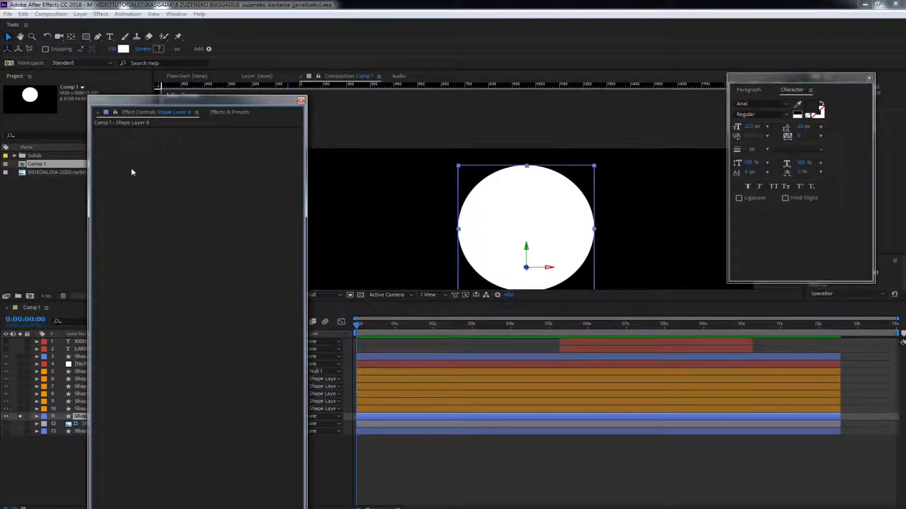
click(300, 100)
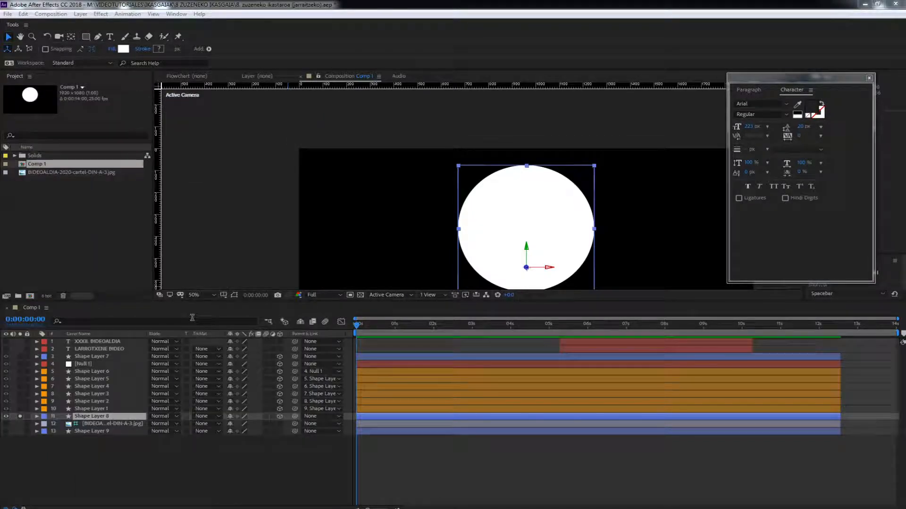
click(19, 417)
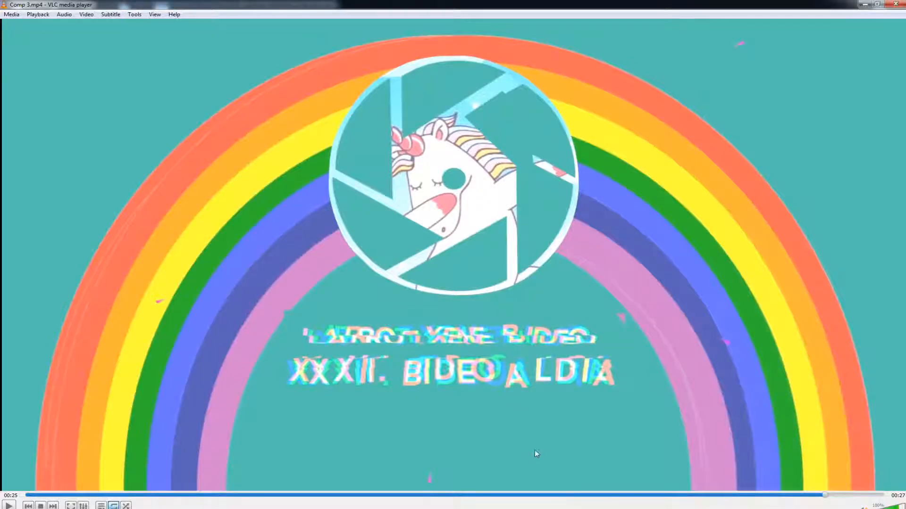
Step: Switch to the reference video, replay it from about 20 seconds, pause at about 21 seconds, and return to After Effects
key(space)
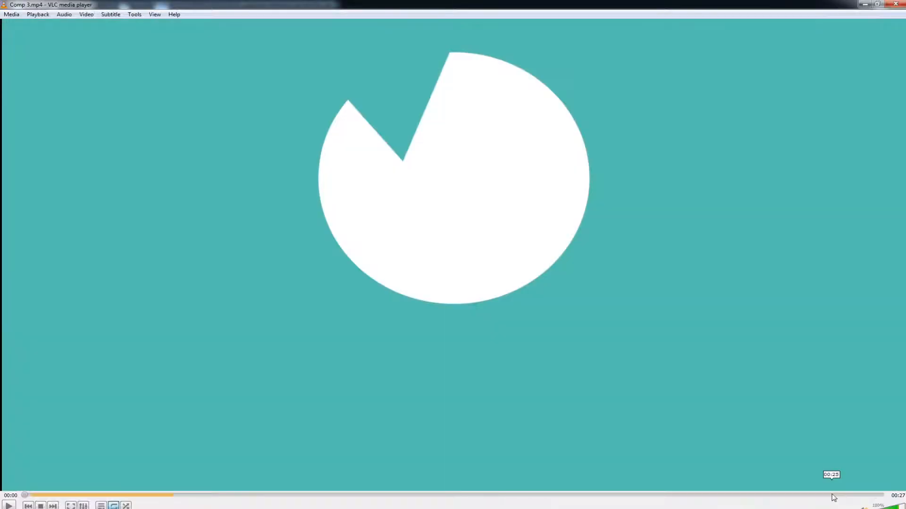
drag(770, 495, 607, 495)
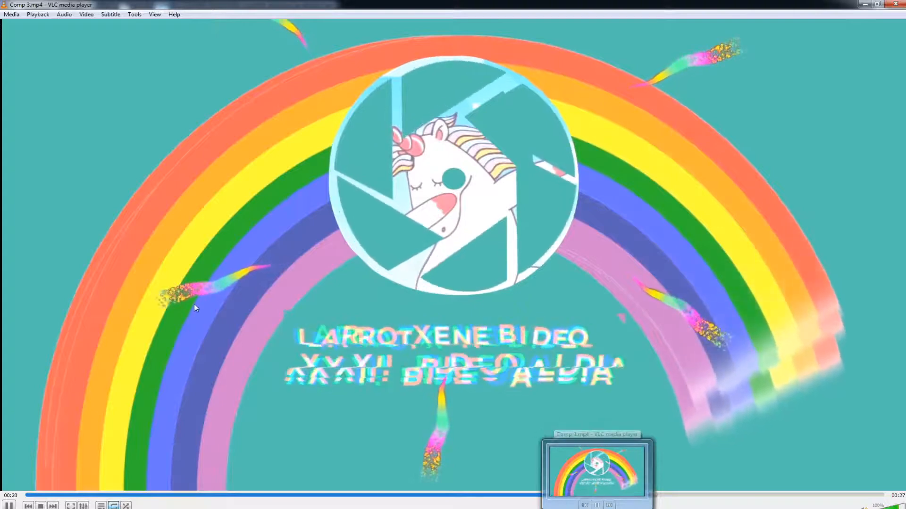
key(space)
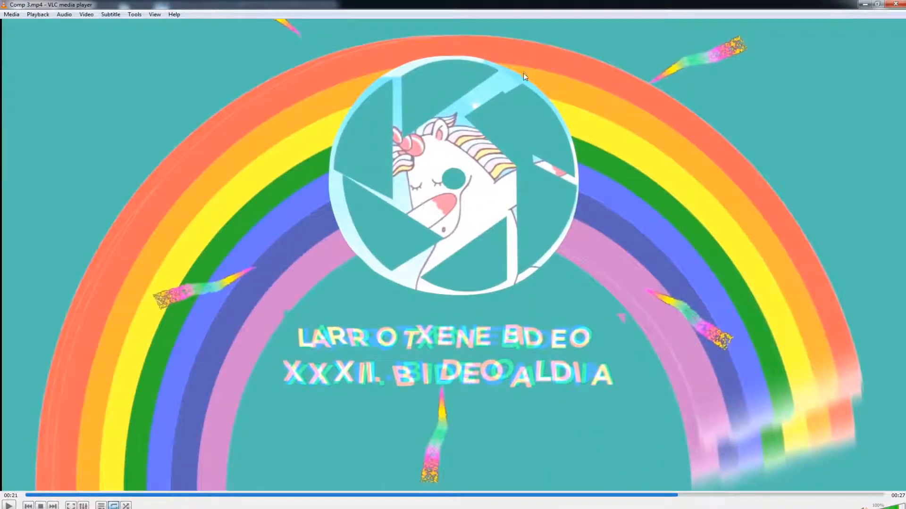
click(891, 5)
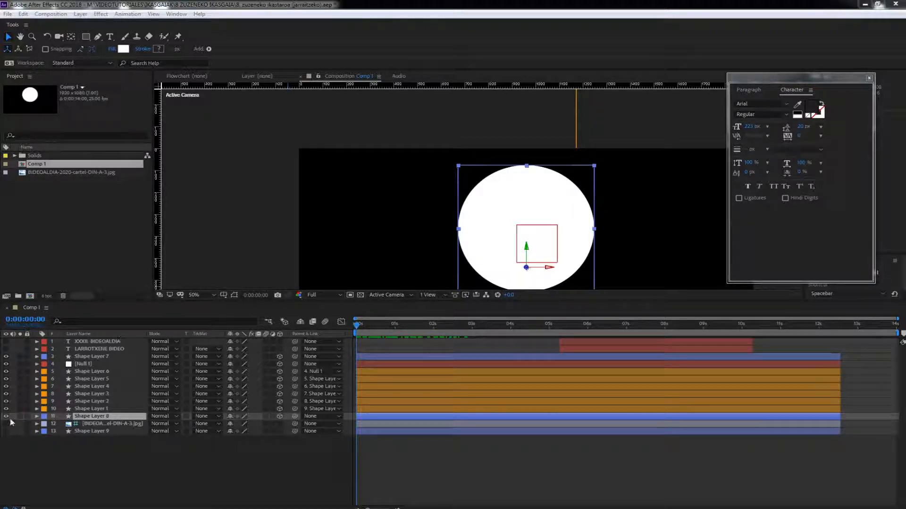
Step: Turn the transparency grid back on and scrub through the opening frames of Comp 1
click(362, 294)
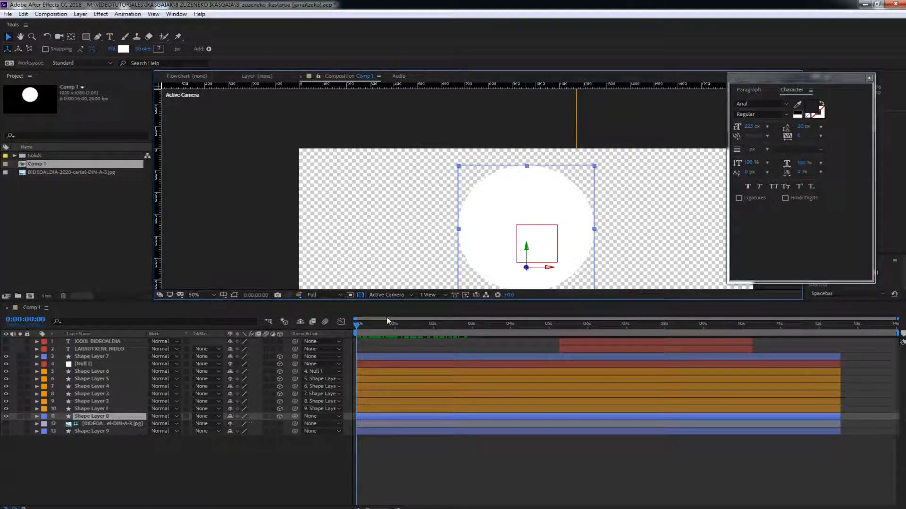
drag(385, 325, 335, 341)
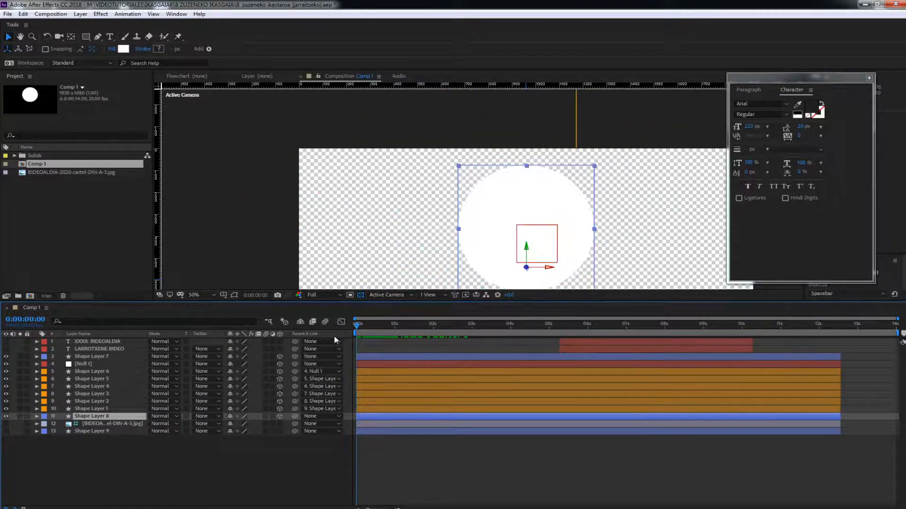
key(h)
drag(491, 205, 415, 147)
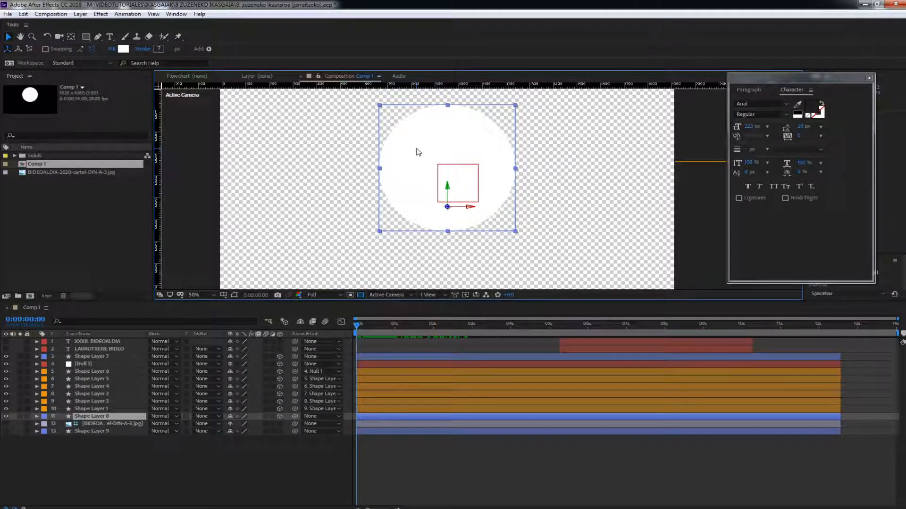
key(space)
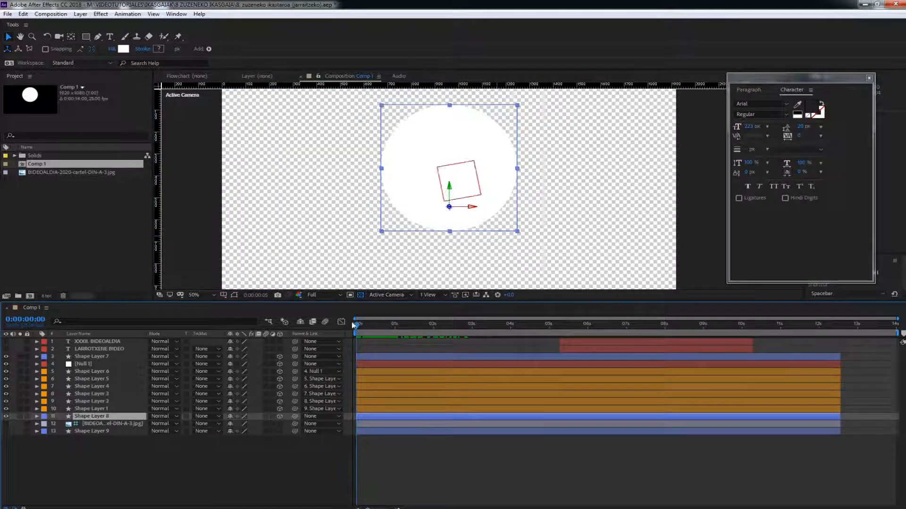
drag(352, 322, 333, 322)
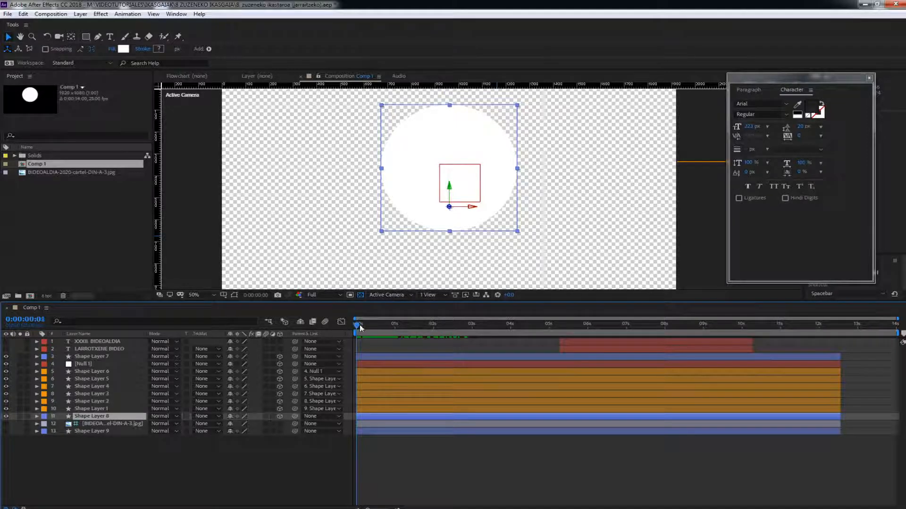
drag(360, 328, 313, 313)
scroll(466, 200, down, 2)
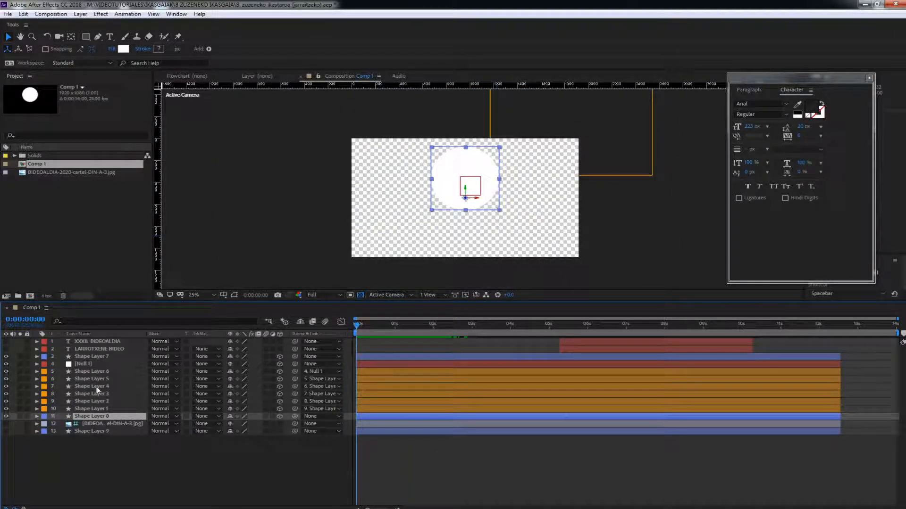
Step: Select the Null 1 layer and show its Position and Rotation properties in the timeline
click(83, 363)
key(p)
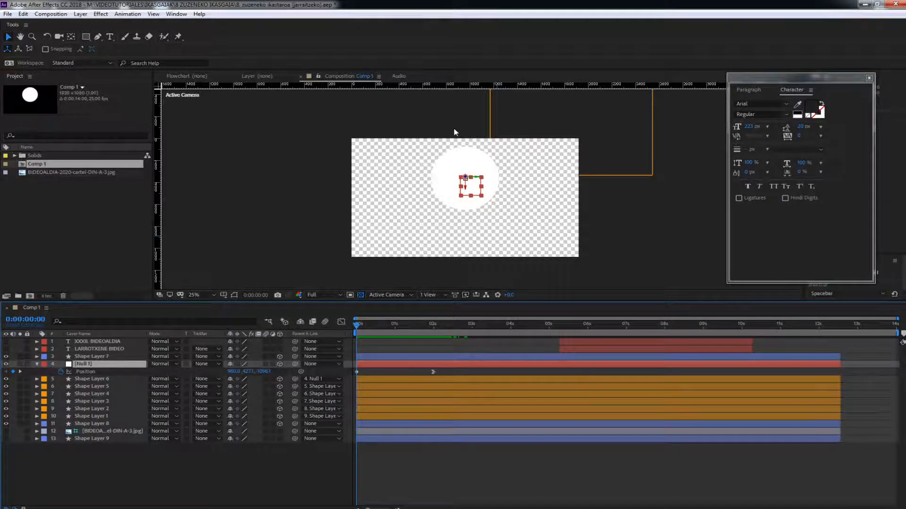
key(shift+r)
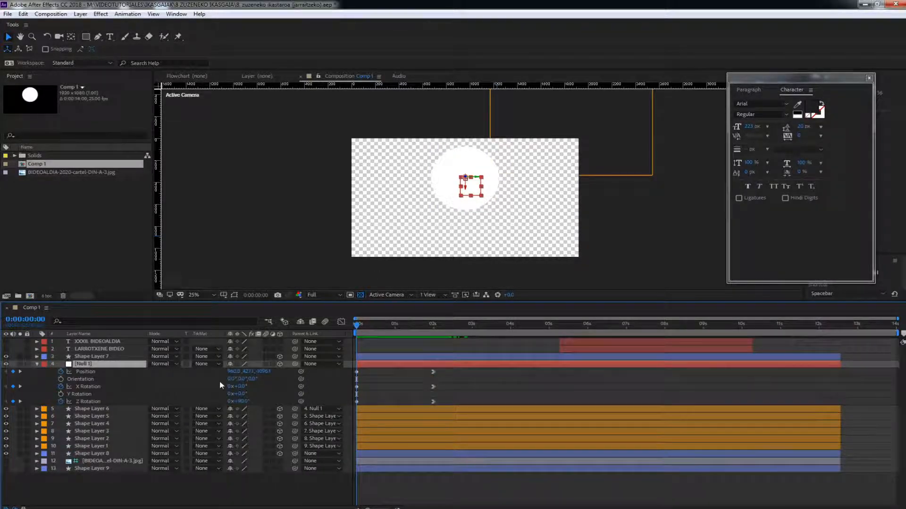
Step: Try a negative X Rotation on Null 1 at the first frame, check the motion, and undo the change
drag(238, 387, 220, 390)
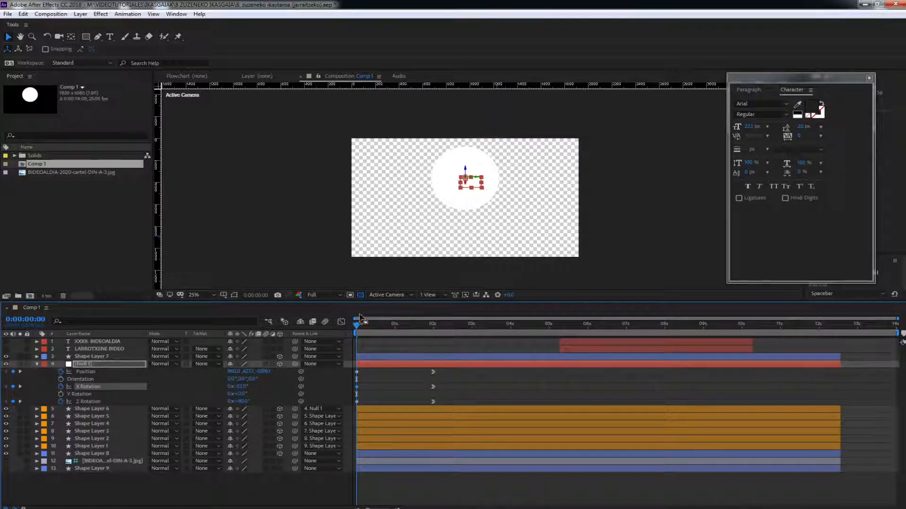
mouse_move(363, 329)
mouse_down()
mouse_move(434, 331)
mouse_move(357, 338)
mouse_up()
key(ctrl+z)
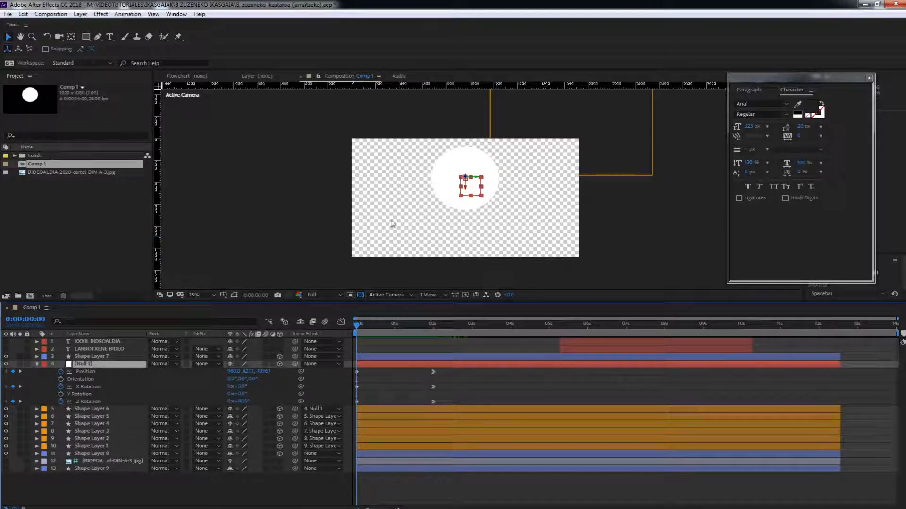
Step: Move the current time to 0:00:01:14 and select the aperture blade layer Shape Layer 6
drag(363, 327, 416, 333)
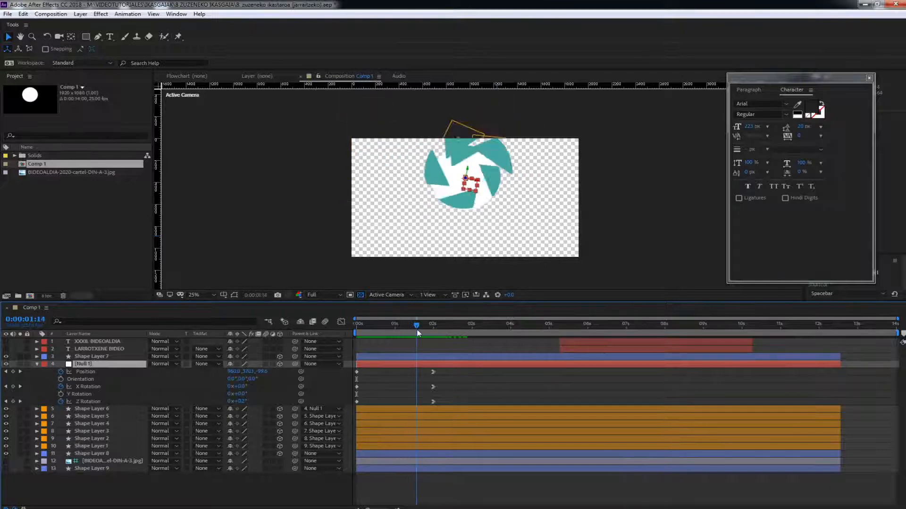
click(95, 410)
right_click(94, 410)
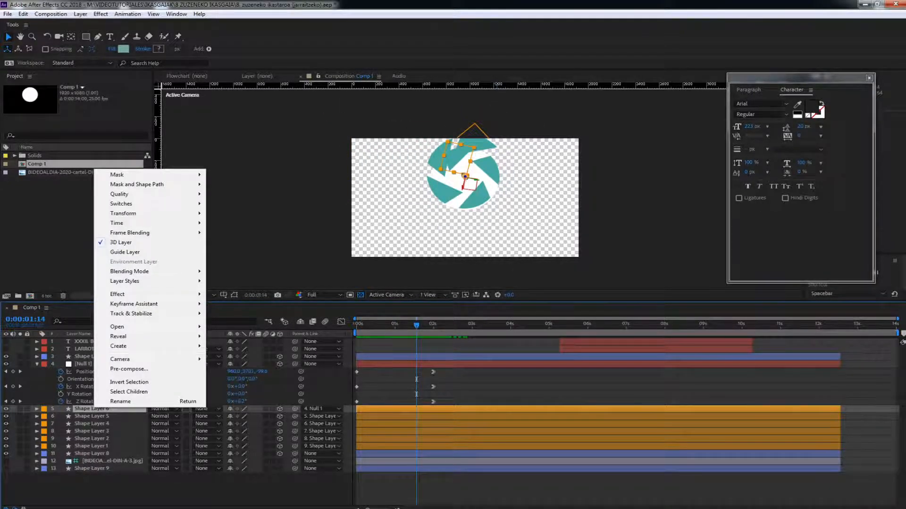
key(Escape)
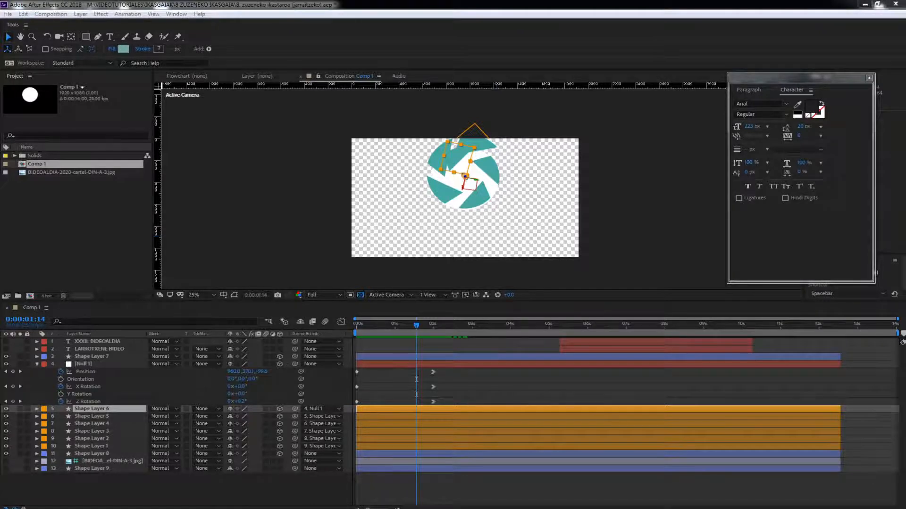
Step: Apply the Set Channels effect to Shape Layer 6 and move its floating effect controls away from the aperture graphic
drag(0, 109, 461, 109)
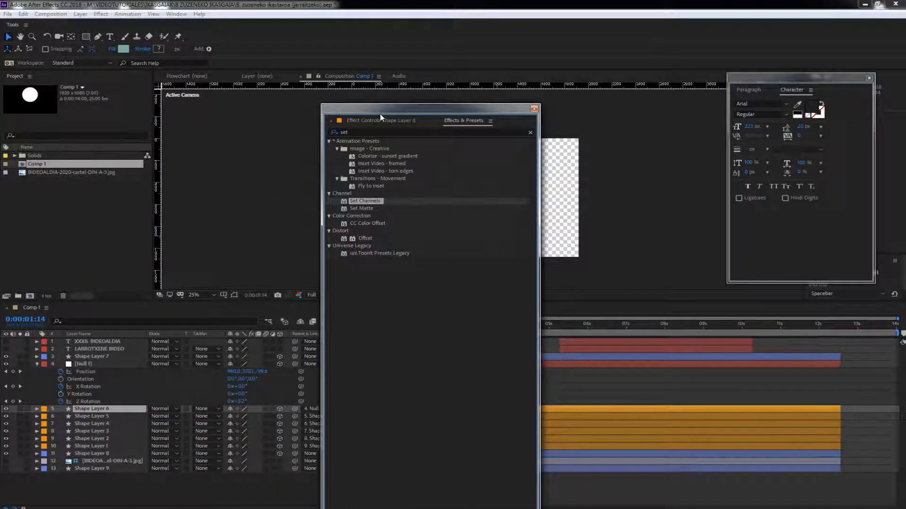
click(381, 119)
click(450, 121)
drag(367, 199, 90, 411)
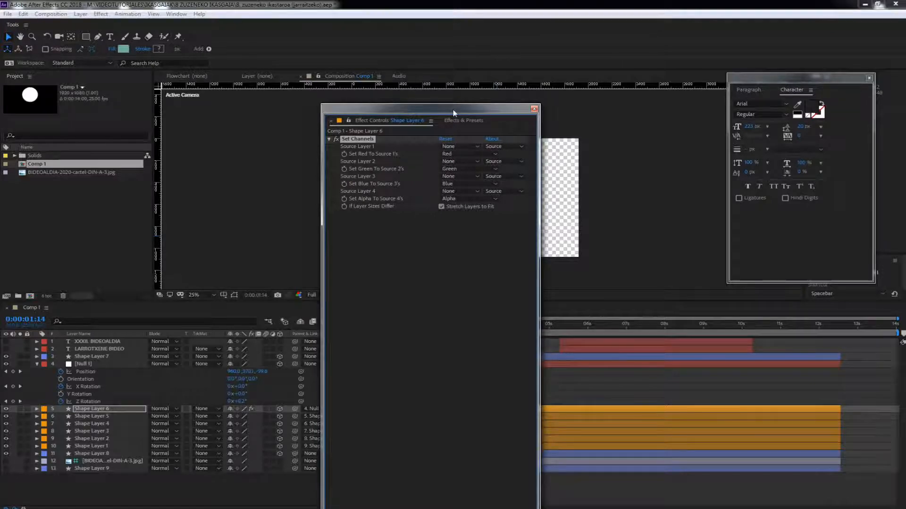
drag(446, 117, 580, 149)
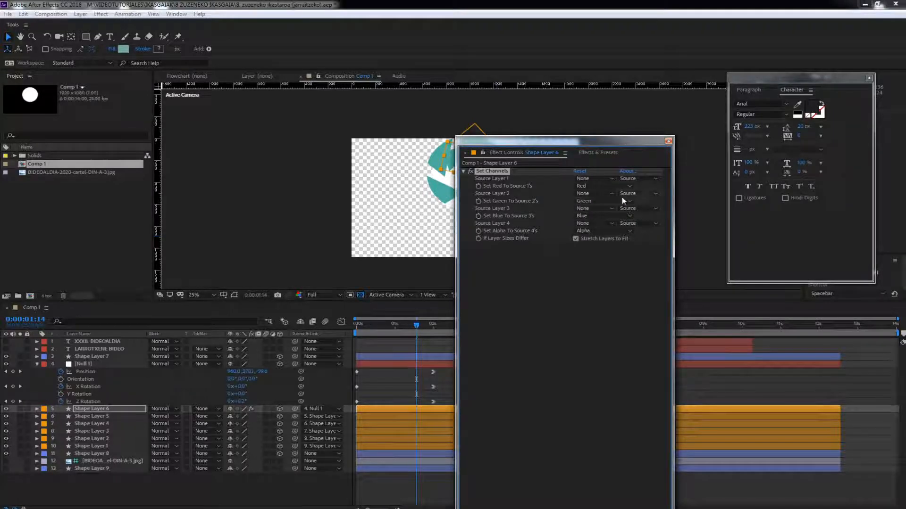
Step: Set Source Layer 1 of Set Channels to Shape Layer 6 with the Source option, keeping the aperture graphic uncovered
click(598, 188)
click(593, 180)
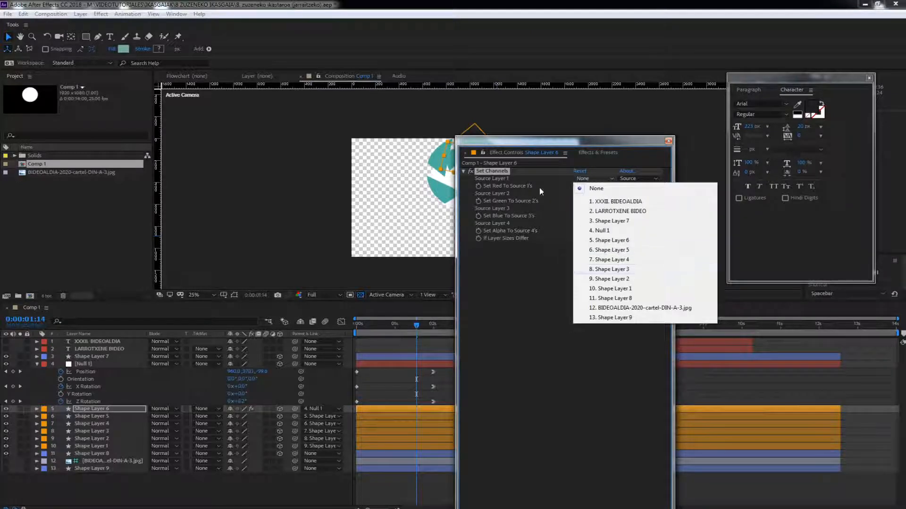
click(632, 240)
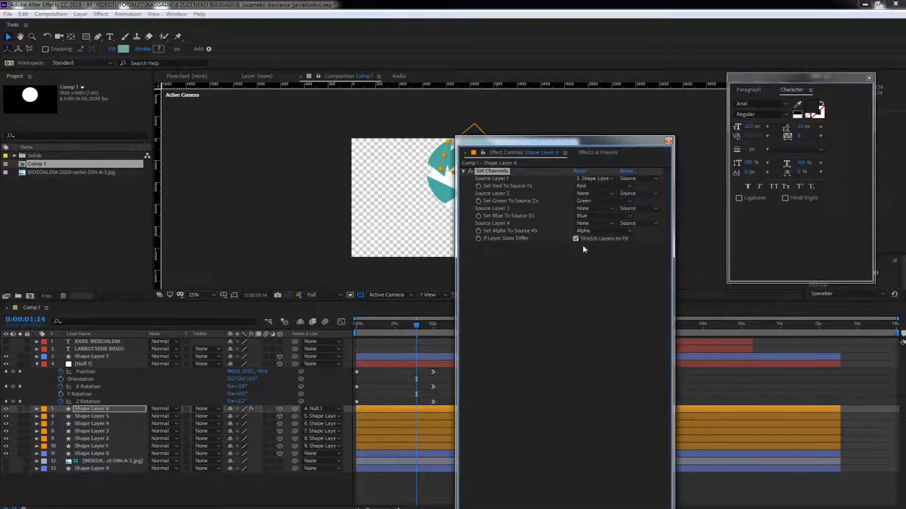
click(645, 179)
click(641, 189)
drag(596, 144, 639, 149)
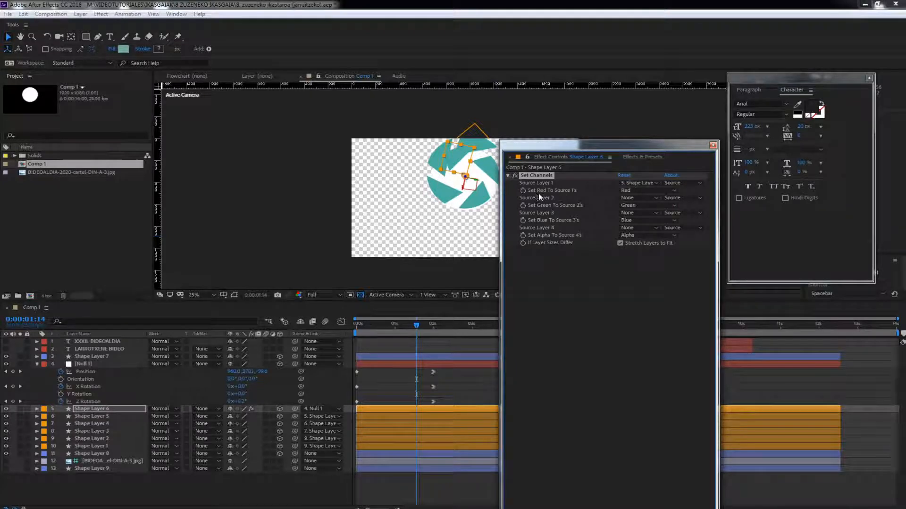
Step: Set Source Layer 1 of Set Channels to Shape Layer 5 and Set Red To Source 1's to Green, expanding the effect in the timeline
click(642, 186)
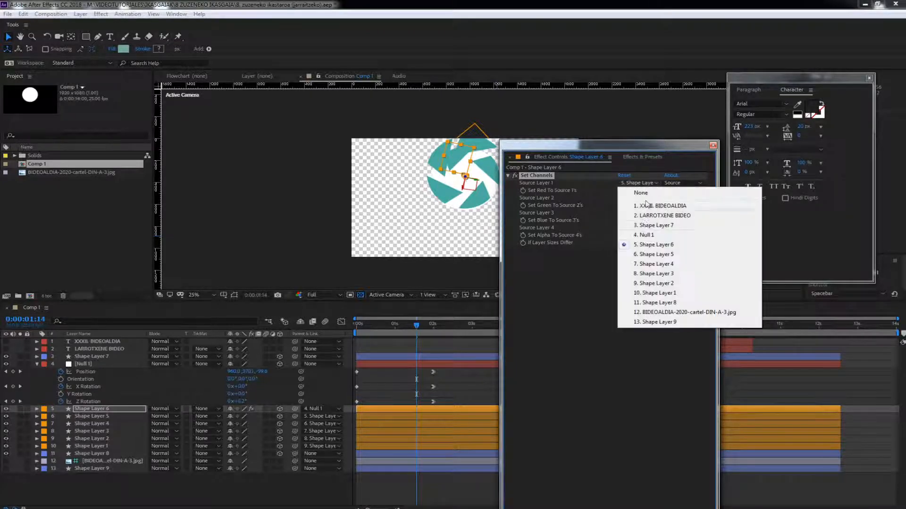
click(652, 259)
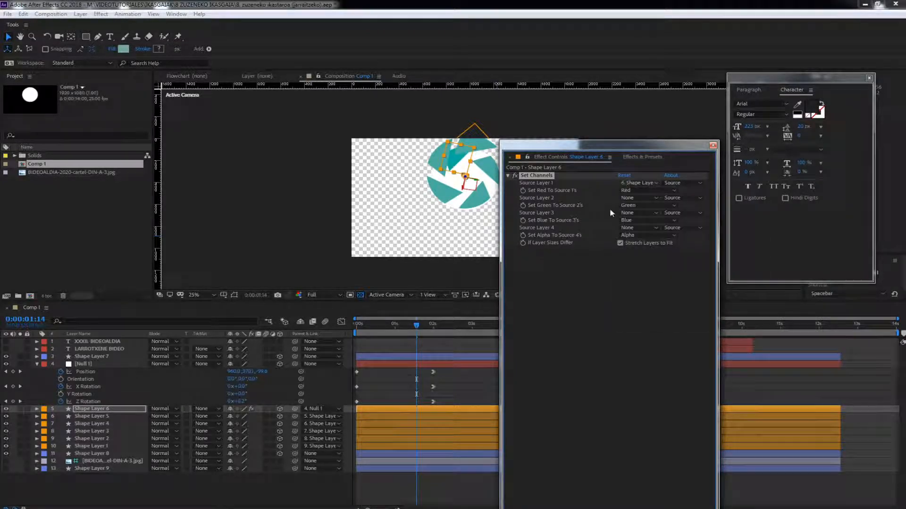
click(77, 412)
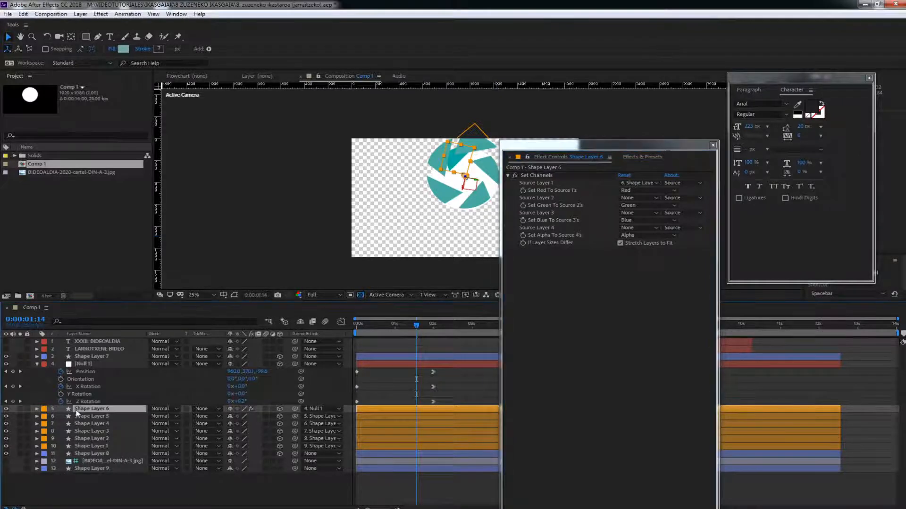
key(e)
click(53, 417)
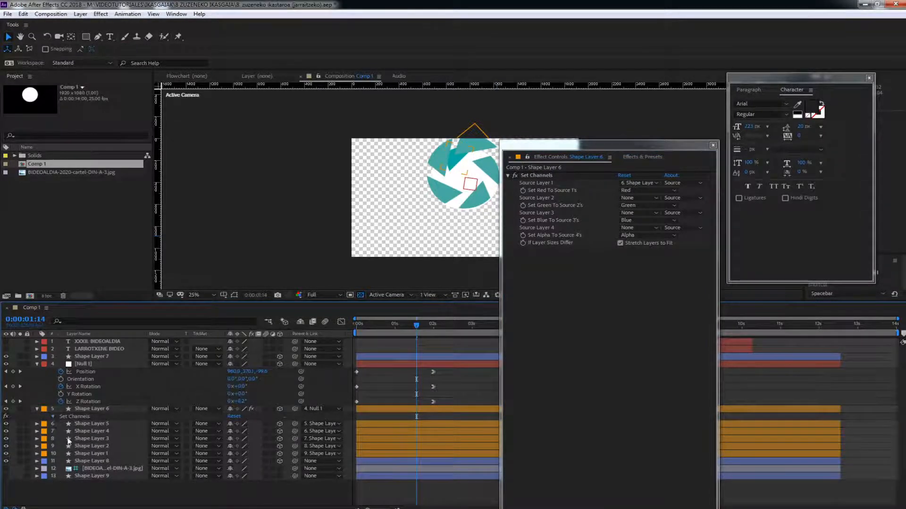
click(53, 417)
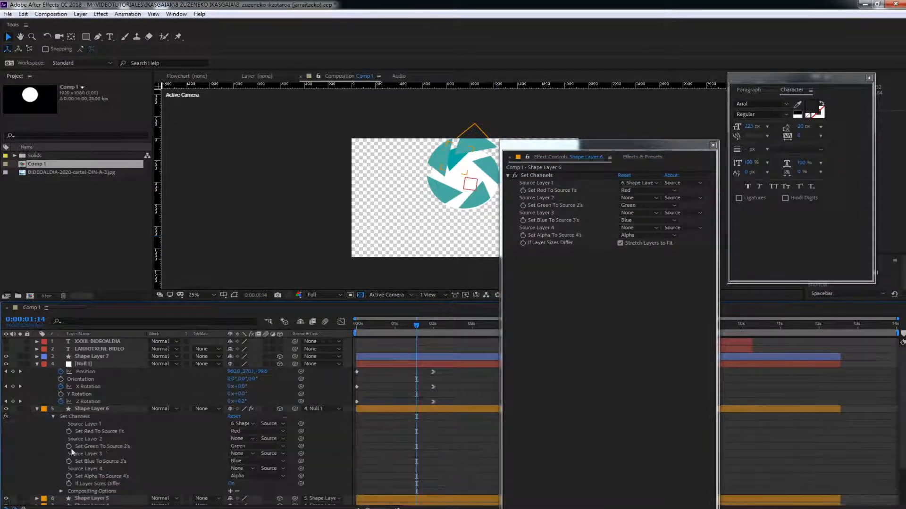
click(260, 431)
click(250, 344)
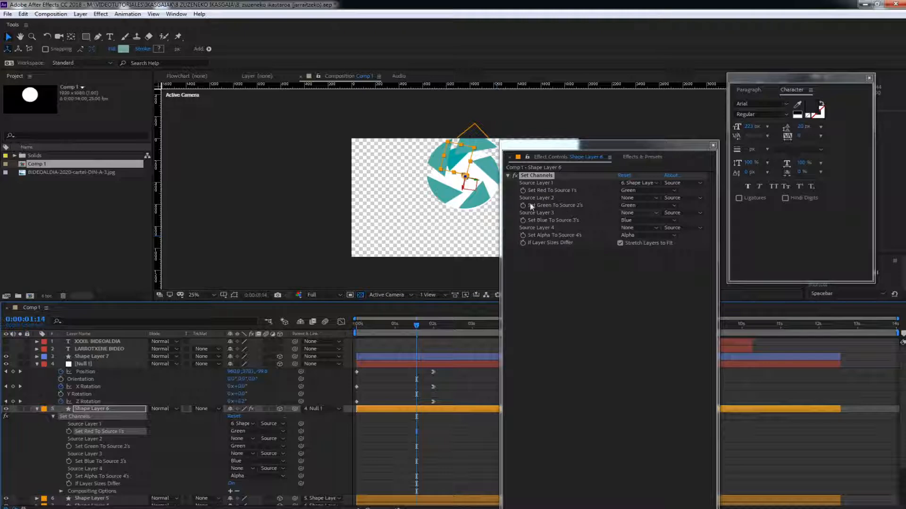
Step: Set Source Layer 2 of Set Channels to Shape Layer 5, keeping its Green channel, and Source Layer 3 to Shape Layer 4
click(647, 198)
click(656, 269)
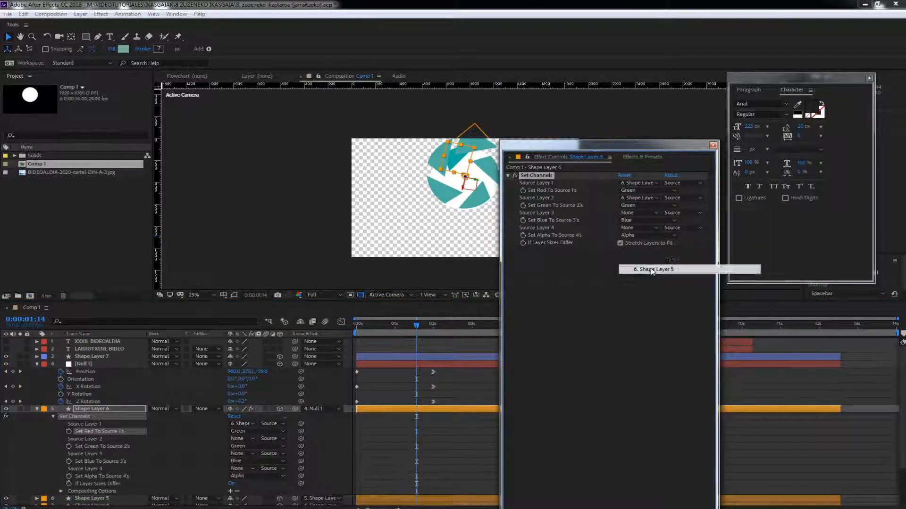
click(647, 206)
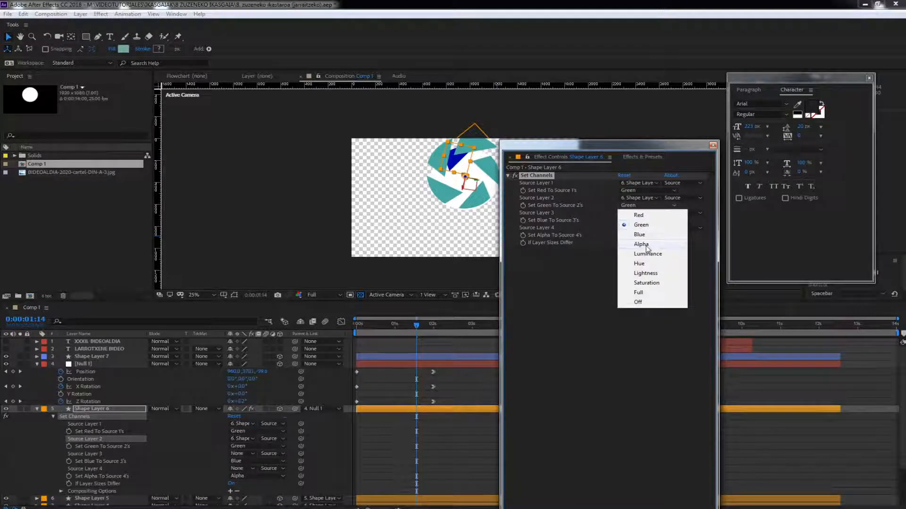
click(640, 225)
click(640, 212)
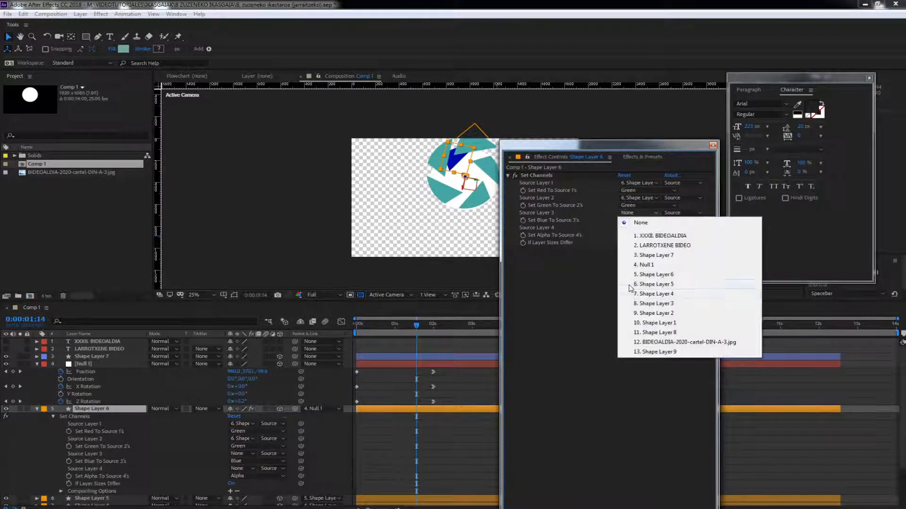
click(654, 294)
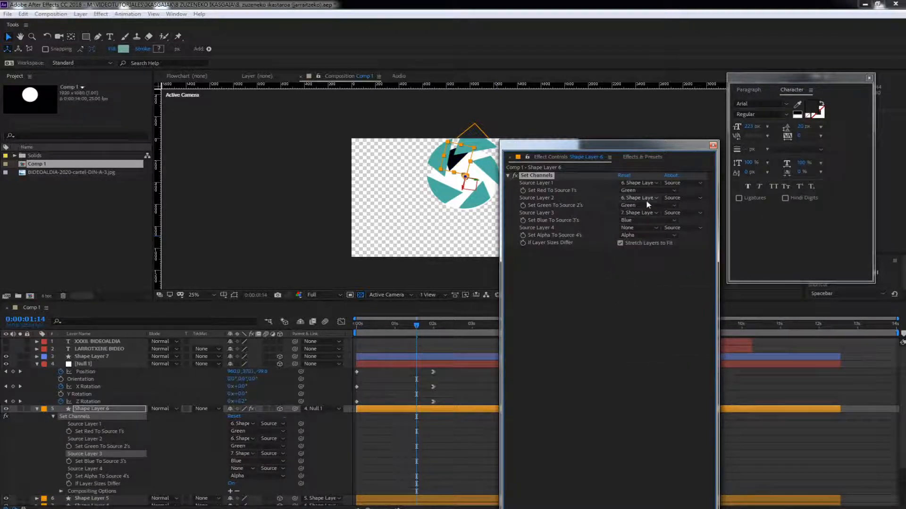
Step: Try Shape Layer 3 as Source Layer 3 of Set Channels and delete the effect from Shape Layer 6
click(640, 198)
click(623, 211)
click(625, 214)
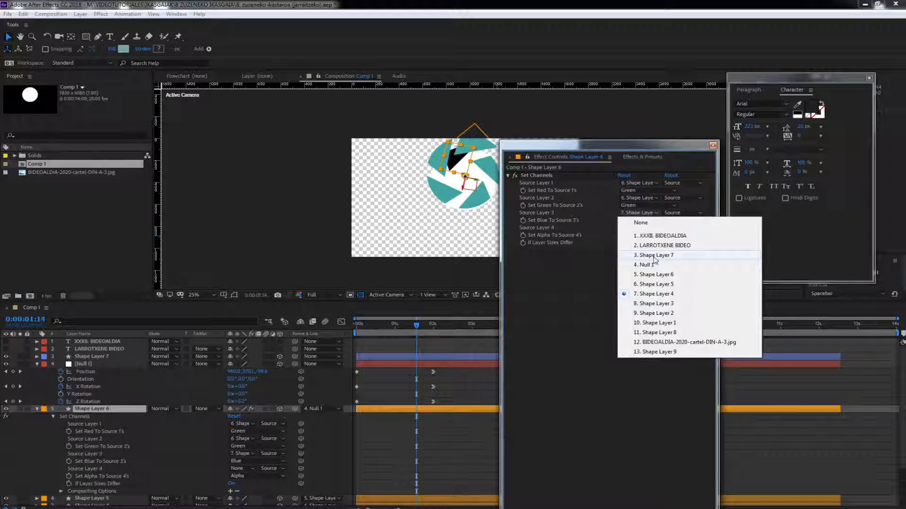
click(656, 304)
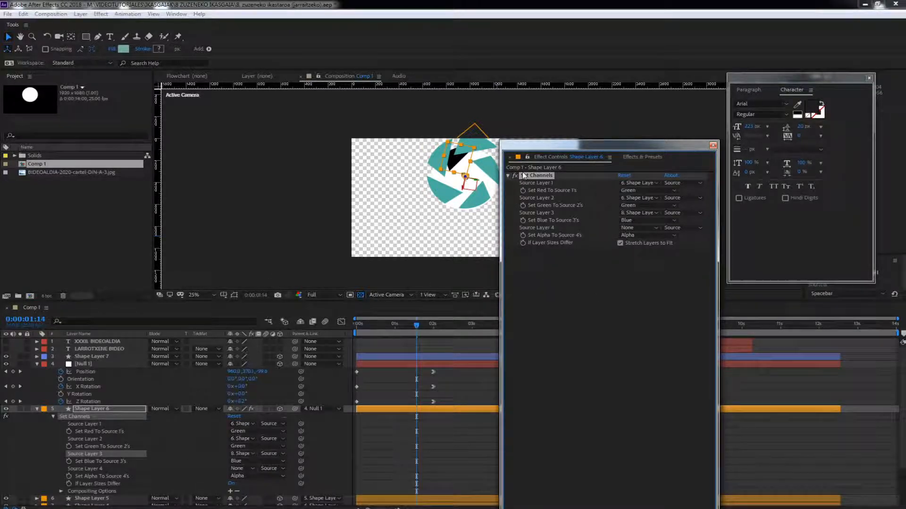
key(Delete)
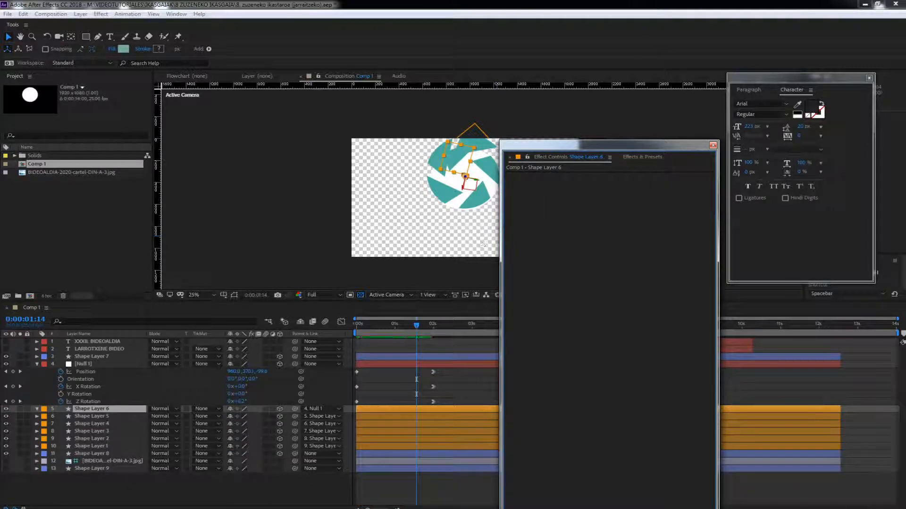
Step: Search the effects for "offse" and move the floating effects window clear of the aperture graphic and layer names
drag(656, 150, 449, 123)
click(434, 138)
click(341, 149)
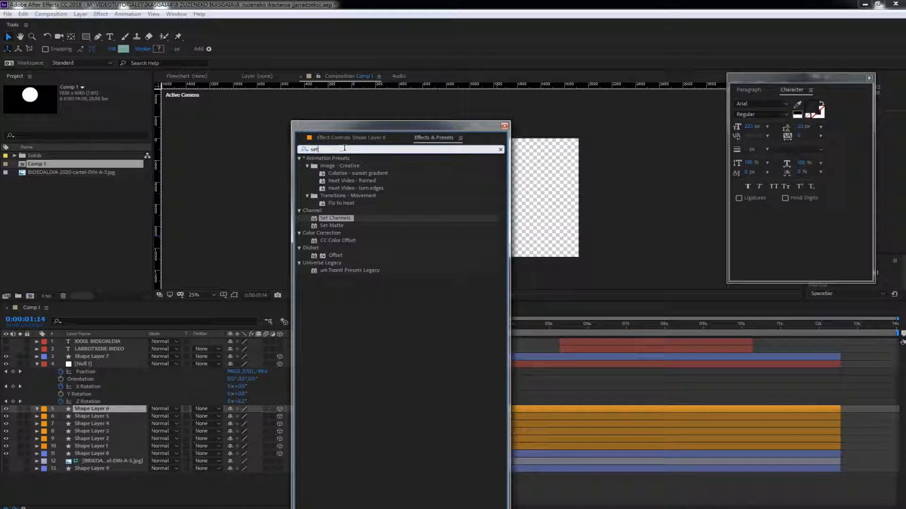
text(offse)
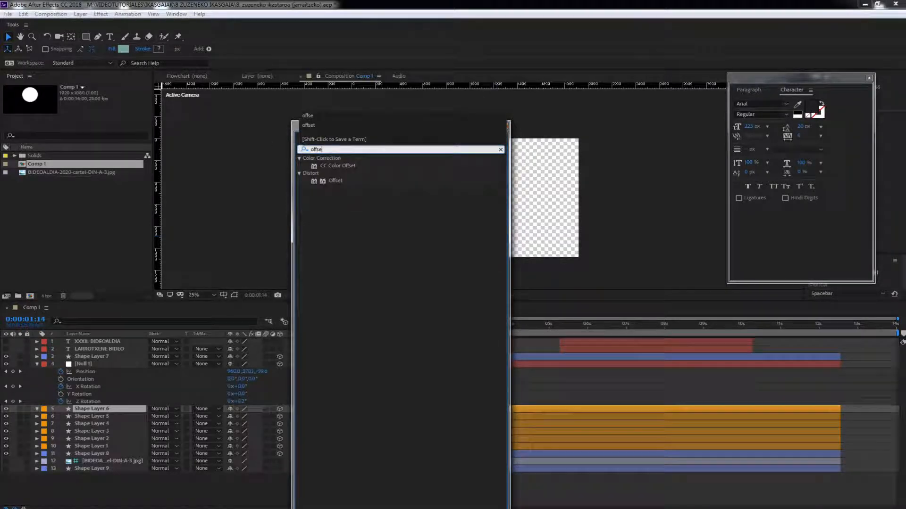
click(355, 167)
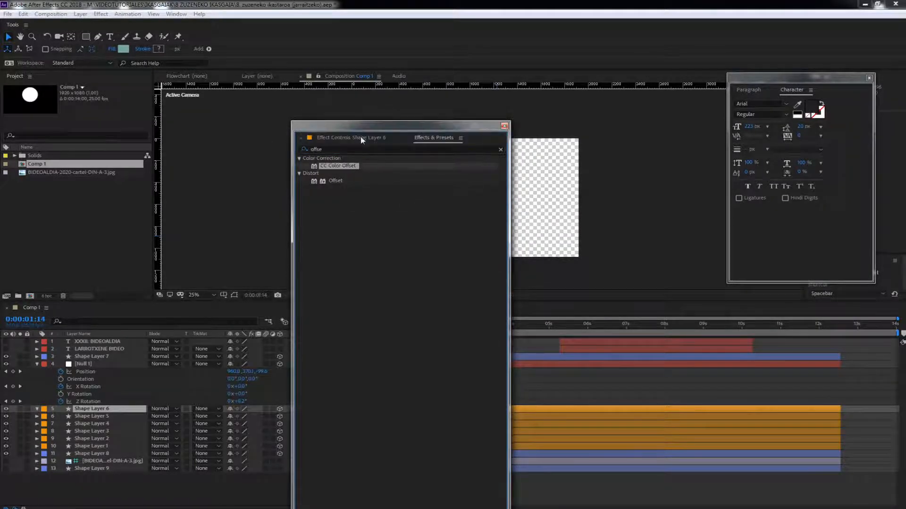
drag(364, 125, 769, 121)
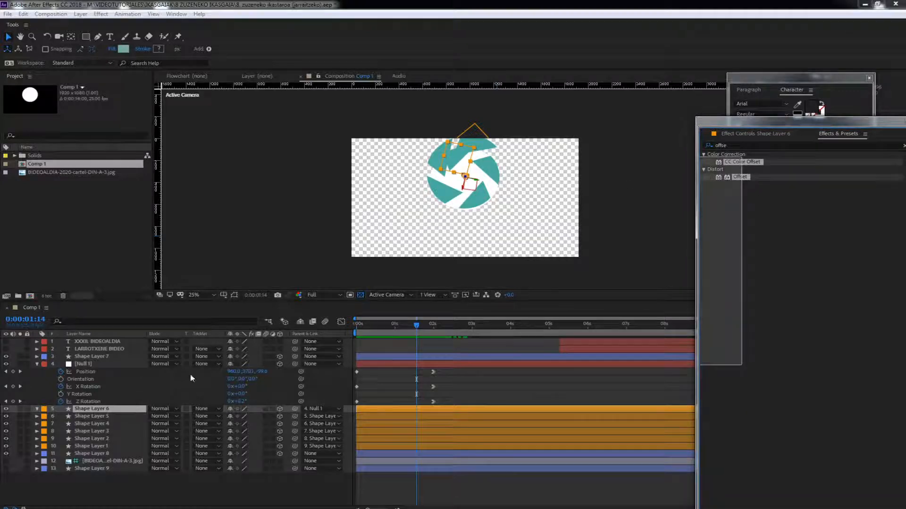
Step: Apply CC Color Offset to Shape Layer 6, try different red, green and blue phases, and delete the effect
drag(751, 163, 117, 409)
drag(824, 173, 832, 213)
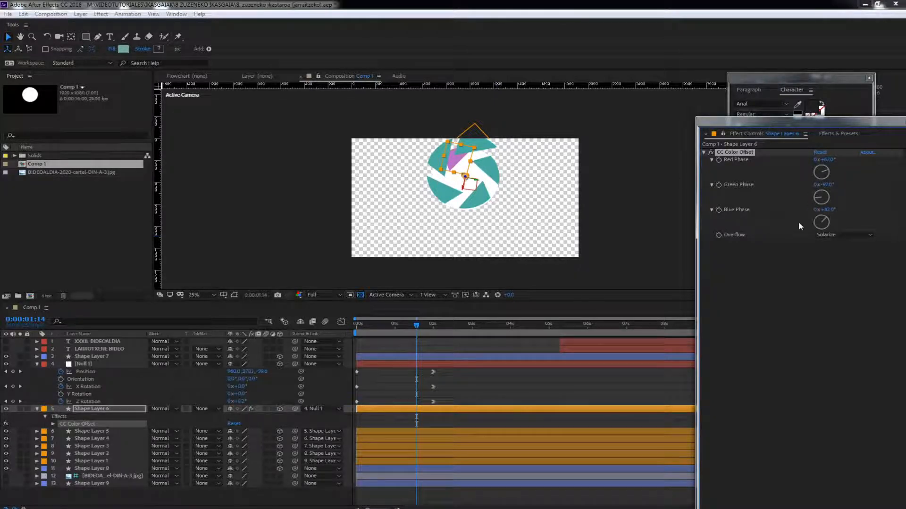
key(Delete)
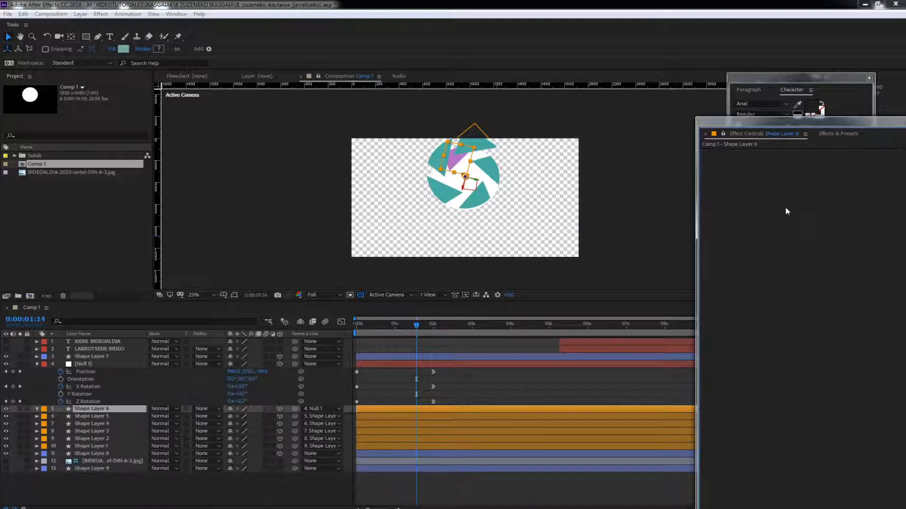
Step: Move the floating effects window out of the workspace so the composition view and timeline are uncovered
click(840, 133)
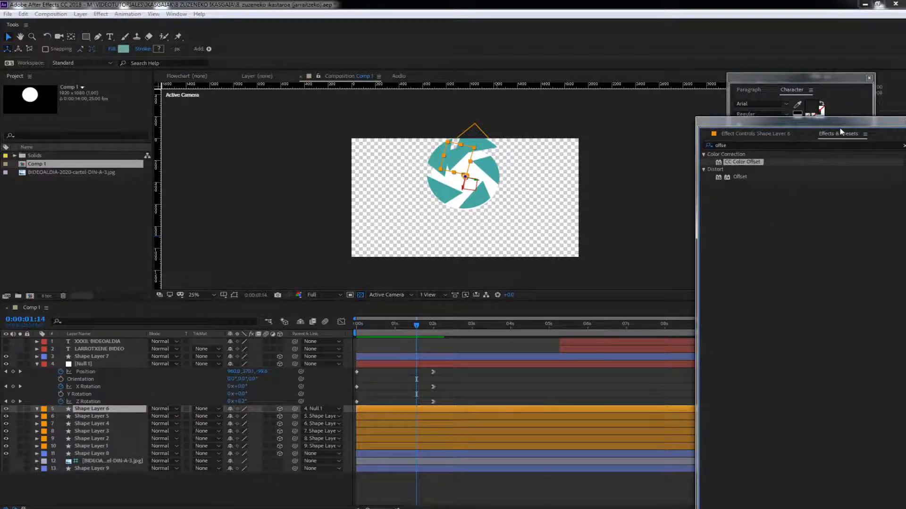
drag(848, 124, 260, 164)
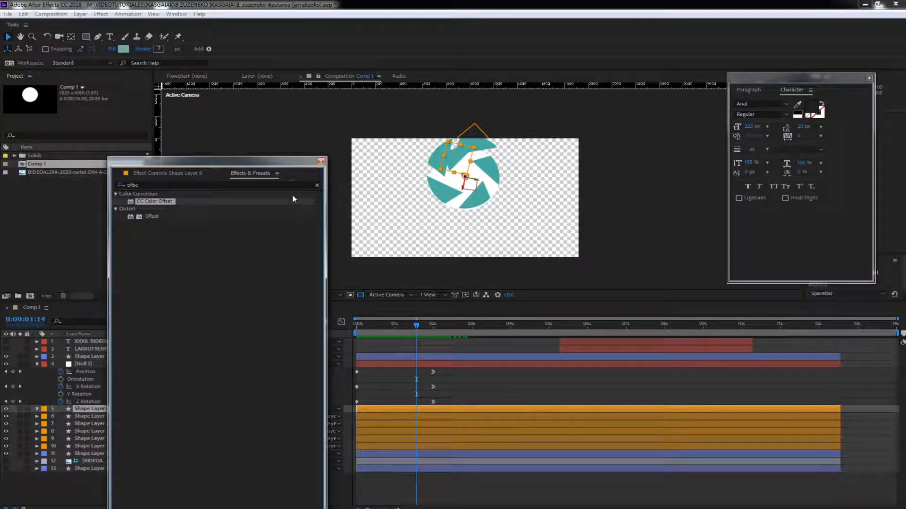
drag(263, 166, 293, 135)
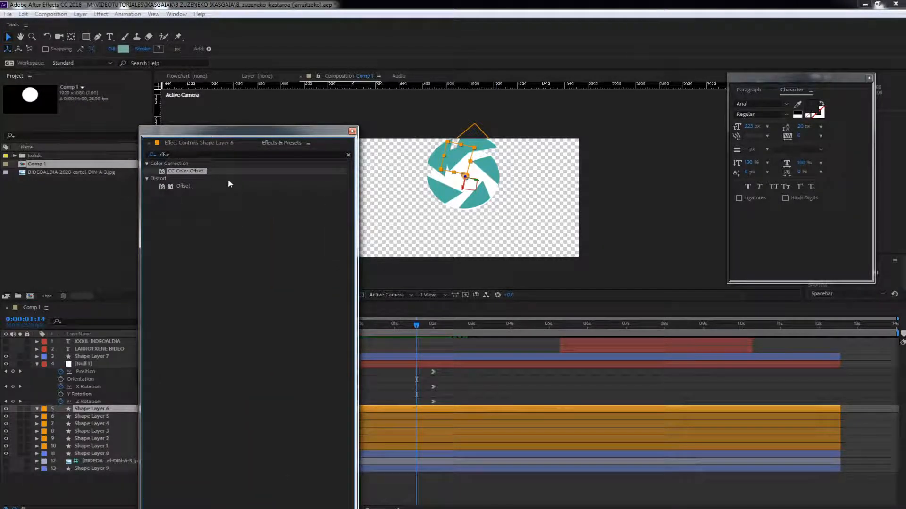
click(183, 186)
drag(308, 137, 0, 83)
drag(17, 78, 0, 77)
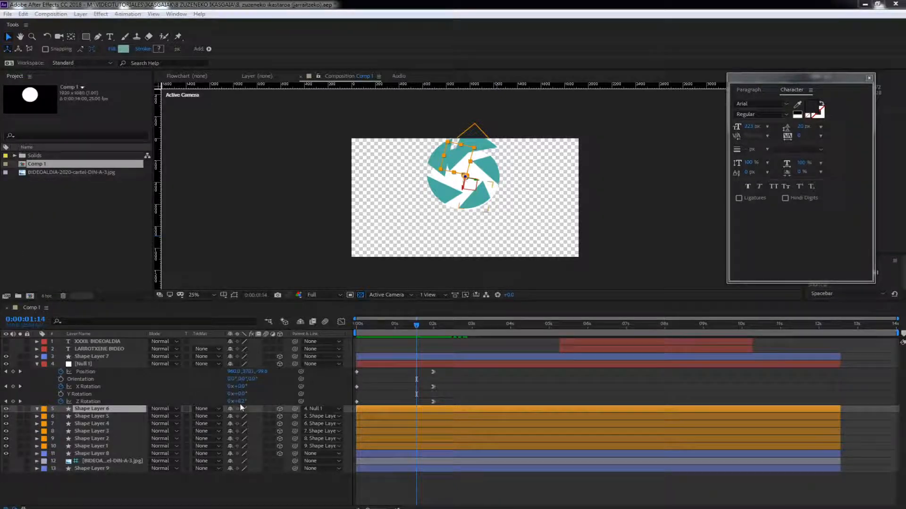
Step: Return the current time to the first frame and show the teal background layer Shape Layer 9
drag(430, 323, 357, 324)
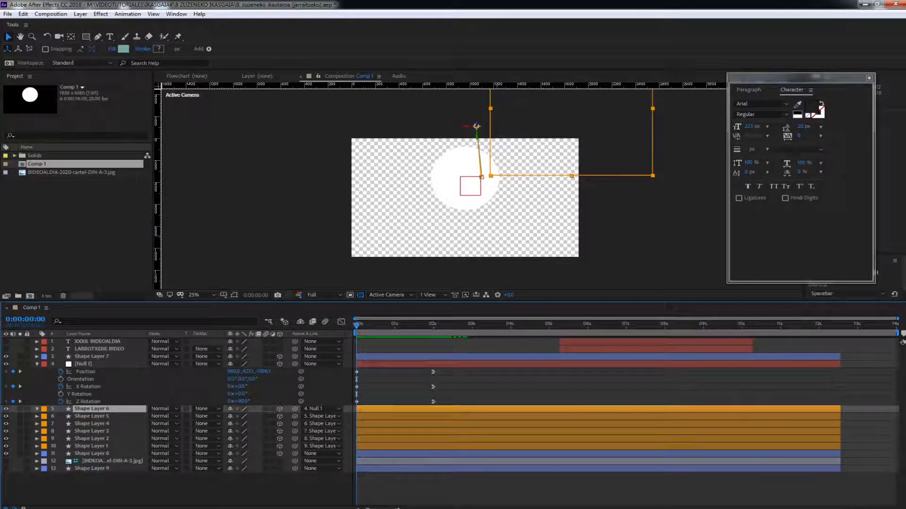
click(6, 469)
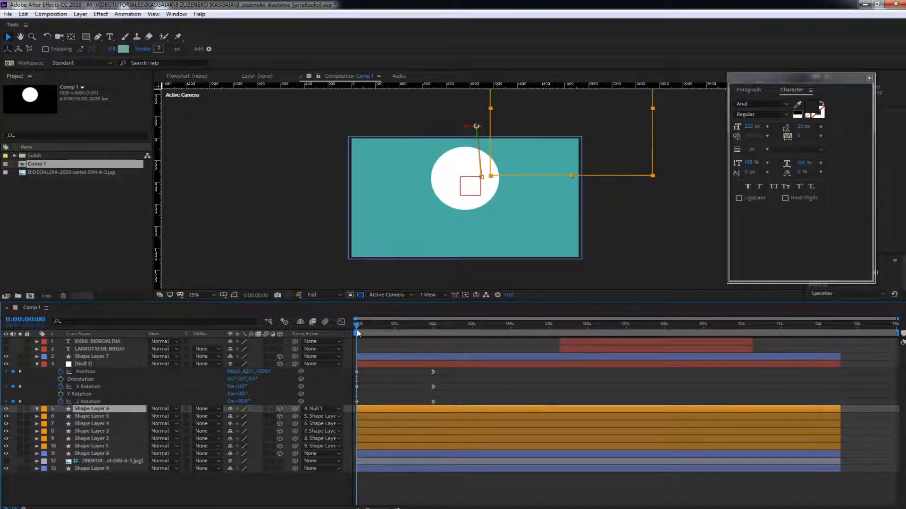
drag(357, 327, 317, 334)
Step: Reveal Position and Scale of the white circle layer Shape Layer 8 and start keyframing both at 0:00:02:00
click(99, 455)
key(s)
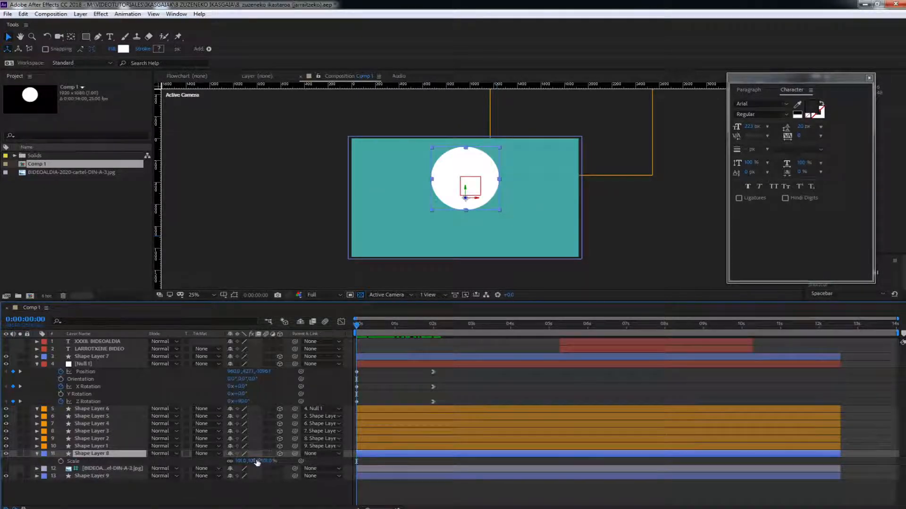
key(shift+p)
drag(358, 326, 437, 328)
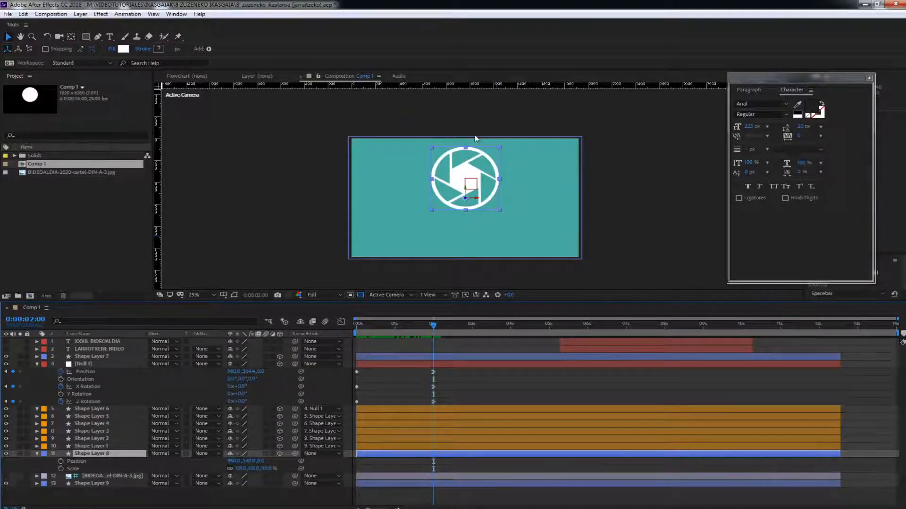
click(60, 461)
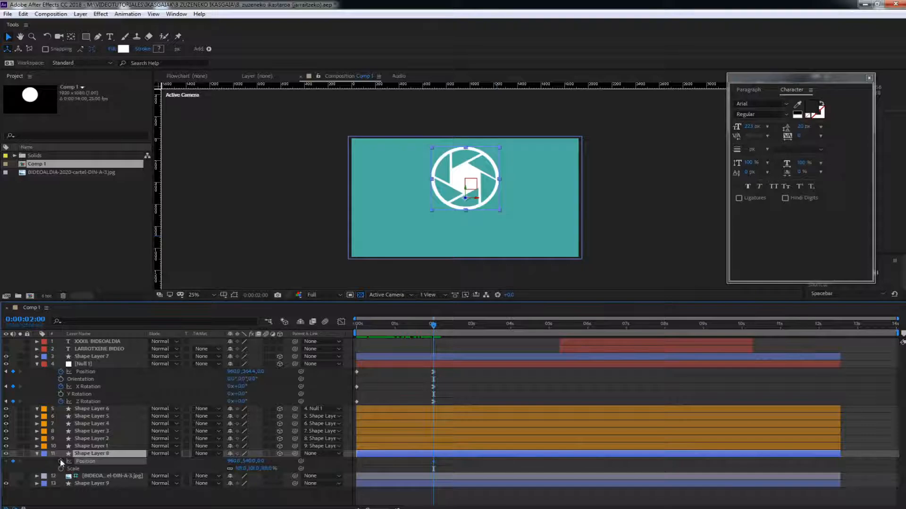
click(60, 469)
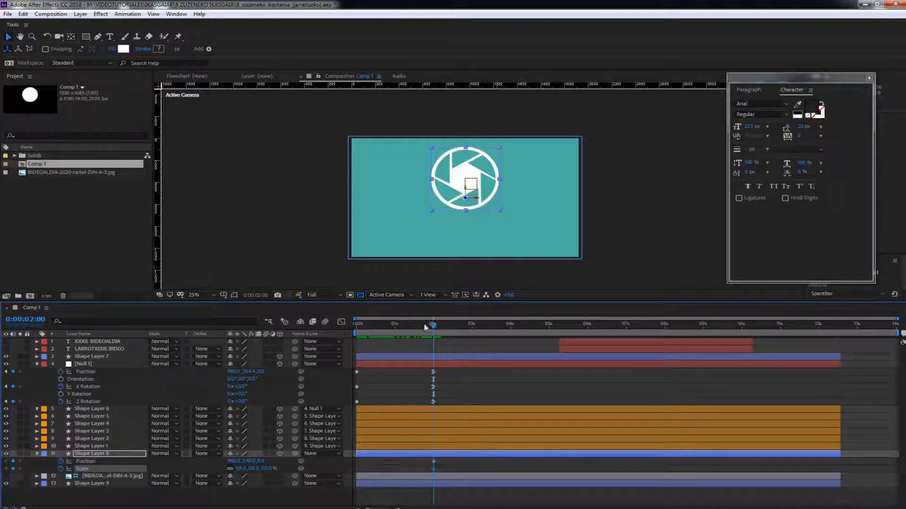
Step: At the first frame, scale Shape Layer 8 up to about 486% and set its Y position to about 1390 to fill the frame
key(Home)
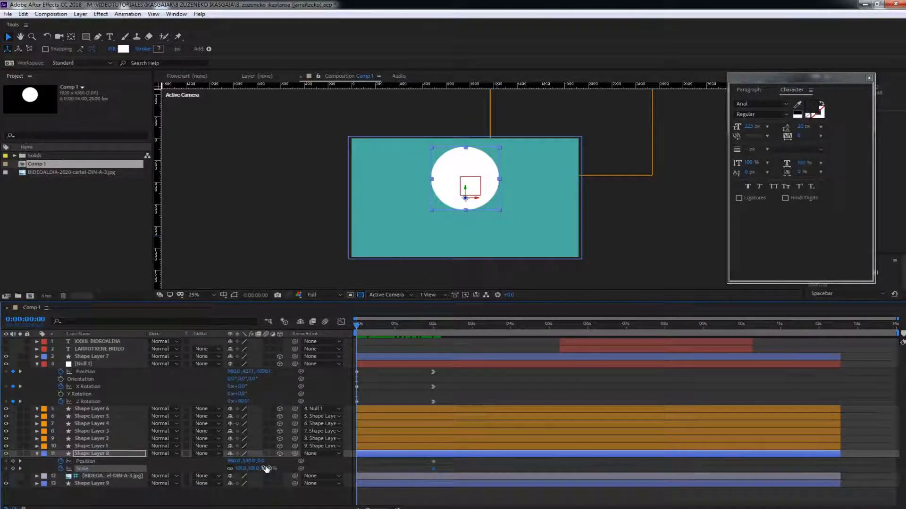
drag(267, 469, 420, 440)
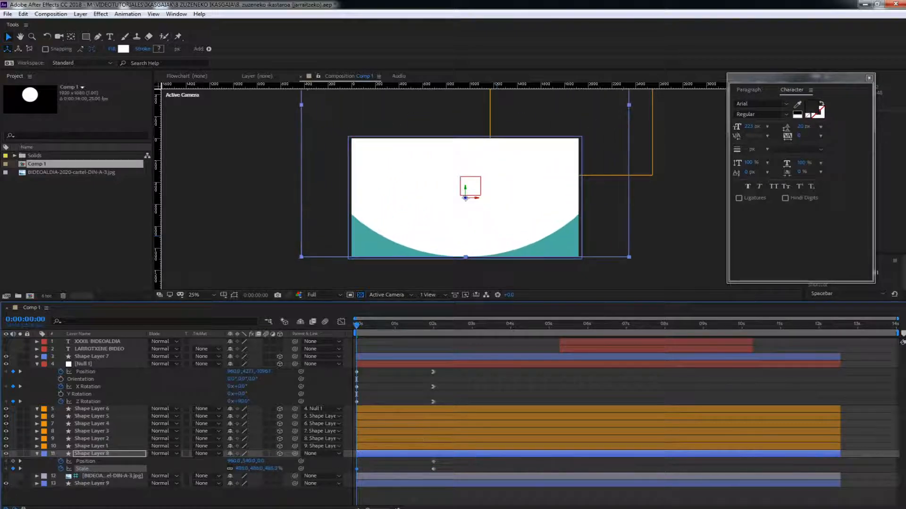
drag(248, 461, 706, 417)
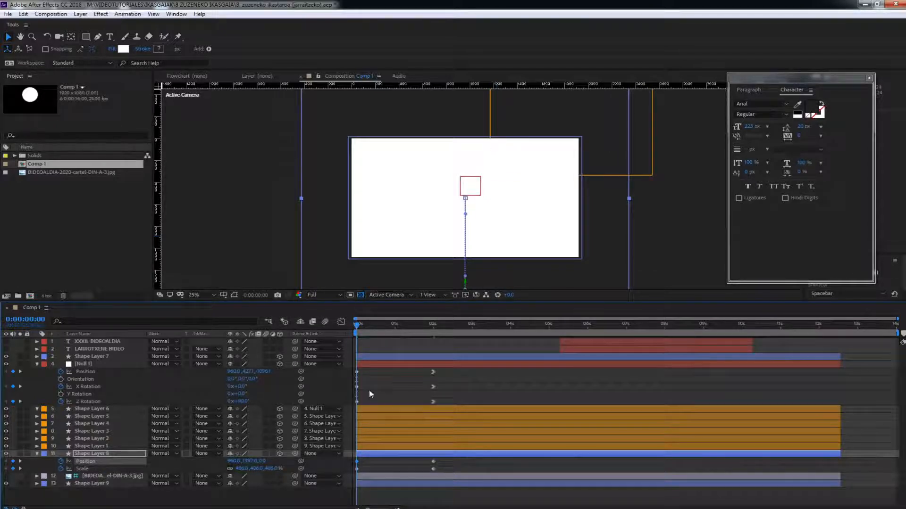
Step: Apply Easy Ease Out to the Position and Scale keyframes of Shape Layer 8 at 0:00:02:00
drag(428, 459, 441, 473)
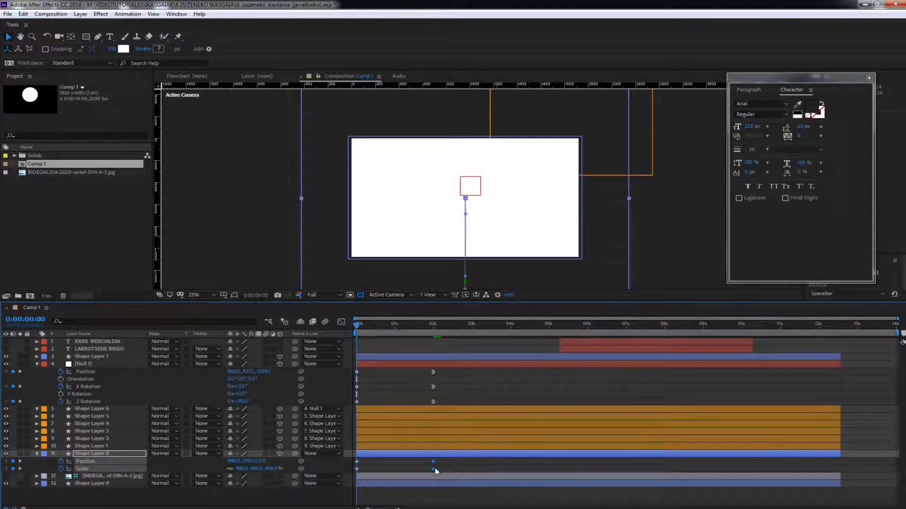
right_click(434, 470)
mouse_move(467, 462)
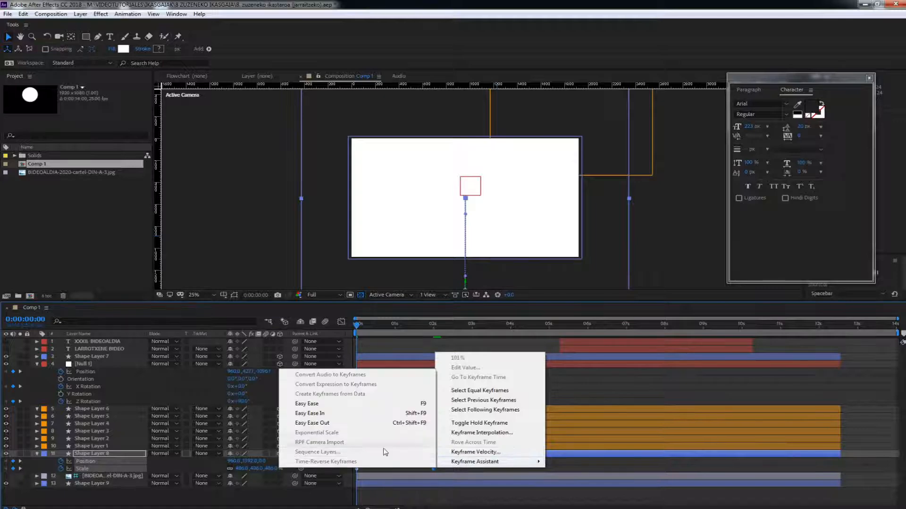
click(329, 423)
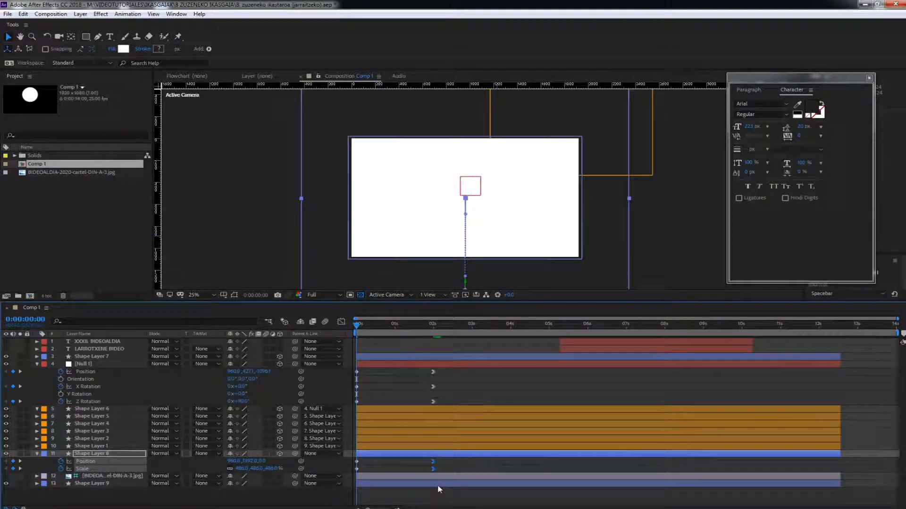
Step: Preview the animation and apply Easy Ease Out to the first-frame Position and Scale keyframes of Shape Layer 8
key(space)
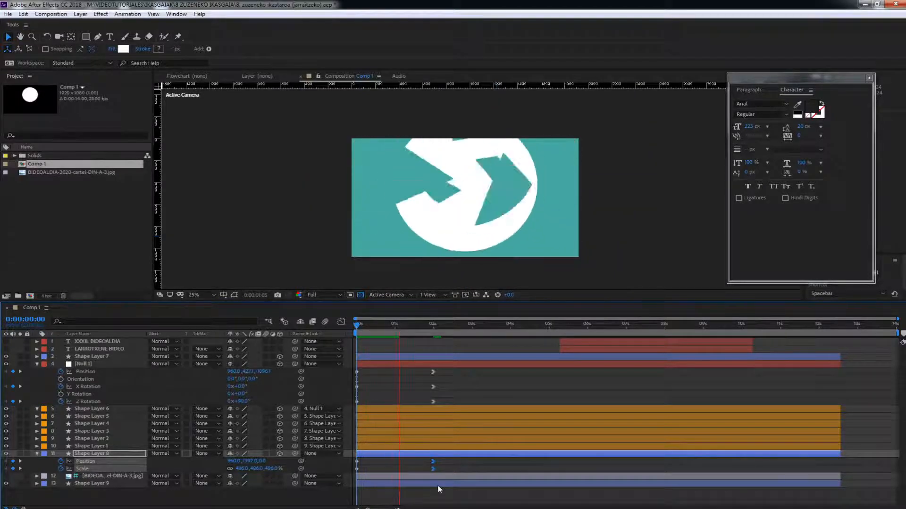
key(space)
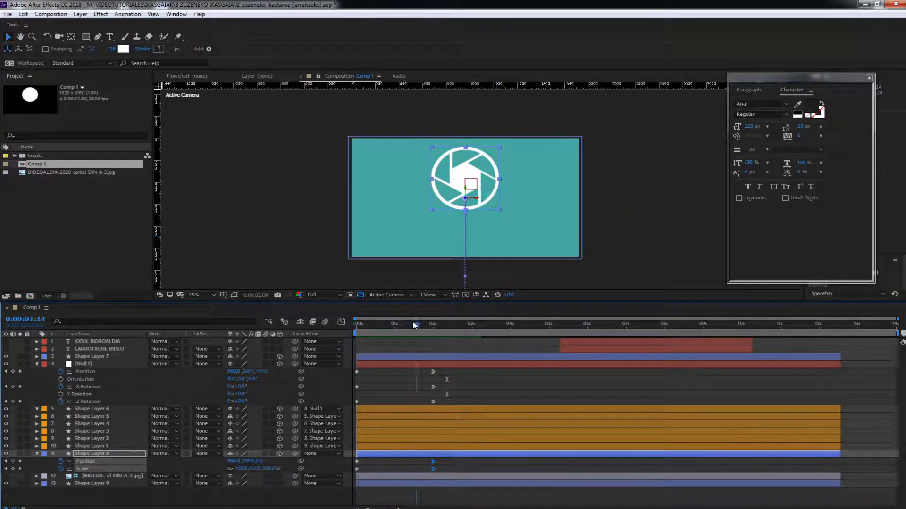
key(space)
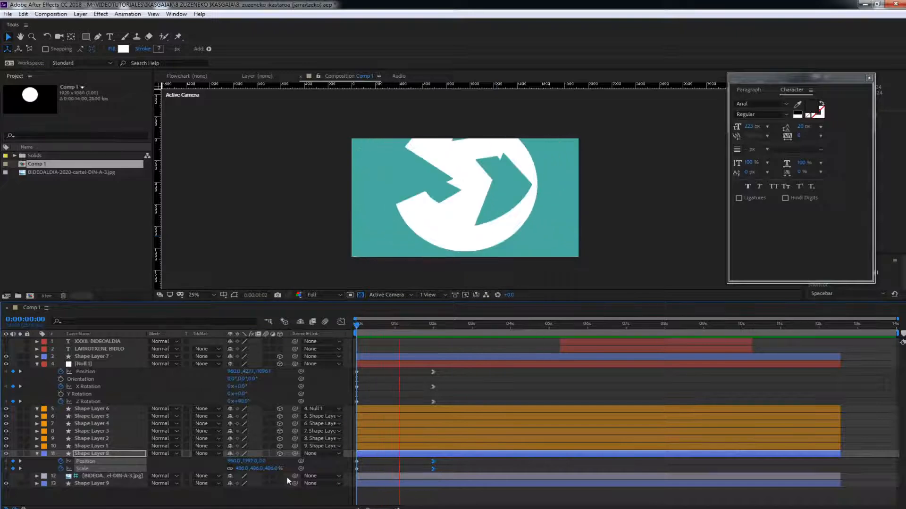
key(space)
key(space)
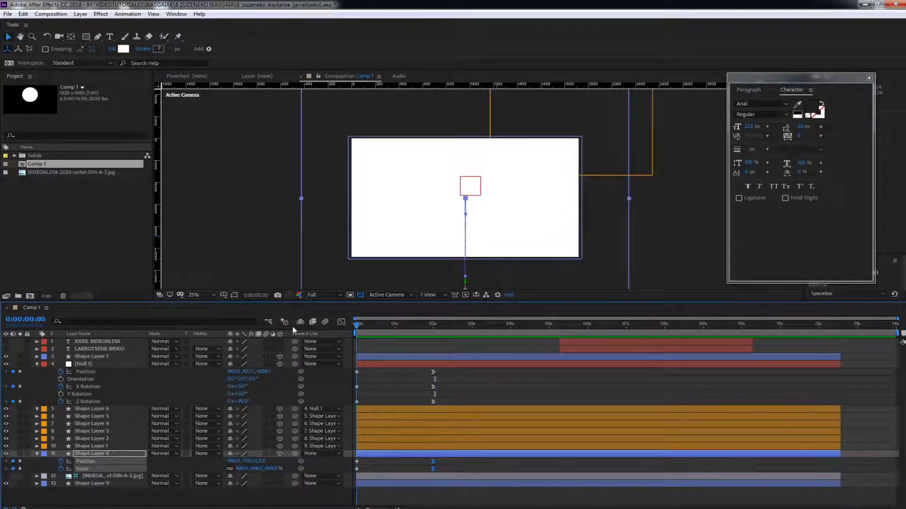
click(356, 468)
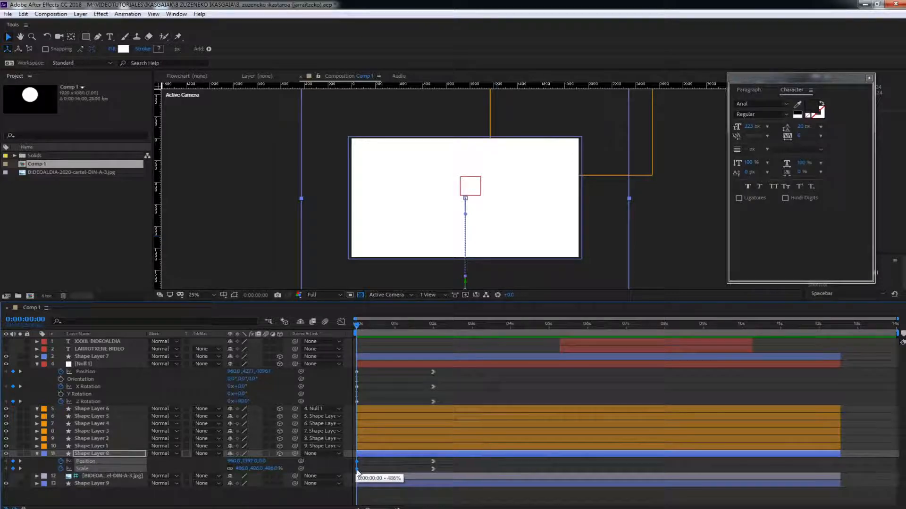
right_click(357, 469)
mouse_move(406, 463)
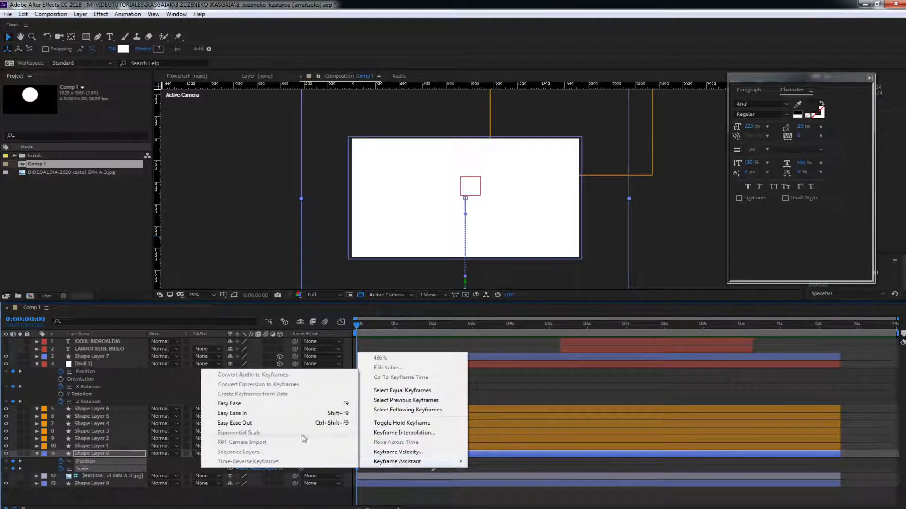
click(237, 423)
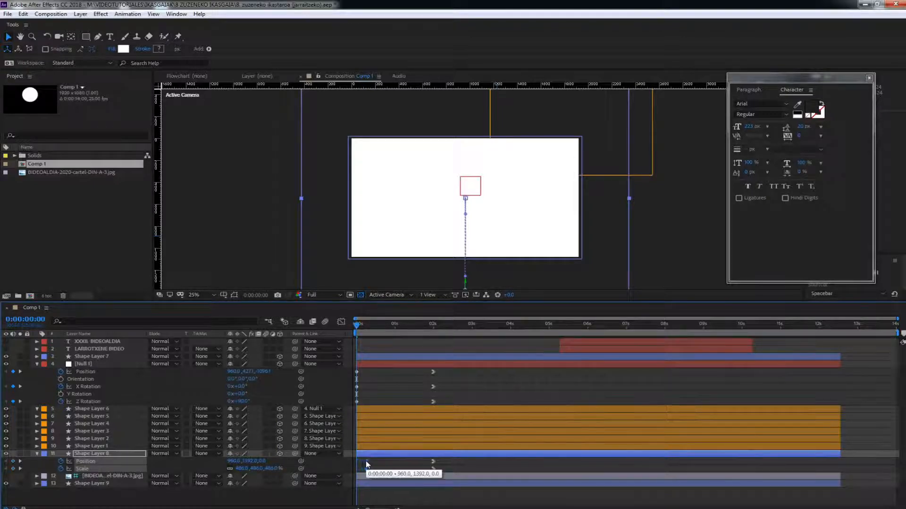
Step: Play back the eased circle and blade animation from the start and scrub to 0:00:01:00
key(space)
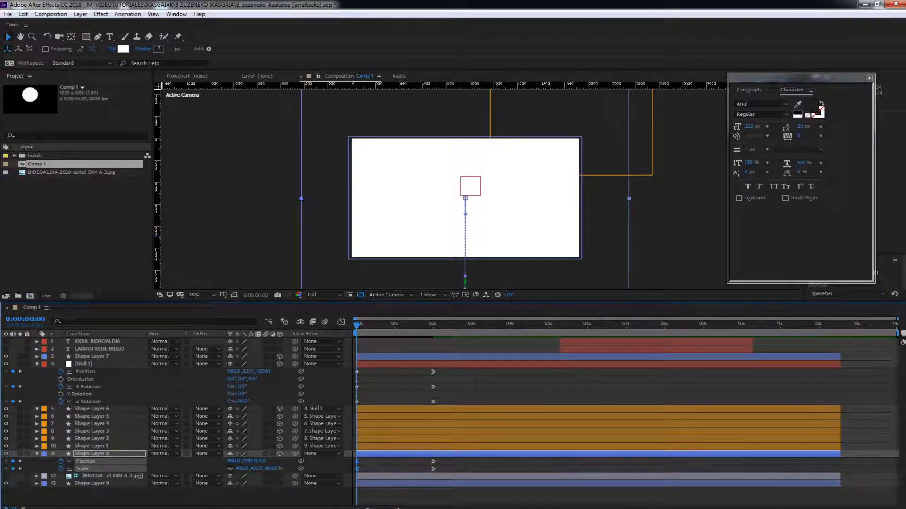
mouse_move(443, 508)
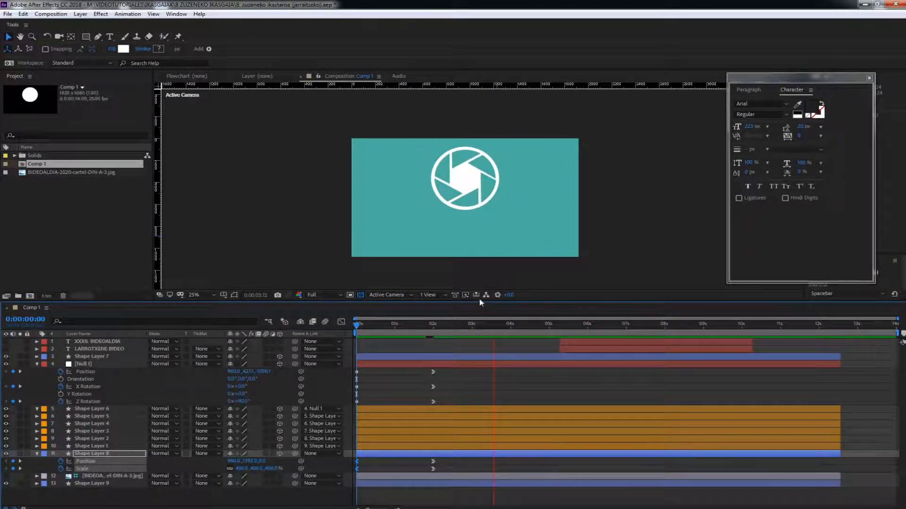
key(space)
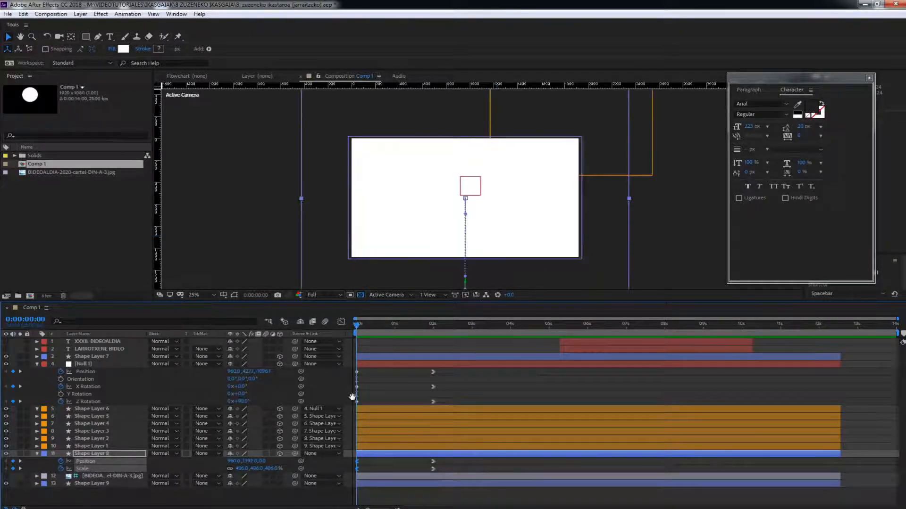
key(space)
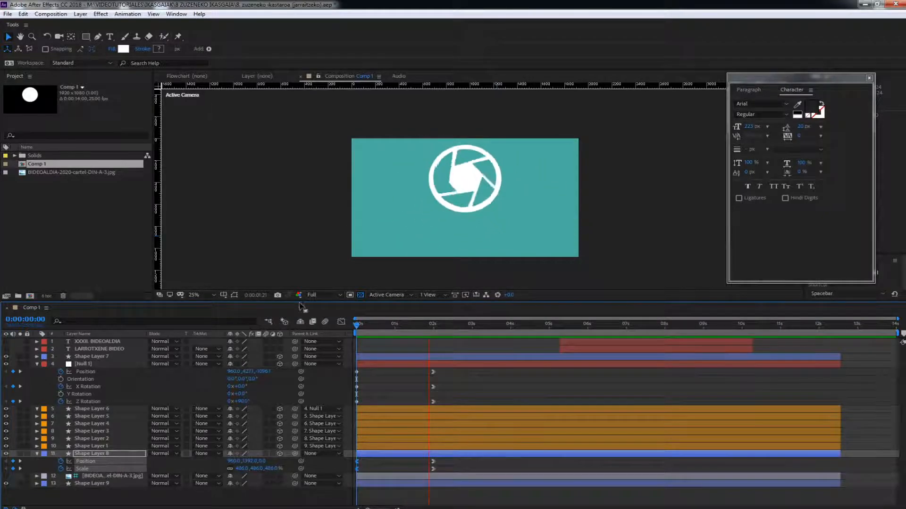
key(space)
key(space)
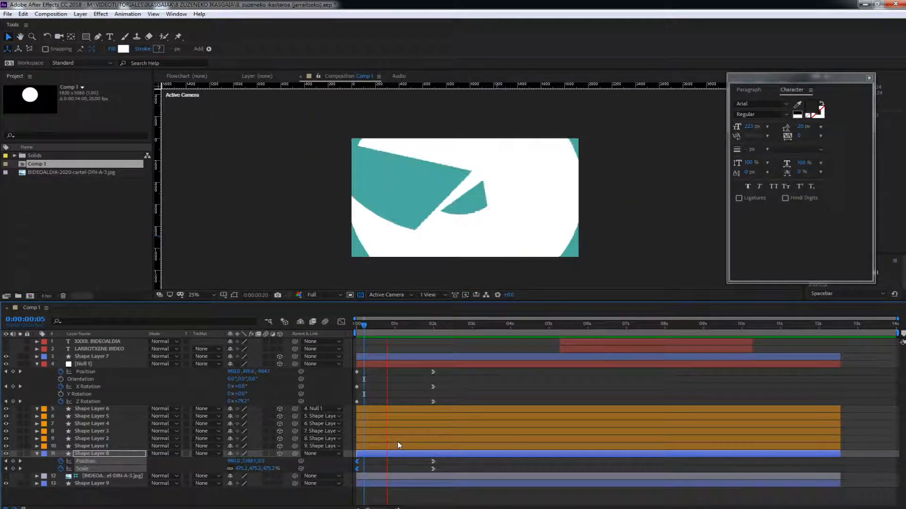
key(space)
drag(415, 325, 396, 331)
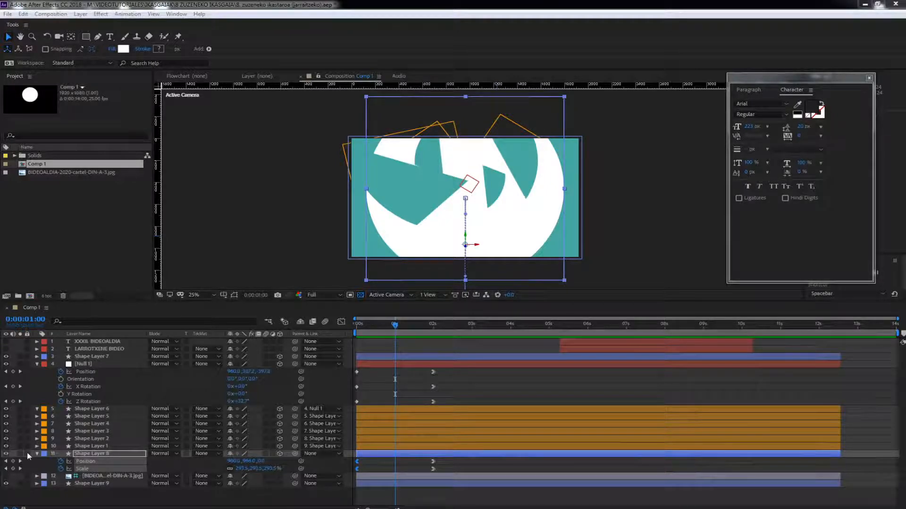
Step: Collapse the expanded properties of all layers and clear the layer selection
click(95, 431)
key(ctrl+a)
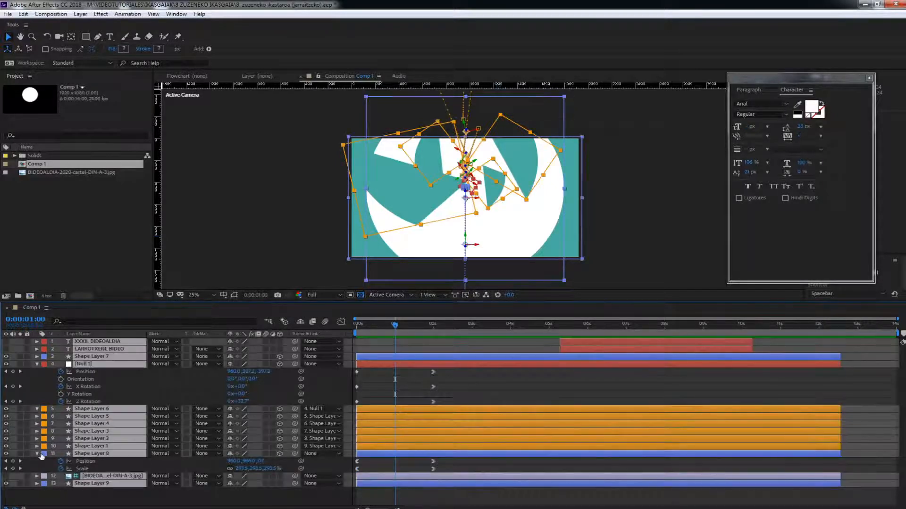
click(37, 455)
click(303, 482)
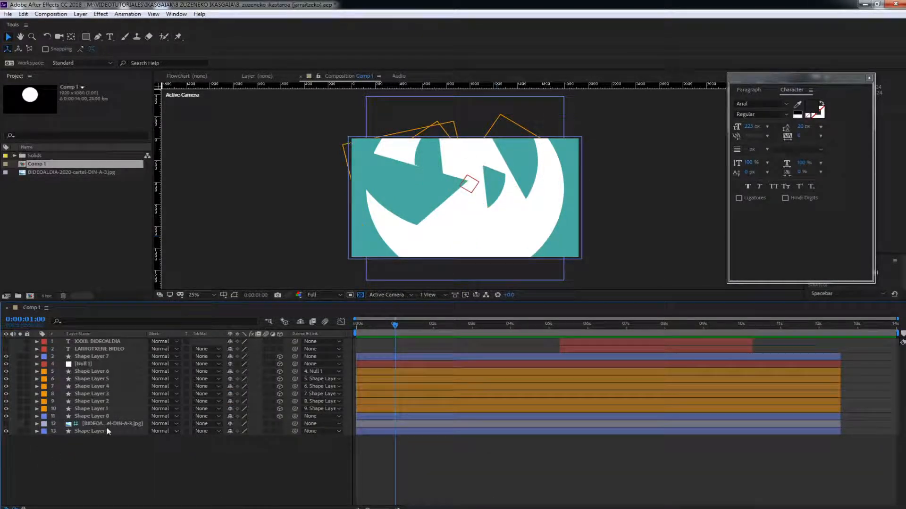
Step: Turn on motion blur for the blade layers Shape Layer 1 through Shape Layer 6 and enable it for the composition
click(96, 373)
shift+click(87, 410)
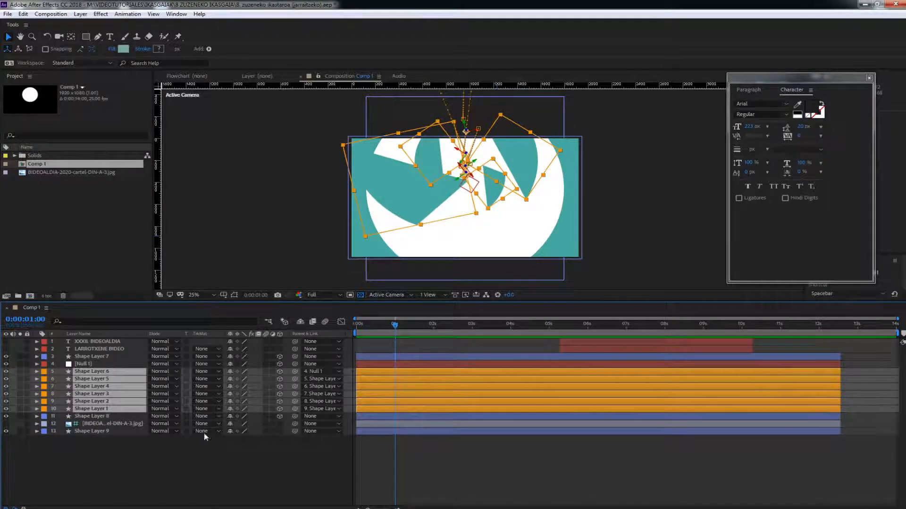
click(265, 372)
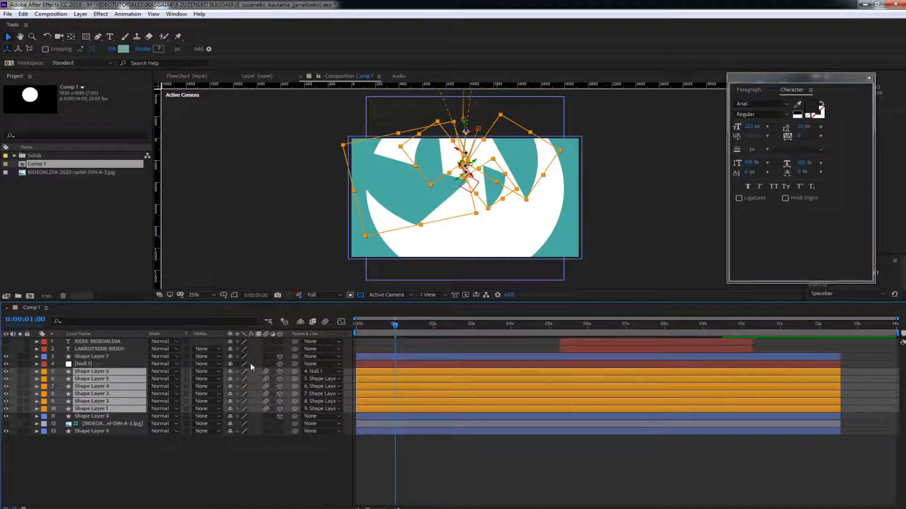
click(326, 321)
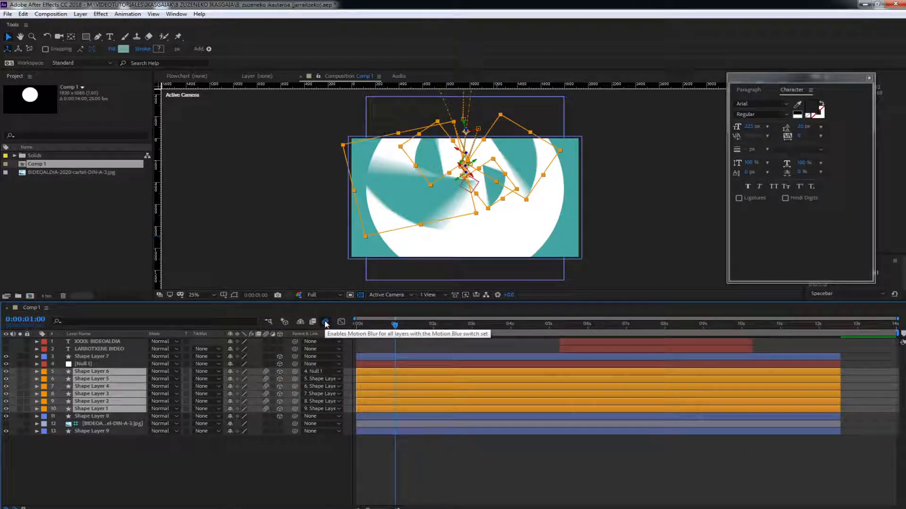
Step: Preview the animation repeatedly from the first frame to check the motion blur on the blades
key(Home)
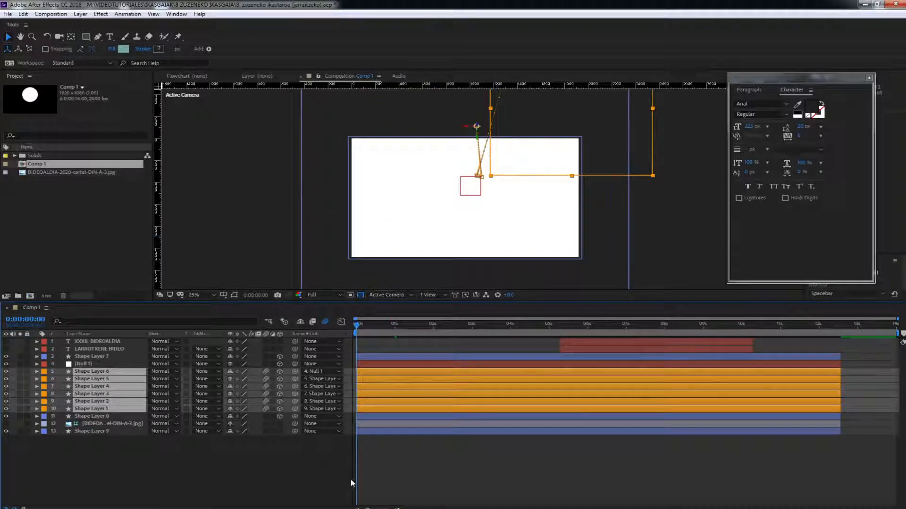
key(space)
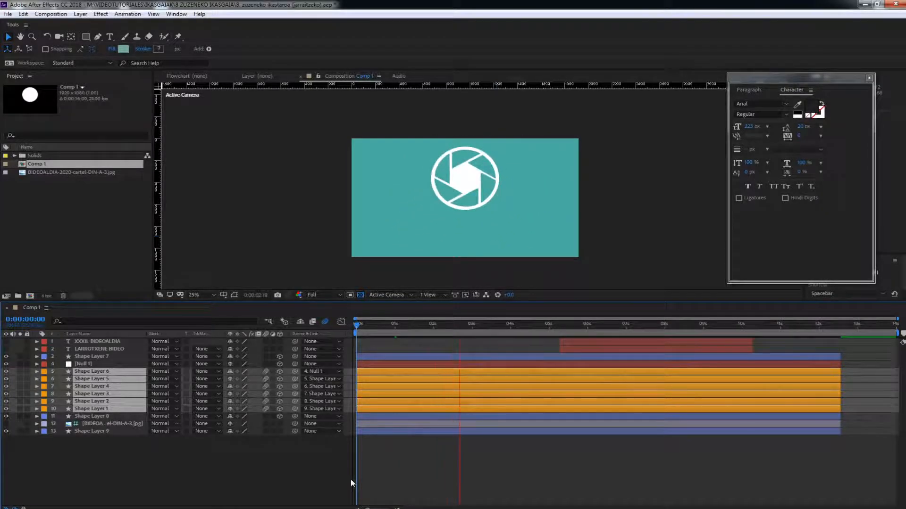
key(space)
click(429, 334)
key(Home)
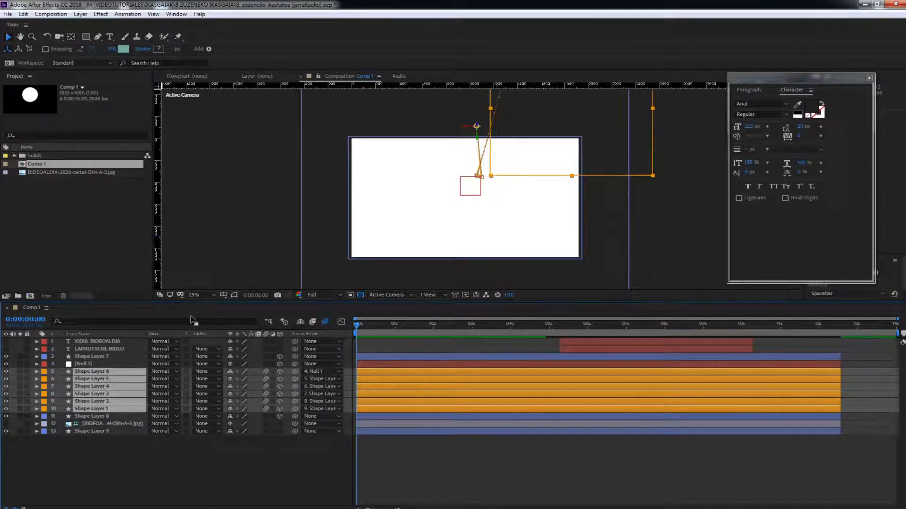
key(space)
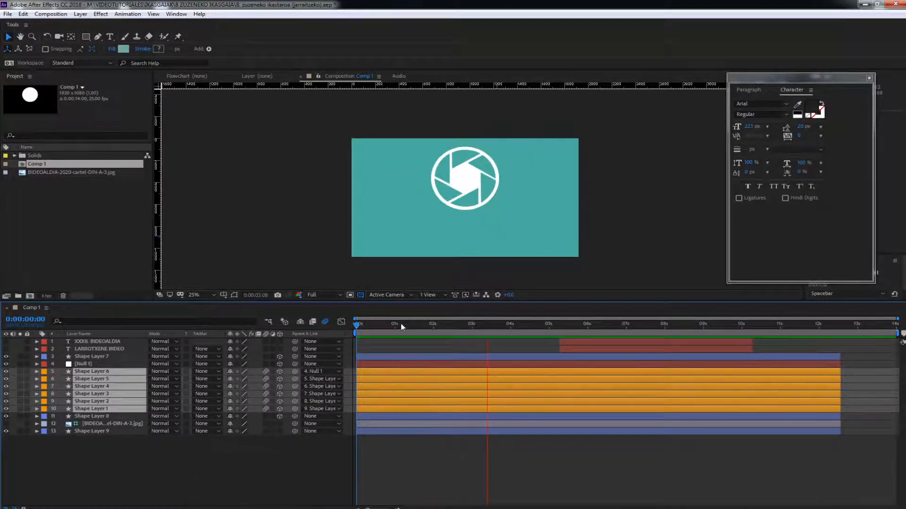
key(space)
key(space)
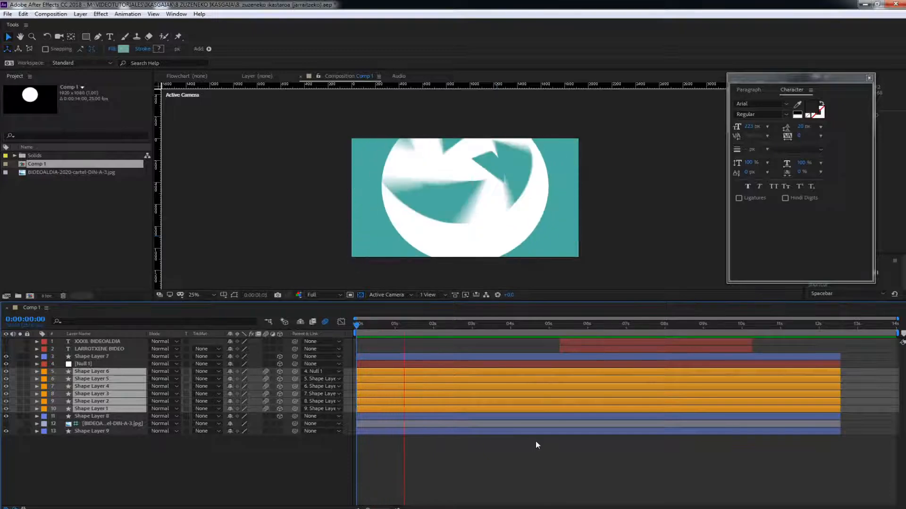
key(space)
key(space)
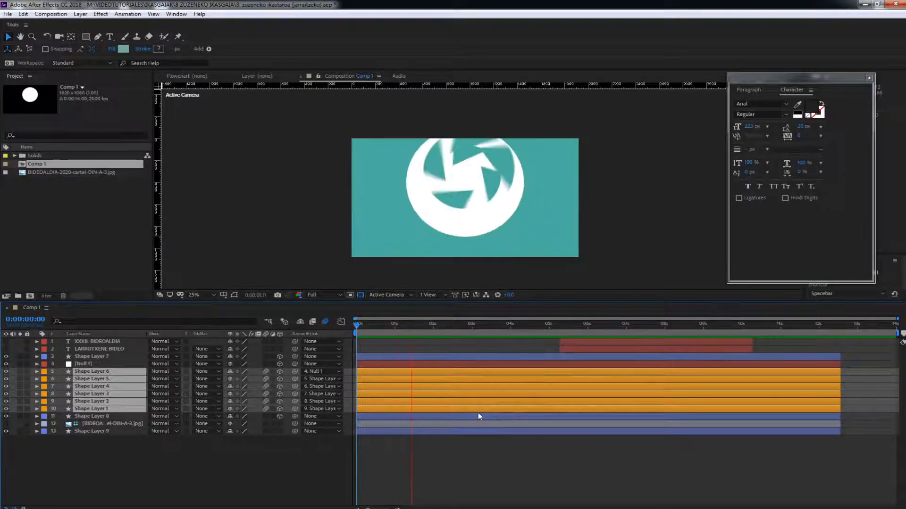
Step: Scrub to 0:00:01:04 and turn on motion blur for the white circle layer Shape Layer 8
click(369, 326)
drag(370, 327, 399, 325)
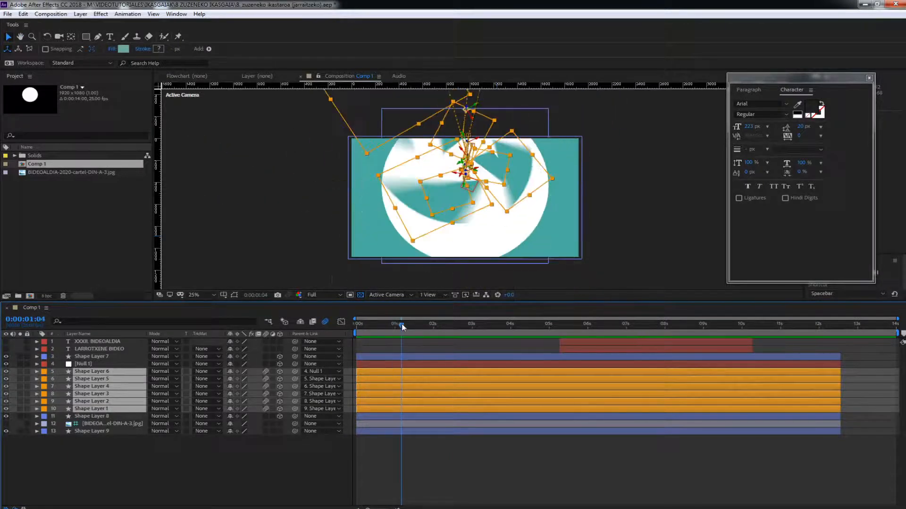
click(85, 417)
click(266, 416)
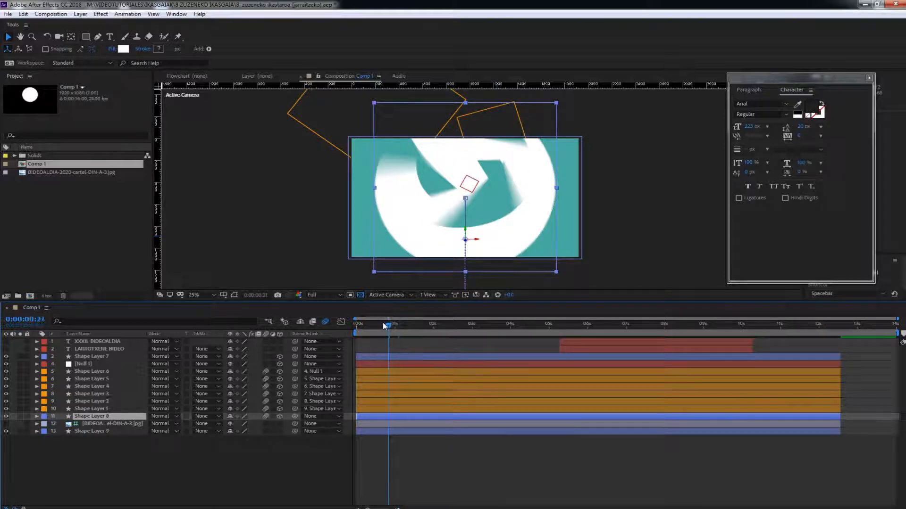
Step: Preview the blurred circle from the first frame and scrub back to 0:00:01:04 to inspect the blur
key(Home)
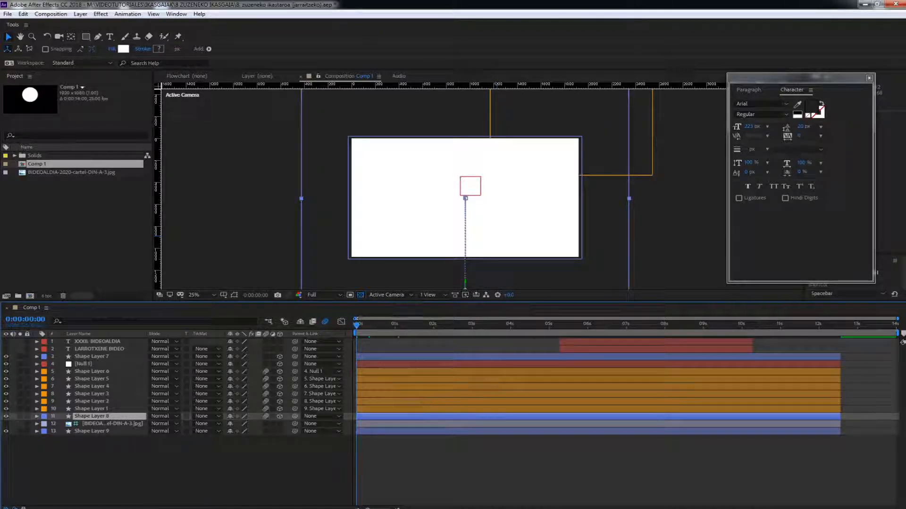
key(space)
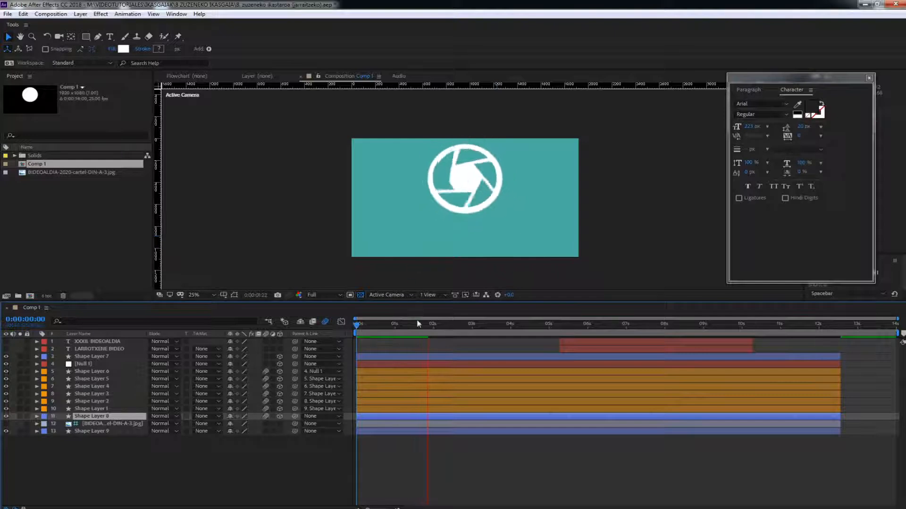
key(space)
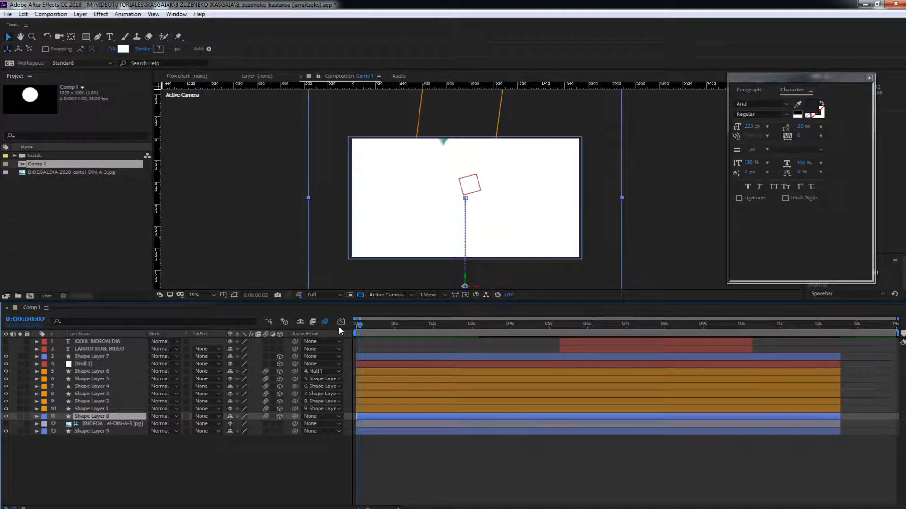
key(space)
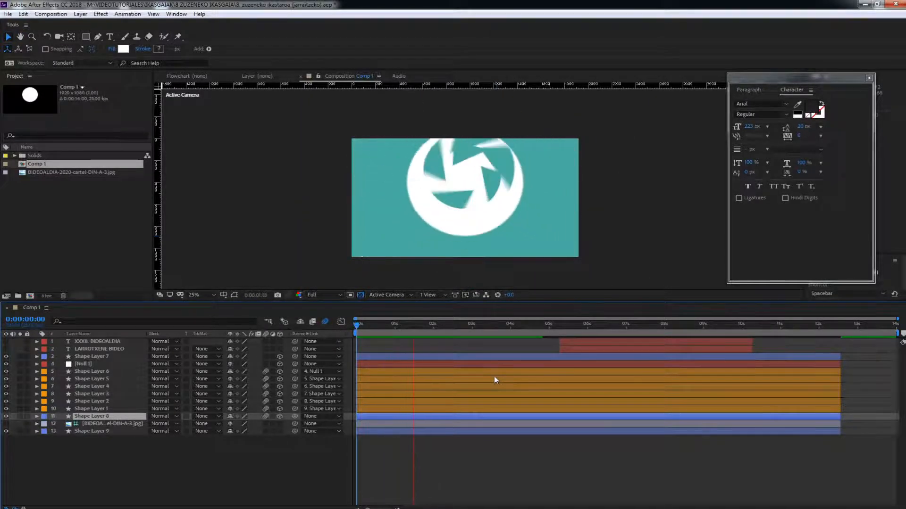
key(space)
click(413, 327)
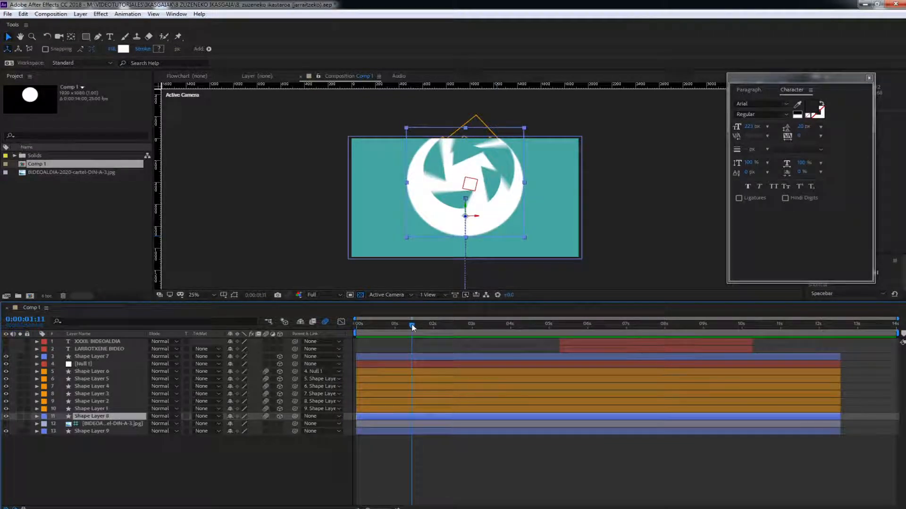
drag(413, 326, 402, 328)
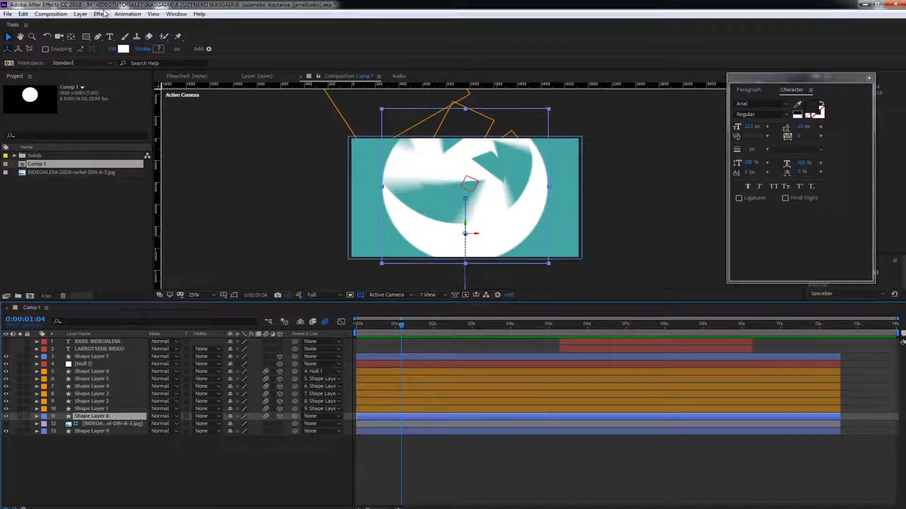
Step: Open Comp 1's composition settings and show the advanced motion blur options, keeping the dialog clear of the preview
click(59, 14)
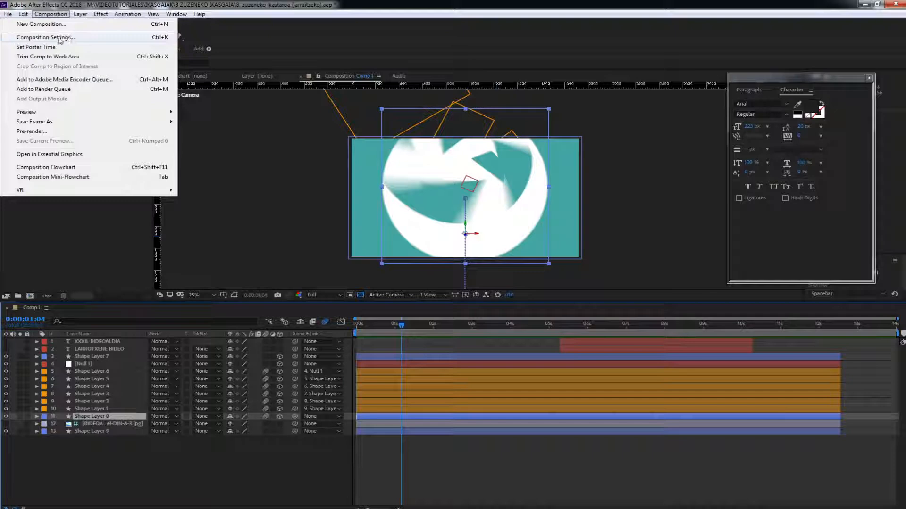
click(74, 40)
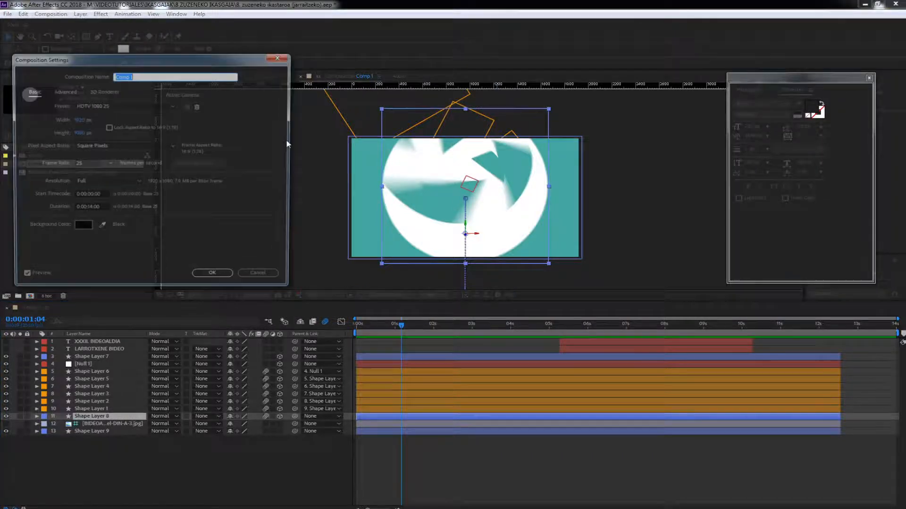
drag(191, 61, 374, 133)
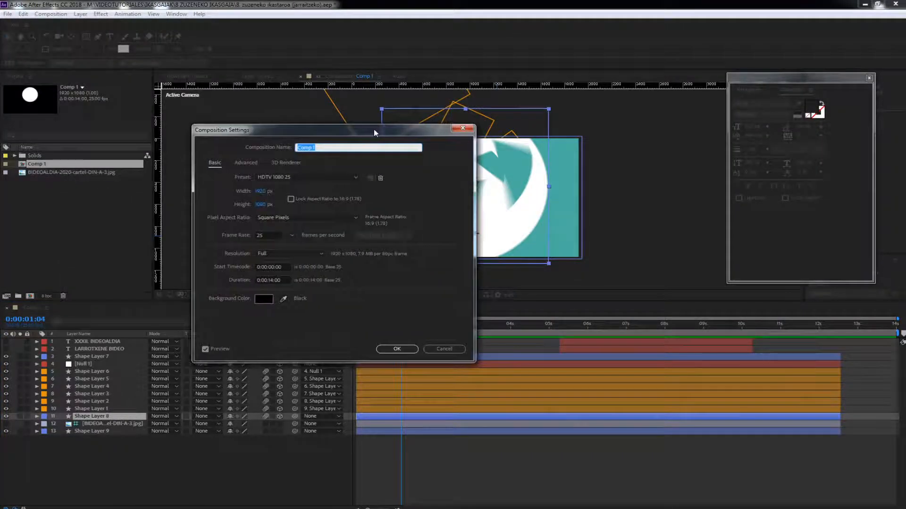
click(243, 162)
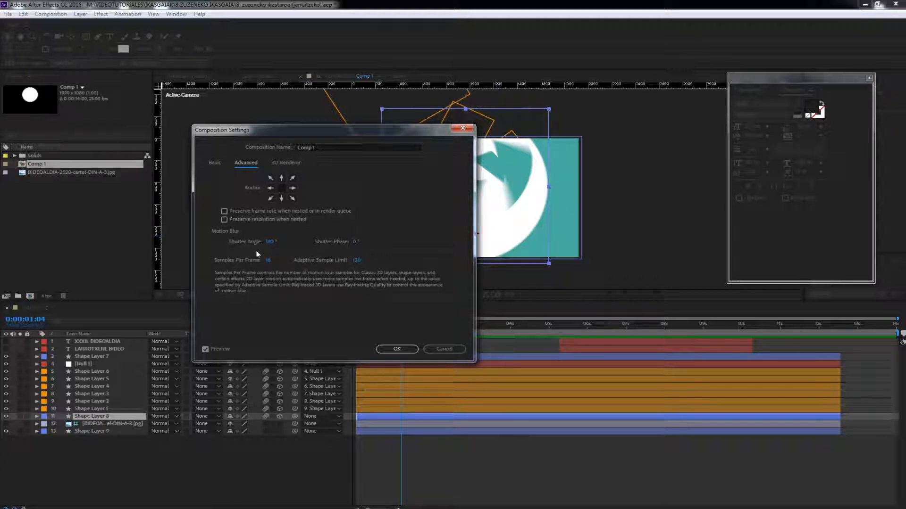
Step: Try a much larger motion blur shutter angle and then 0° to compare the blur in the composition
drag(226, 241, 330, 243)
drag(317, 136, 224, 137)
drag(179, 243, 220, 238)
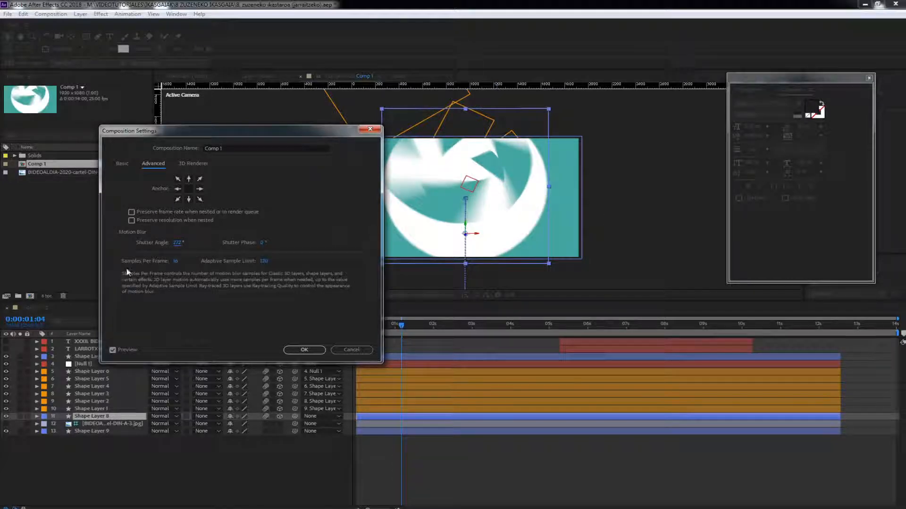
drag(177, 243, 218, 244)
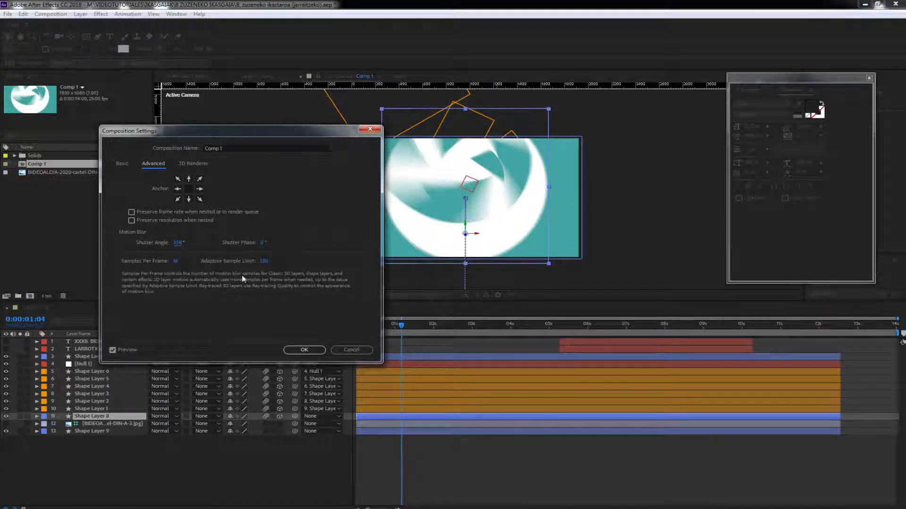
text(0)
key(Return)
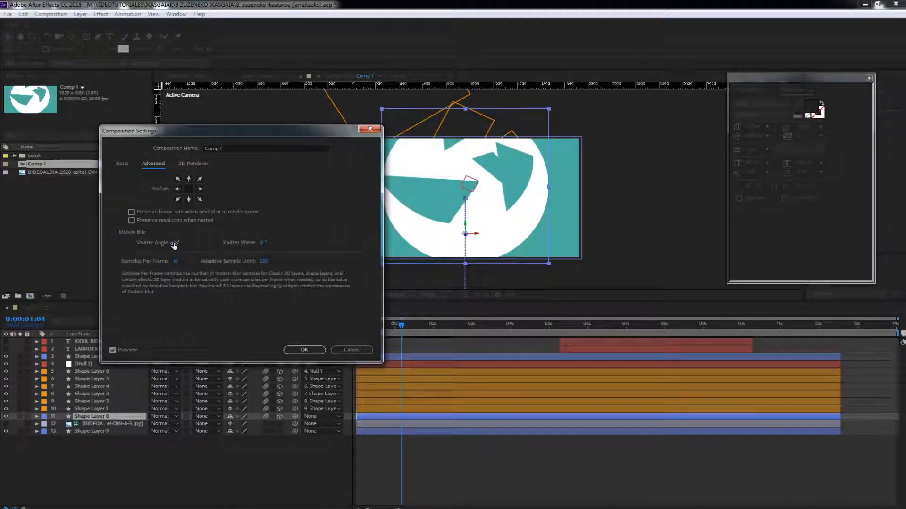
Step: Set the motion blur shutter angle to 214° and the shutter phase to 360°, and apply the composition settings
drag(173, 243, 336, 242)
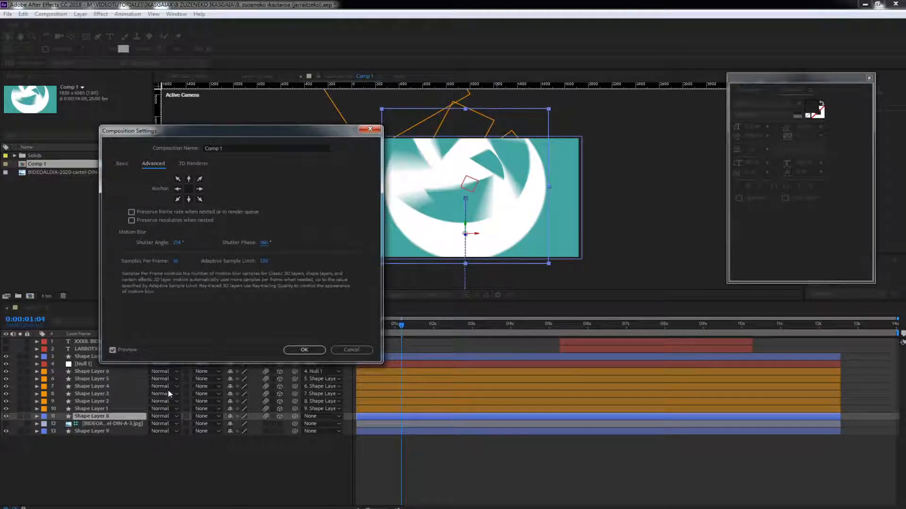
click(313, 348)
Step: Preview the animation twice from the first frame to check the adjusted motion blur
drag(401, 325, 290, 326)
key(space)
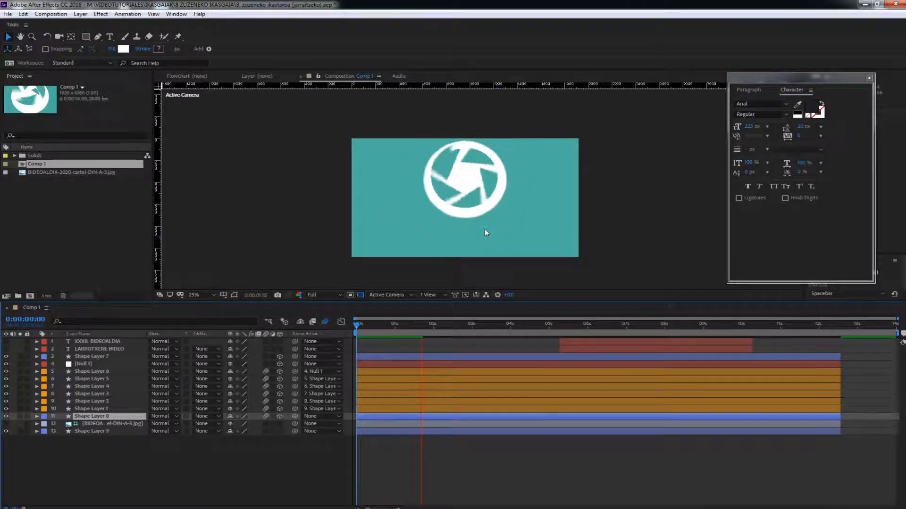
drag(466, 324, 182, 333)
key(space)
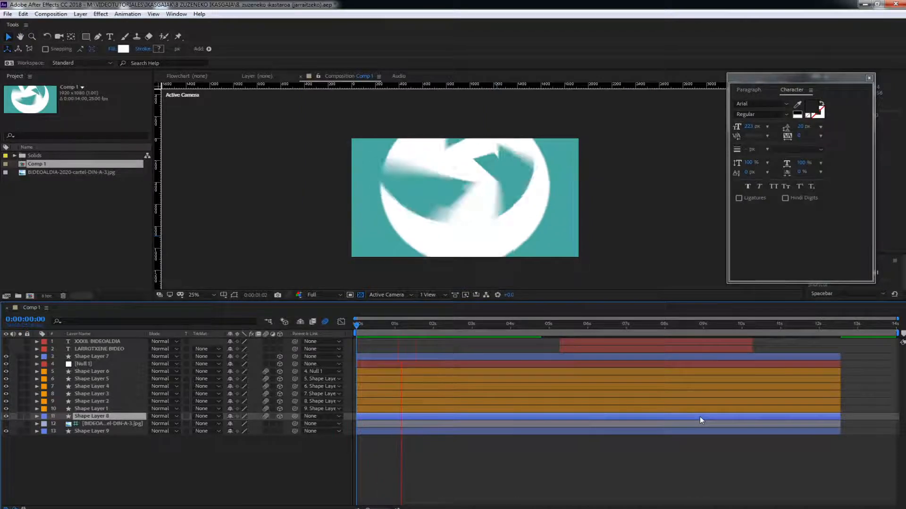
Step: Solo Shape Layer 7 at 0:00:02:07 and scrub back to the first frame to inspect the small teal circle's motion
drag(420, 325, 444, 325)
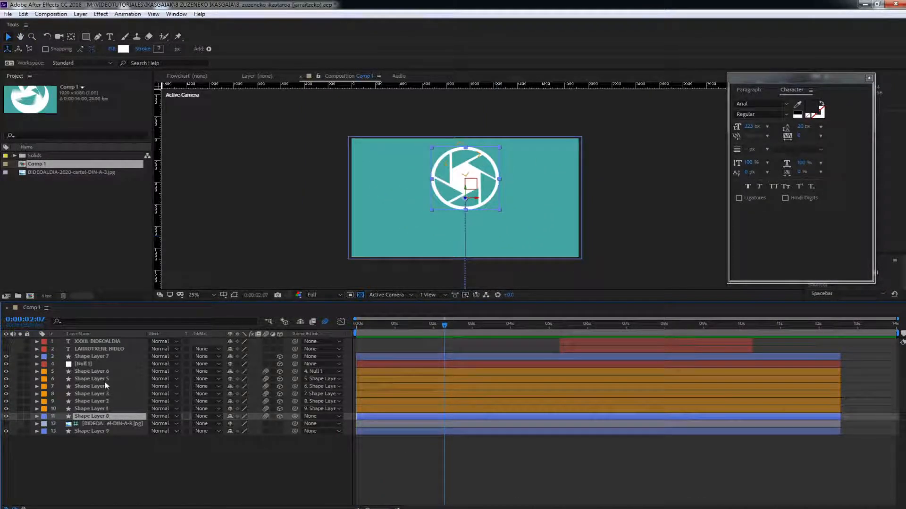
click(101, 358)
click(21, 356)
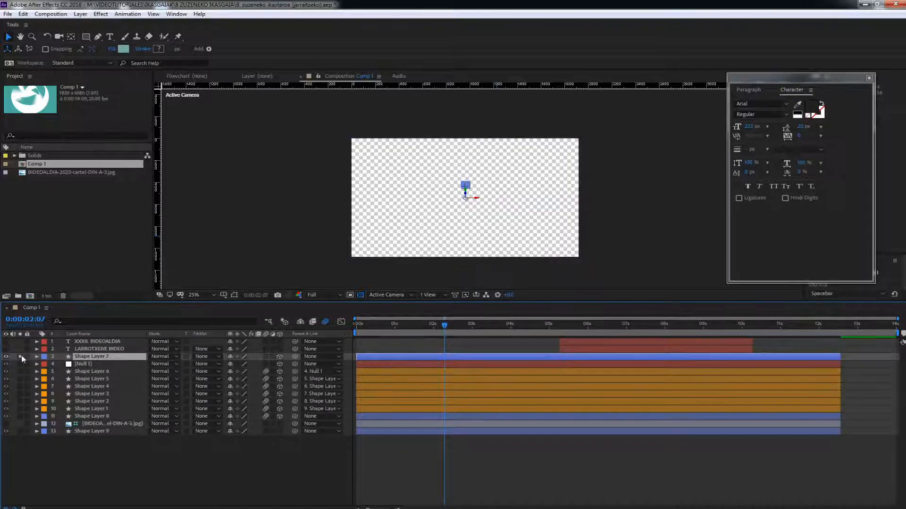
click(488, 279)
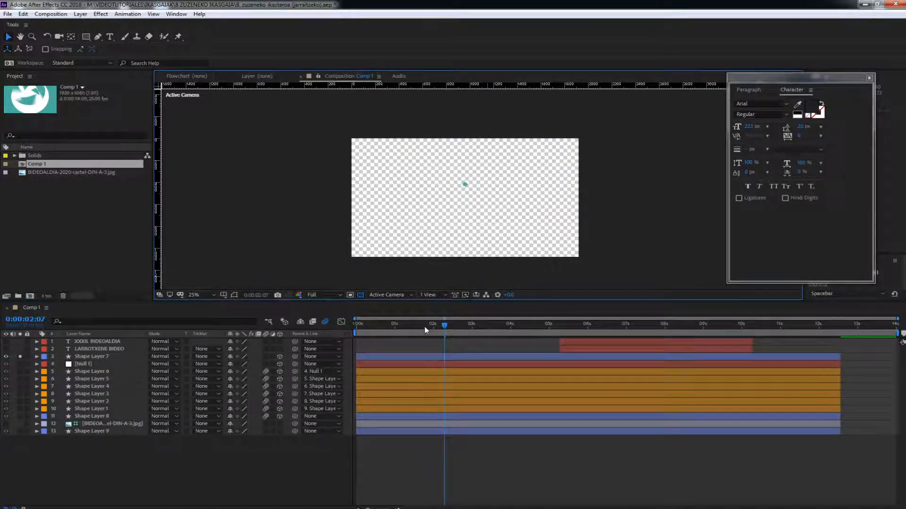
drag(445, 326, 42, 327)
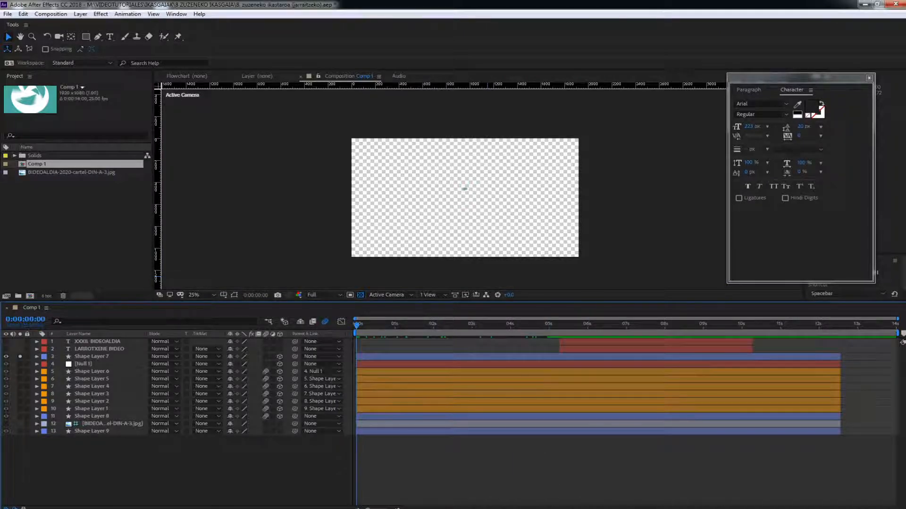
Step: Set Shape Layer 7's X Rotation keyframe at the first frame to 0°, check it at 0:00:02:03 and unsolo the layer
click(89, 359)
key(p)
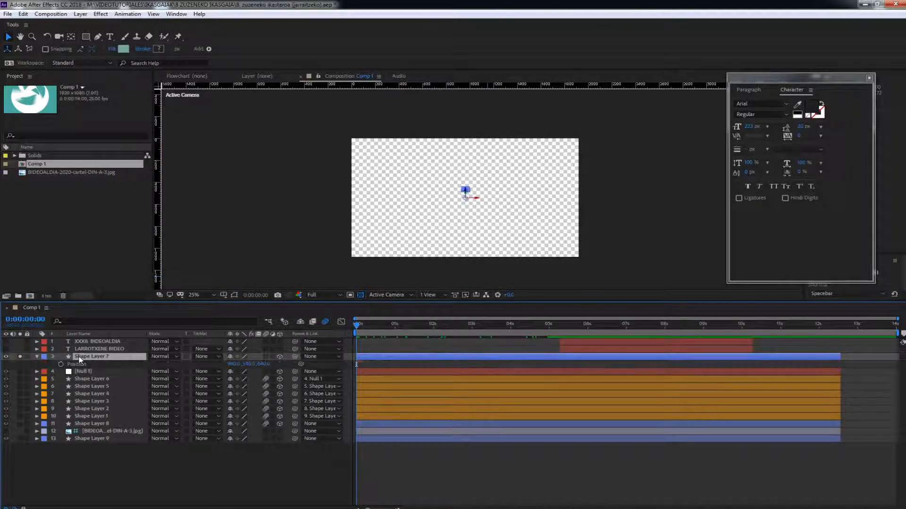
key(shift+r)
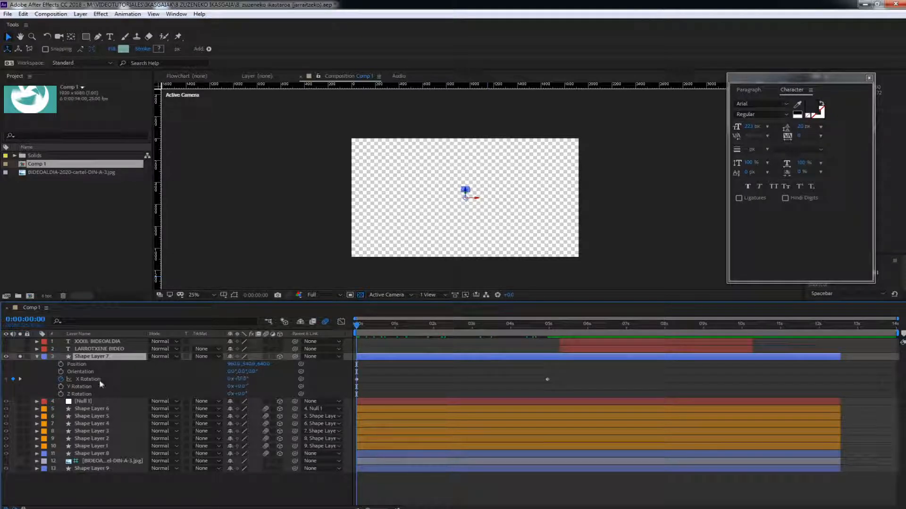
click(242, 379)
text(0)
key(Return)
drag(419, 325, 438, 325)
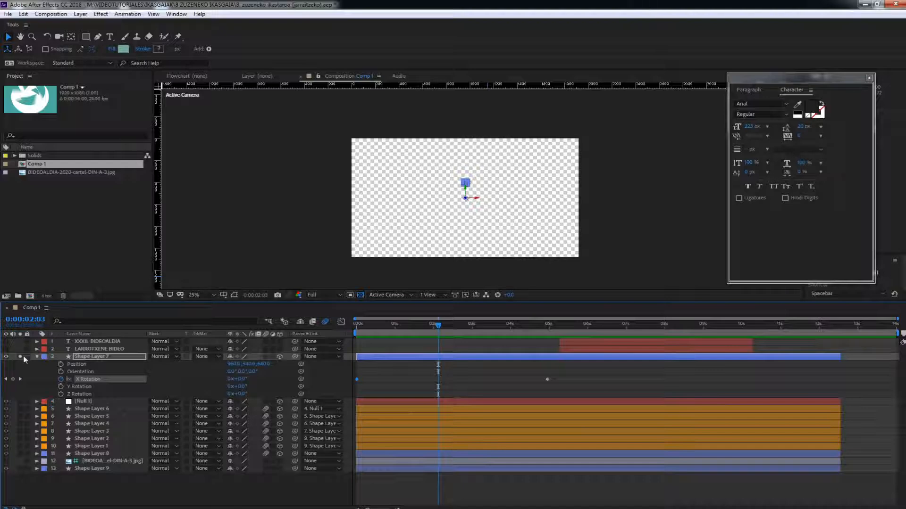
click(20, 357)
click(502, 372)
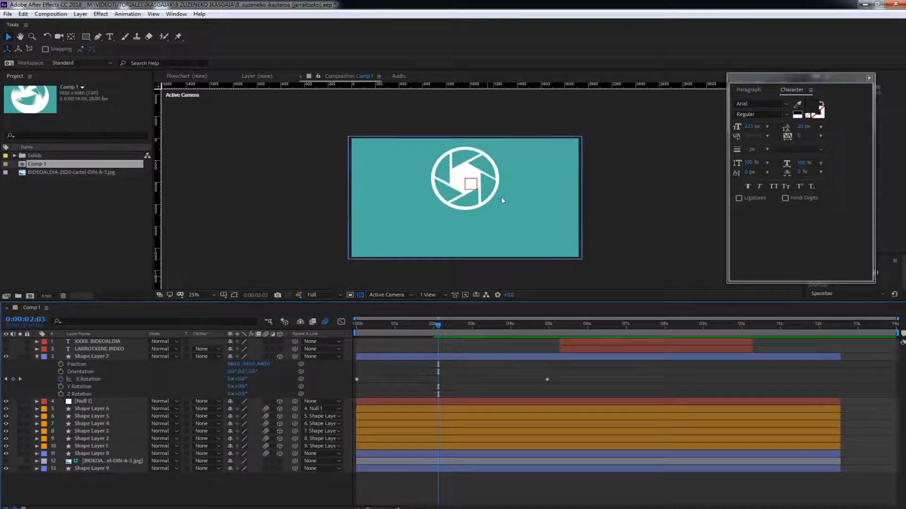
Step: Shift Shape Layer 7 in depth at 0:00:04:24, and reset its Position to the default 960, 540, 0
drag(433, 325, 545, 334)
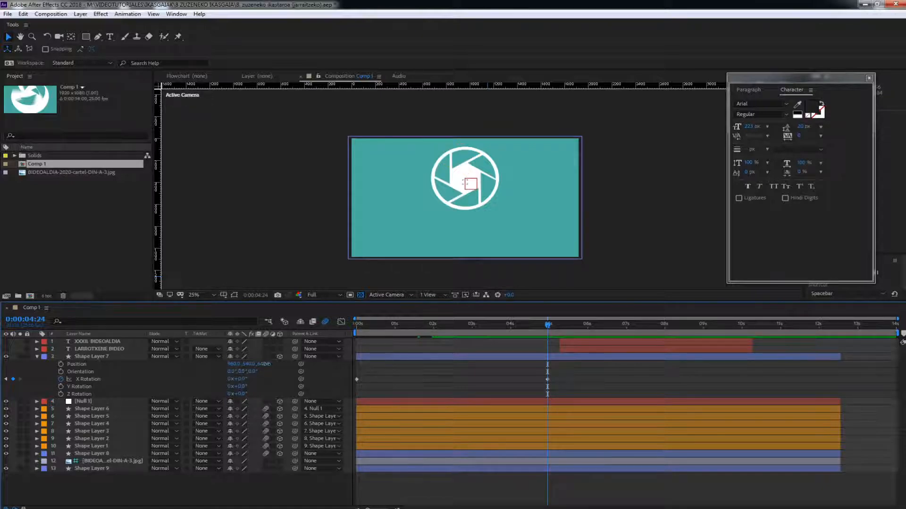
drag(263, 365, 135, 368)
right_click(74, 364)
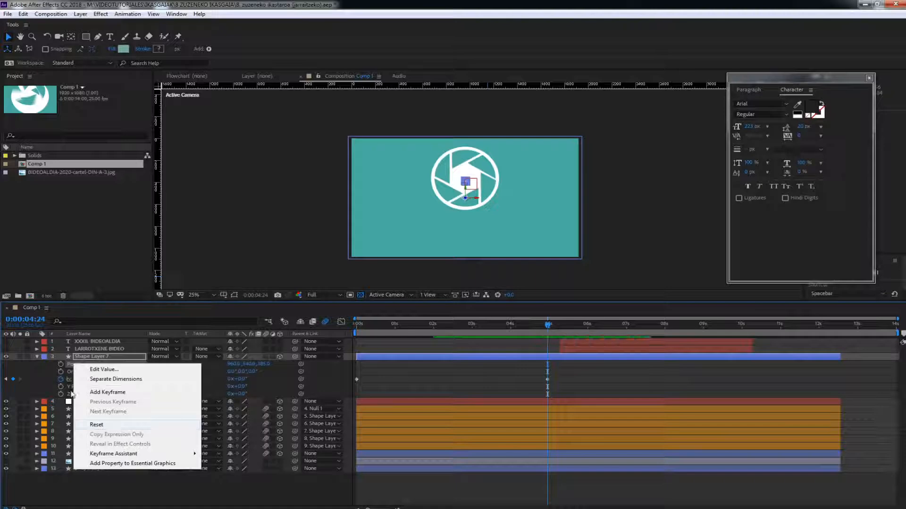
click(69, 365)
right_click(81, 366)
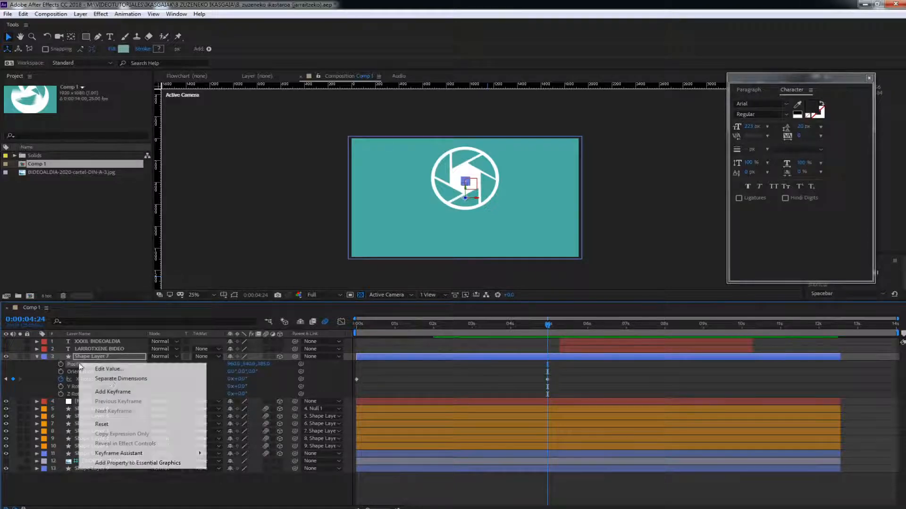
click(105, 426)
click(453, 380)
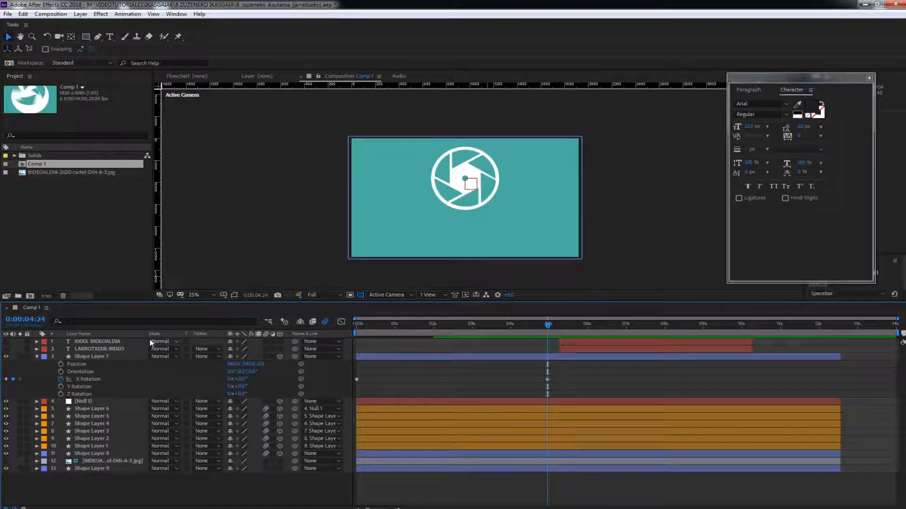
right_click(83, 367)
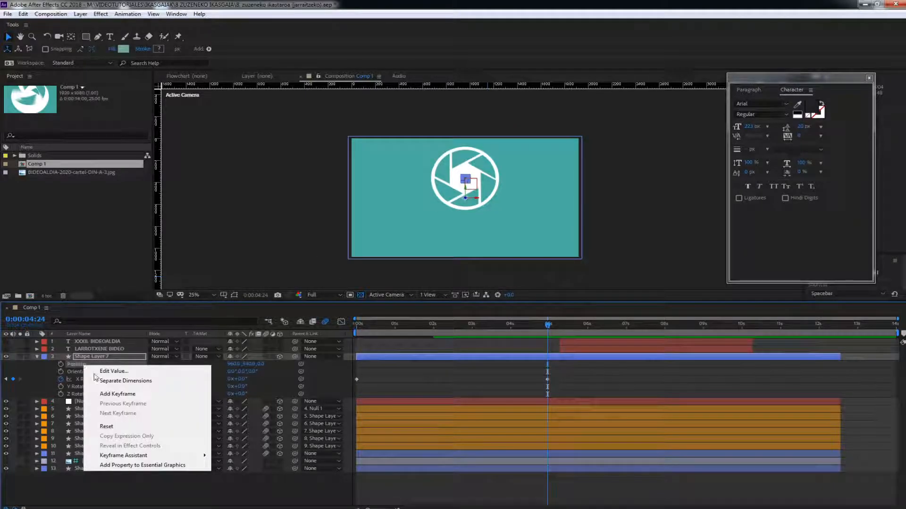
click(74, 373)
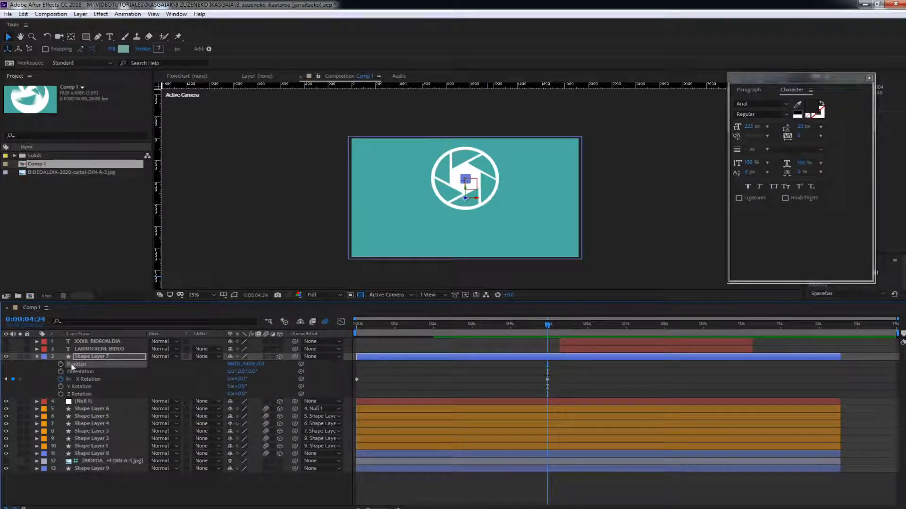
right_click(74, 369)
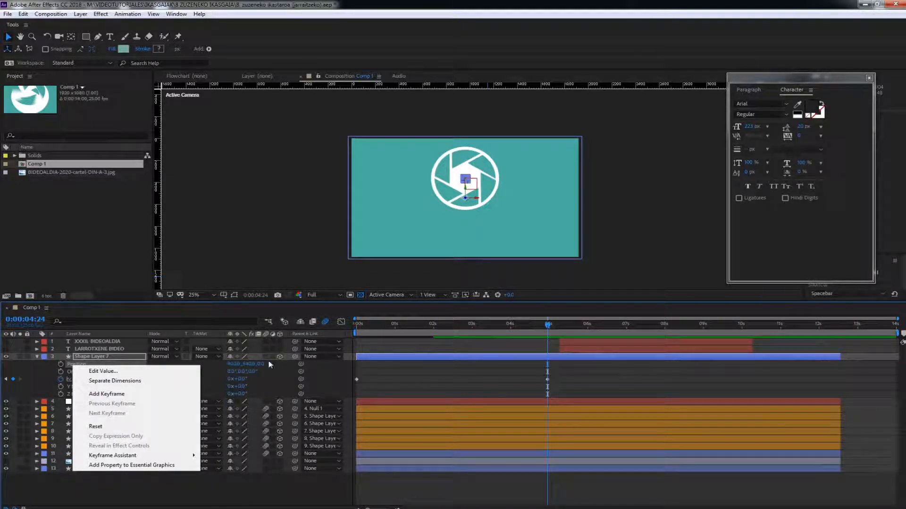
click(95, 427)
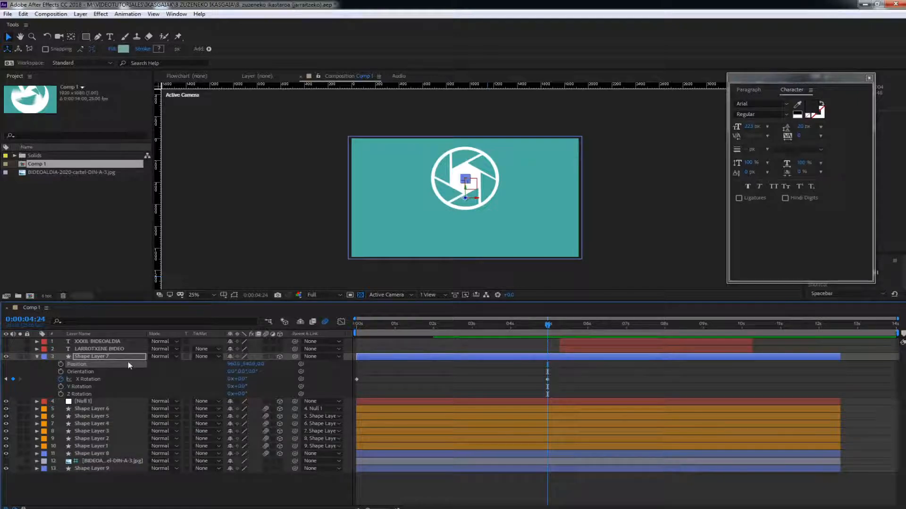
click(447, 382)
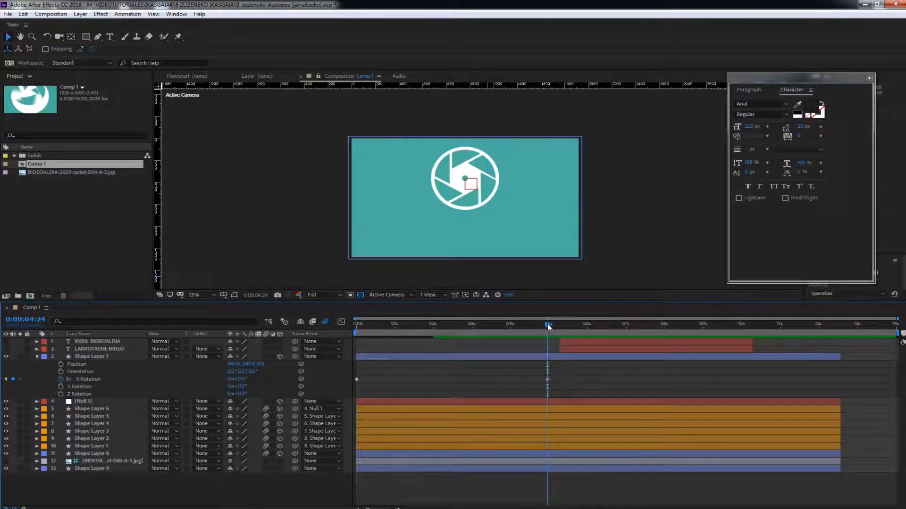
Step: Preview the animation from the first frame to check the teal circle at the centre of the aperture
drag(548, 326, 309, 332)
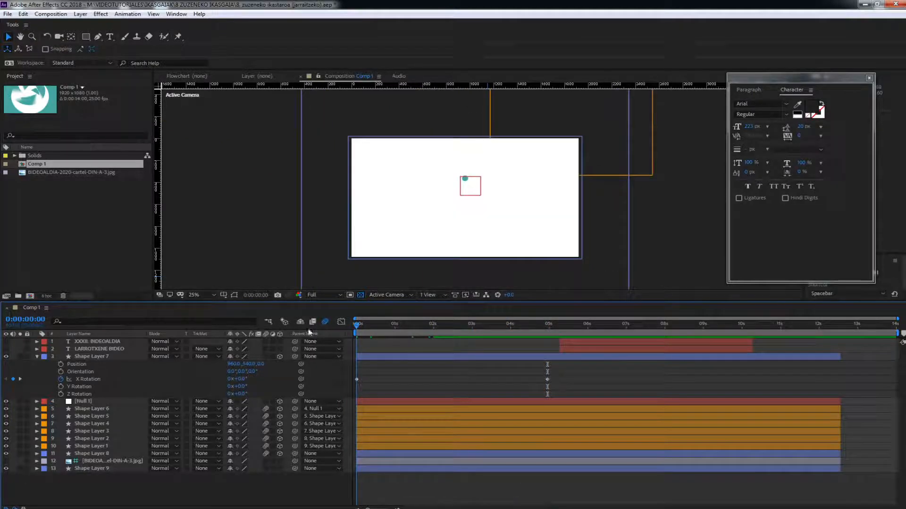
key(space)
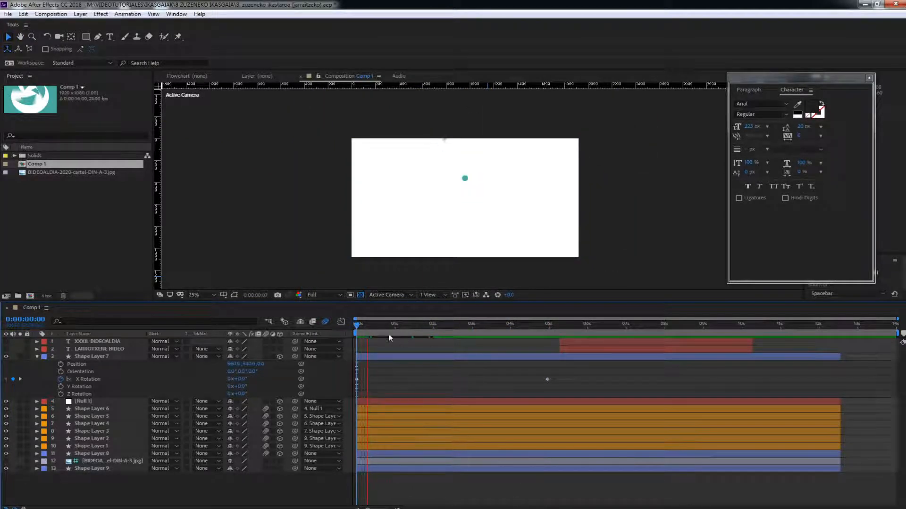
drag(388, 325, 429, 334)
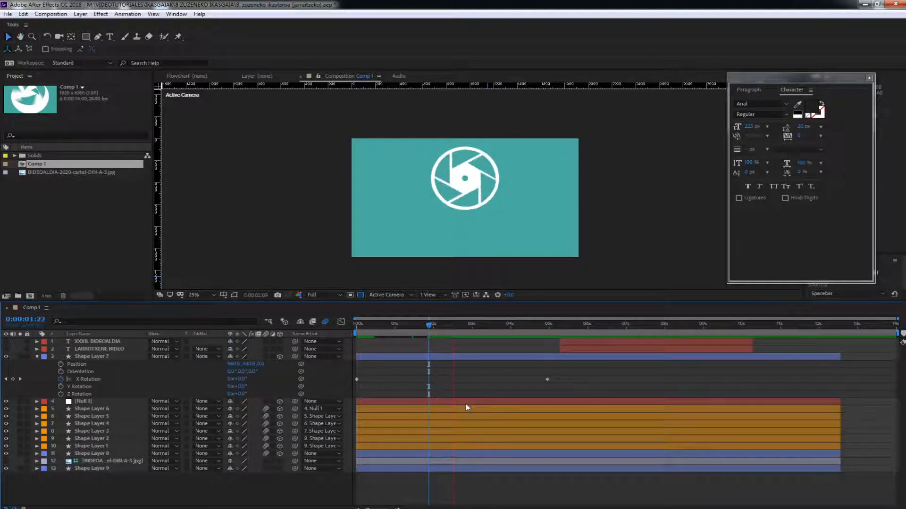
click(459, 325)
Step: Move Shape Layer 7's second X Rotation keyframe to 0:00:02:08 and reset the layer's Scale to 100%
drag(455, 327, 446, 333)
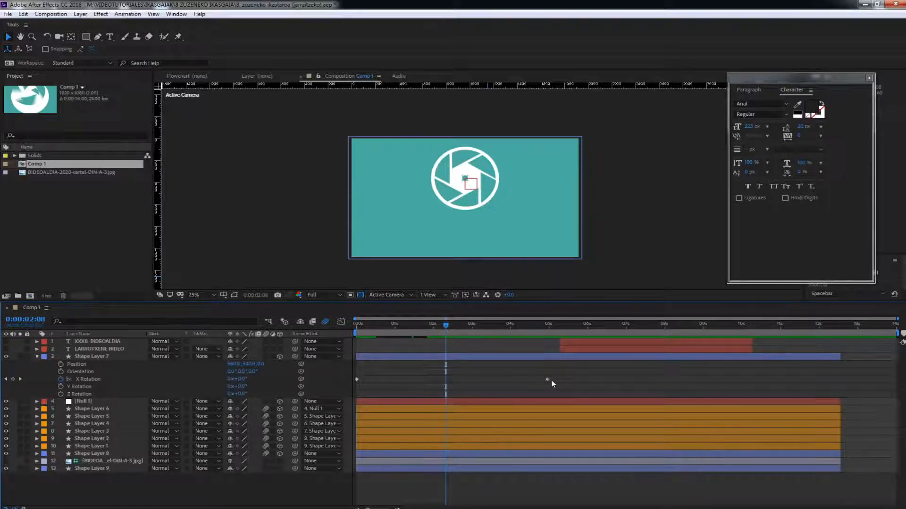
drag(548, 379, 446, 379)
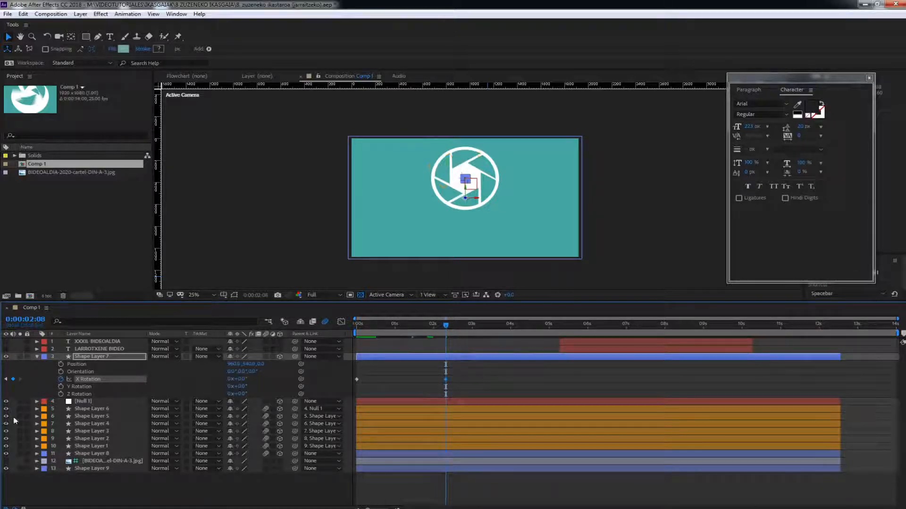
key(shift+s)
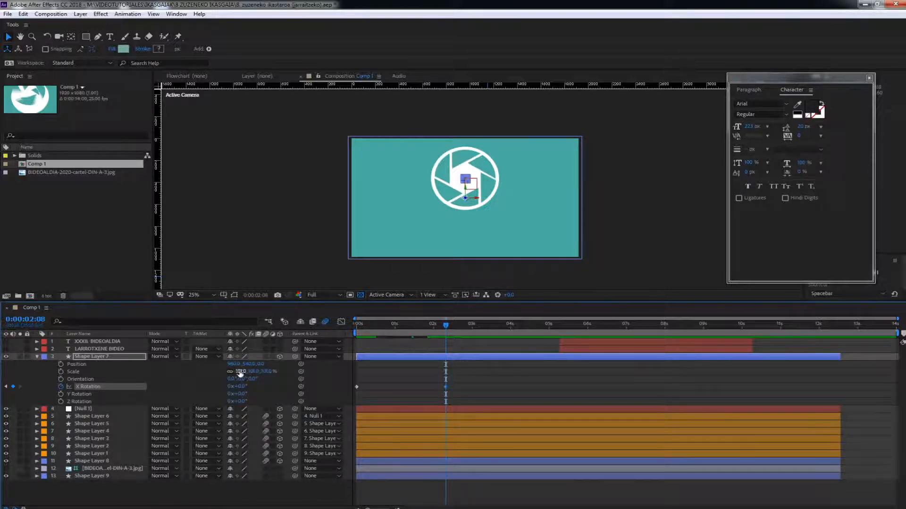
right_click(74, 372)
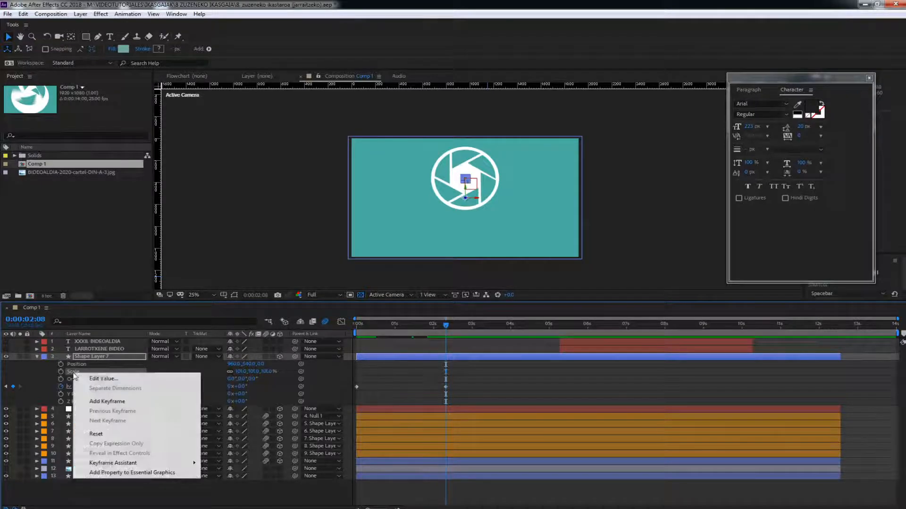
click(106, 434)
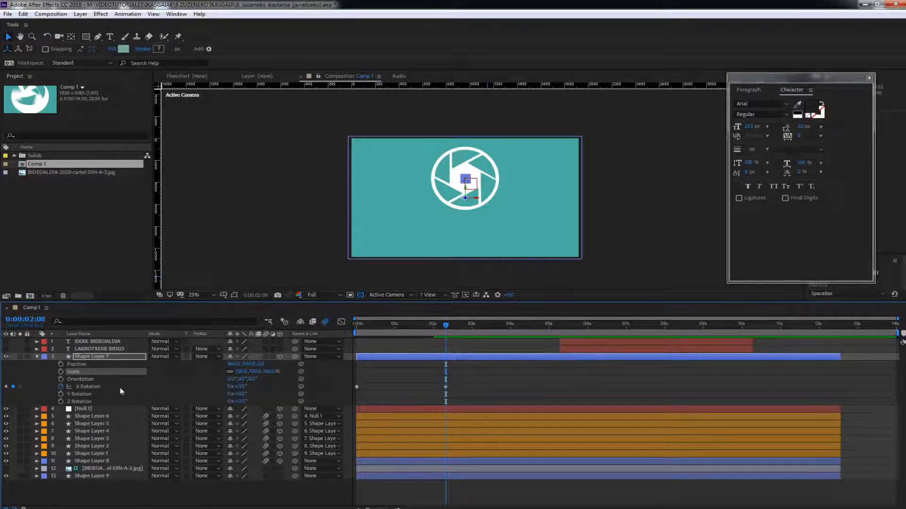
Step: Enable Scale keyframing on Shape Layer 7 at 0:00:02:08, keeping the 100% value
click(61, 372)
drag(367, 508, 388, 508)
click(470, 400)
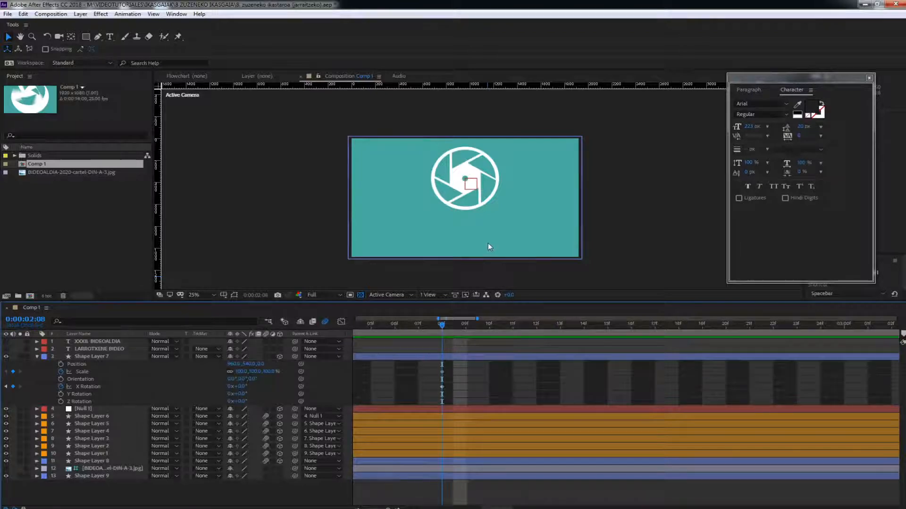
Step: Hide the Null 1 layer so its outline no longer covers the aperture in the composition view
click(85, 409)
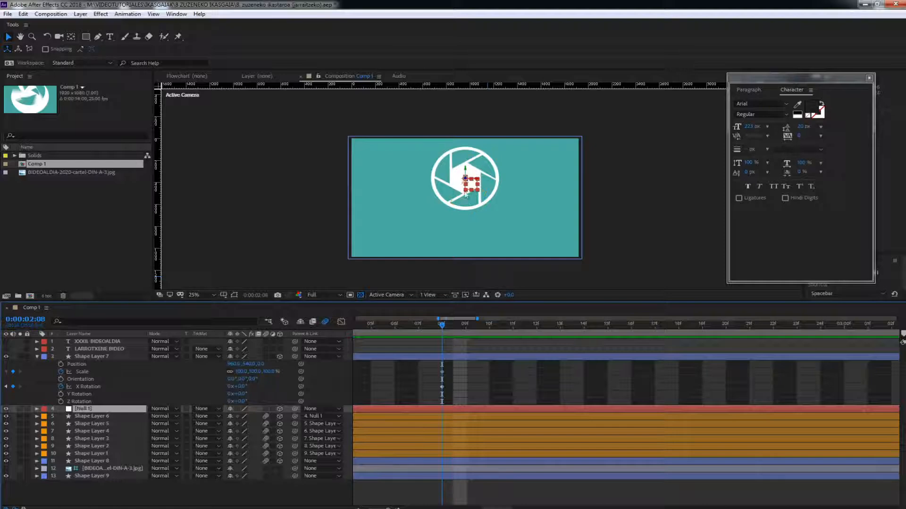
scroll(481, 187, up, 2)
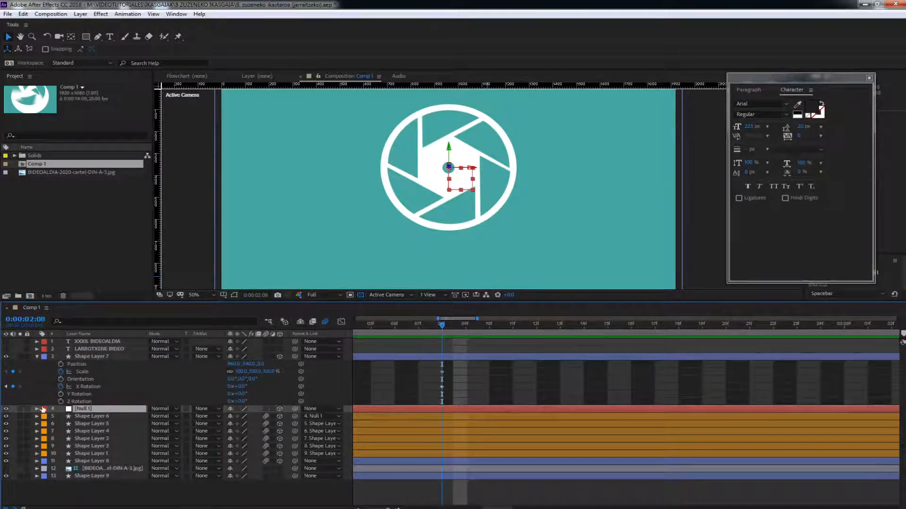
click(6, 409)
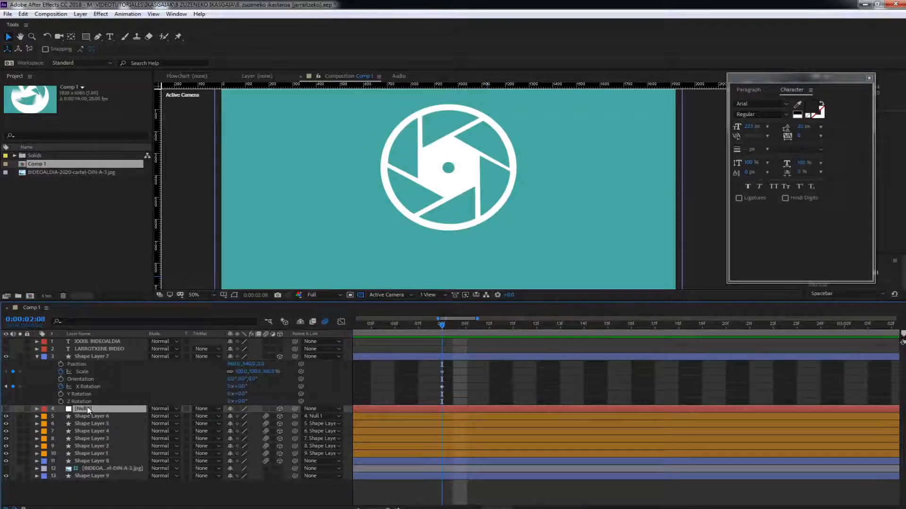
click(6, 416)
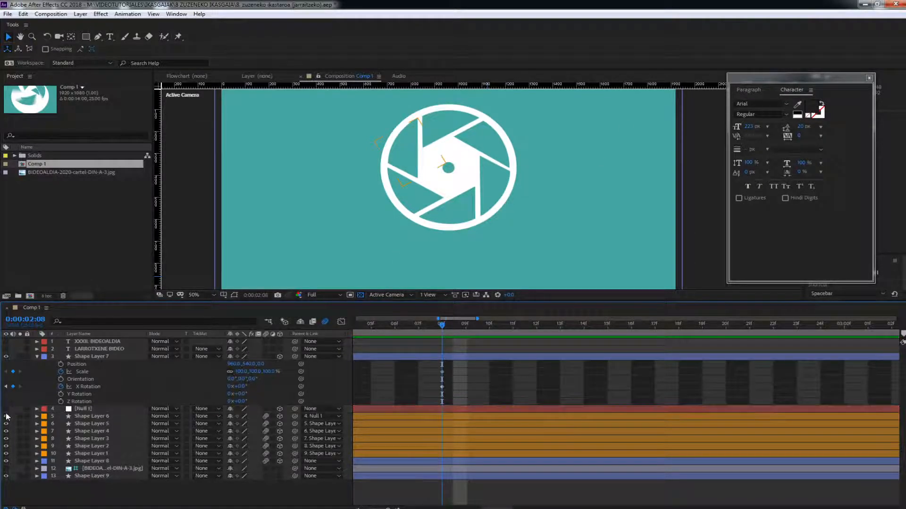
click(6, 409)
click(78, 408)
click(6, 409)
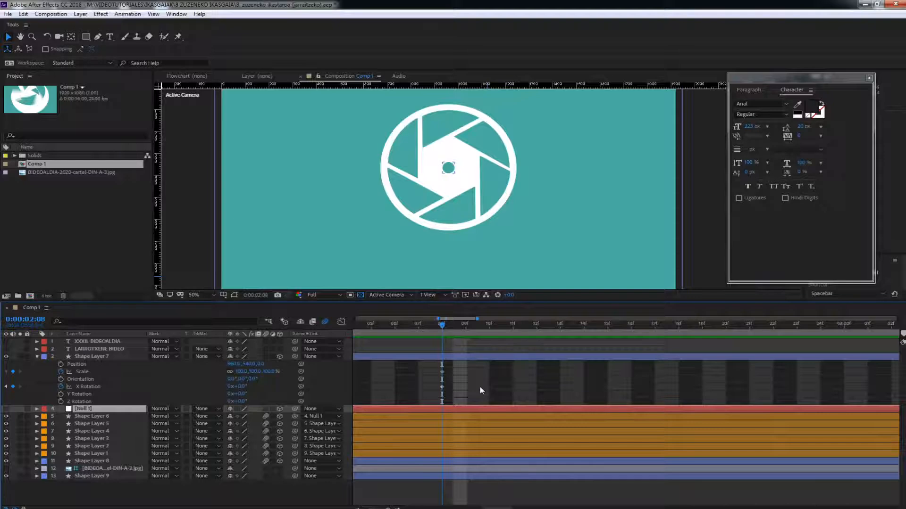
Step: Add a Scale keyframe to Shape Layer 7 at 0:00:02:04 and set it to 0%
key(Page_Up)
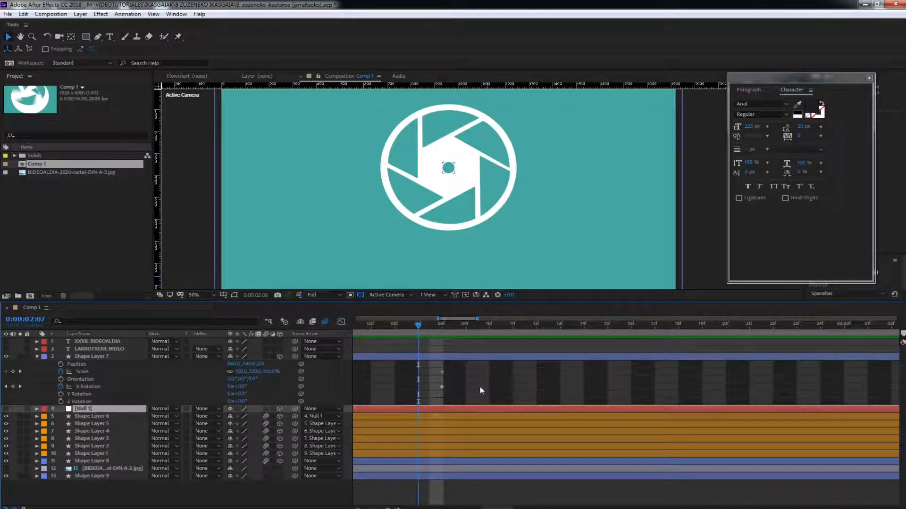
key(Page_Up)
key(Page_Up)
key(Page_Down)
key(Page_Down)
key(Page_Down)
key(Page_Up)
key(Page_Up)
key(Page_Up)
key(Page_Up)
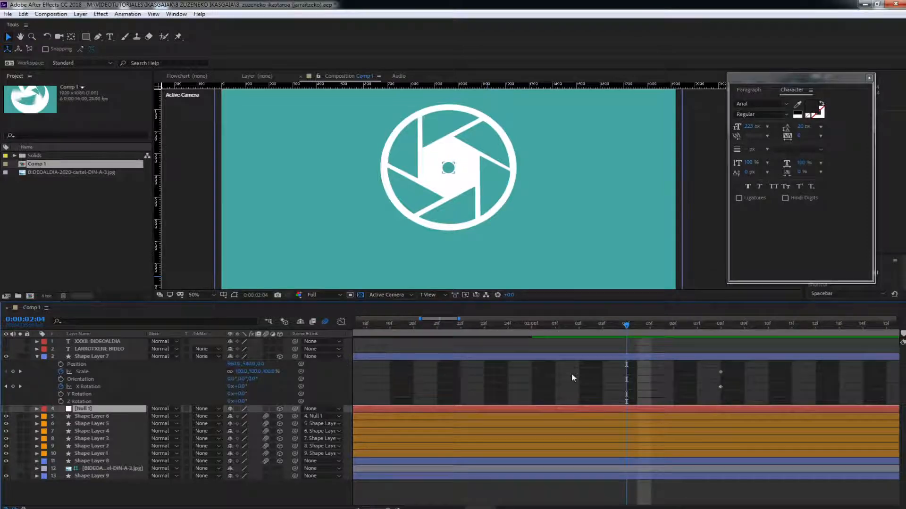
click(13, 372)
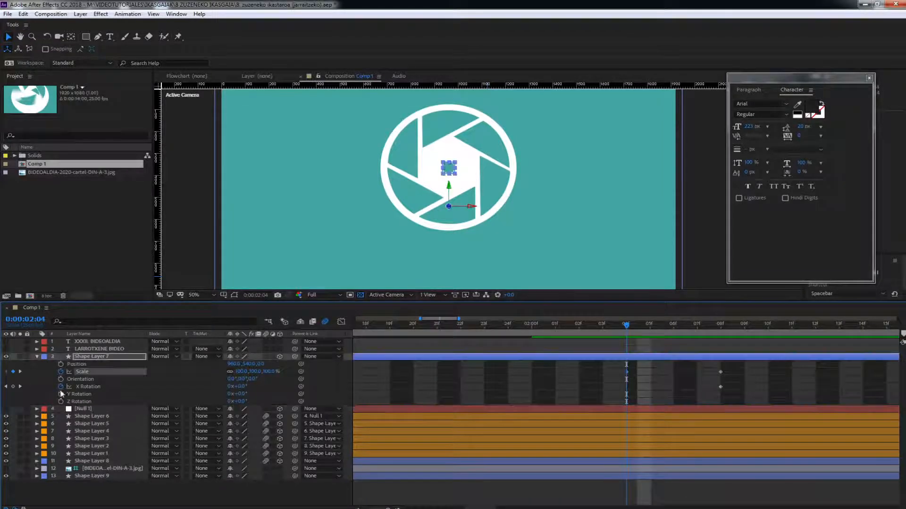
click(242, 372)
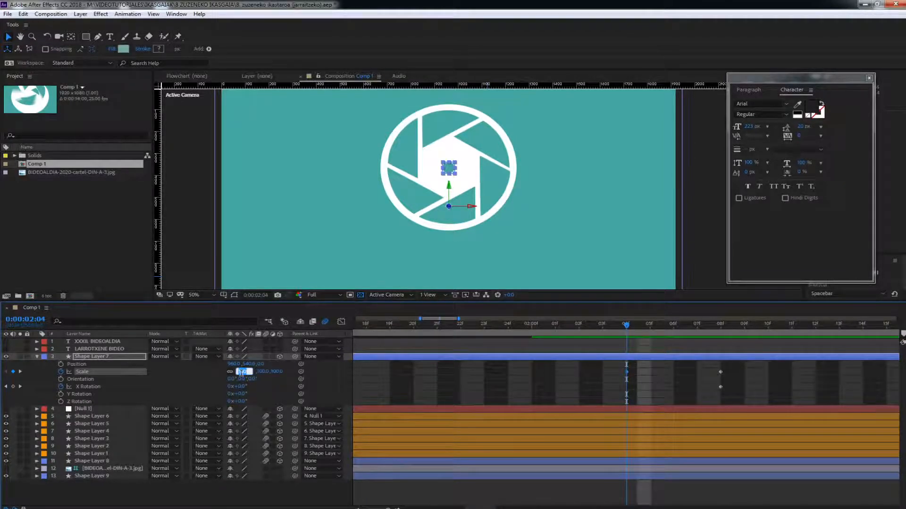
text(0)
key(Return)
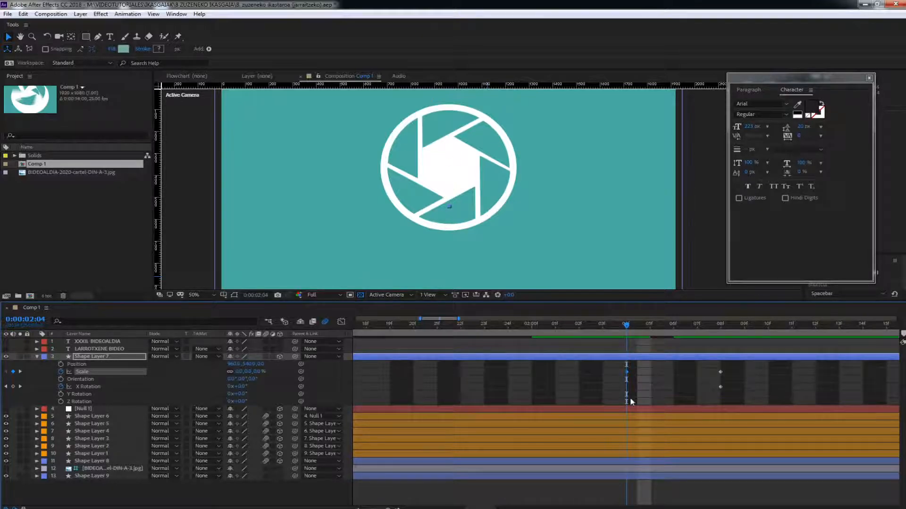
Step: Move Shape Layer 7's 0% Scale keyframe earlier to 0:00:02:02
key(Page_Down)
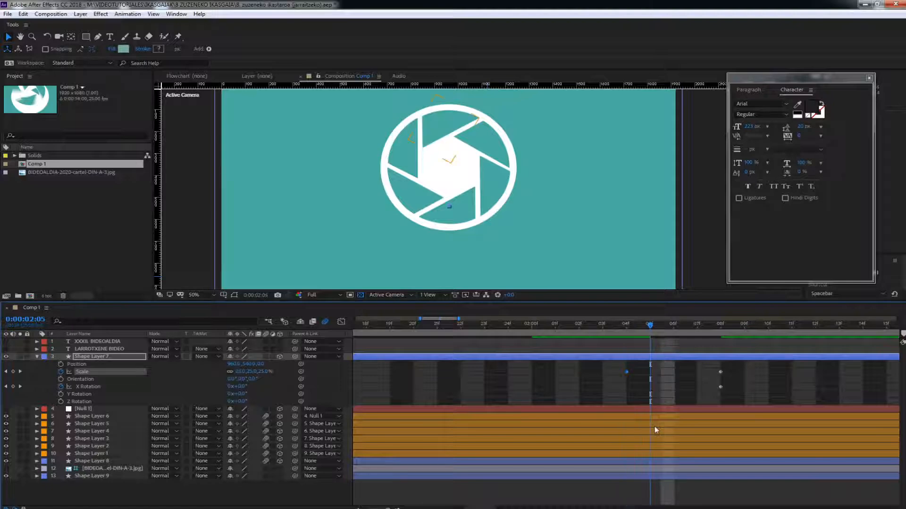
key(Page_Down)
drag(626, 372, 590, 370)
key(Page_Up)
key(Page_Up)
key(Page_Up)
key(Page_Down)
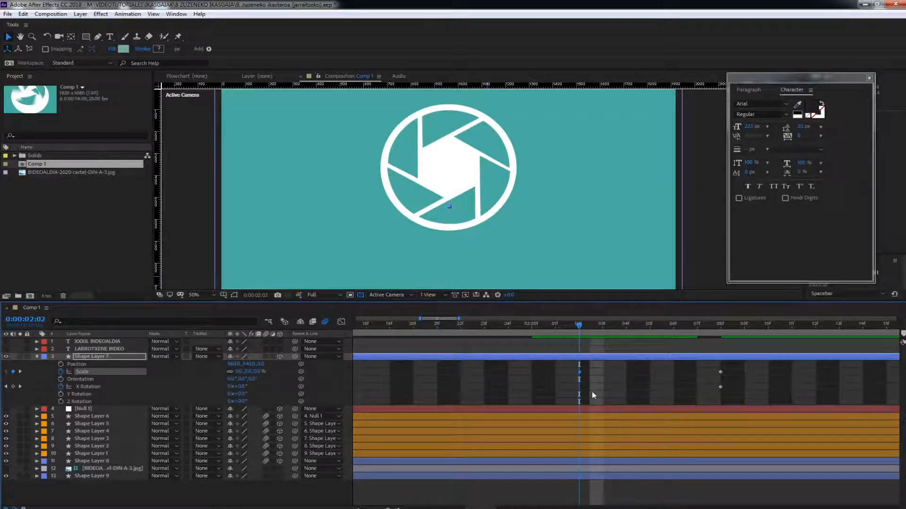
Step: Set Shape Layer 7's Scale to 115% at 0:00:02:05 and check the growth frame by frame
key(Page_Down)
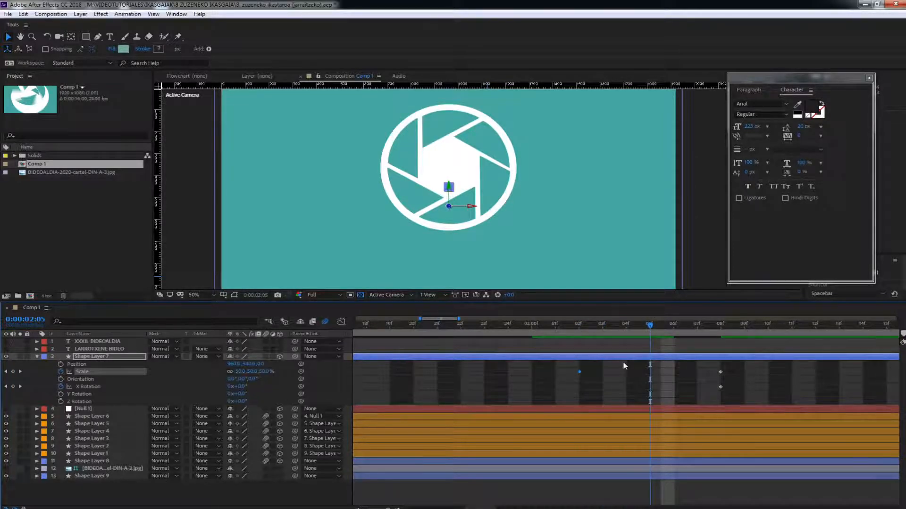
drag(241, 372, 274, 372)
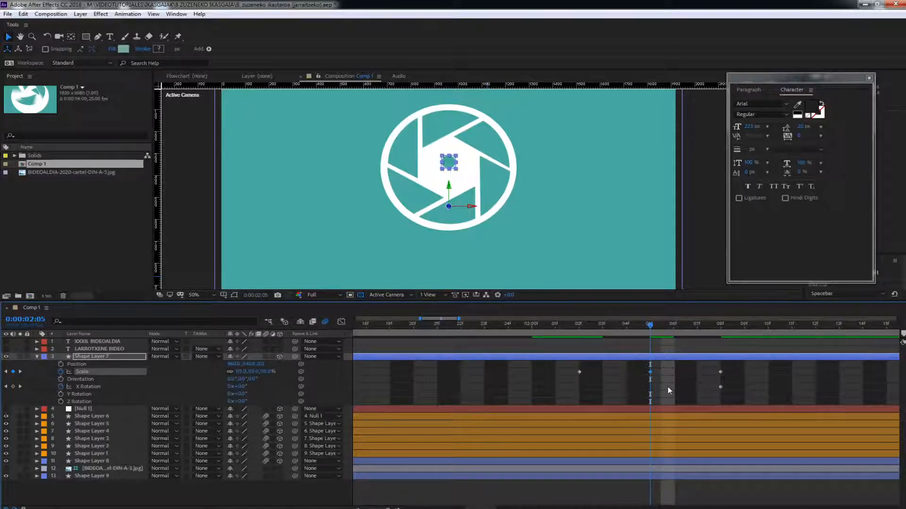
key(Page_Up)
key(Page_Up)
key(Page_Up)
key(Page_Down)
key(Page_Down)
key(Page_Down)
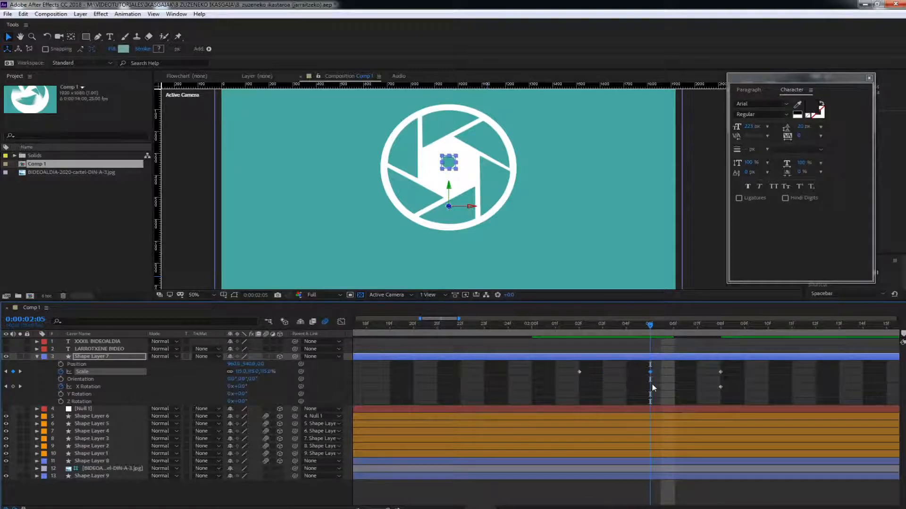
Step: Set Shape Layer 7's Scale to 90% at 0:00:02:07 and check the frame after it
key(Page_Down)
key(Page_Down)
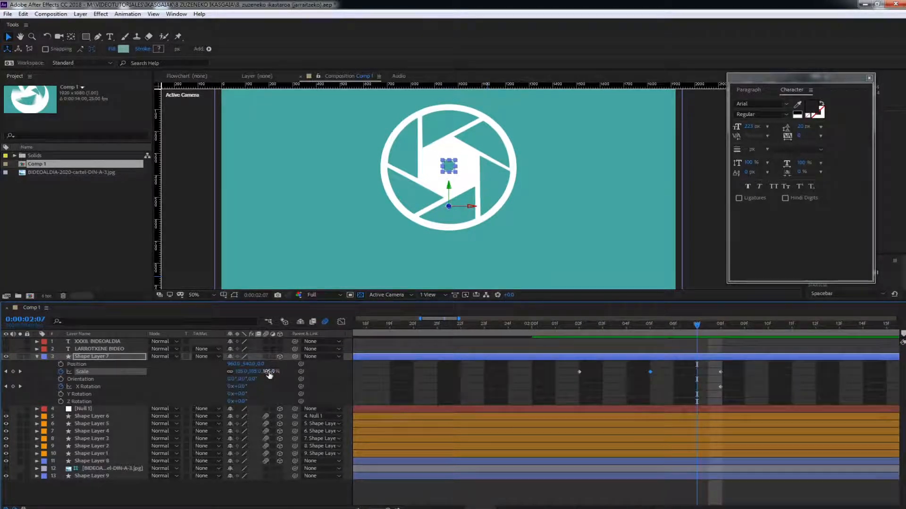
drag(268, 372, 267, 375)
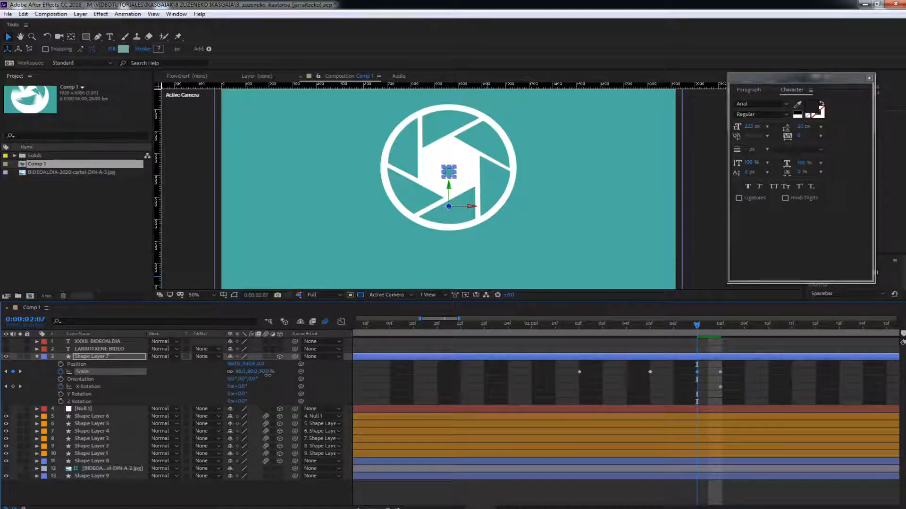
key(Page_Down)
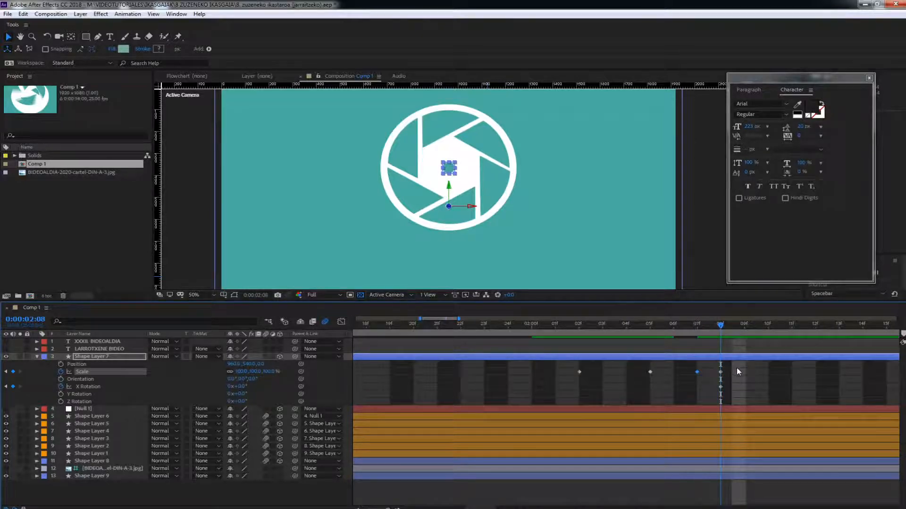
Step: Apply Easy Ease to all four Scale keyframes of Shape Layer 7
drag(738, 371, 575, 377)
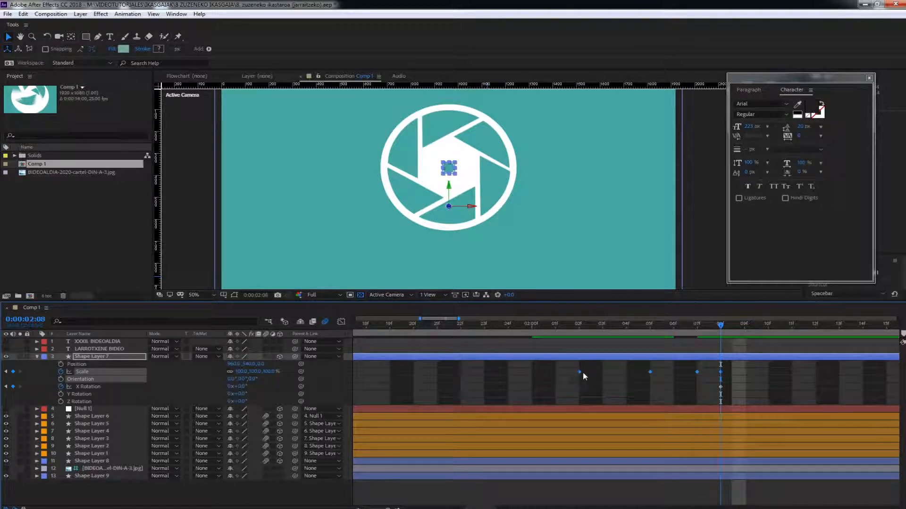
right_click(580, 371)
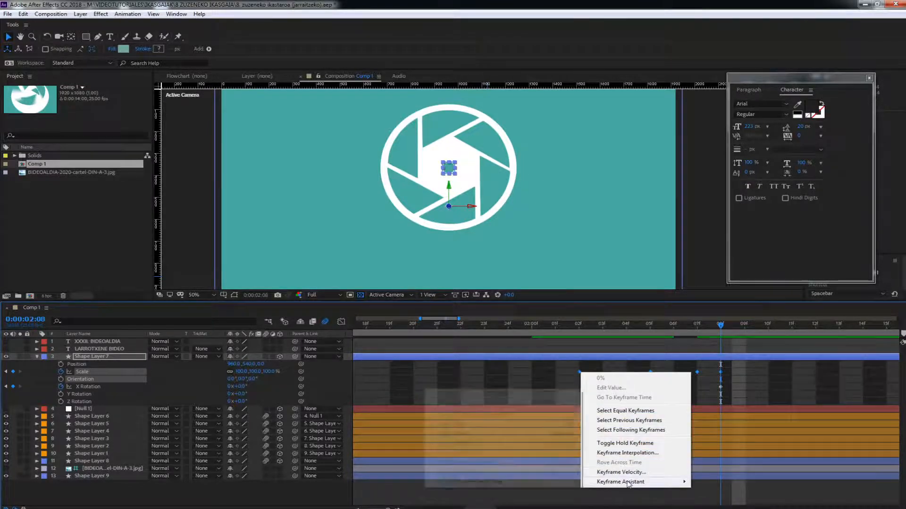
mouse_move(628, 482)
click(524, 425)
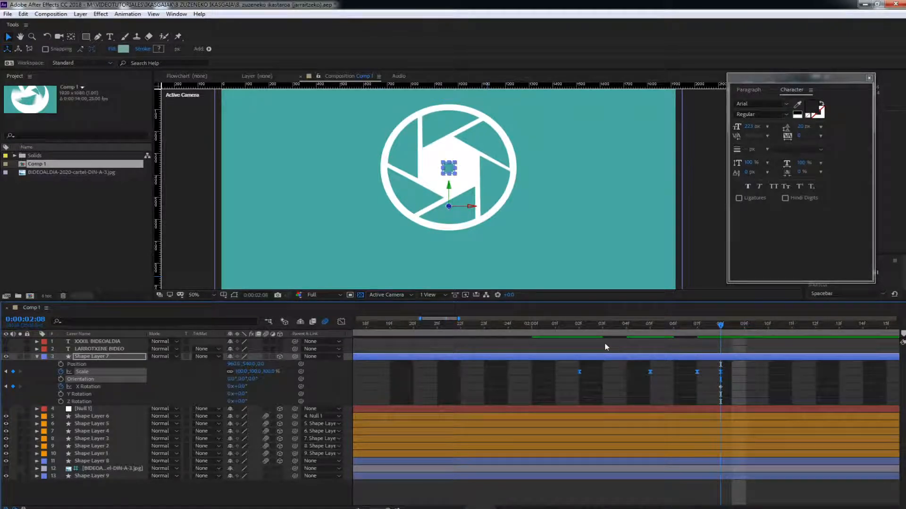
Step: Preview the teal circle's bouncing scale animation from just before its first Scale keyframe
click(553, 331)
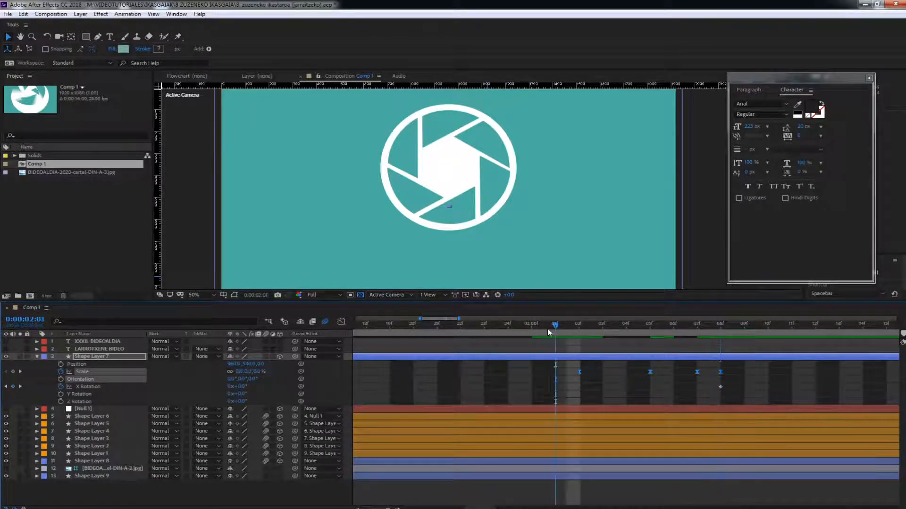
key(space)
key(space)
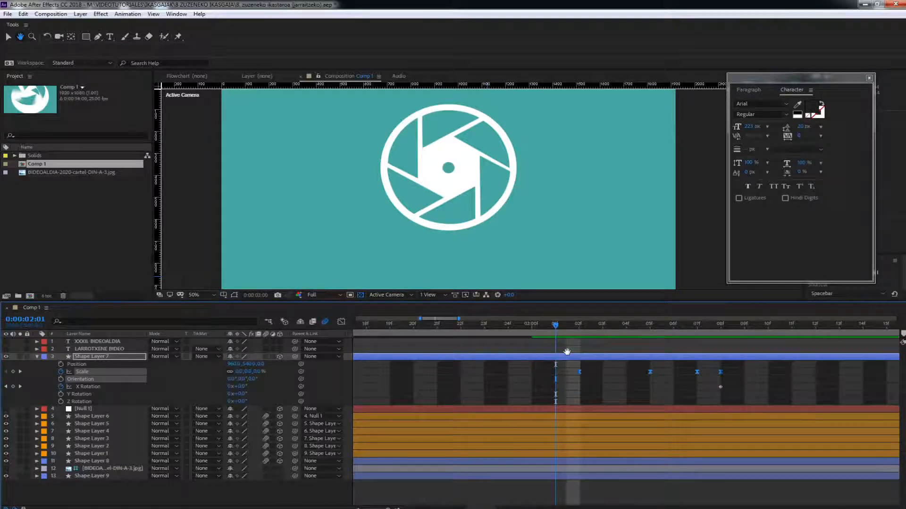
drag(561, 327, 607, 330)
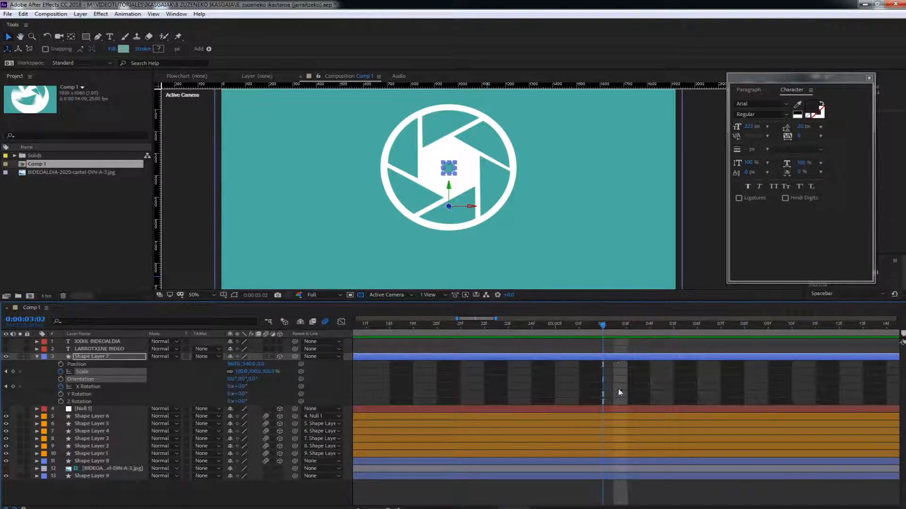
scroll(634, 389, down, 4)
click(461, 328)
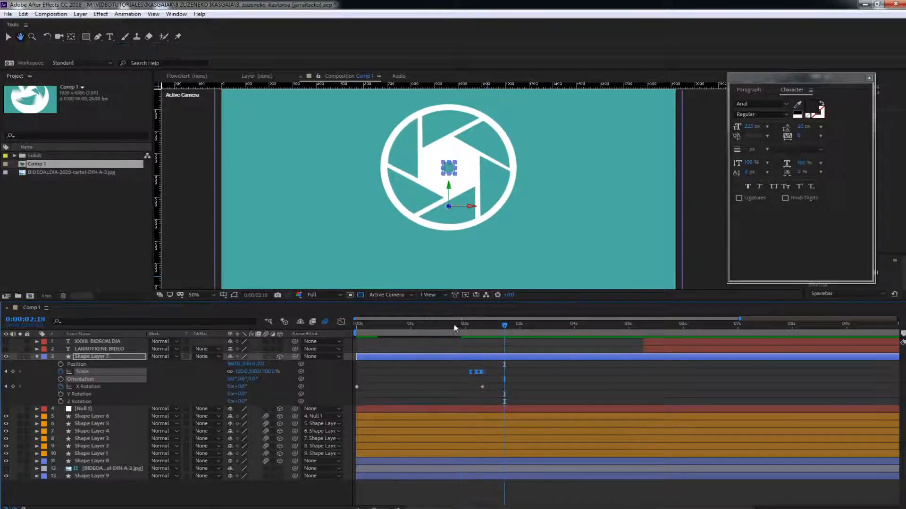
click(467, 326)
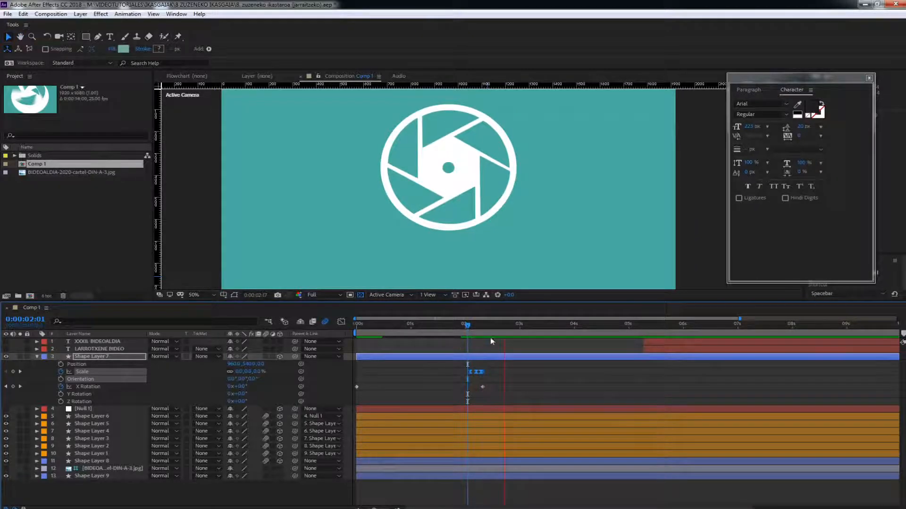
key(space)
click(457, 328)
scroll(456, 205, up, 1)
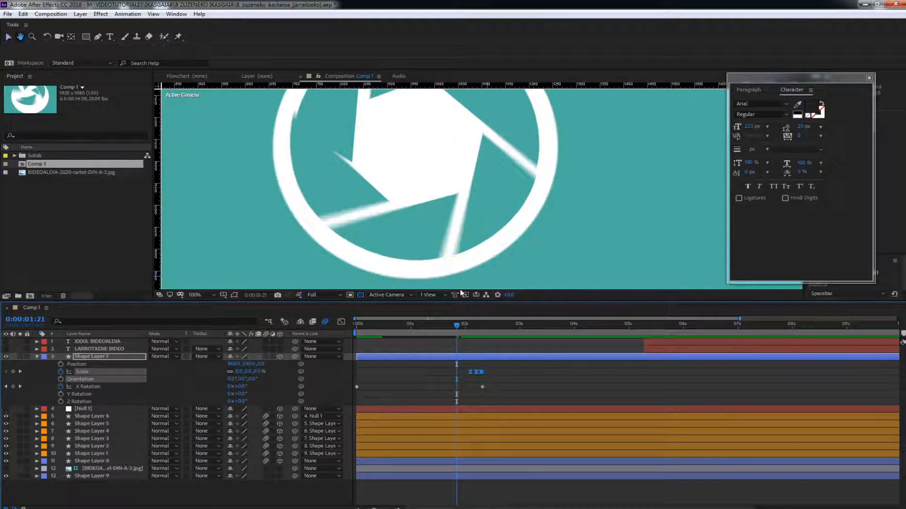
key(space)
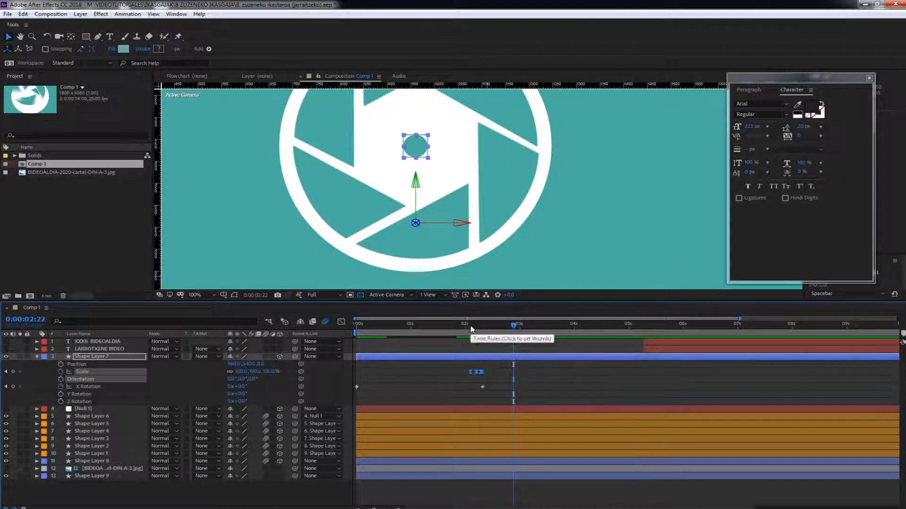
Step: Try enlarging Shape Layer 7 to 137% at 0:00:02:08, and undo the scale changes
drag(465, 326, 484, 333)
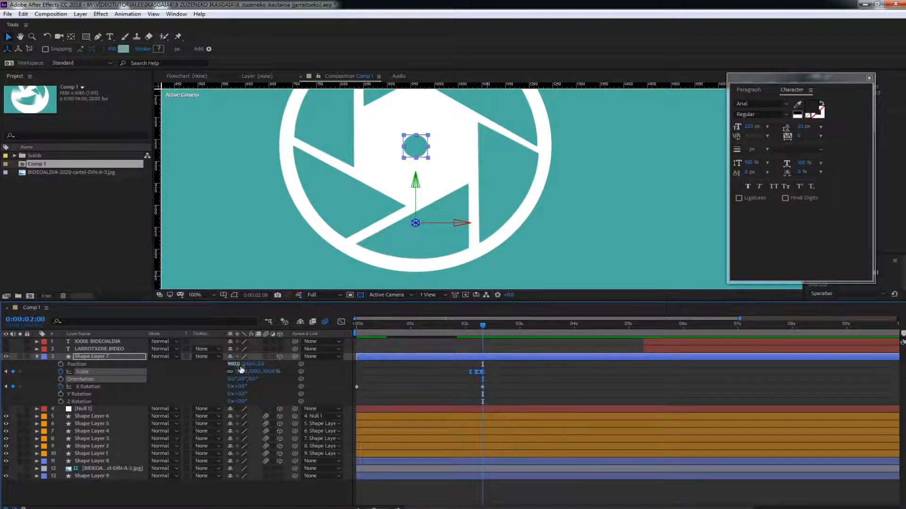
drag(241, 369, 274, 357)
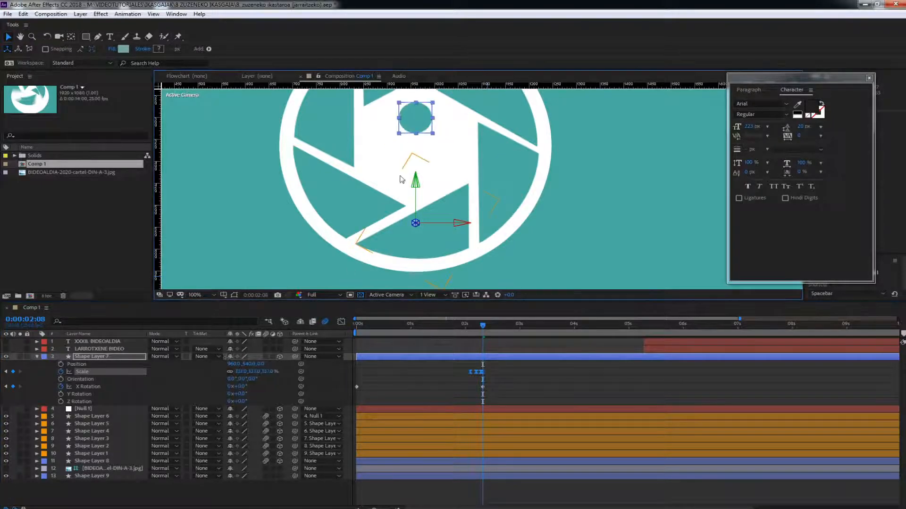
drag(401, 179, 368, 261)
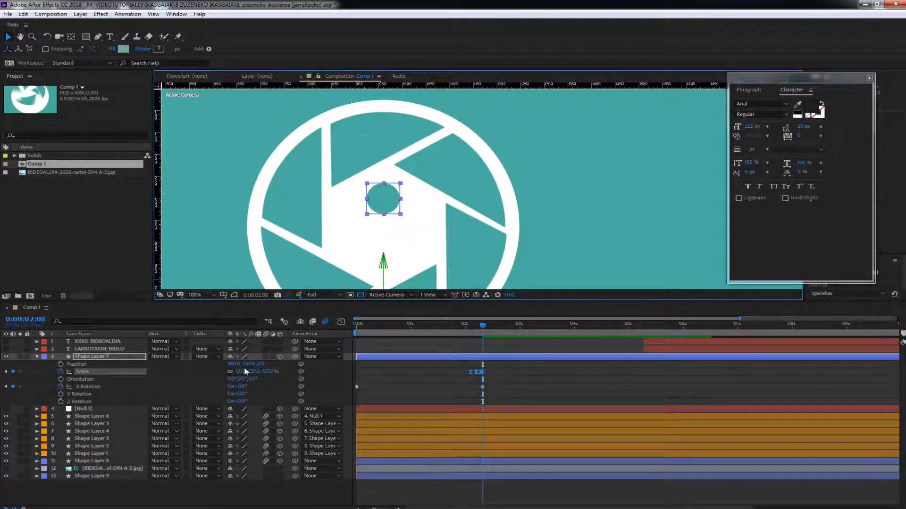
drag(245, 372, 293, 370)
key(ctrl+z)
key(ctrl+z)
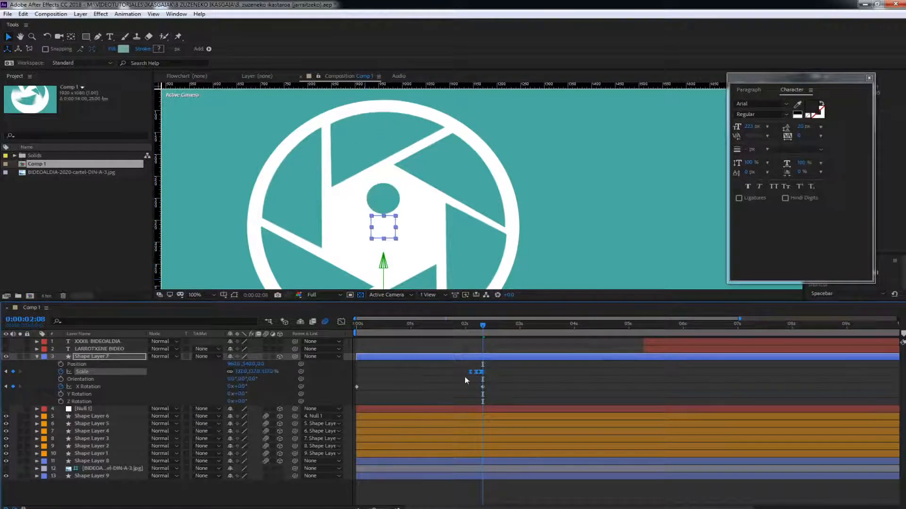
click(503, 380)
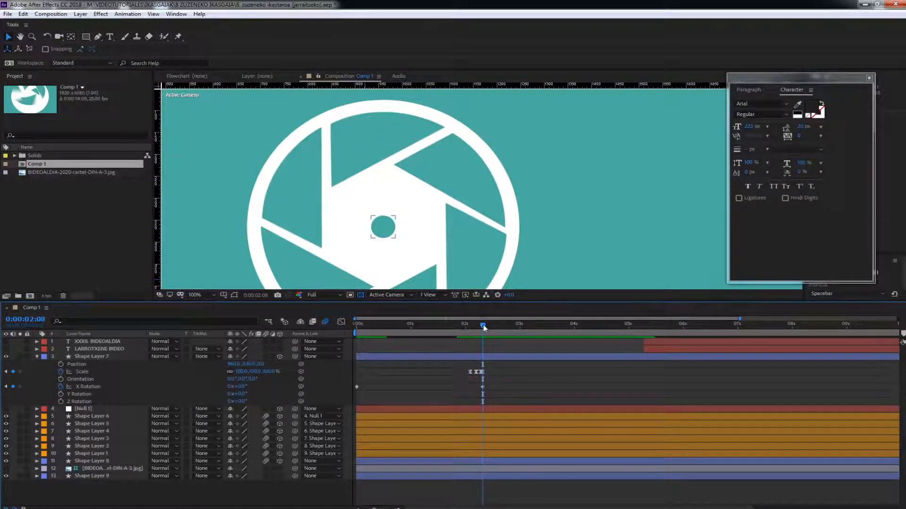
mouse_move(483, 327)
mouse_down()
mouse_move(472, 328)
mouse_move(483, 327)
mouse_up()
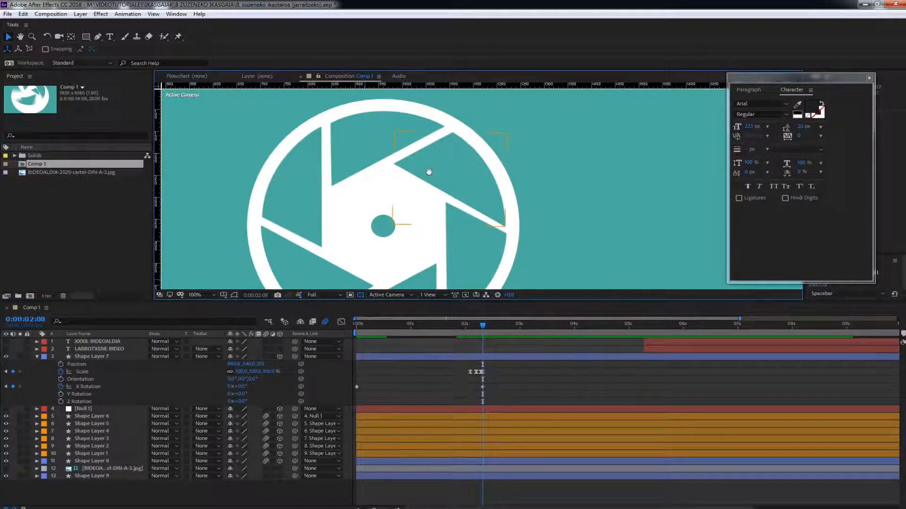
Step: Move Shape Layer 7's anchor point to the centre of the small teal circle
drag(500, 219, 506, 147)
click(108, 357)
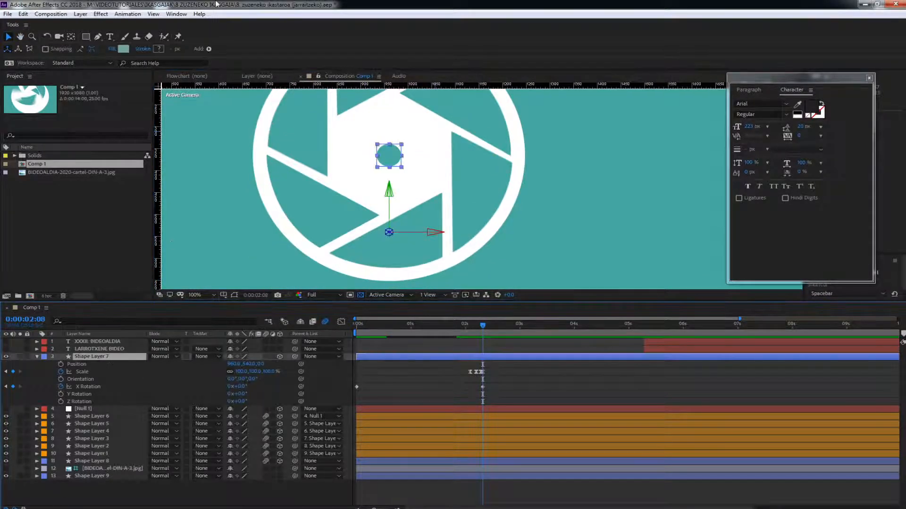
key(y)
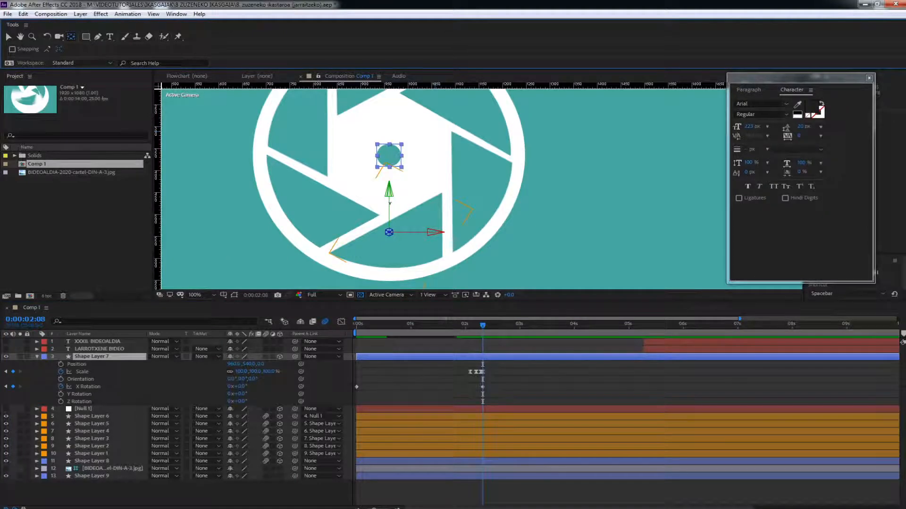
drag(389, 232, 399, 124)
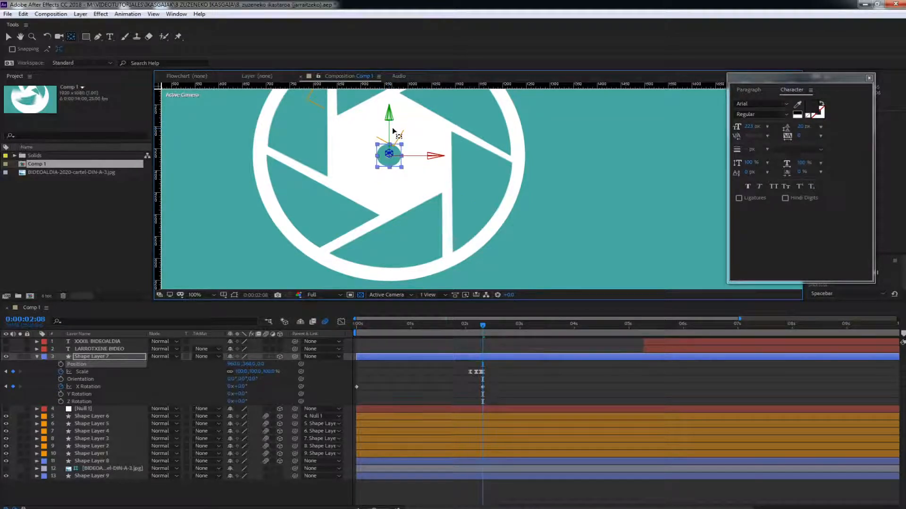
Step: Scrub through Shape Layer 7's Scale keyframes around 0:00:02:03 to 0:00:02:08 to check the circle's growth from its centre
click(472, 324)
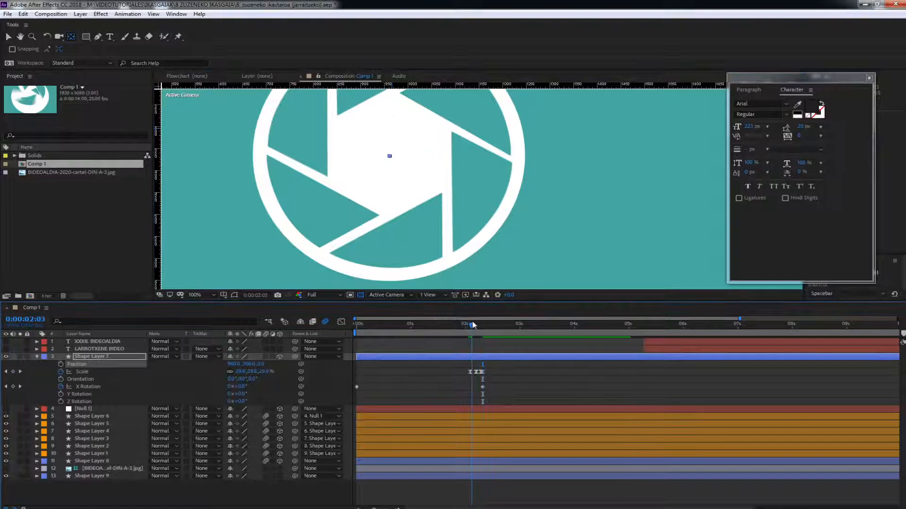
drag(472, 325, 483, 325)
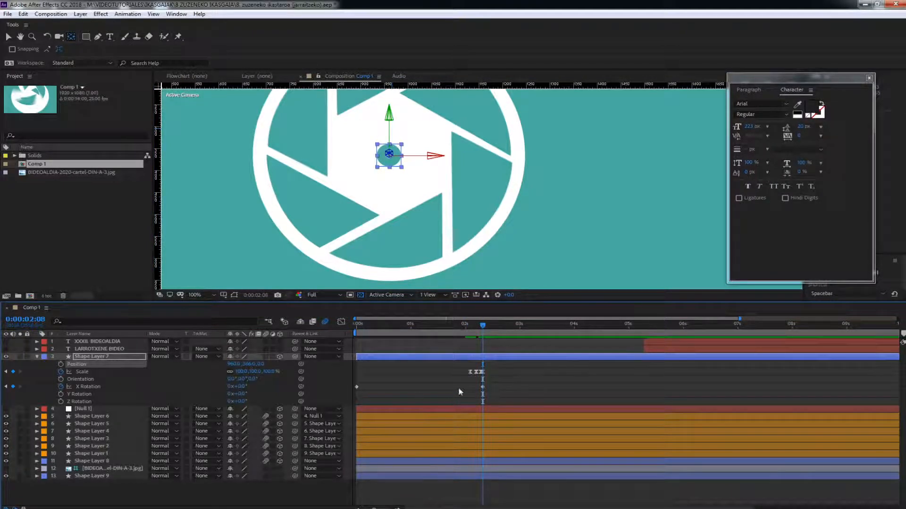
drag(482, 326, 469, 330)
drag(473, 328, 473, 327)
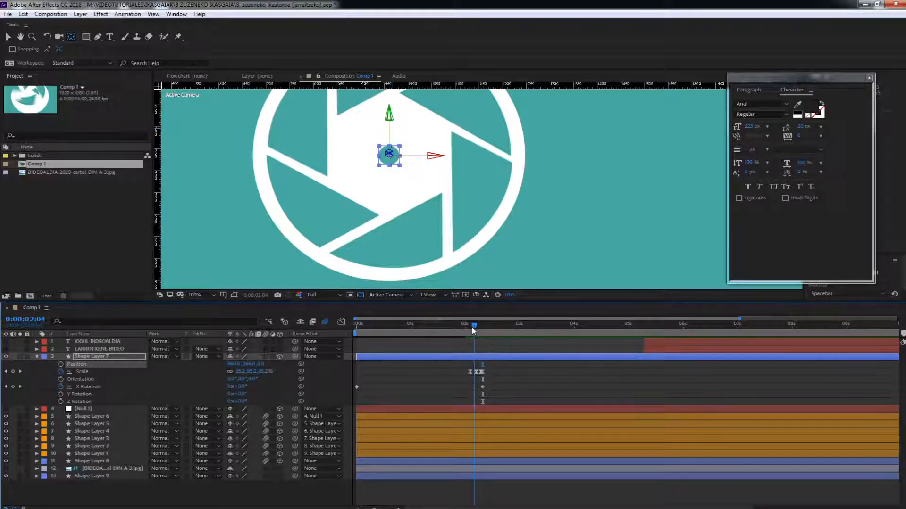
drag(473, 328, 480, 305)
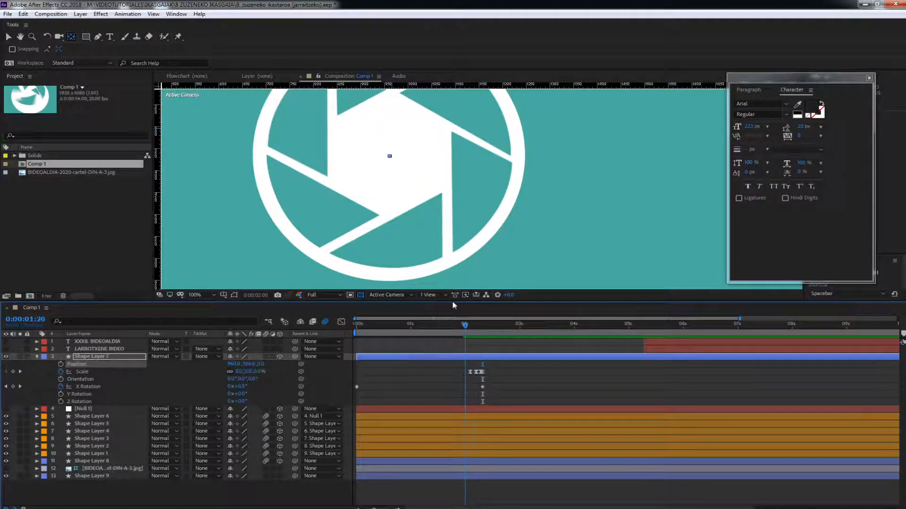
Step: Preview the teal circle's pop-in repeatedly from about 0:00:01:20 and step through its frames up to 0:00:02:08
key(Home)
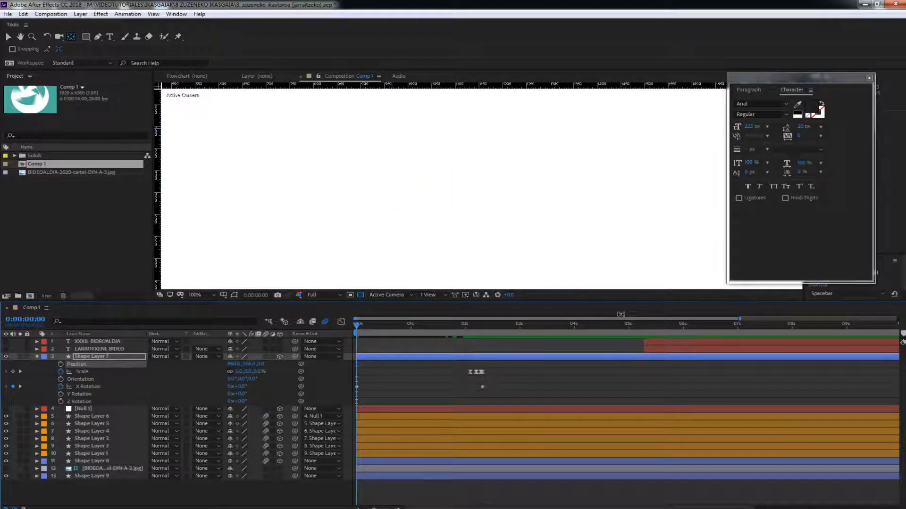
click(453, 324)
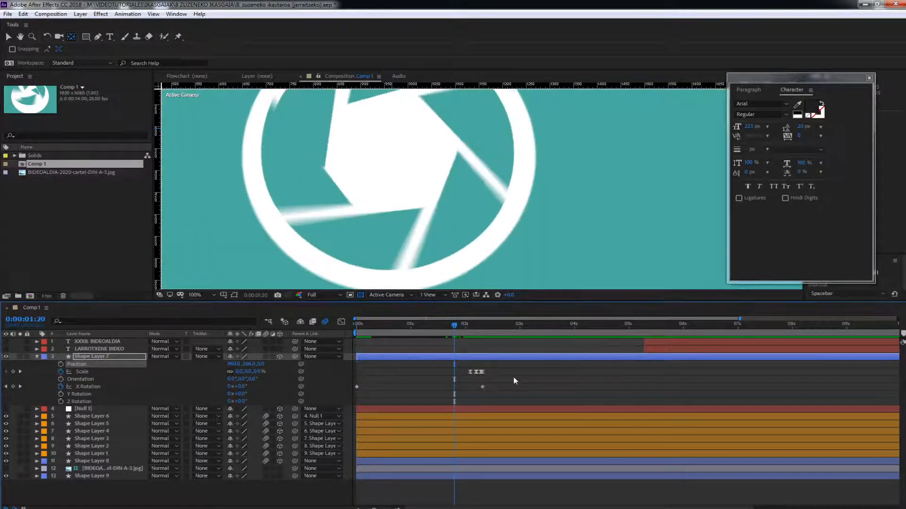
key(space)
click(459, 327)
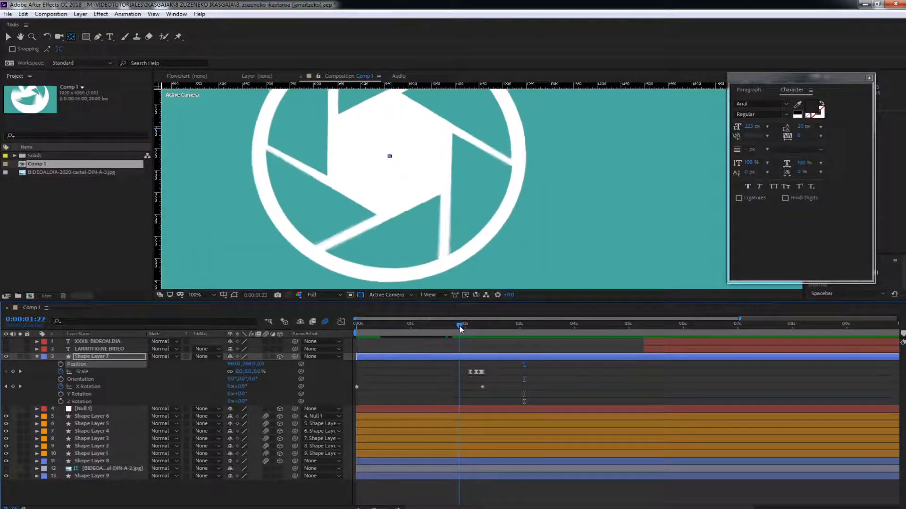
key(space)
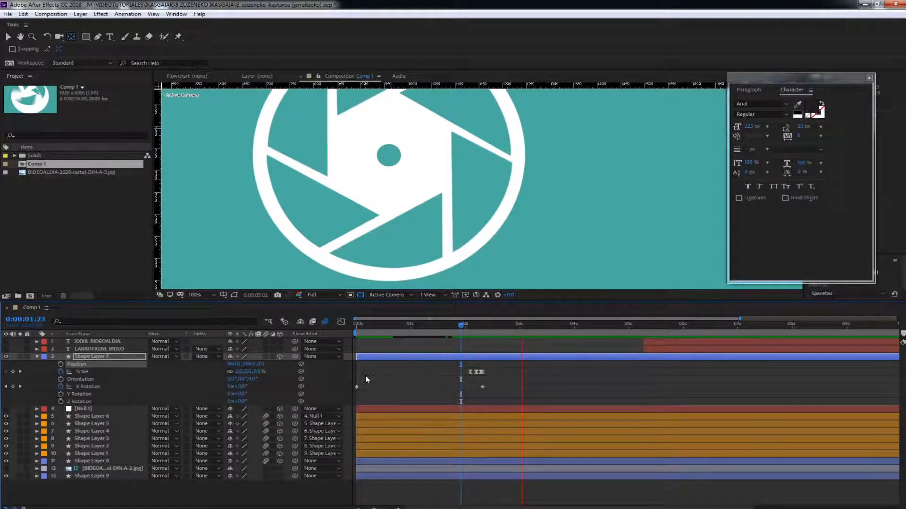
key(space)
click(461, 325)
key(space)
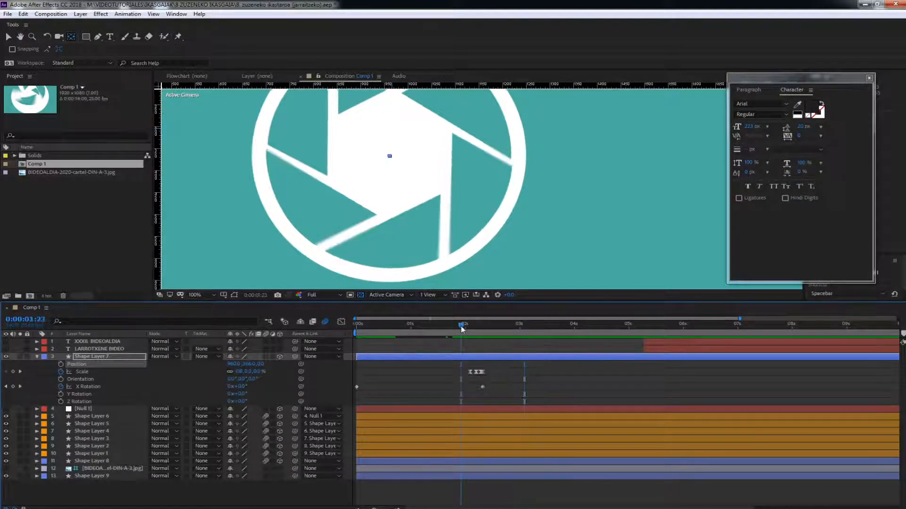
key(space)
drag(464, 325, 479, 326)
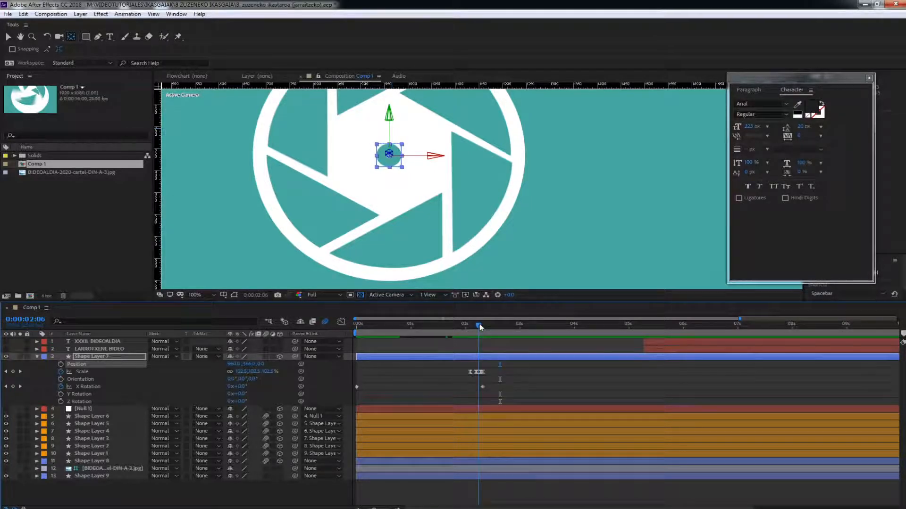
drag(479, 327, 484, 326)
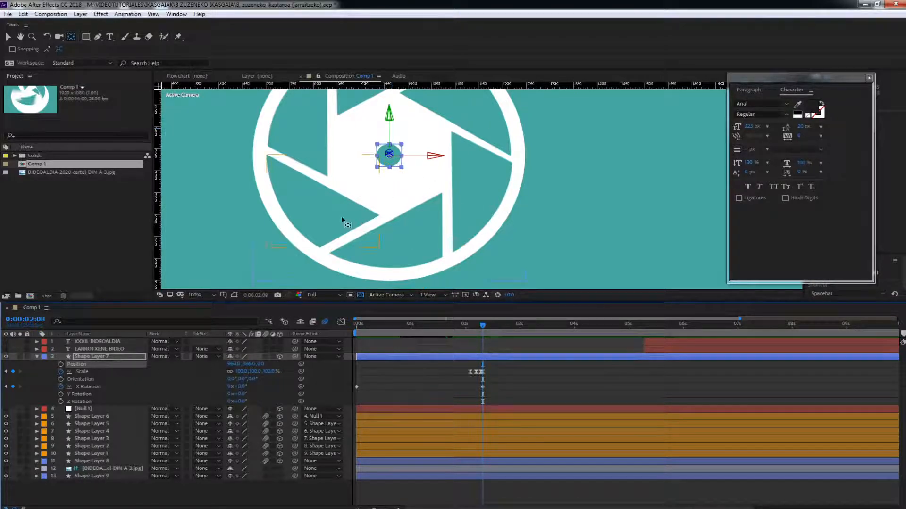
Step: Create a null object and set its Y position to 364 so it sits at the teal circle's centre
right_click(13, 361)
mouse_move(28, 361)
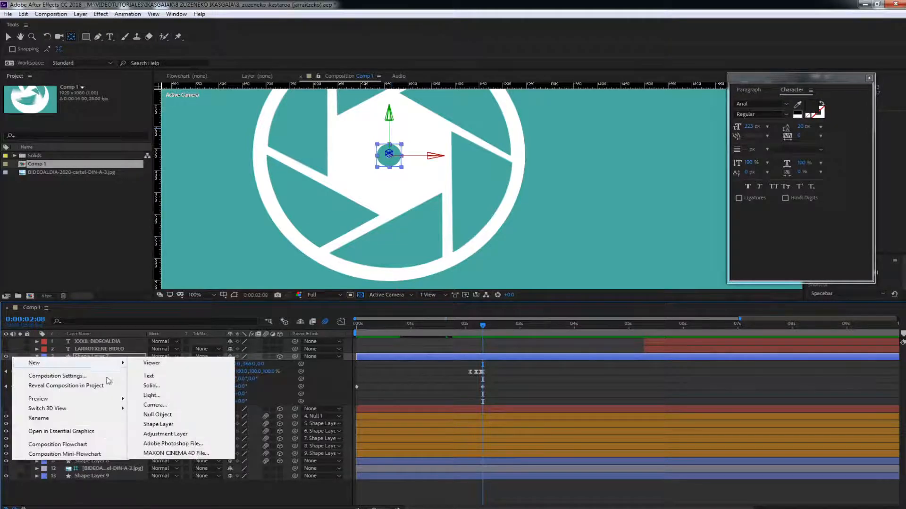
click(173, 415)
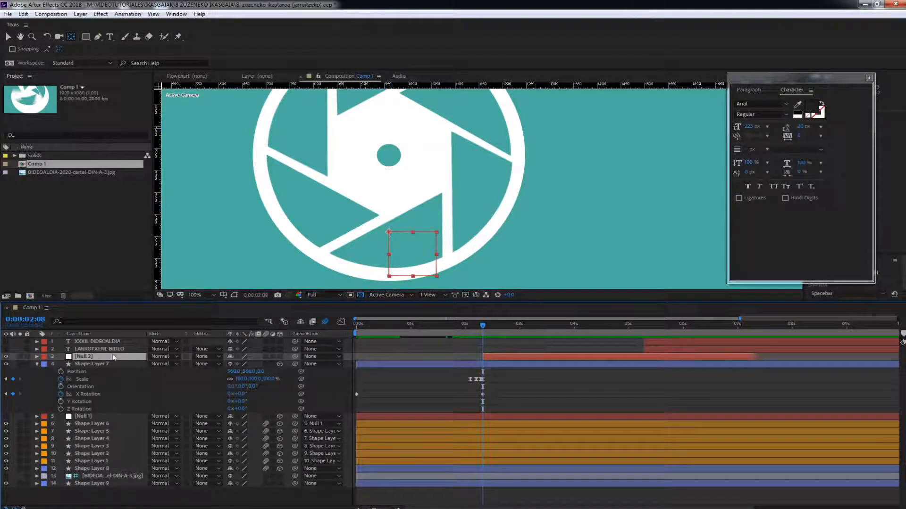
key(p)
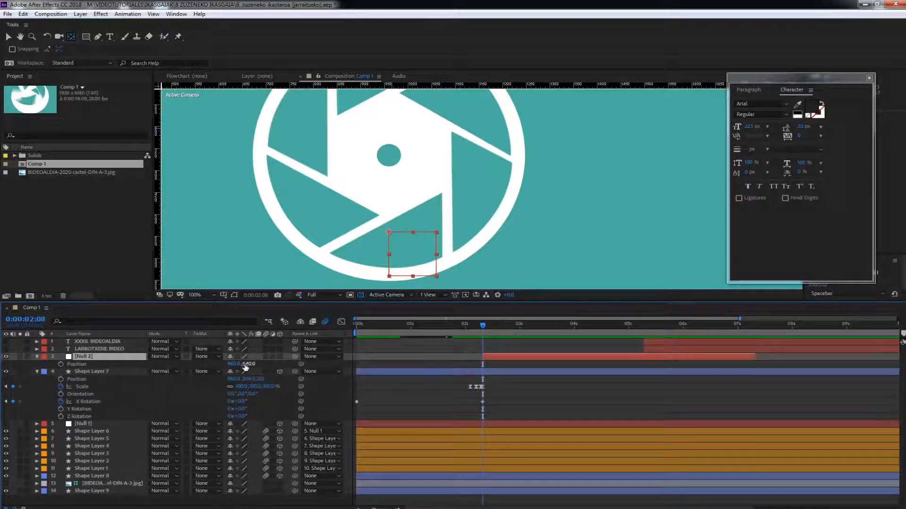
drag(249, 364, 171, 364)
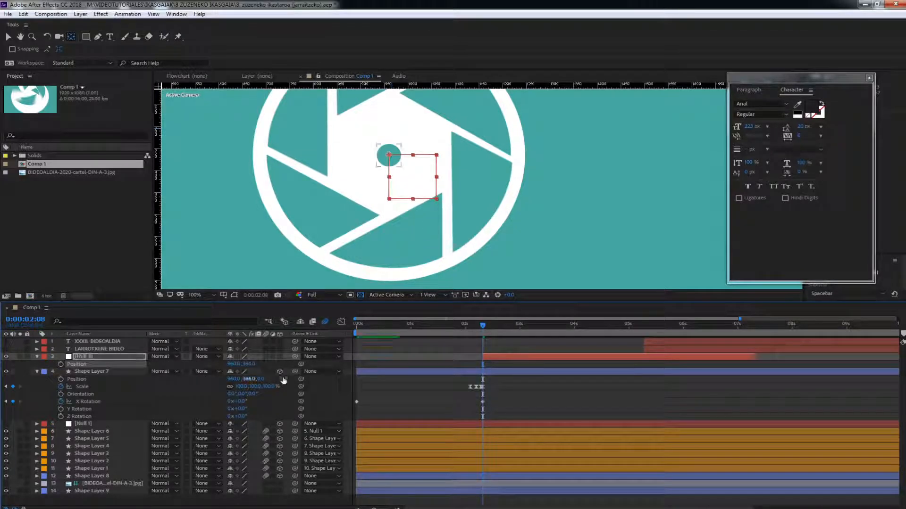
Step: Parent Shape Layer 7 to the new null object and look at the null's Position
click(111, 372)
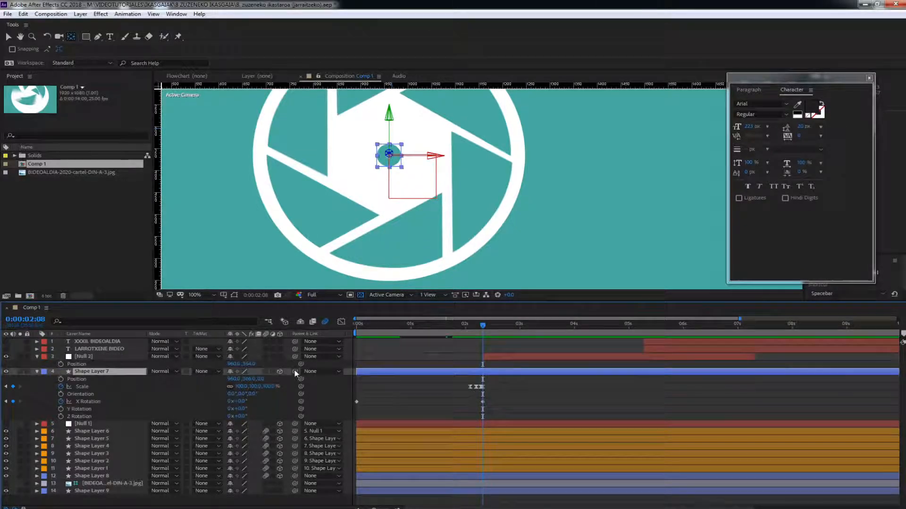
drag(295, 372, 83, 358)
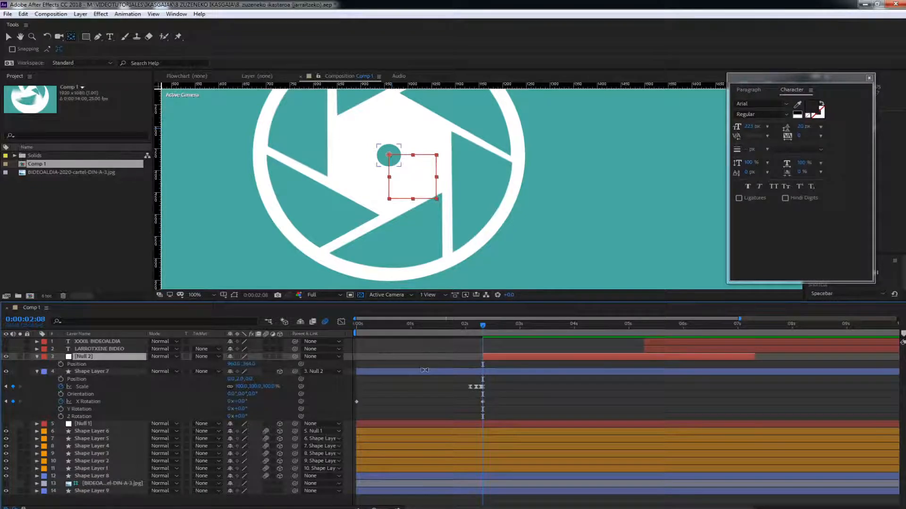
key(p)
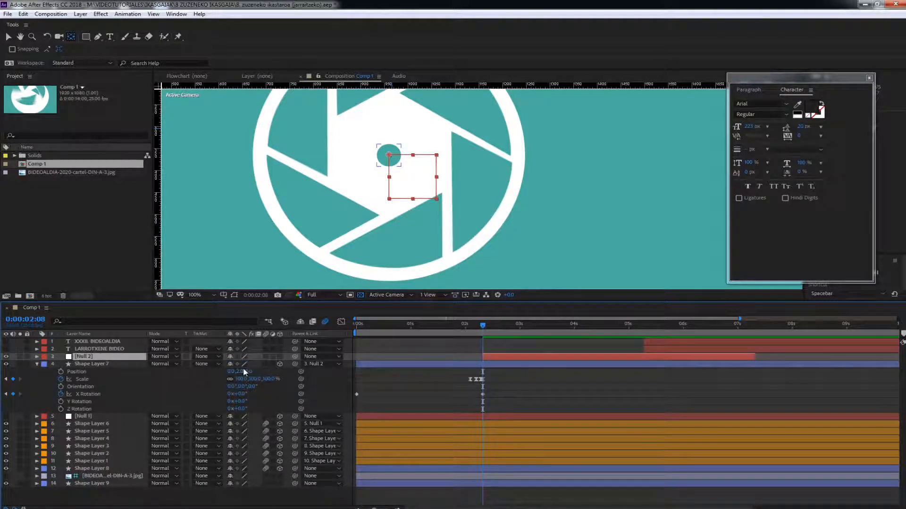
key(p)
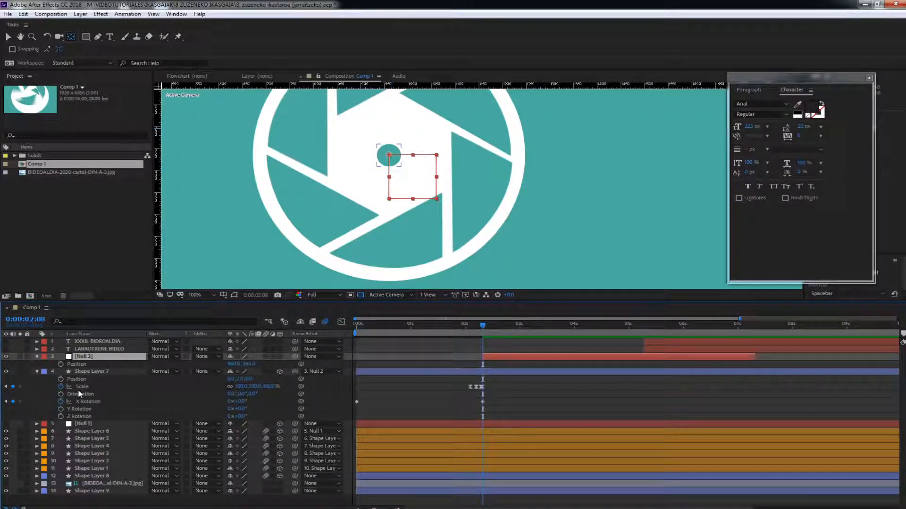
Step: Delete the null object that Shape Layer 7 is parented to
click(90, 371)
click(85, 357)
key(Delete)
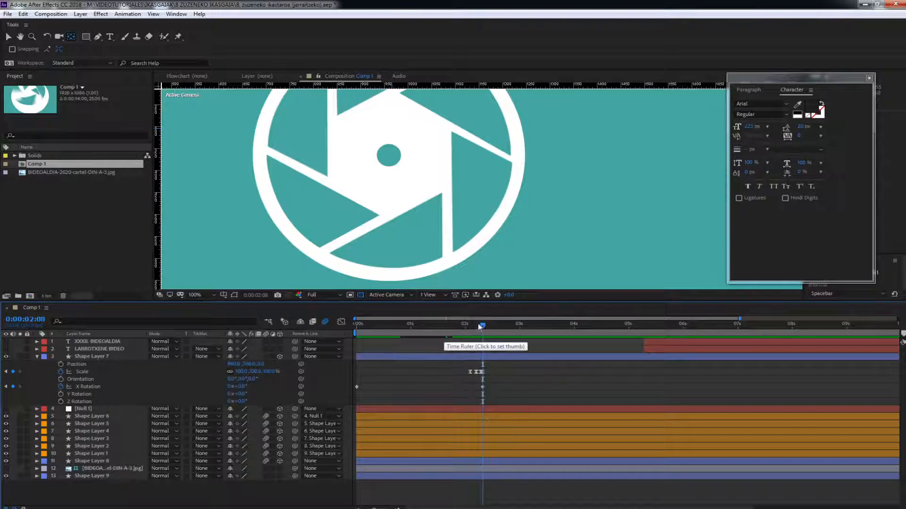
Step: Preview the logo animation from the beginning with the full frame in view, and replay it from 0:00:02:01
drag(482, 328, 349, 336)
key(space)
scroll(392, 199, down, 4)
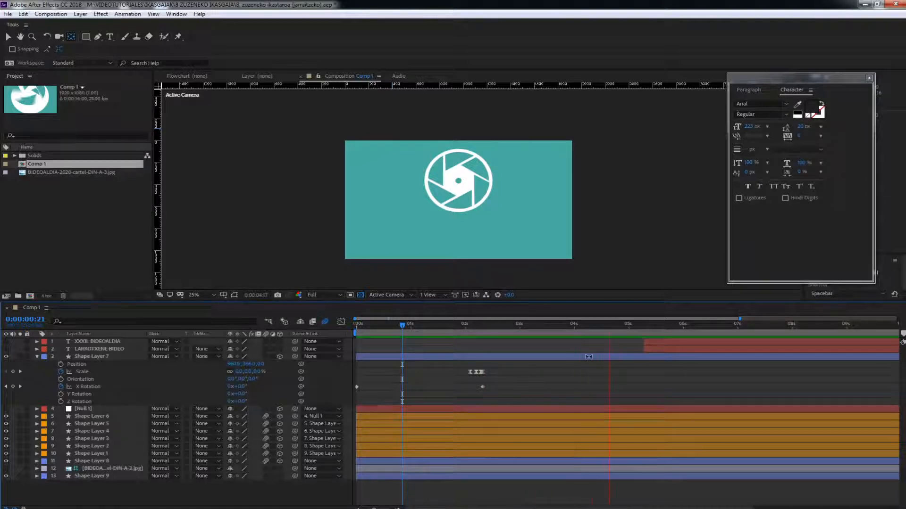
click(491, 325)
key(space)
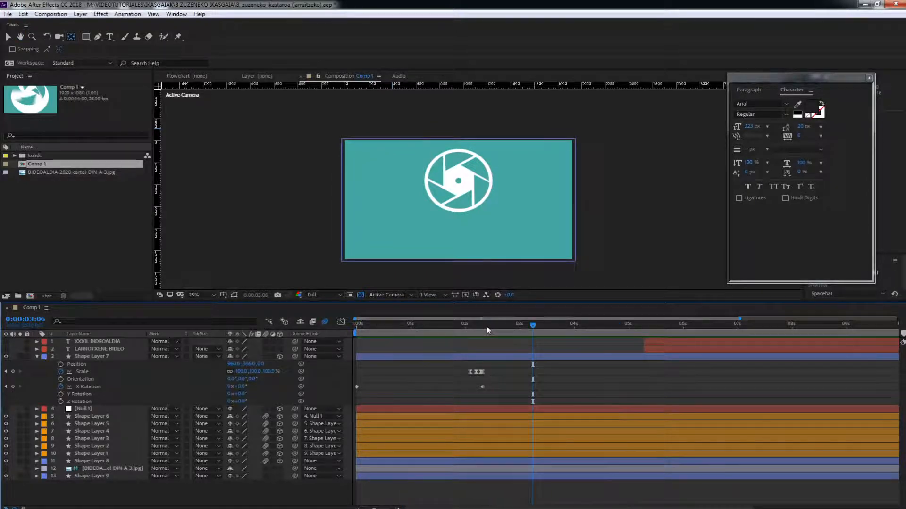
drag(489, 326, 467, 326)
key(space)
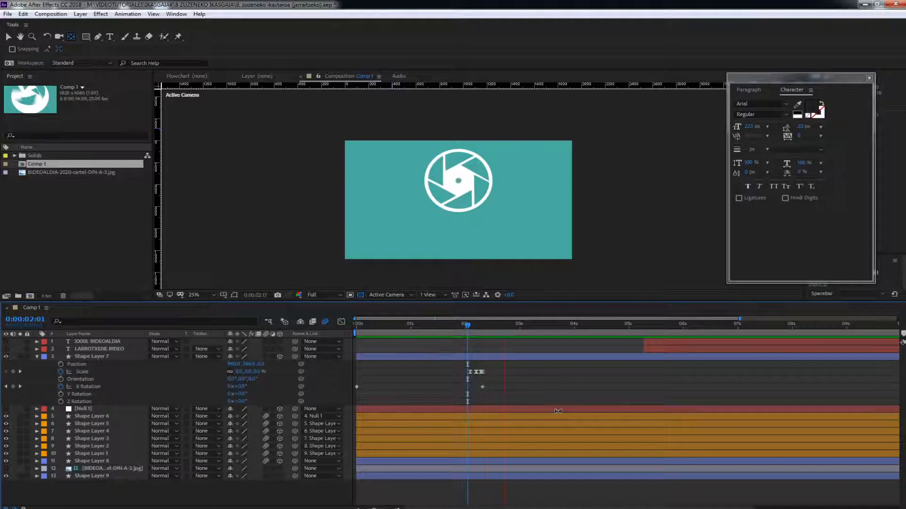
key(space)
Step: Shift the XXXII. BIDEOALDIA and LARROTXENE BIDEO text layers together to start at about 0:00:02:23
click(672, 349)
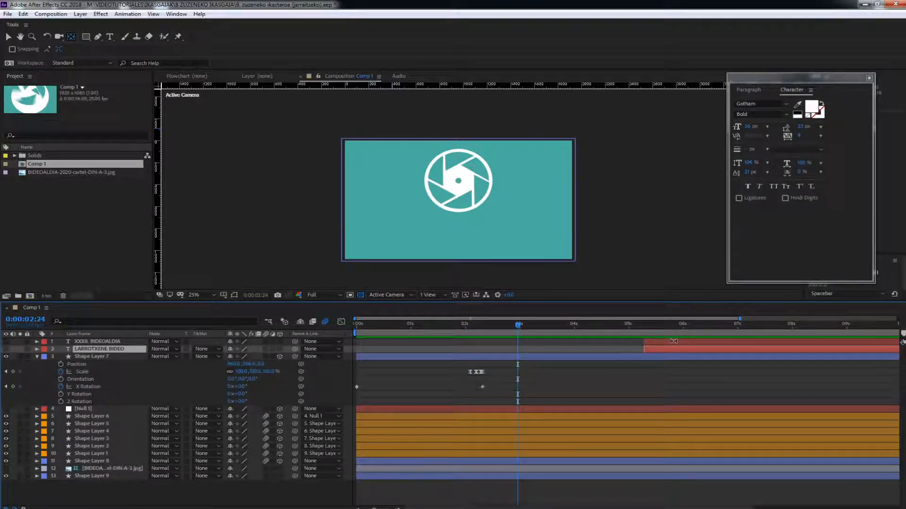
key(v)
shift+click(675, 341)
drag(692, 343, 567, 355)
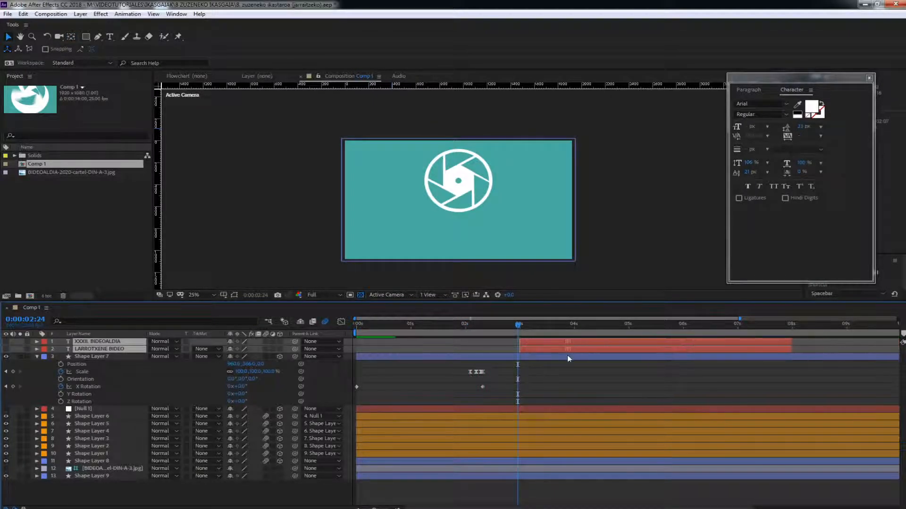
Step: Make both text layers visible and clear the layer selection
click(7, 348)
click(6, 349)
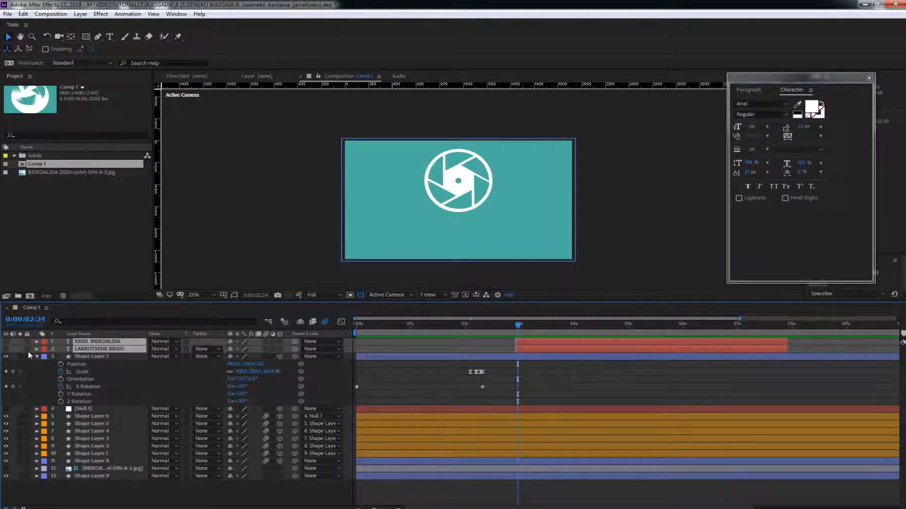
click(6, 348)
click(626, 400)
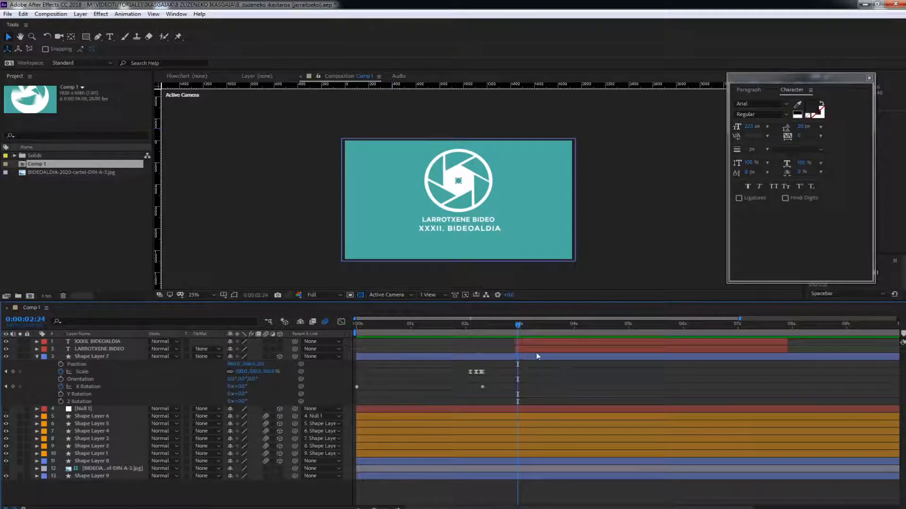
Step: Go to 0:00:02:23 and shift only the XXXII. BIDEOALDIA layer to start at about 0:00:04:04
drag(520, 325, 598, 343)
click(532, 350)
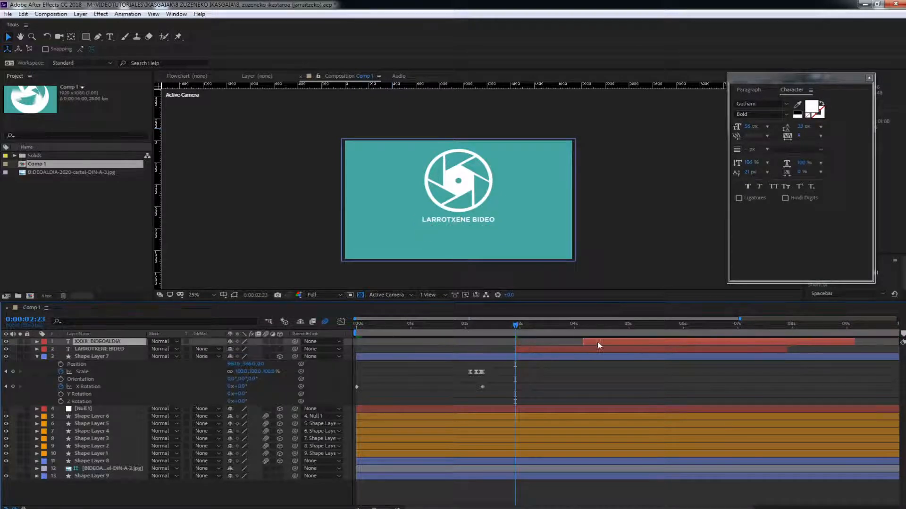
Step: Add 100% Opacity keyframes to the LARROTXENE BIDEO layer at 0:00:02:23 and 30 frames after it
click(529, 350)
key(t)
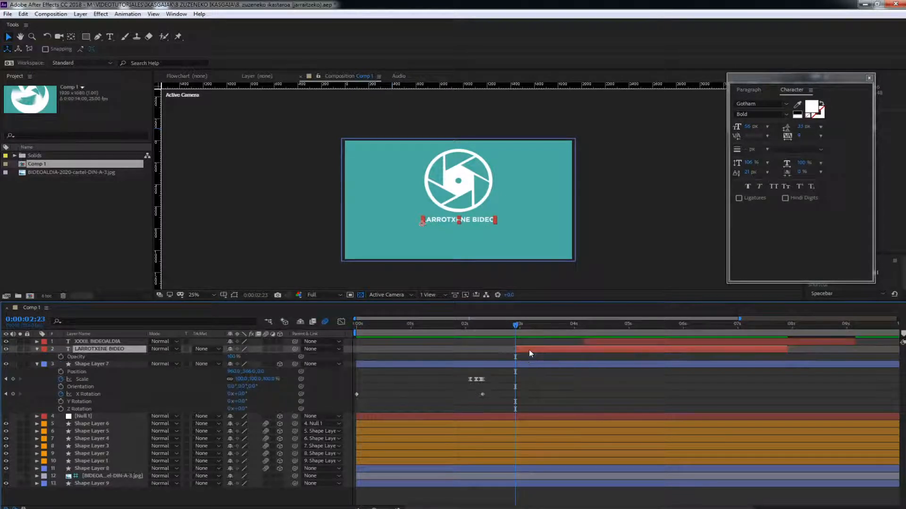
click(60, 357)
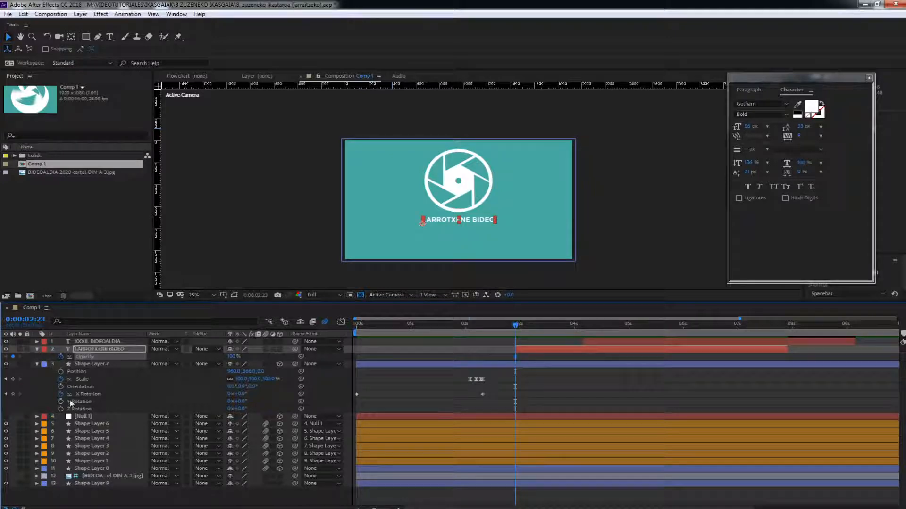
key(shift+Page_Down)
key(shift+Page_Down)
key(shift+Page_Down)
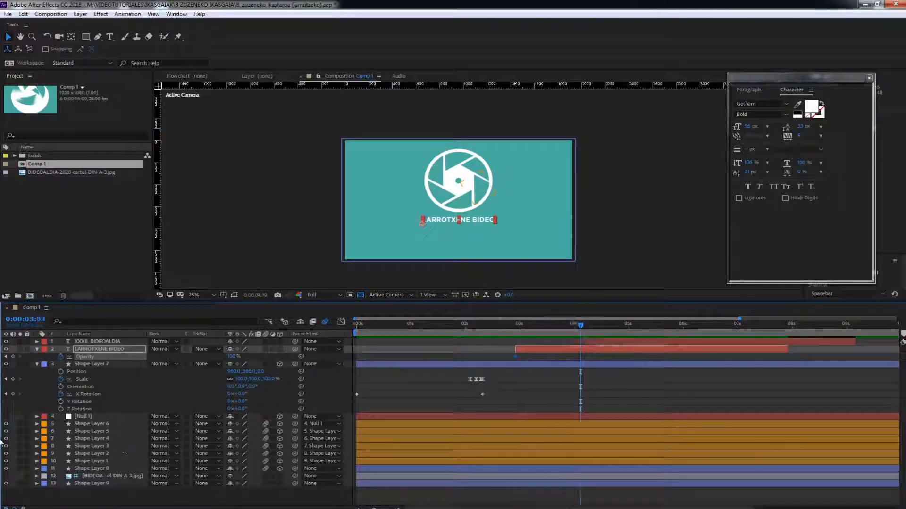
click(13, 357)
Step: Go back to 0:00:02:23, set the LARROTXENE BIDEO layer's Opacity to 0%, and preview the fade-in
key(shift+Page_Up)
key(shift+Page_Up)
key(shift+Page_Up)
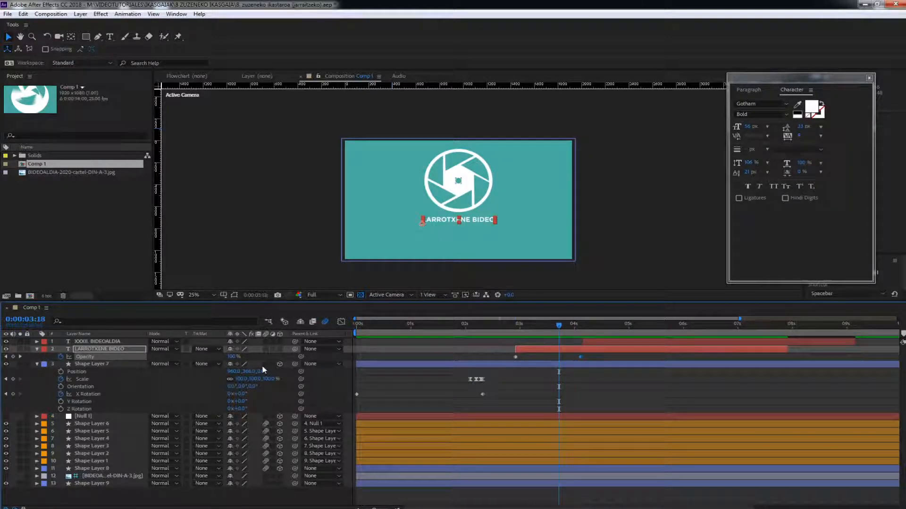
click(231, 356)
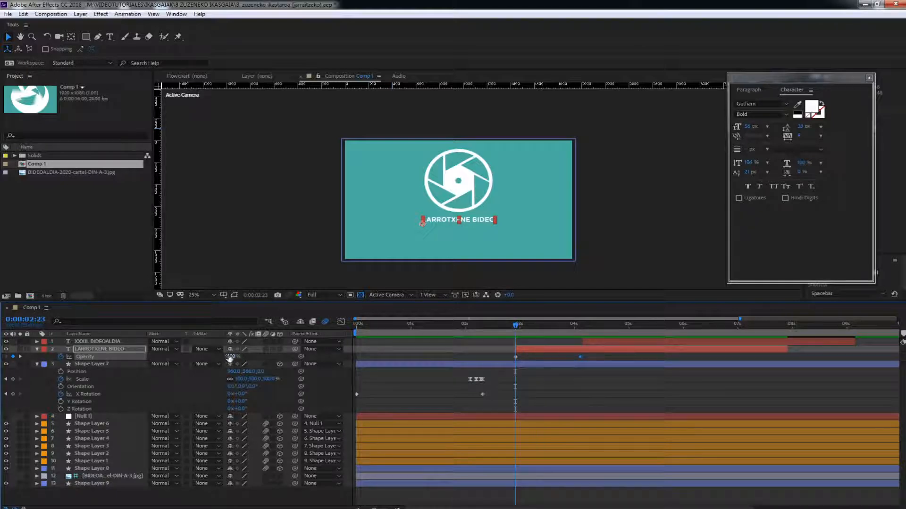
text(0)
key(Return)
key(space)
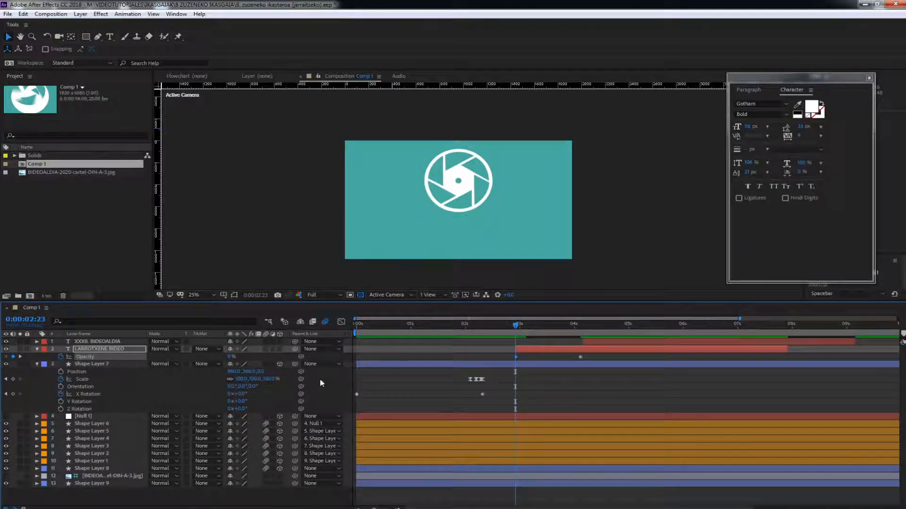
key(space)
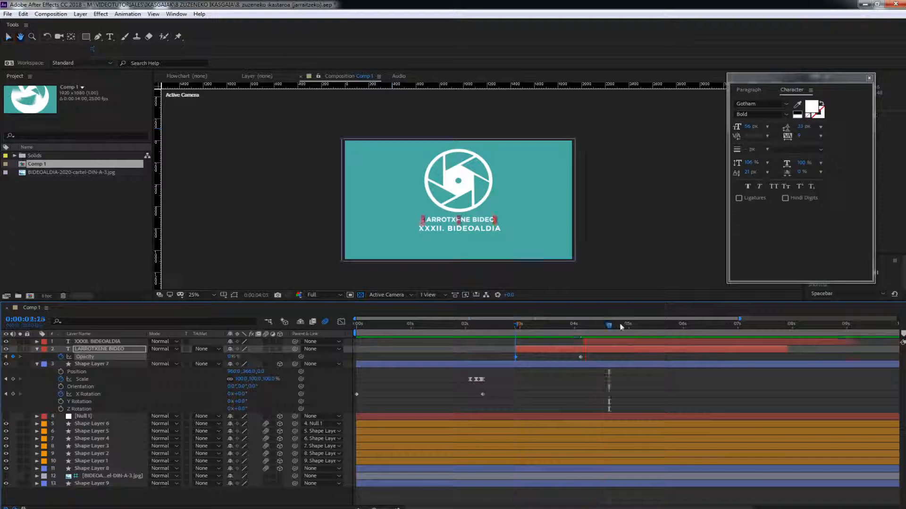
Step: Add 100% Opacity keyframes to the XXXII. BIDEOALDIA layer at 0:00:04:04 and 0:00:05:09, returning to the first one
drag(598, 327, 583, 325)
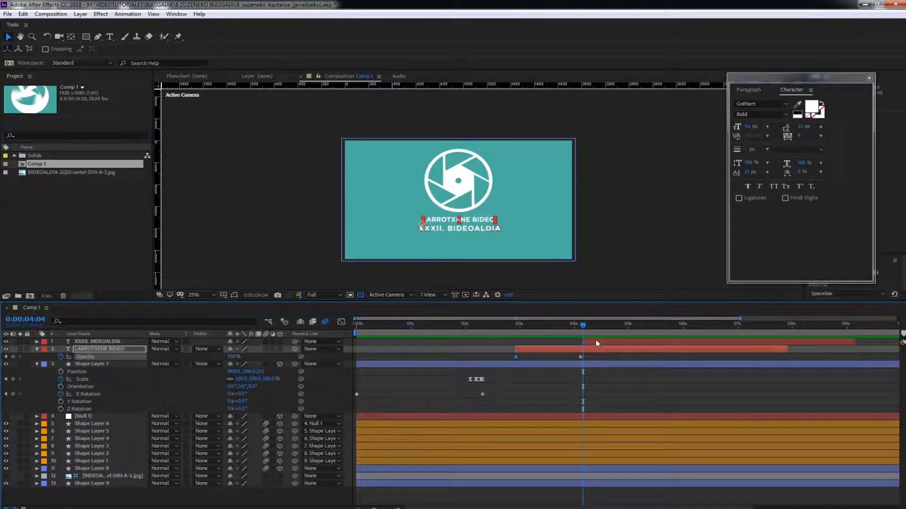
click(595, 339)
key(t)
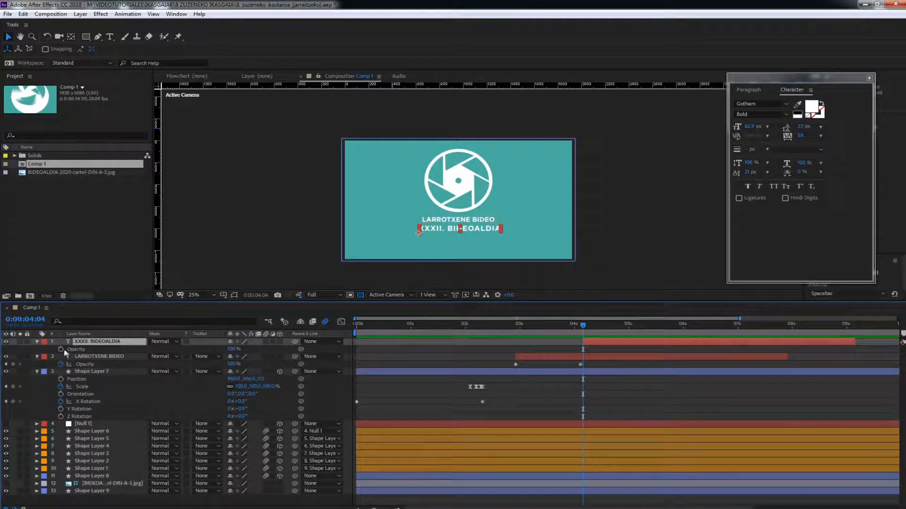
click(60, 349)
key(space)
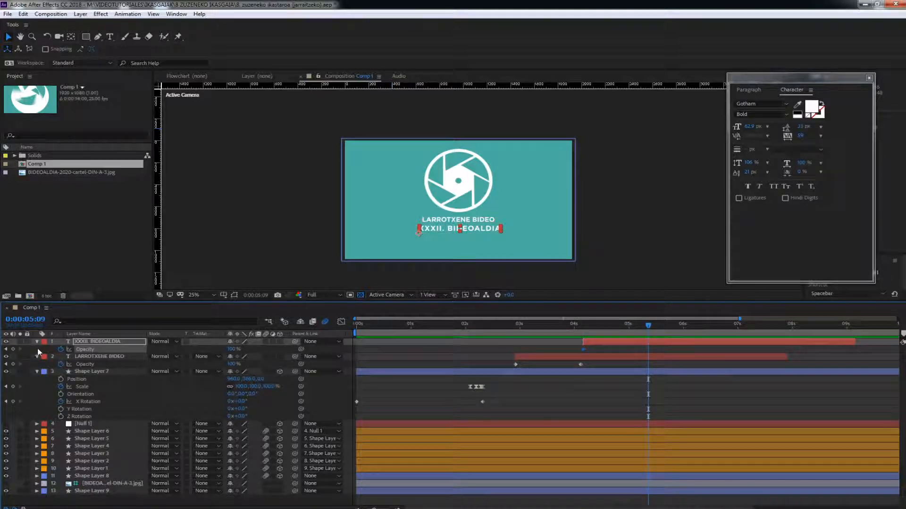
click(13, 349)
click(6, 350)
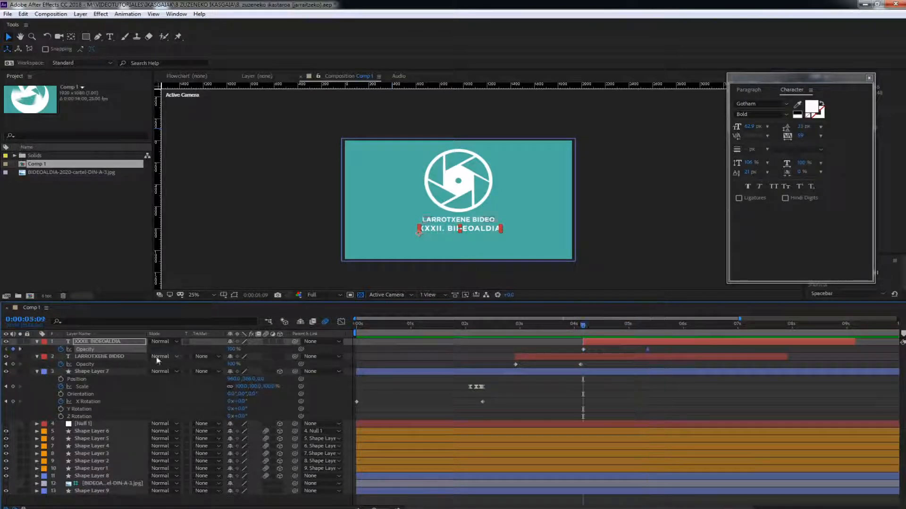
Step: Set the XXXII. BIDEOALDIA layer's Opacity to 0% at 0:00:04:04 and preview both title fades from 0:00:02:15
drag(231, 349, 184, 349)
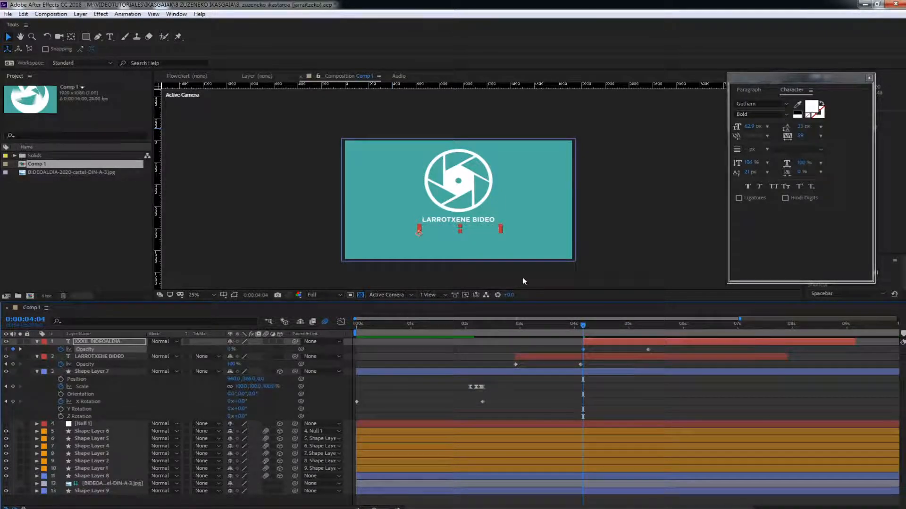
click(498, 326)
key(space)
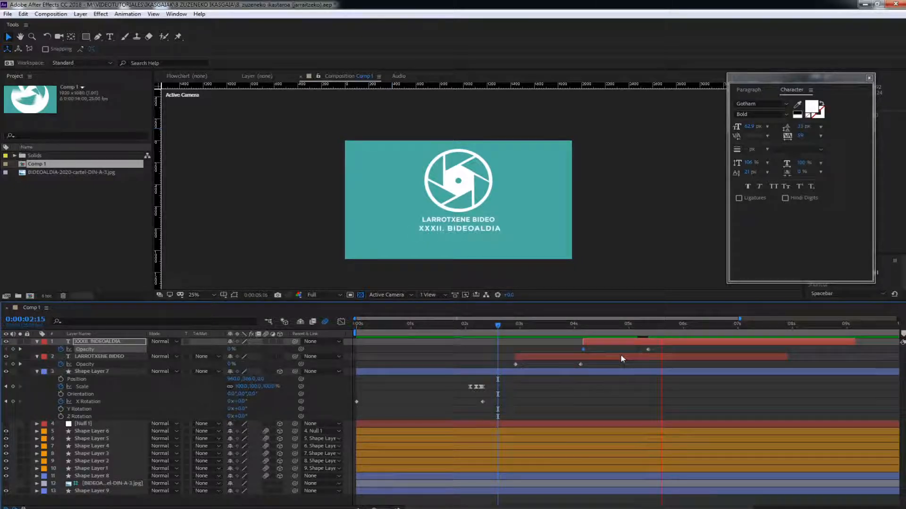
key(space)
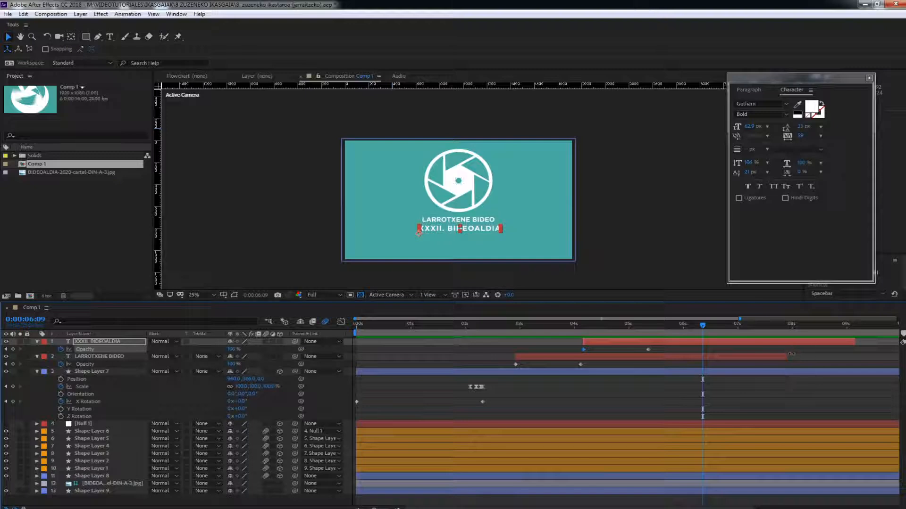
Step: Extend the ends of both text layers to match the end of the shape layers, and preview the whole animation
drag(790, 353, 855, 354)
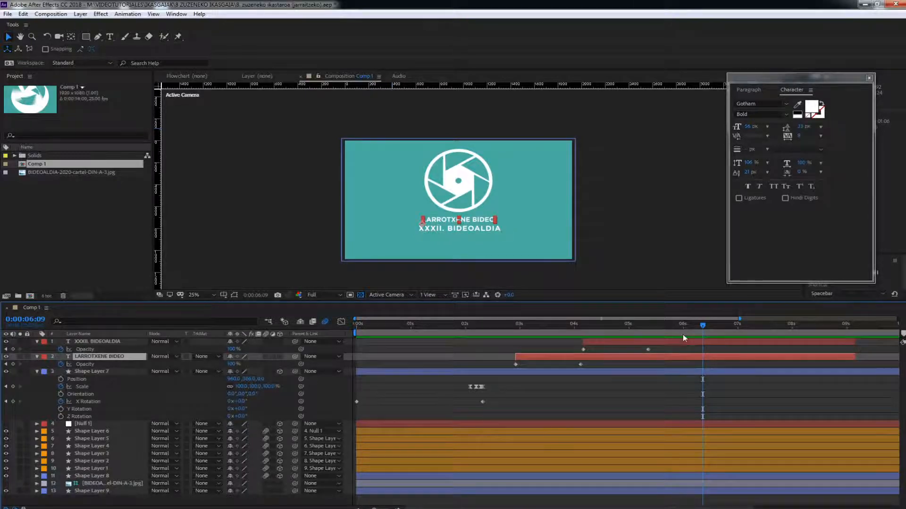
key(minus)
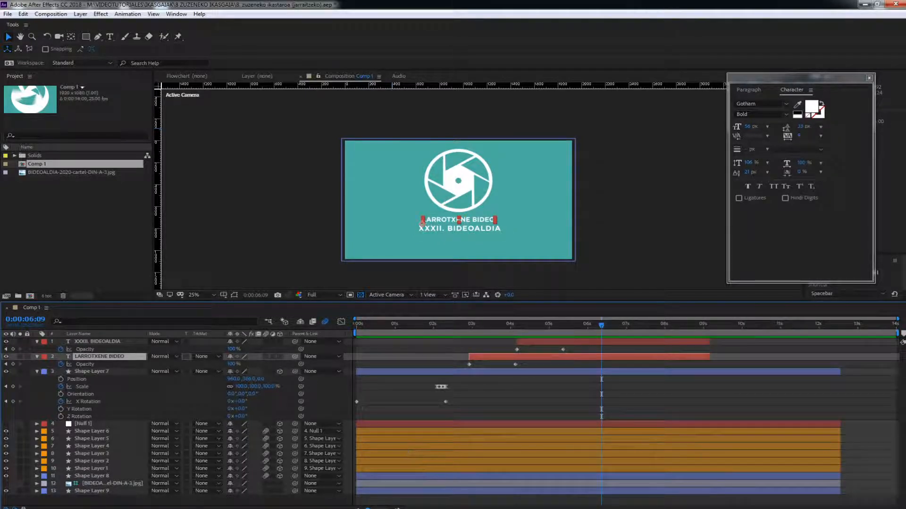
drag(709, 341, 841, 341)
drag(709, 357, 840, 357)
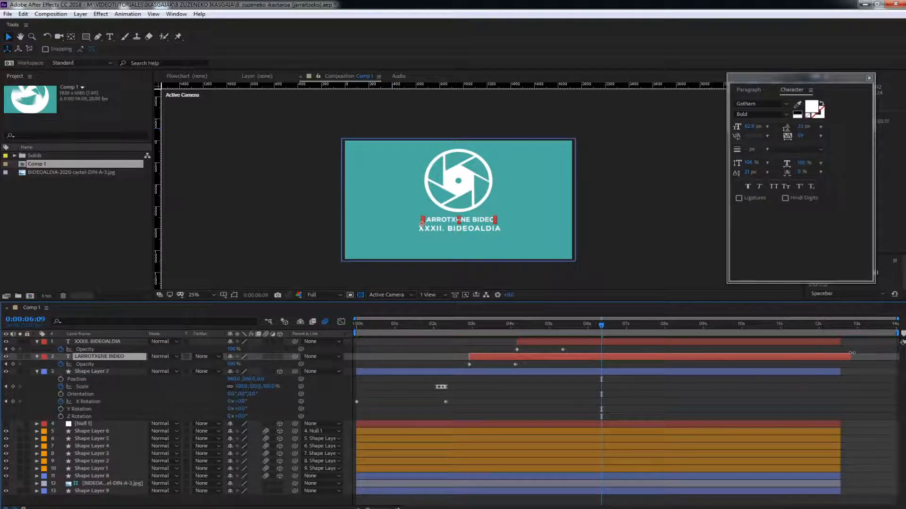
key(space)
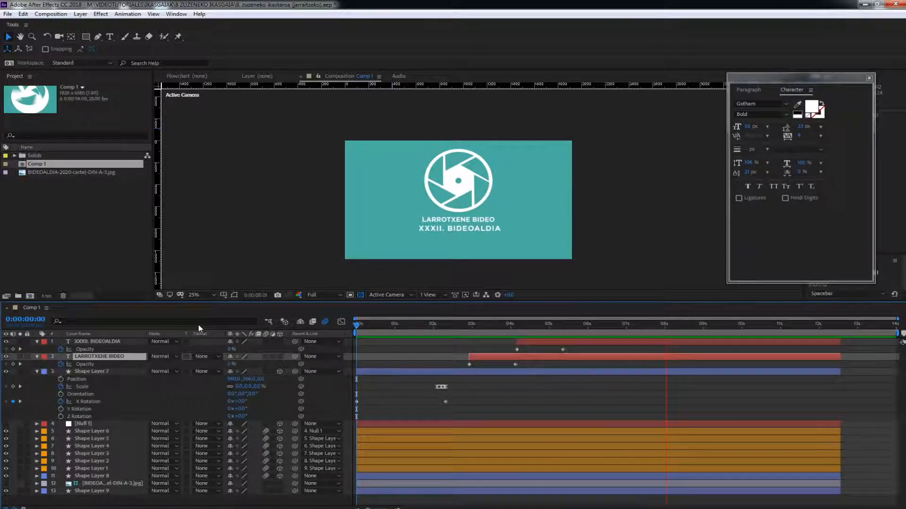
Step: Preview the animation with a shortened work area, and extend the work area's end to about 0:00:12:00
drag(698, 325, 638, 353)
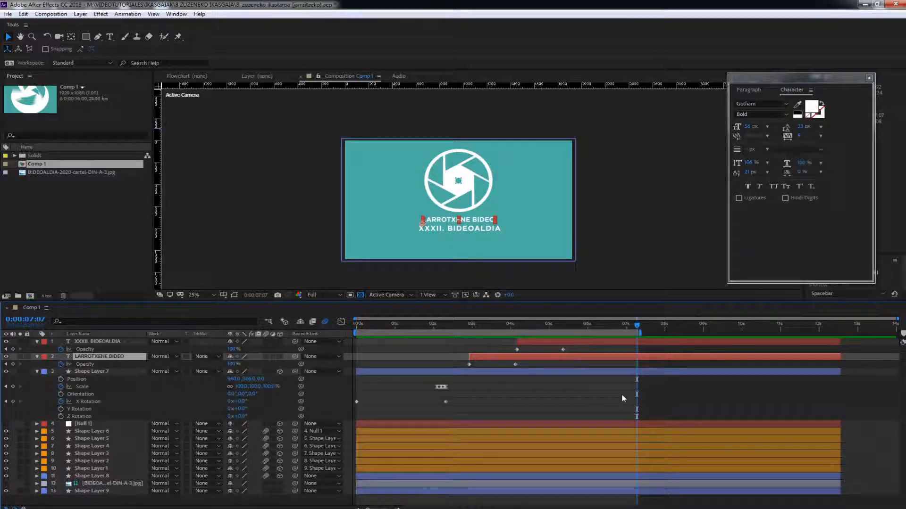
key(space)
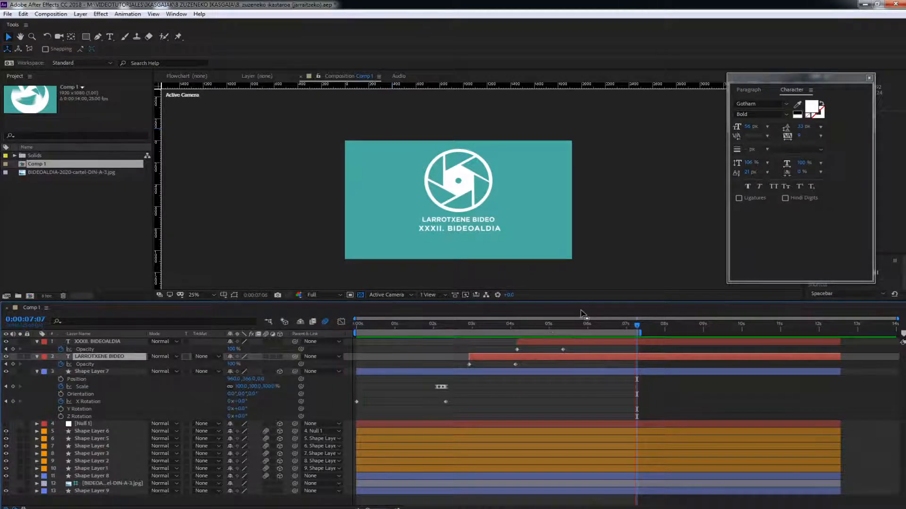
key(space)
drag(564, 327, 624, 340)
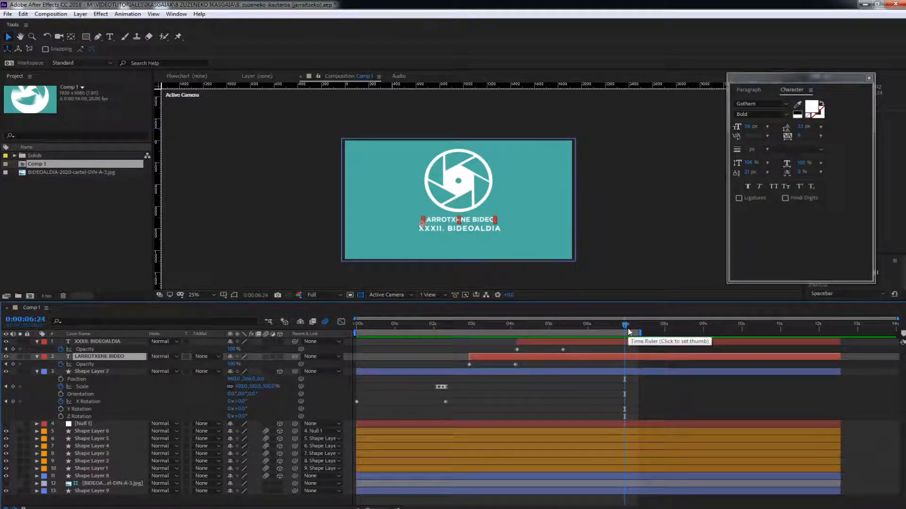
drag(627, 326, 628, 326)
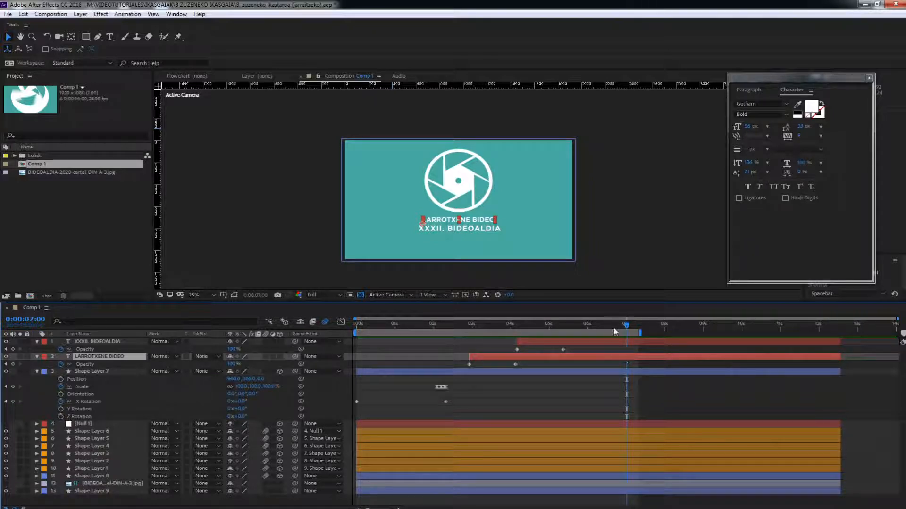
drag(626, 326, 816, 334)
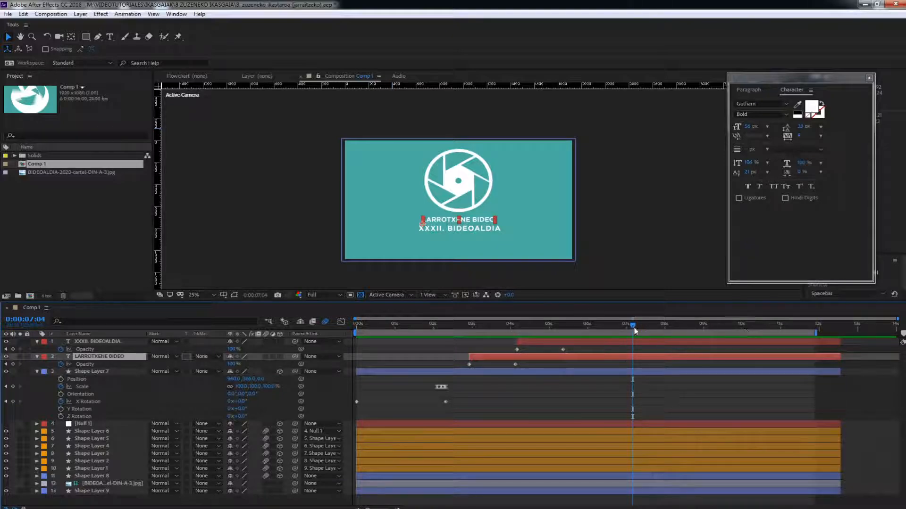
Step: Fade out the XXXII. BIDEOALDIA layer with Opacity keyframes of 100% at 0:00:07:12 and 0% at 0:00:08:17
mouse_move(635, 330)
mouse_down()
mouse_move(588, 330)
mouse_move(645, 330)
mouse_up()
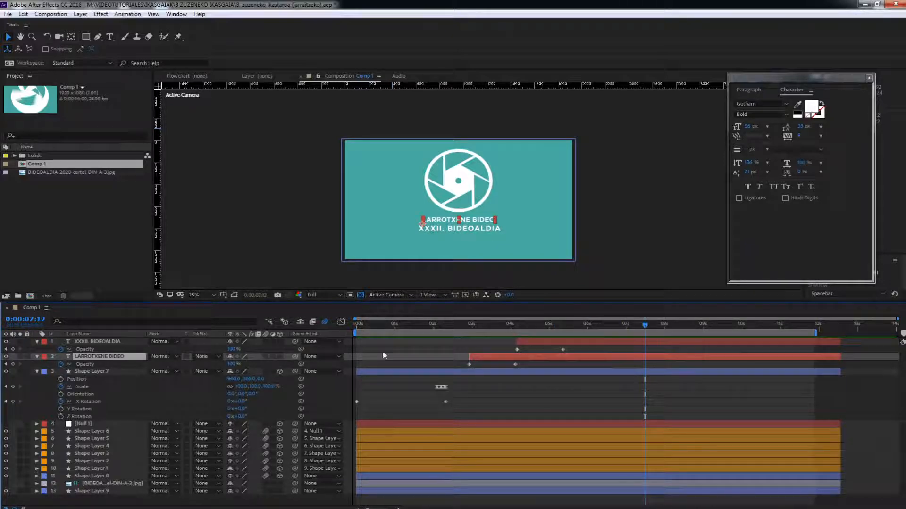
click(682, 351)
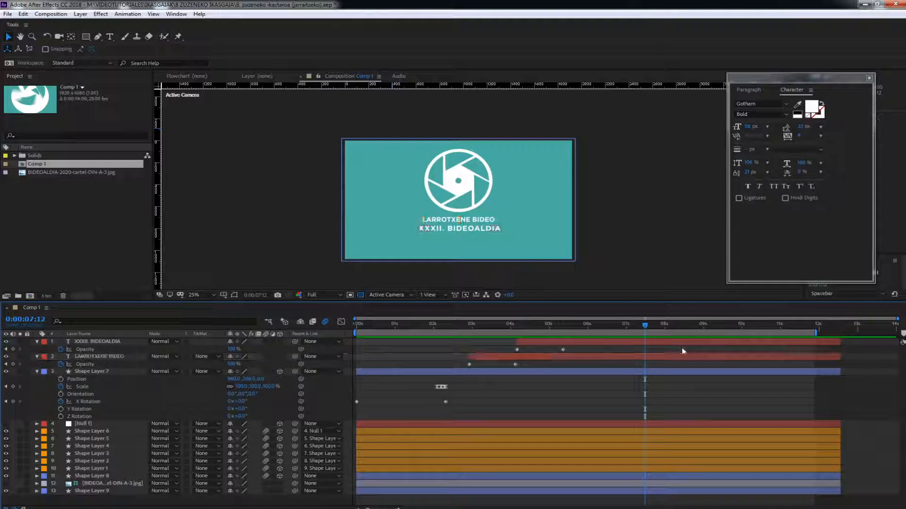
click(685, 342)
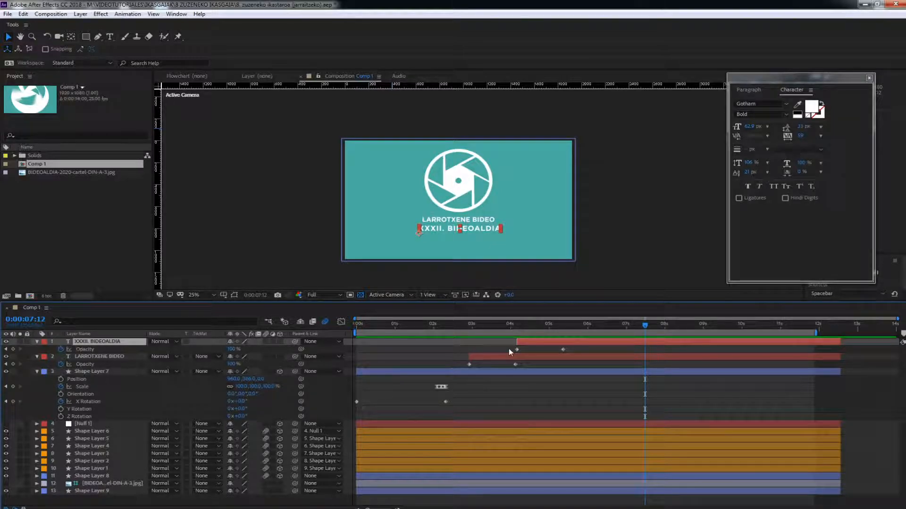
drag(508, 349, 576, 349)
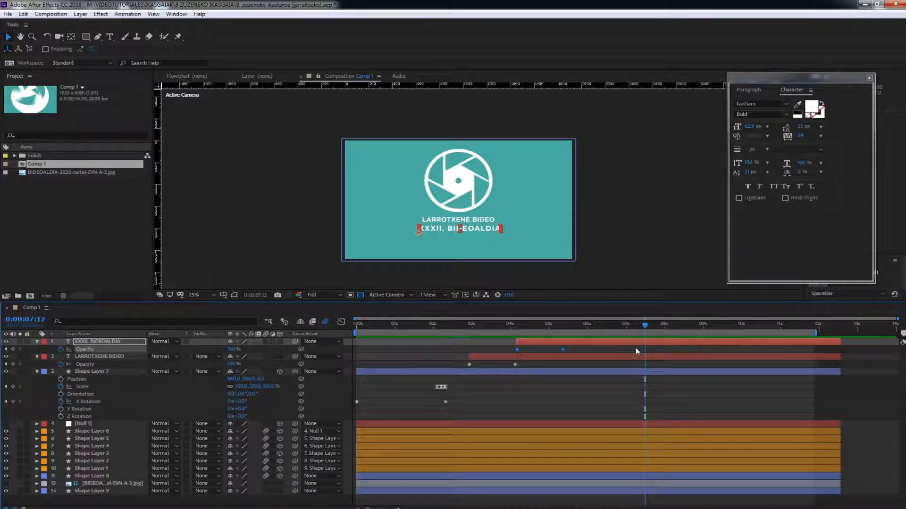
click(158, 349)
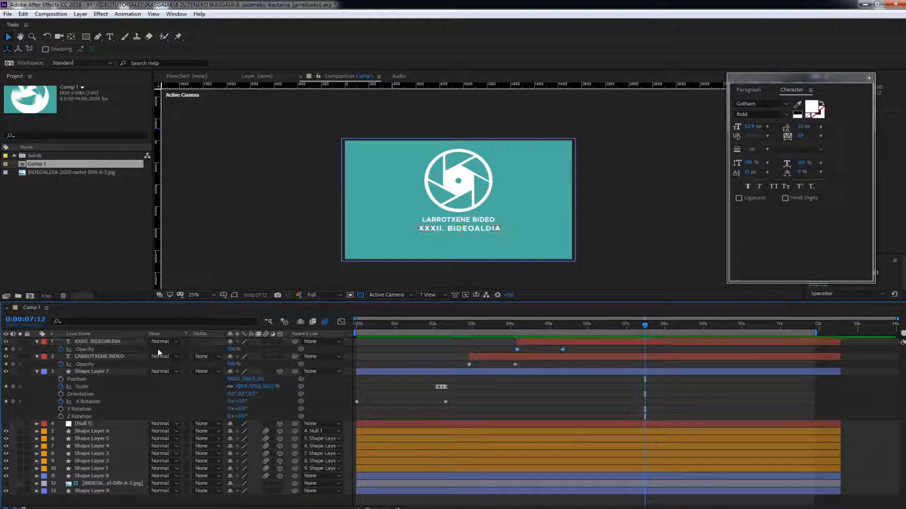
click(13, 349)
key(shift+Page_Down)
key(shift+Page_Down)
key(shift+Page_Down)
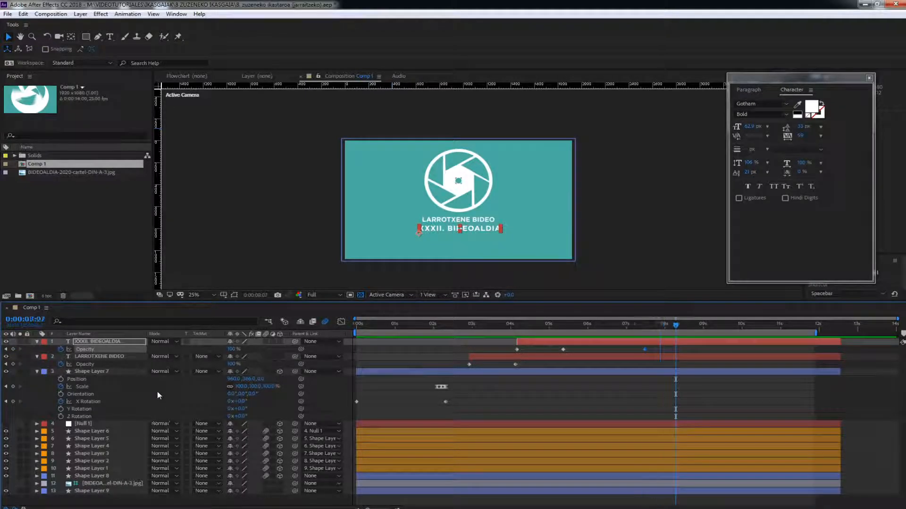
click(232, 349)
text(0)
key(Return)
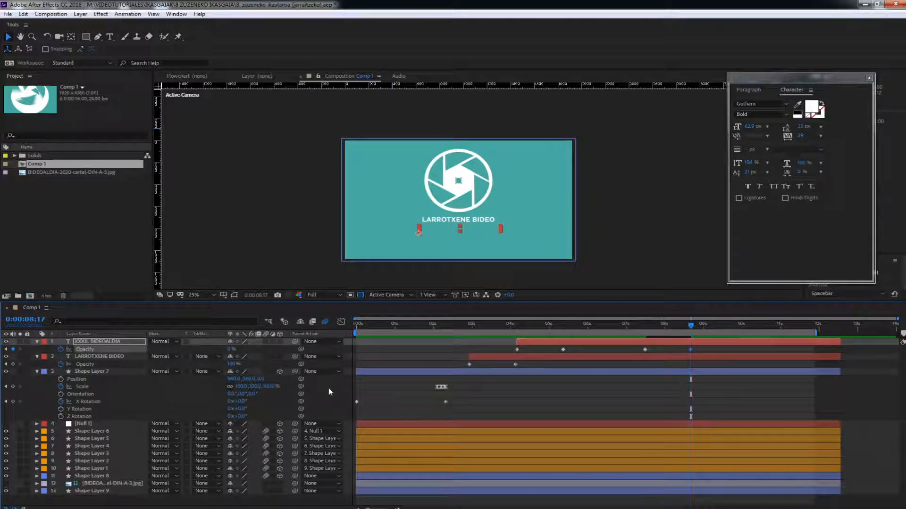
Step: Fade out the LARROTXENE BIDEO layer with Opacity keyframes of 100% at 0:00:08:17 and 0% at 0:00:09:22
click(13, 365)
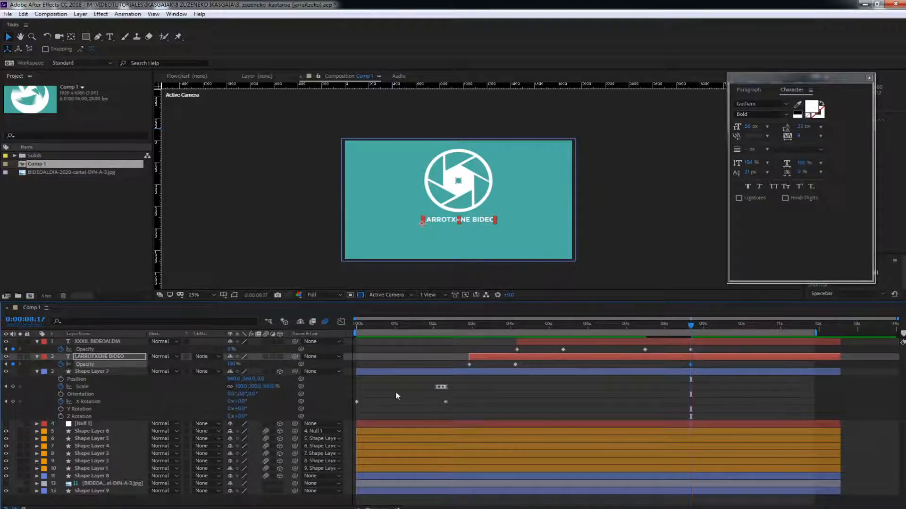
key(shift+Page_Down)
key(shift+Page_Down)
key(shift+Page_Down)
click(232, 364)
text(0)
key(Return)
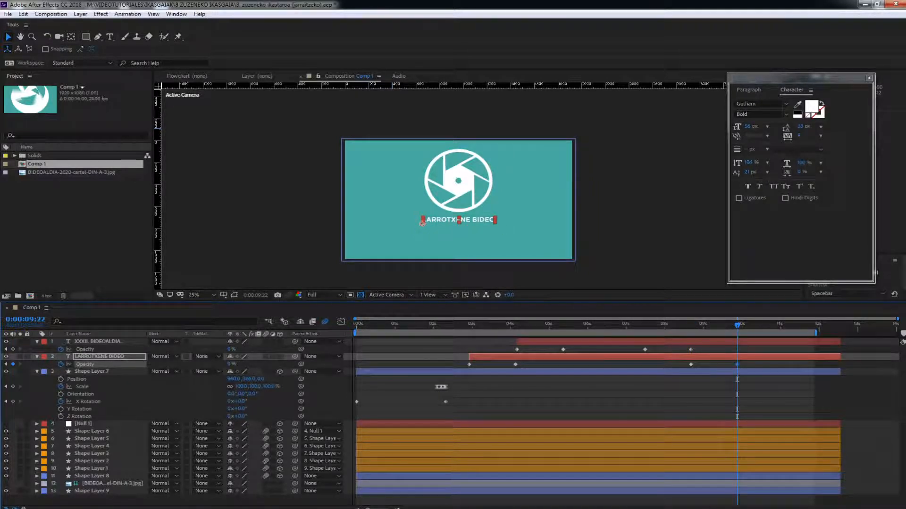
Step: Delete the fade-out Opacity keyframes from both text layers and return to 0:00:07:12
mouse_move(712, 325)
mouse_down()
mouse_move(609, 326)
mouse_move(712, 326)
mouse_up()
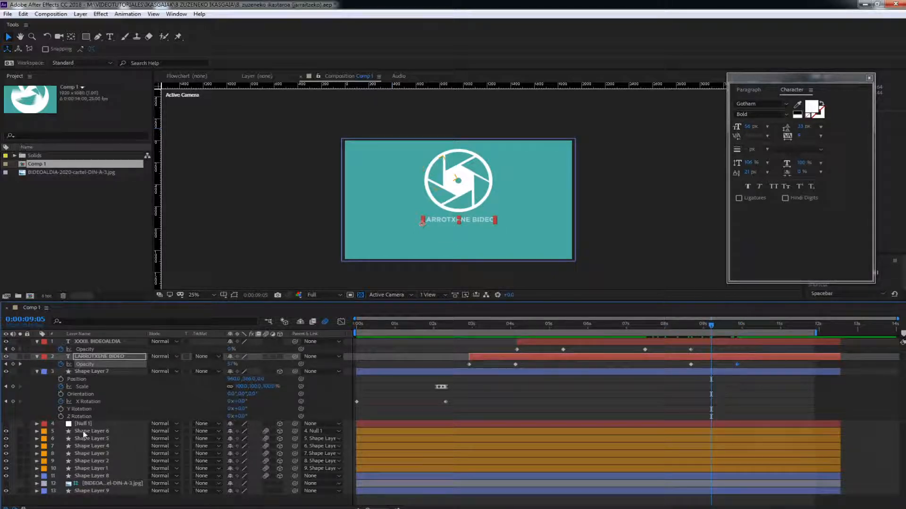
drag(749, 361, 637, 356)
key(Delete)
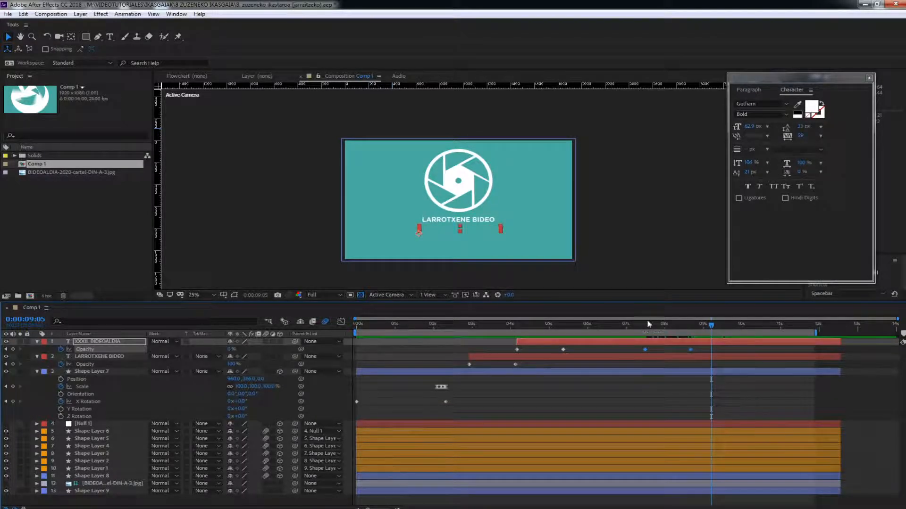
drag(649, 324, 646, 332)
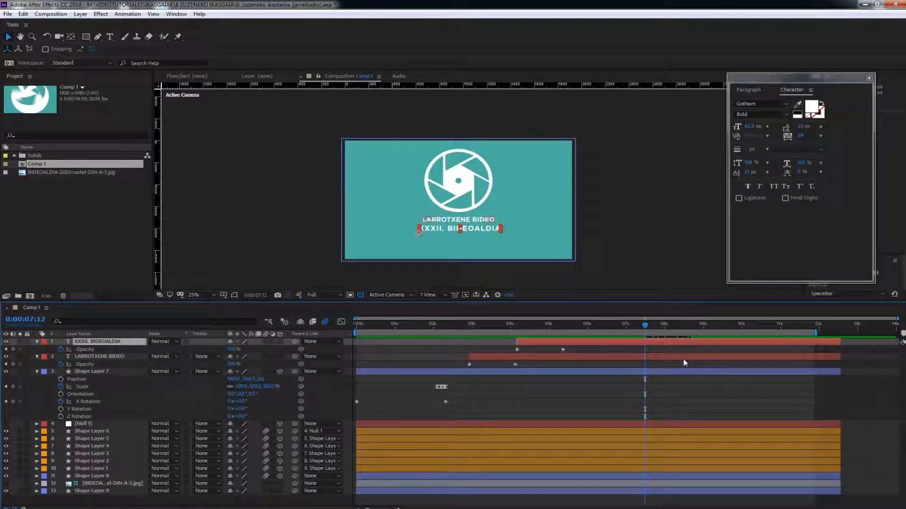
key(Delete)
Step: Copy the XXXII. BIDEOALDIA layer's fade-in Opacity keyframes to 0:00:07:12 and time-reverse the copies
drag(573, 349, 500, 353)
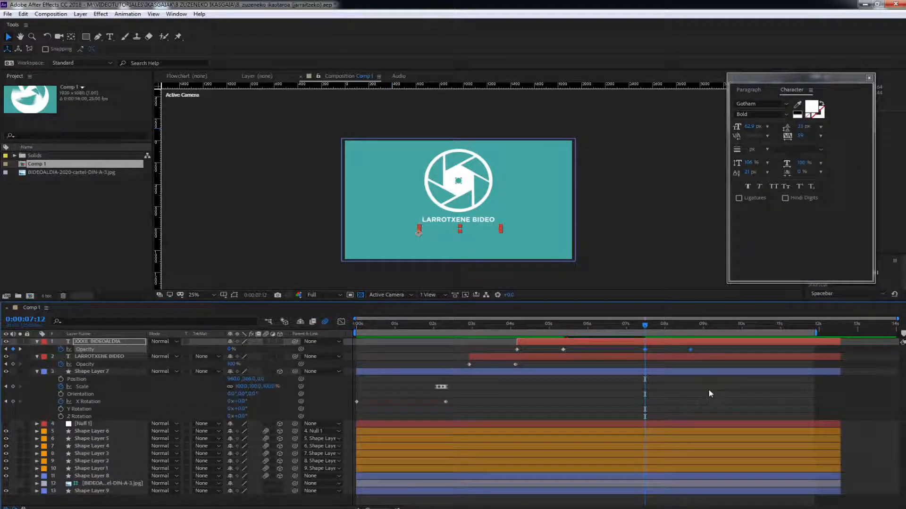
right_click(645, 351)
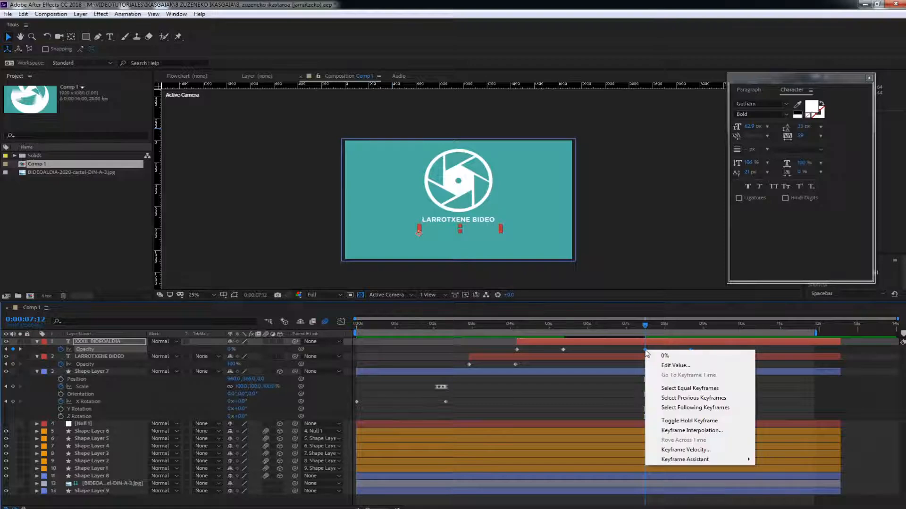
mouse_move(700, 460)
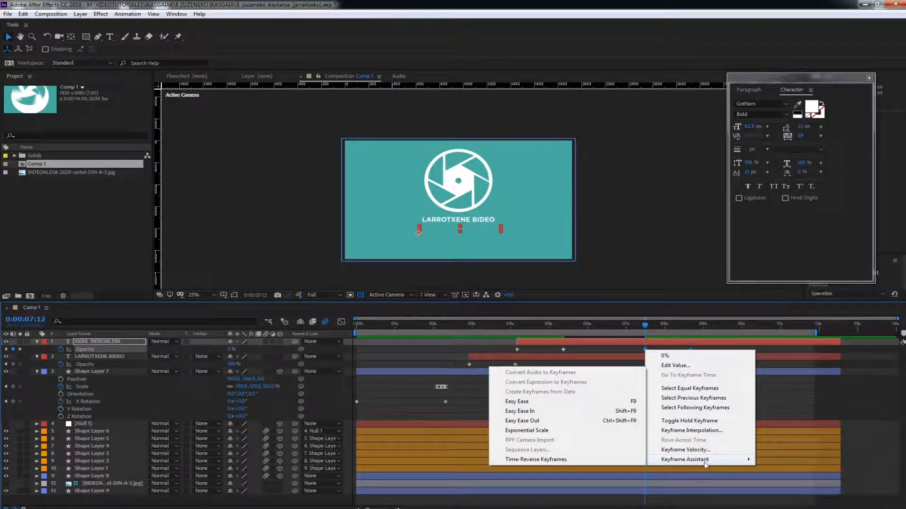
click(544, 459)
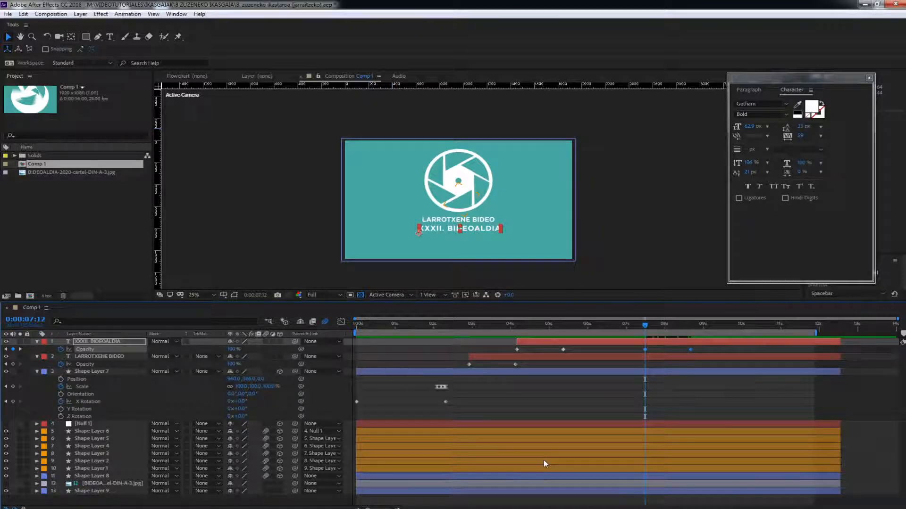
Step: Preview the title's fade-out from 0:00:04:03, and remove the reversed Opacity keyframes from the XXXII. BIDEOALDIA layer
click(515, 325)
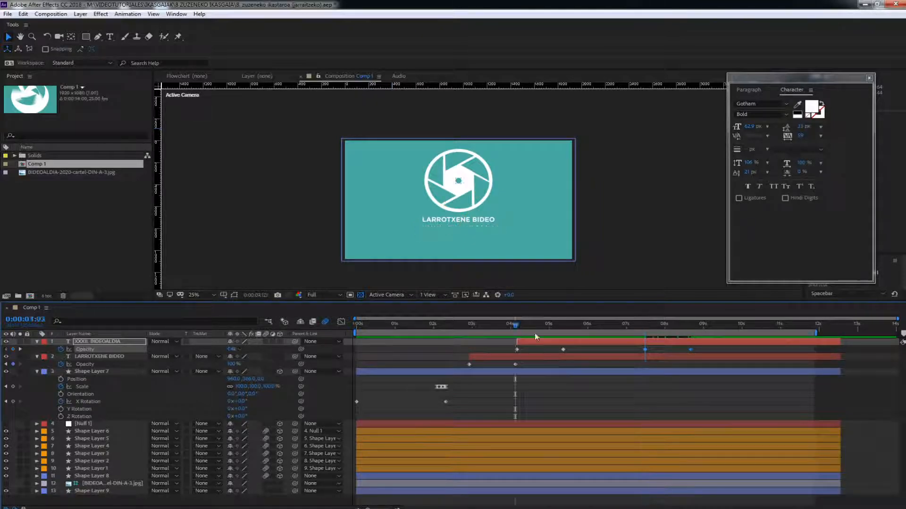
key(space)
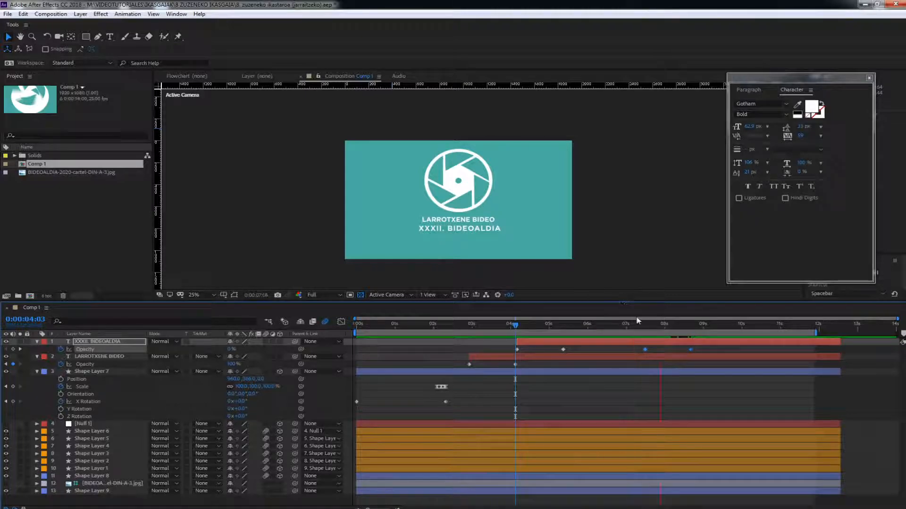
key(space)
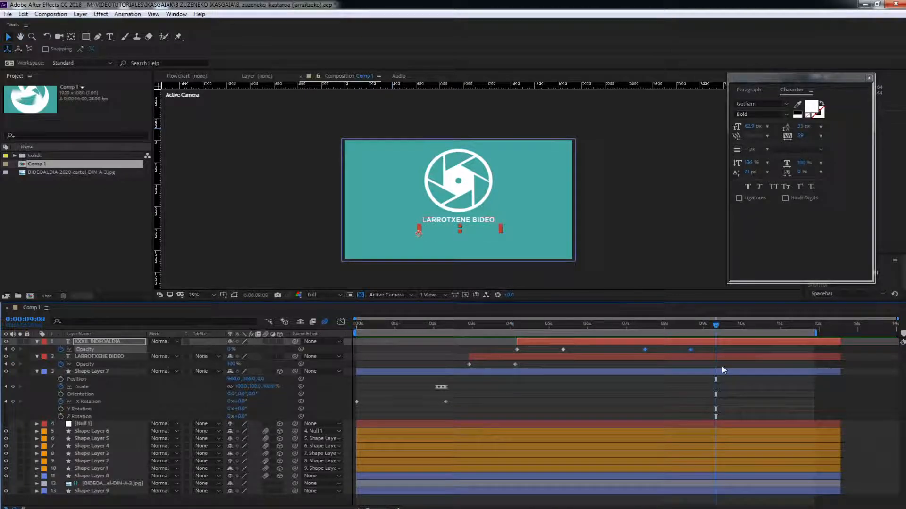
key(Delete)
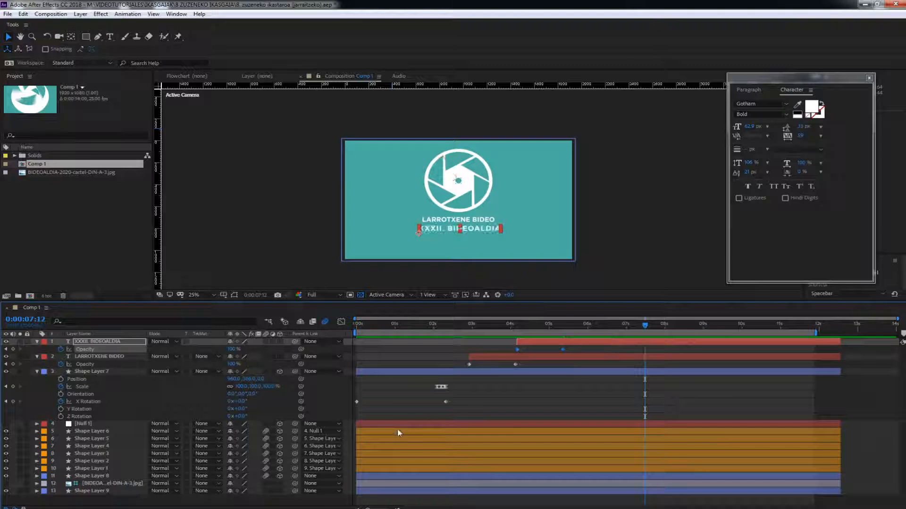
Step: Reveal the Position, Rotation and Scale properties of Shape Layers 1 to 6
click(398, 425)
click(396, 432)
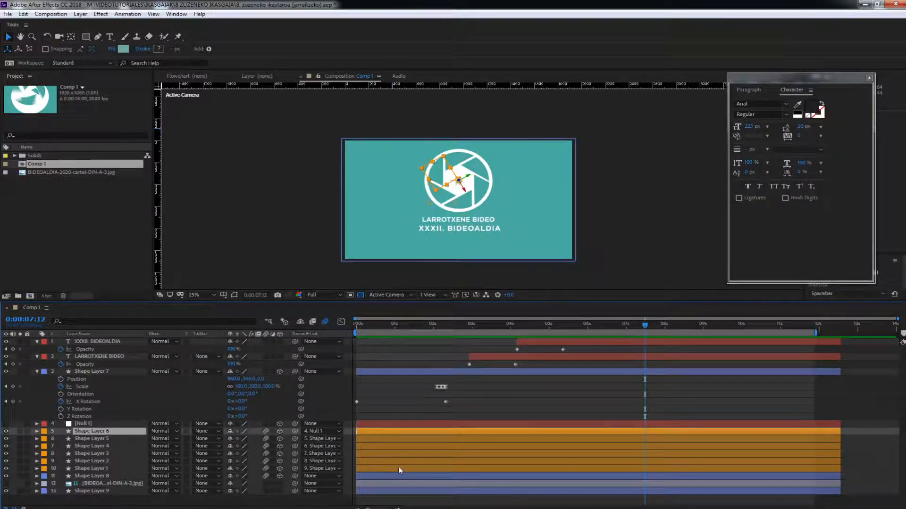
shift+click(399, 463)
shift+click(400, 469)
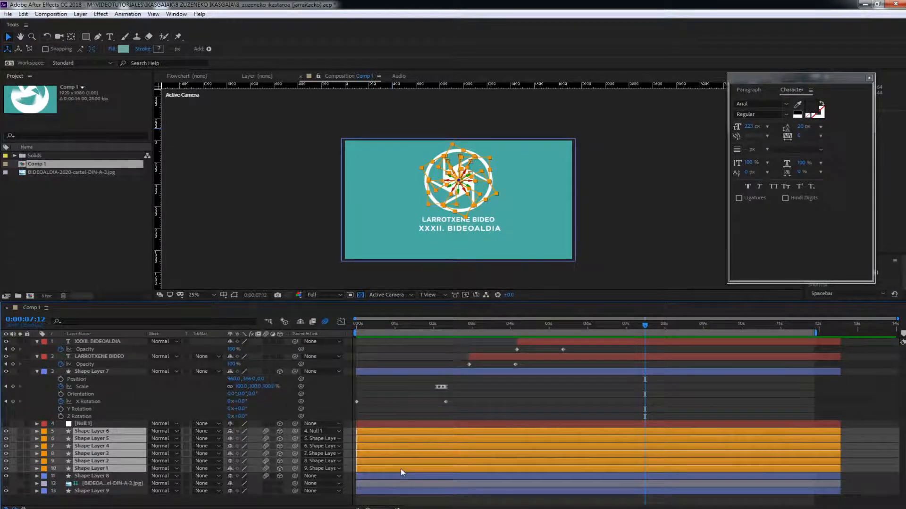
key(p)
key(shift+r)
key(shift+s)
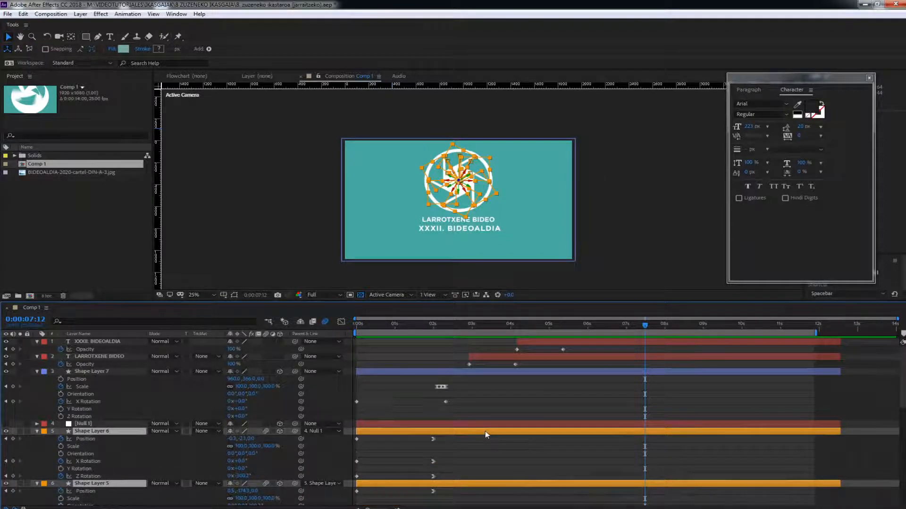
Step: Copy Shape Layer 6's Position, X Rotation and Z Rotation keyframes to 0:00:07:12 and time-reverse the copies
scroll(485, 431, down, 4)
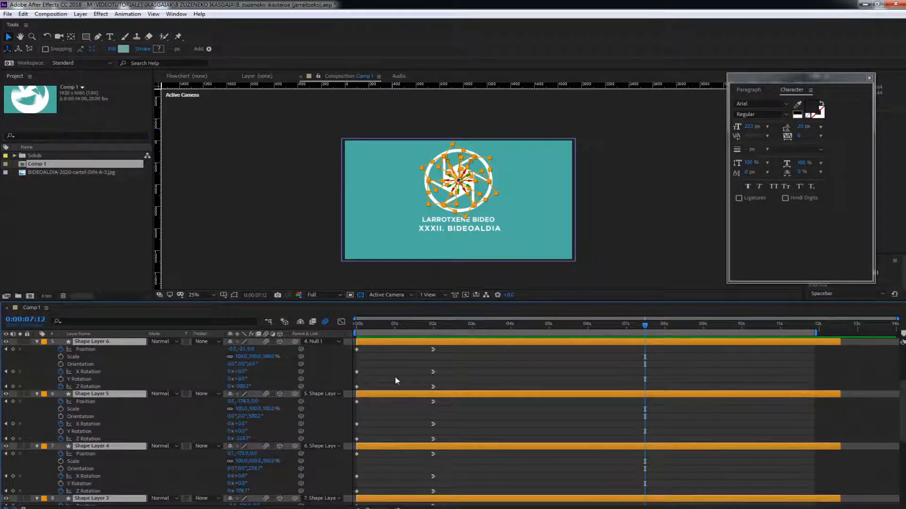
drag(454, 346, 353, 390)
key(ctrl+c)
key(ctrl+v)
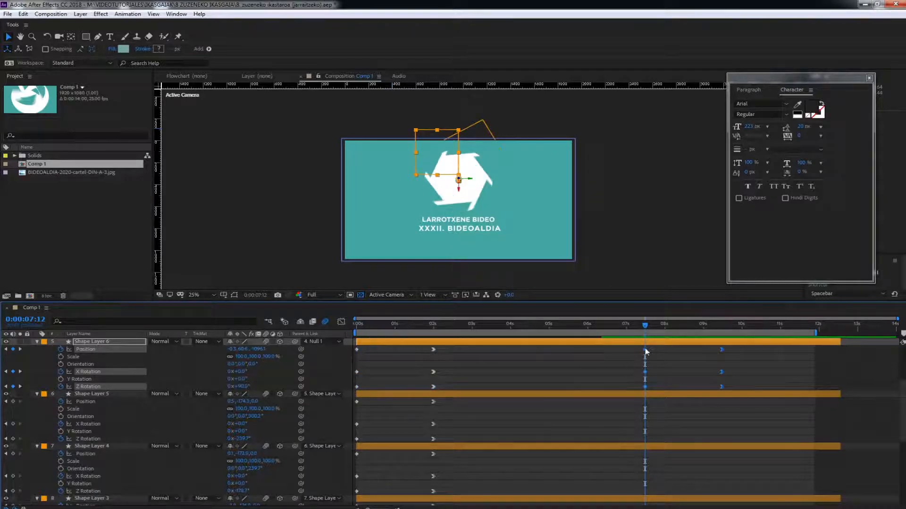
right_click(645, 350)
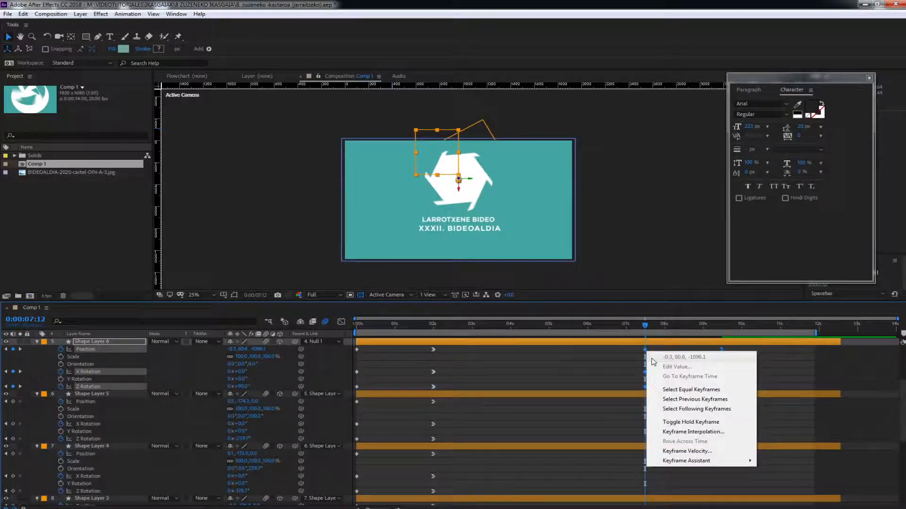
mouse_move(709, 461)
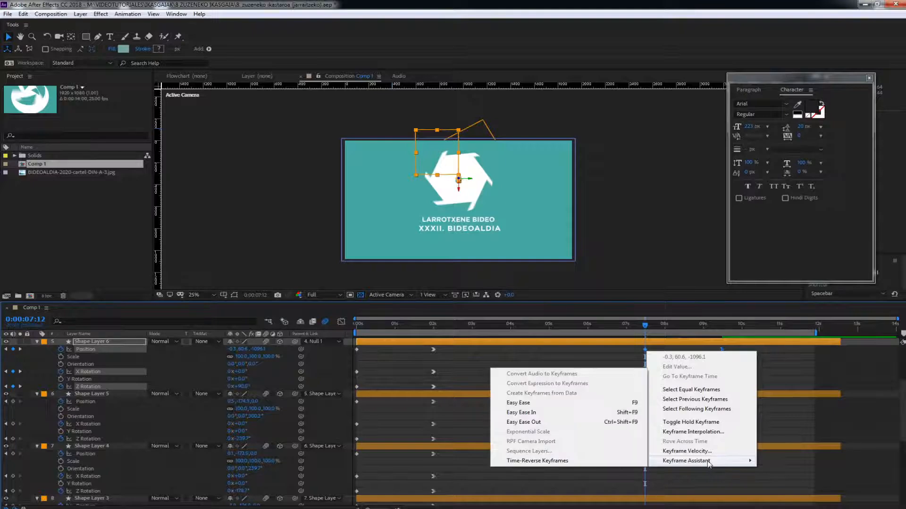
click(585, 461)
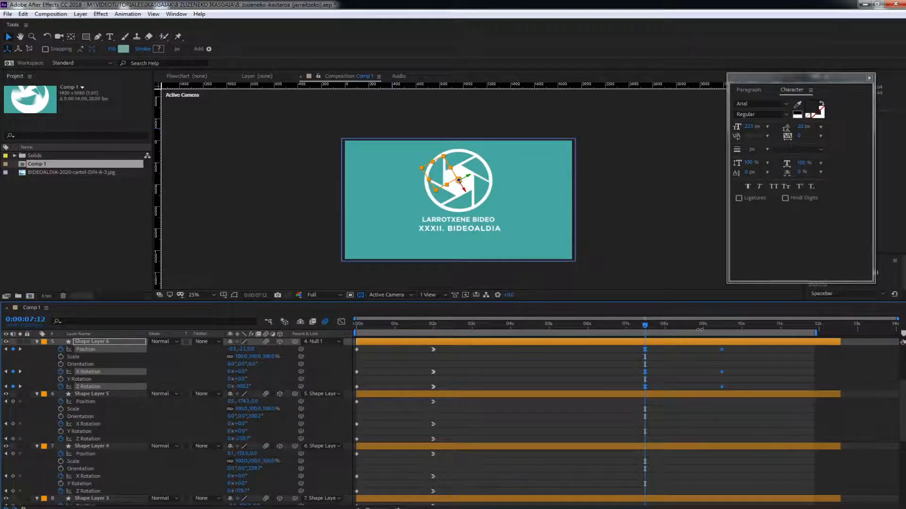
Step: Delete the reversed Position and Rotation keyframes from Shape Layer 6 and move the current time to 0:00:05:22
mouse_move(635, 331)
mouse_down()
mouse_move(542, 332)
mouse_move(693, 339)
mouse_move(720, 324)
mouse_move(631, 324)
mouse_up()
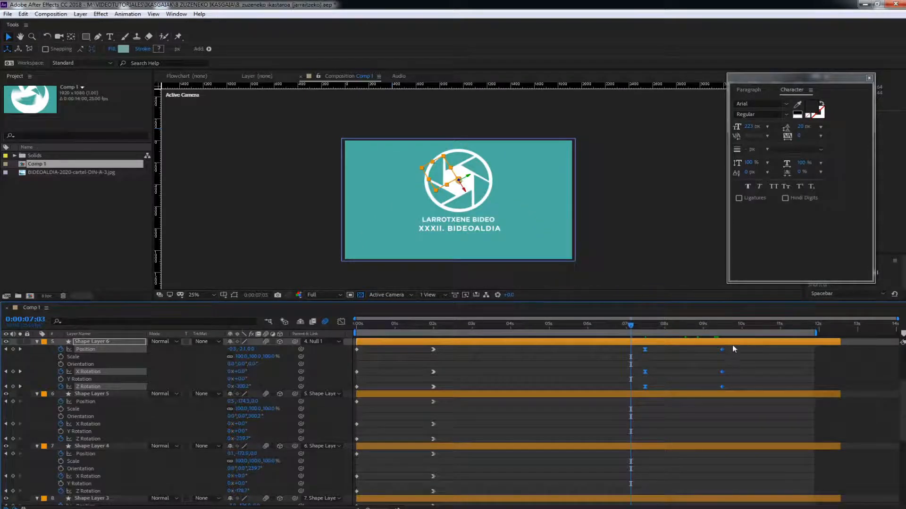
drag(733, 349, 631, 389)
key(Delete)
key(space)
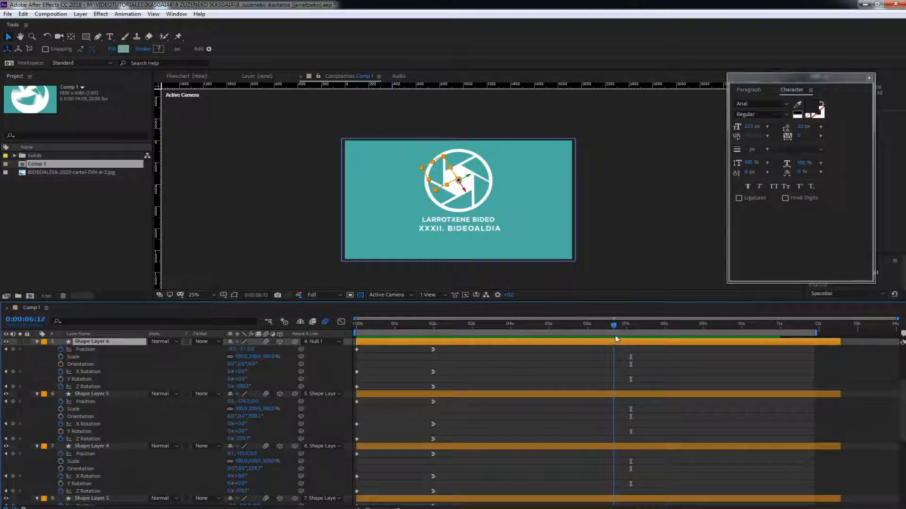
drag(614, 336, 584, 335)
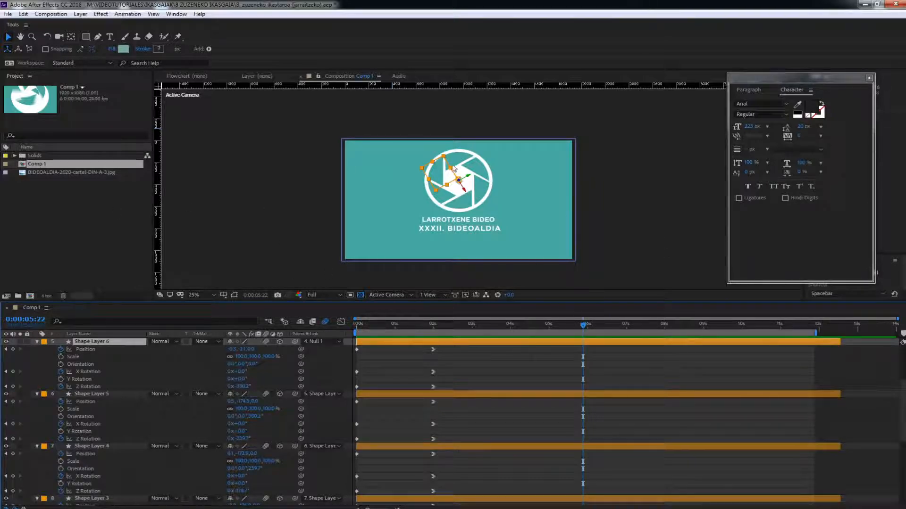
Step: Create a new composition named BUKLE with the HDTV 1080 25 preset and a 0:00:14:00 duration
right_click(75, 204)
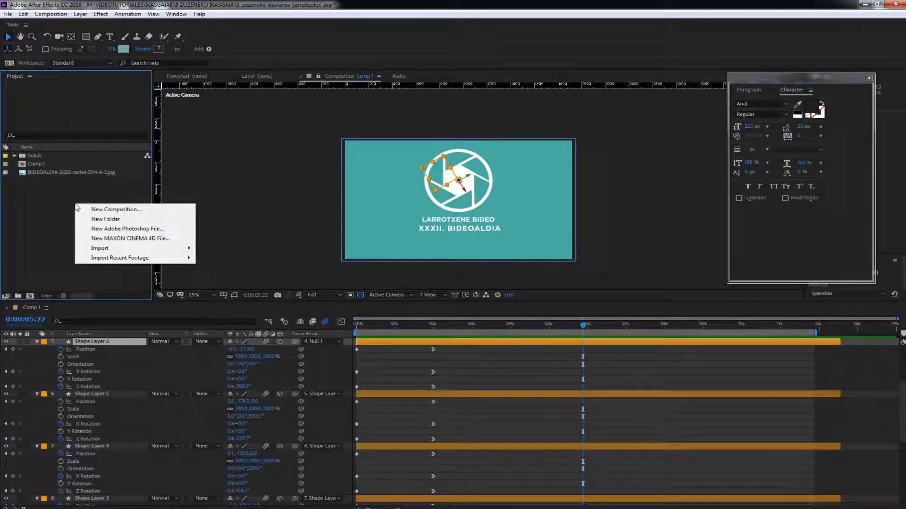
click(116, 210)
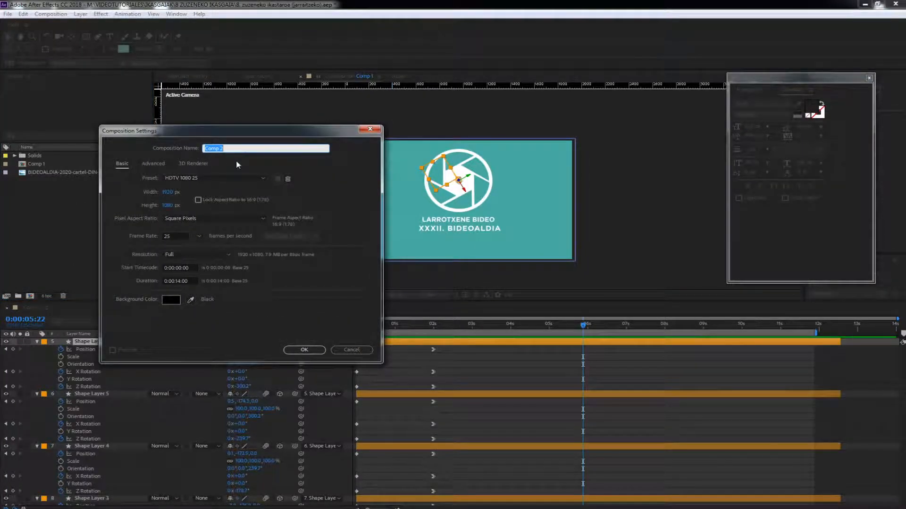
text(BUKLE)
key(Return)
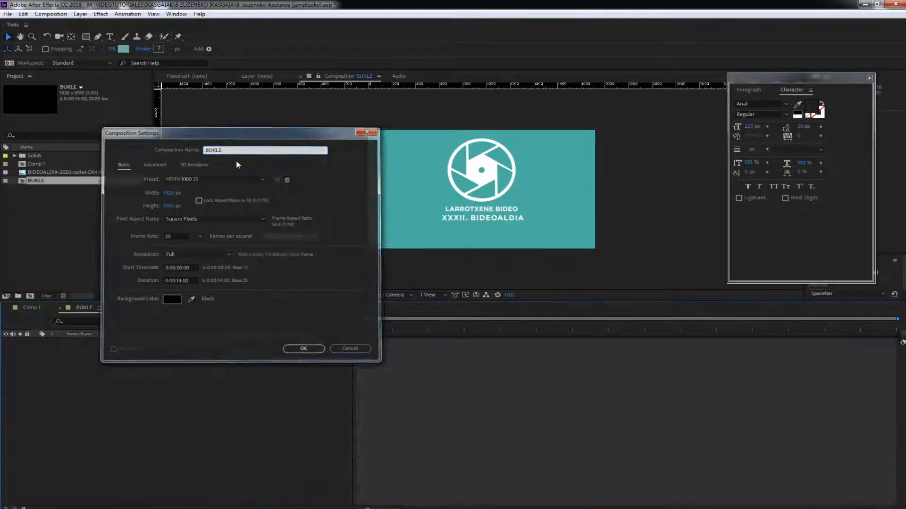
Step: Place Comp 1 in the BUKLE timeline, trimmed to end at 0:00:06:20, and duplicate the layer
drag(35, 164, 78, 352)
drag(357, 325, 618, 335)
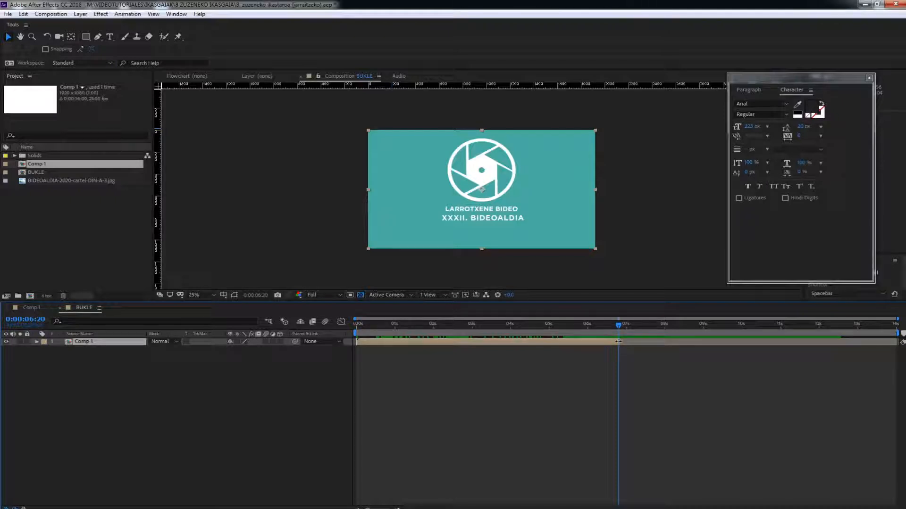
key(ctrl+d)
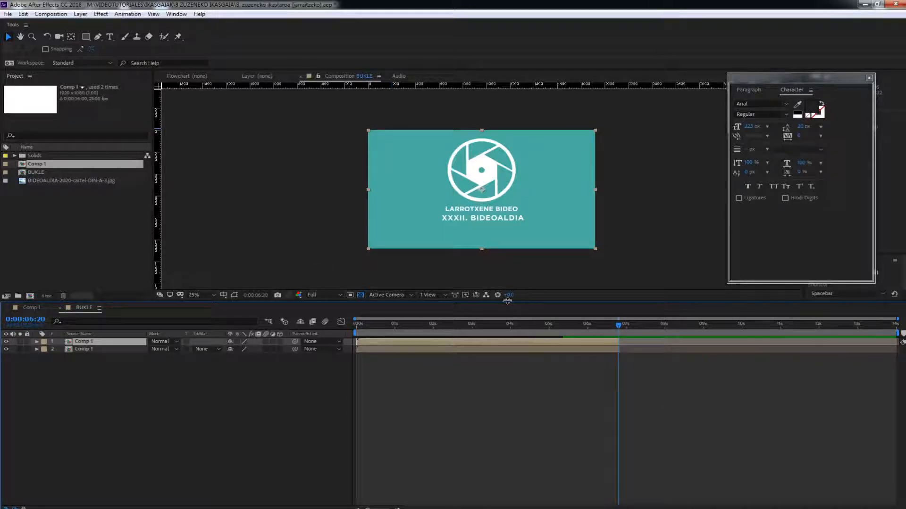
Step: Time-reverse the upper Comp 1 layer and shift it to start at 0:00:06:20, directly after the original
right_click(88, 342)
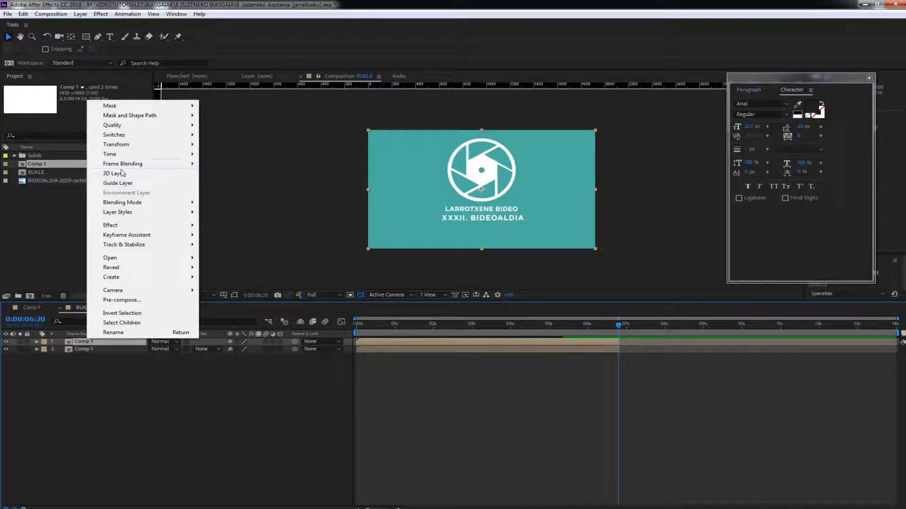
mouse_move(115, 156)
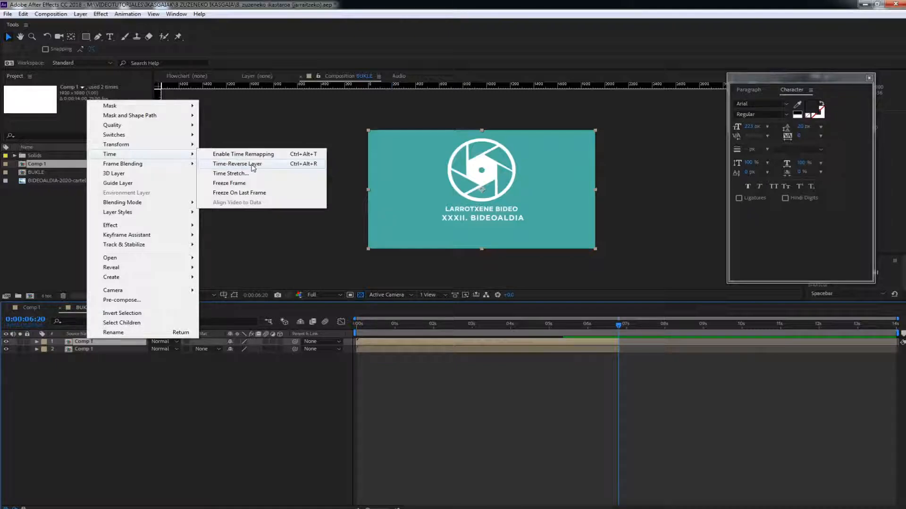
click(302, 165)
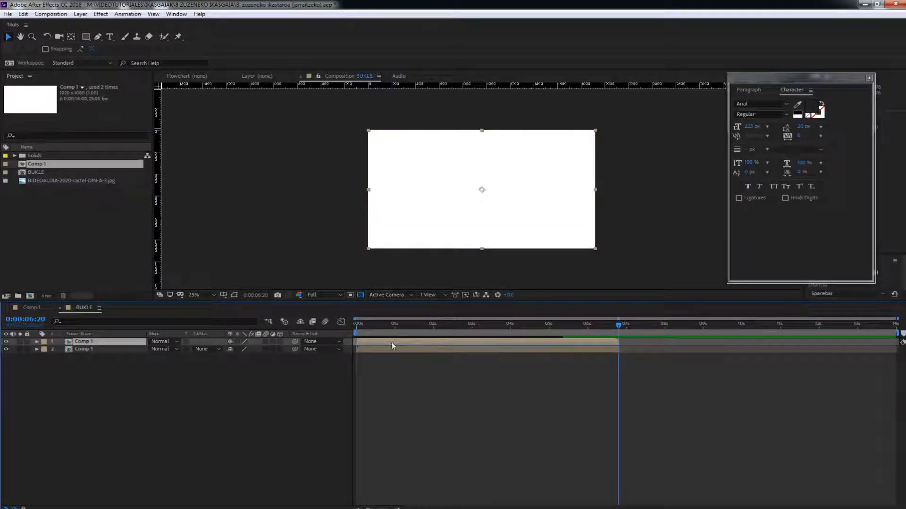
drag(387, 344, 543, 342)
drag(615, 342, 649, 341)
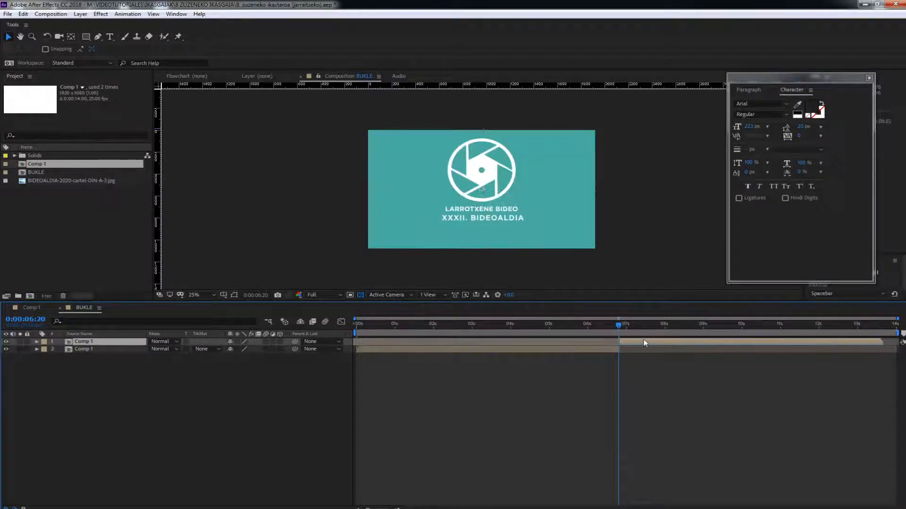
Step: Preview the BUKLE loop, and shorten the work area to finish at the end of the reversed layer
drag(572, 324, 534, 334)
key(space)
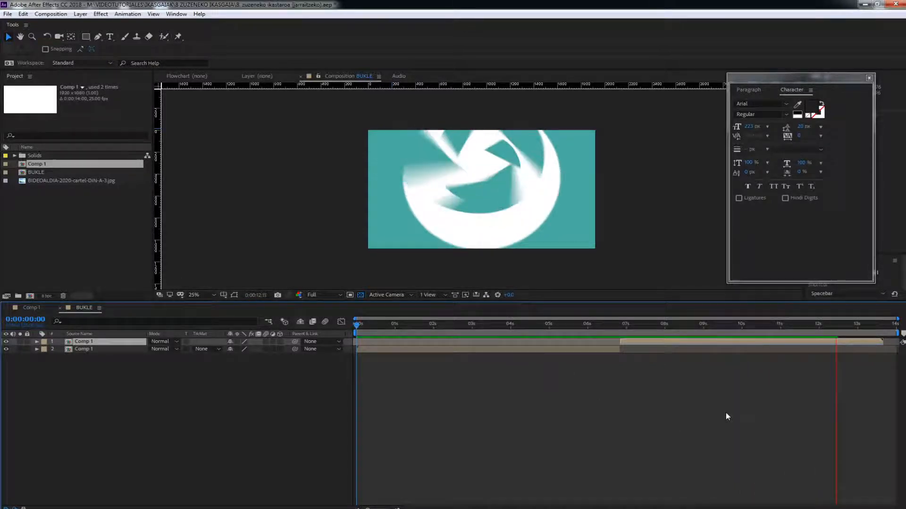
mouse_move(899, 333)
mouse_down()
mouse_move(873, 335)
mouse_move(882, 333)
mouse_up()
click(845, 325)
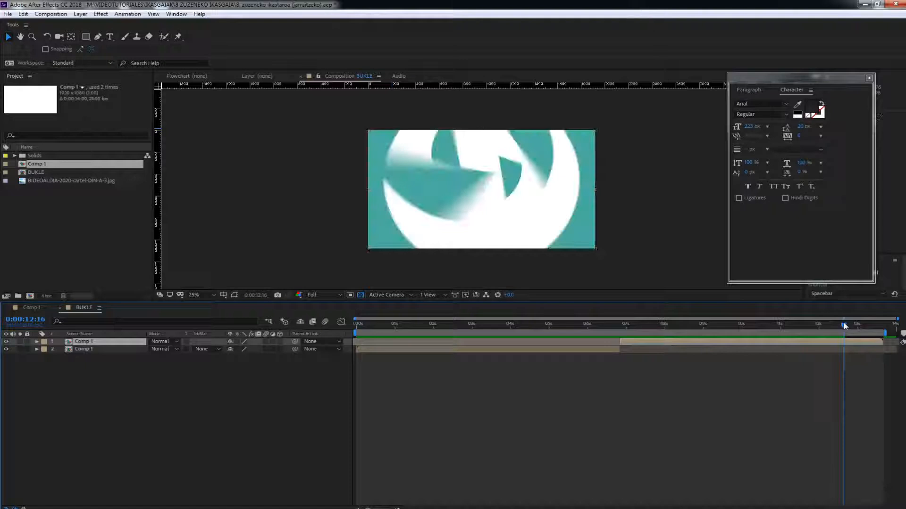
key(space)
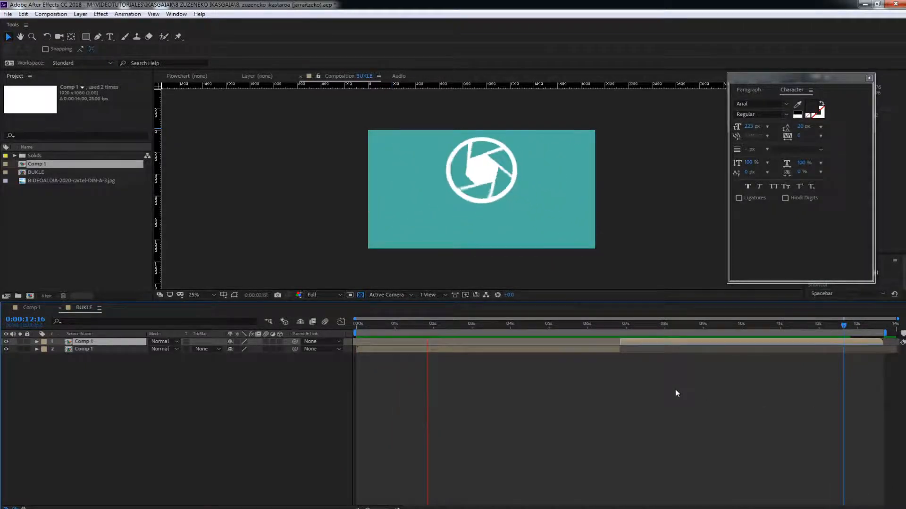
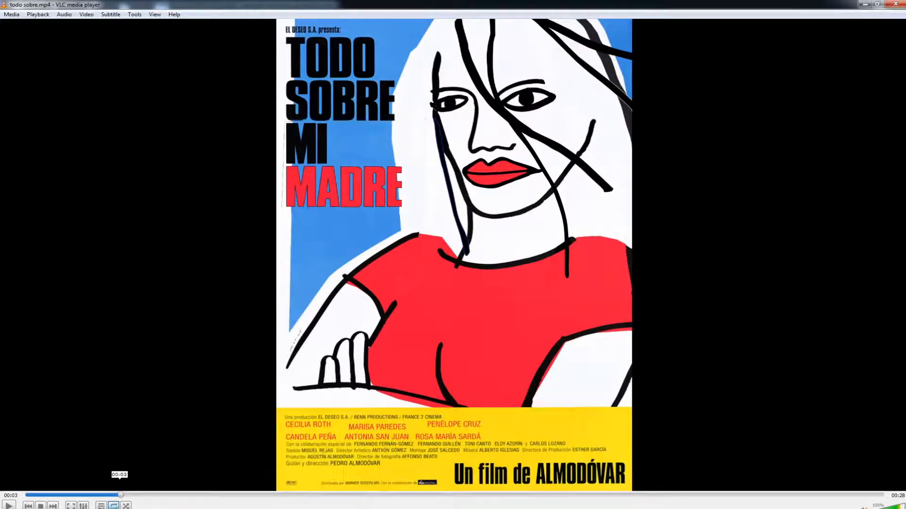
Step: Advance the todo sobre.mp4 poster animation in VLC to 00:04 to examine its motion
drag(120, 495, 160, 495)
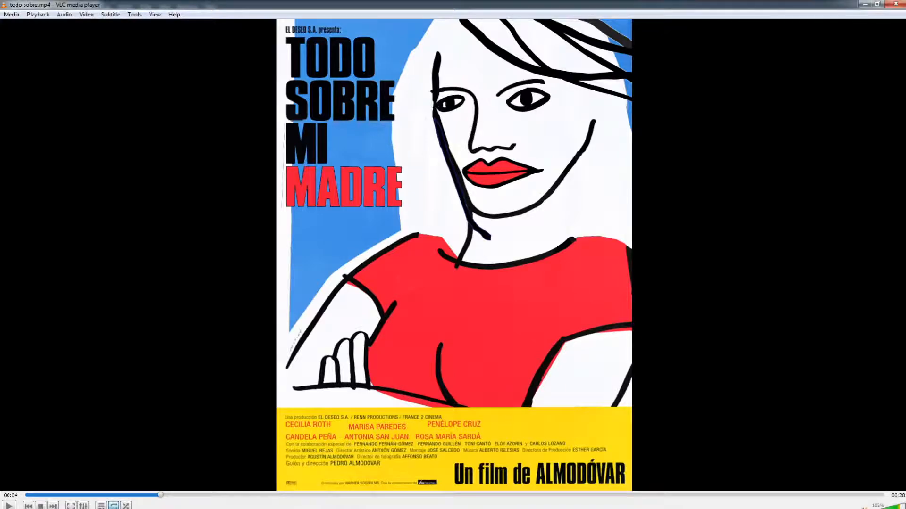
Step: Switch to Photoshop and open the image Poster 13 - Todo Sobre Mi Madre.jpg
mouse_move(302, 508)
key(alt+Tab)
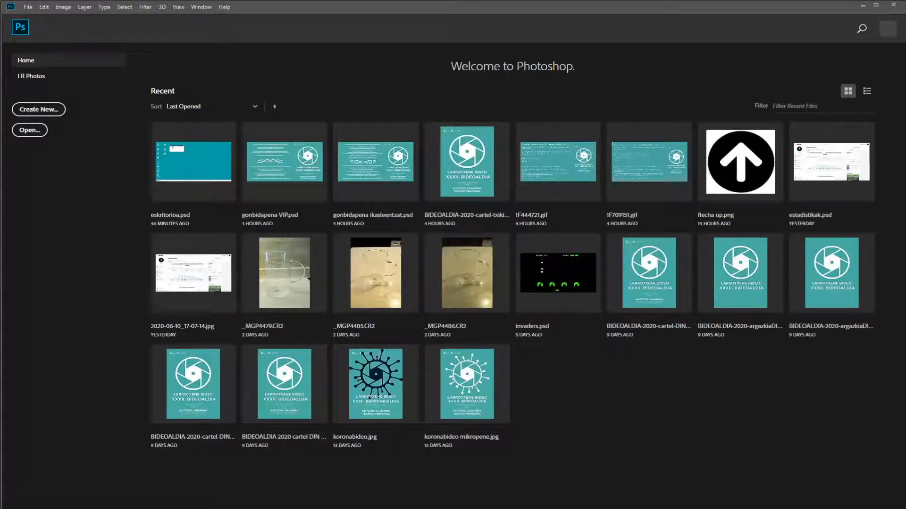
drag(1, 142, 404, 59)
drag(1, 142, 447, 84)
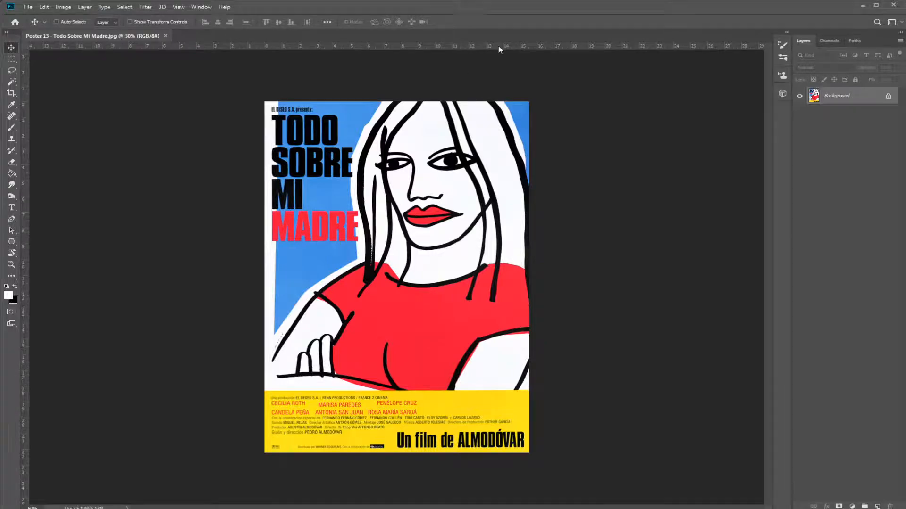
Step: Convert the poster's locked Background into a regular editable layer
scroll(445, 236, up, 5)
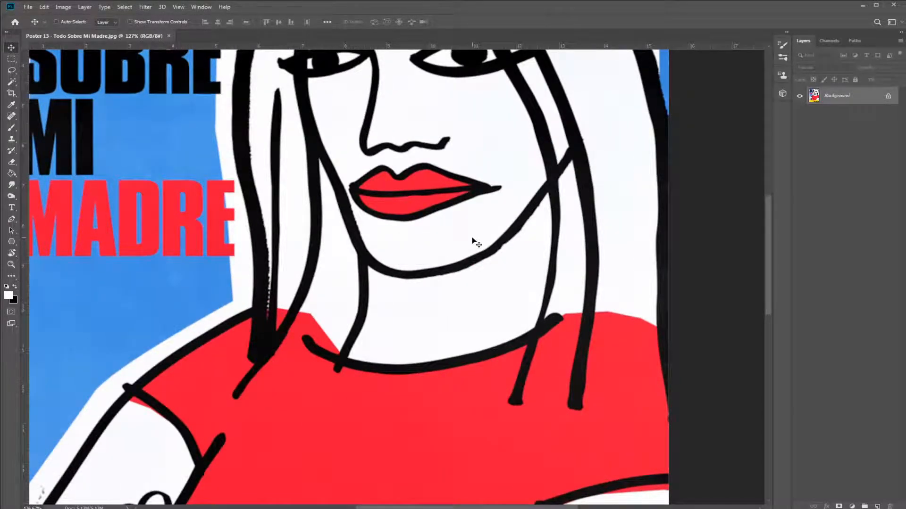
drag(321, 170, 322, 361)
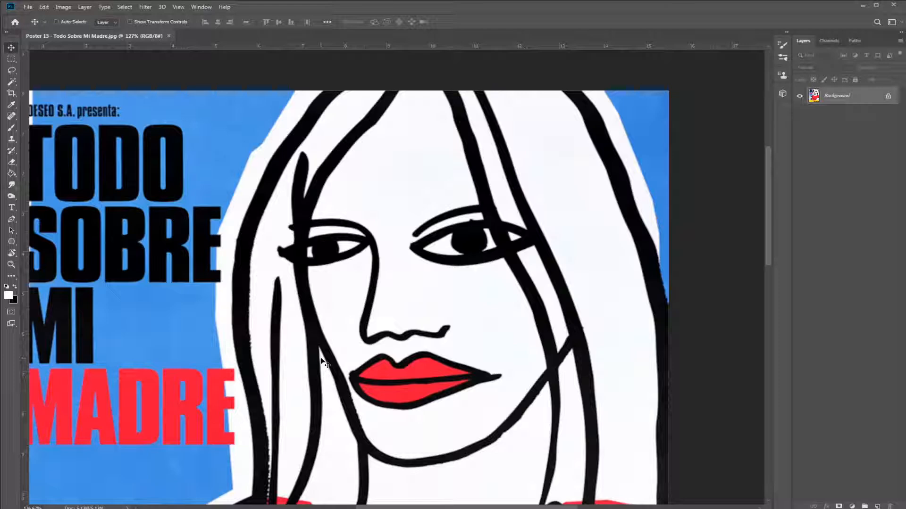
double_click(852, 98)
key(Return)
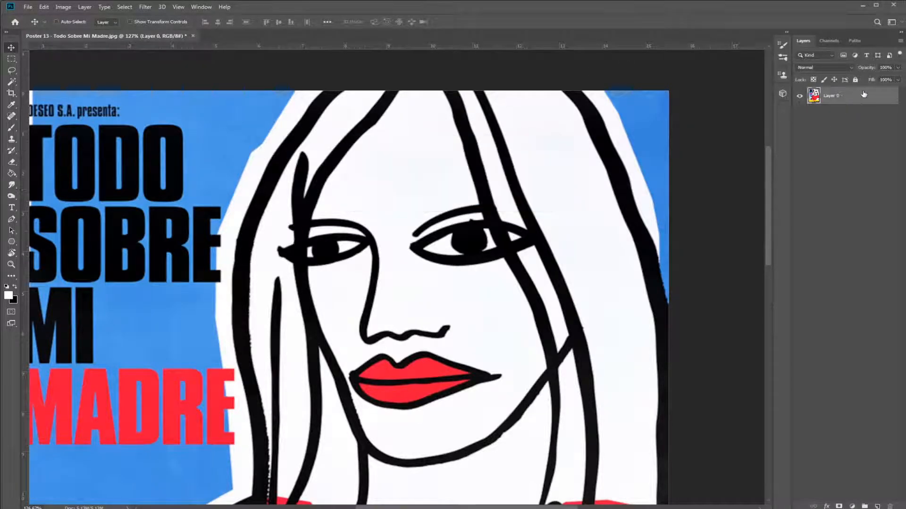
Step: Select the connected black outlines of the face and hair with the Magic Wand tool
key(w)
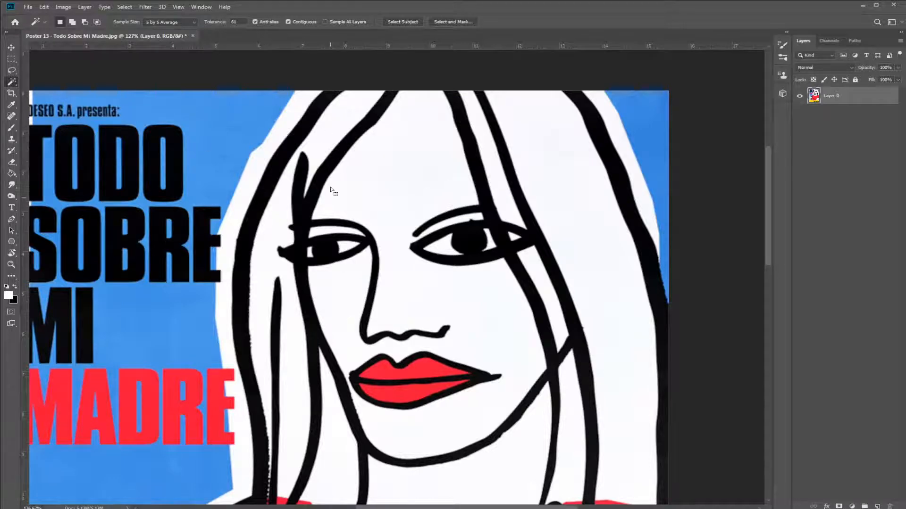
click(324, 171)
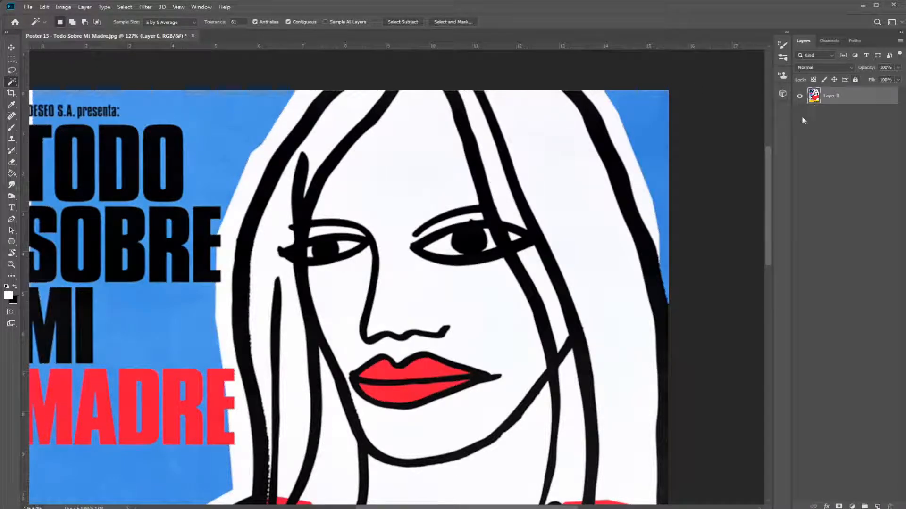
drag(352, 372, 321, 273)
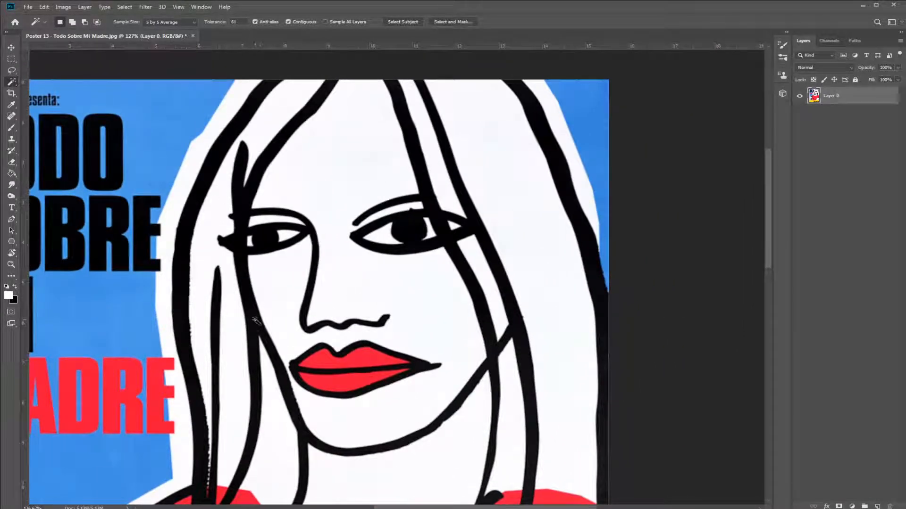
right_click(12, 81)
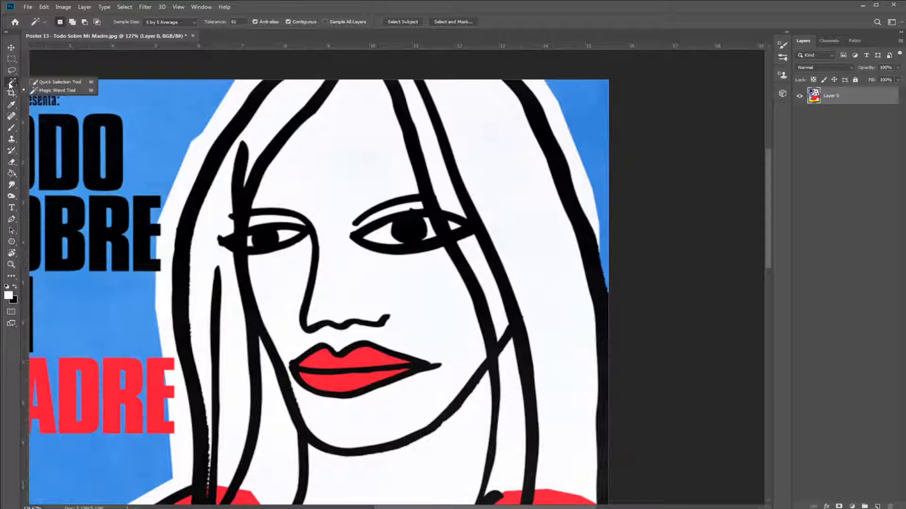
click(48, 83)
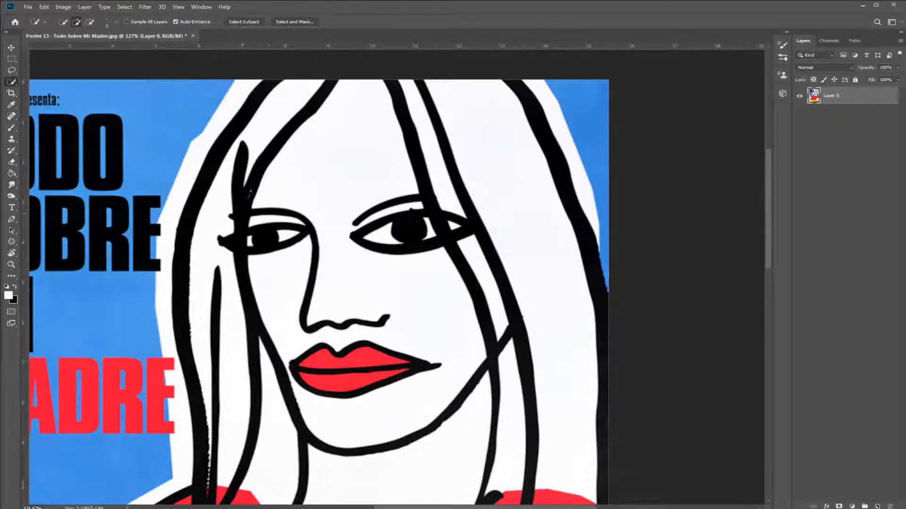
right_click(14, 82)
click(62, 93)
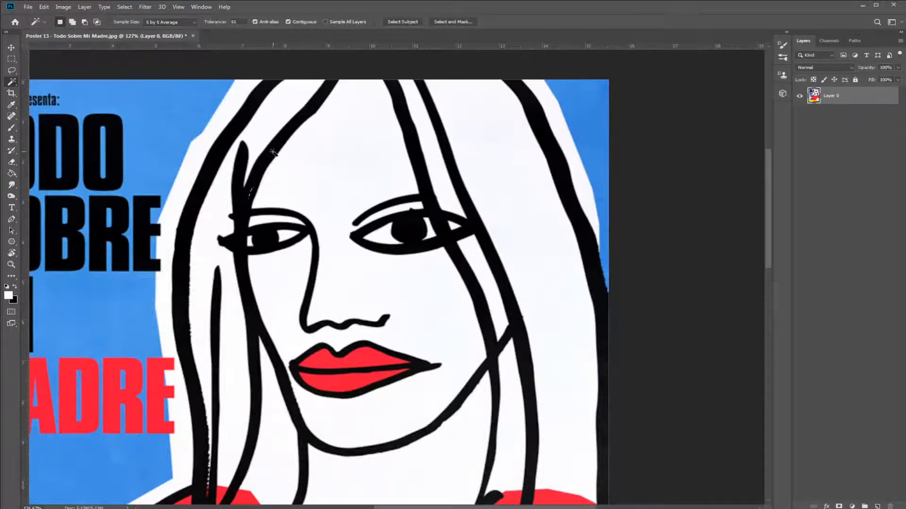
click(271, 167)
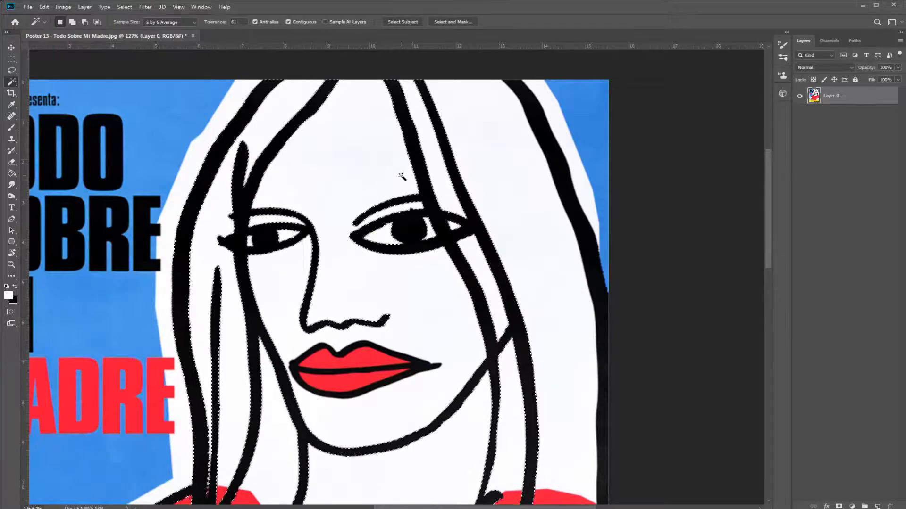
Step: Examine the selected black outlines across the hair, eyes, chin, neck and shoulders
drag(292, 142, 284, 189)
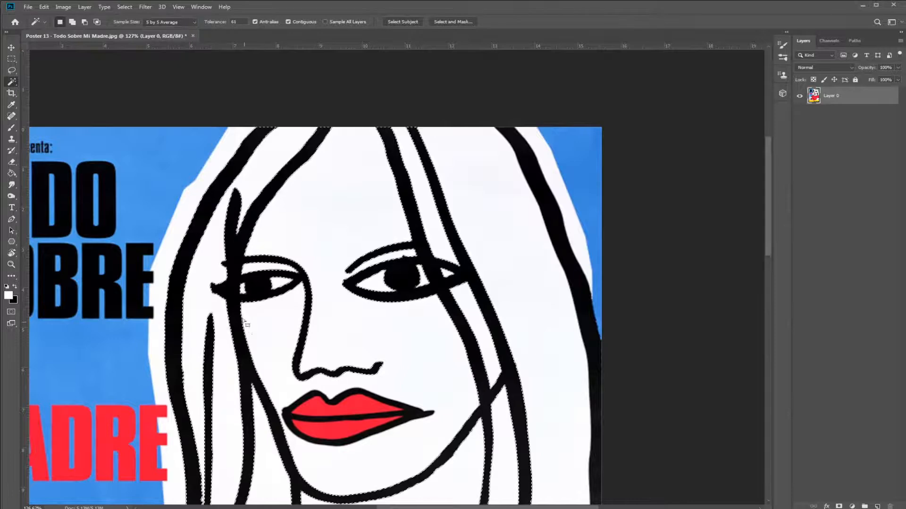
drag(521, 358, 522, 293)
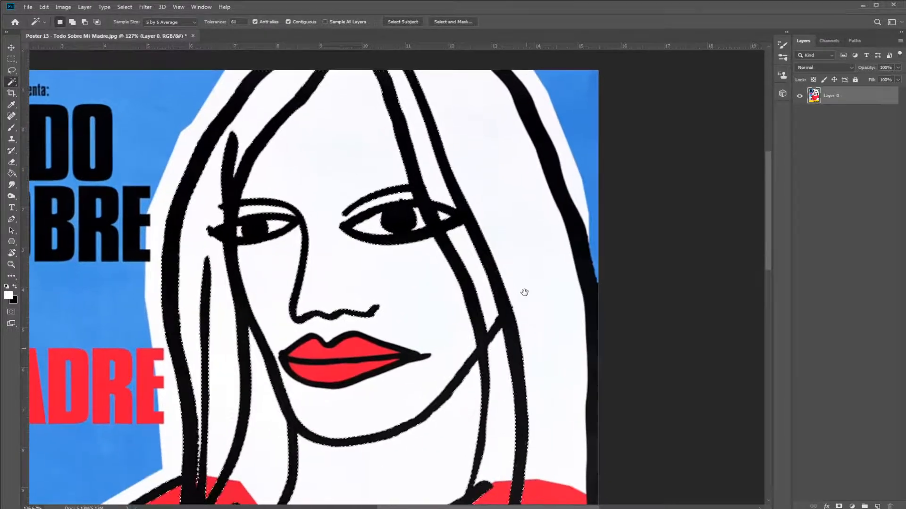
drag(285, 291, 346, 199)
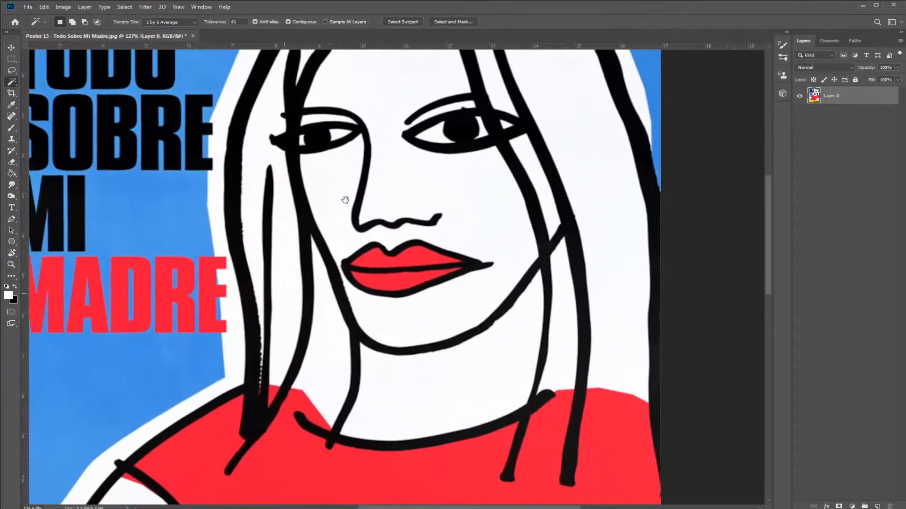
drag(328, 251, 314, 222)
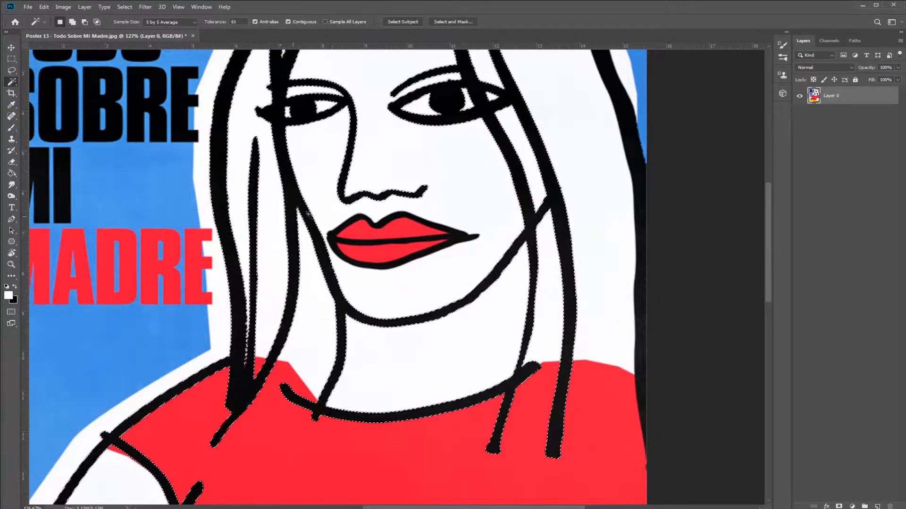
drag(300, 200, 293, 275)
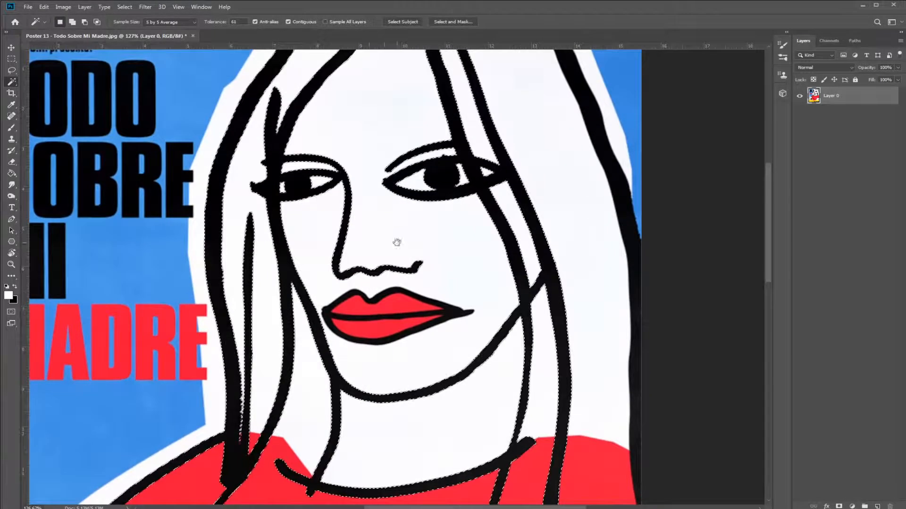
drag(366, 186, 359, 297)
drag(289, 262, 230, 233)
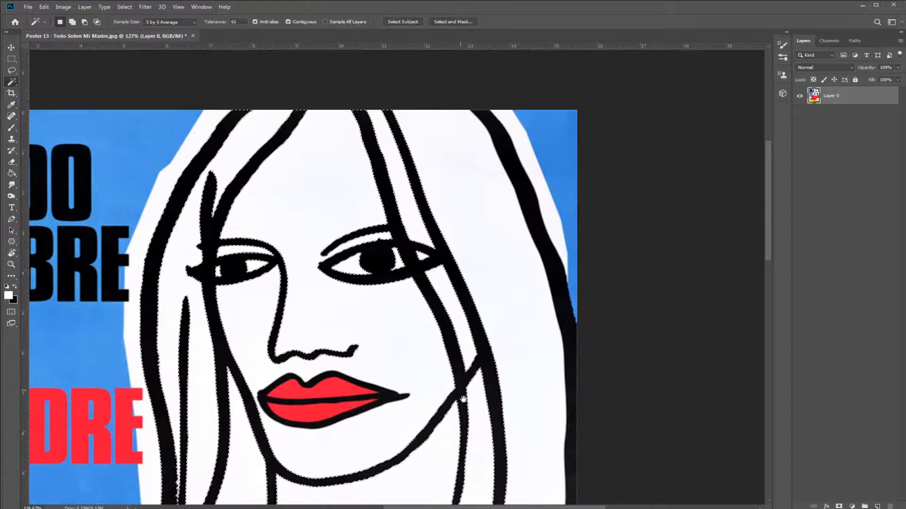
drag(424, 289, 382, 228)
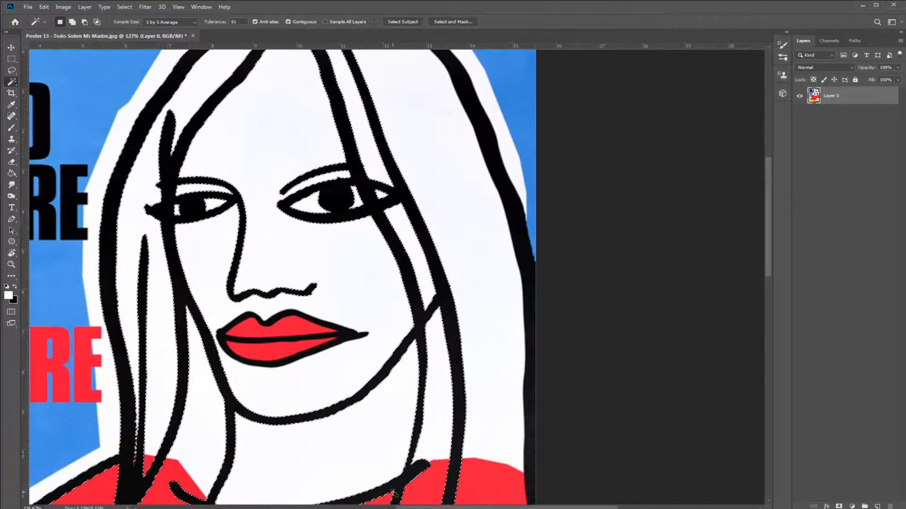
drag(353, 420, 316, 324)
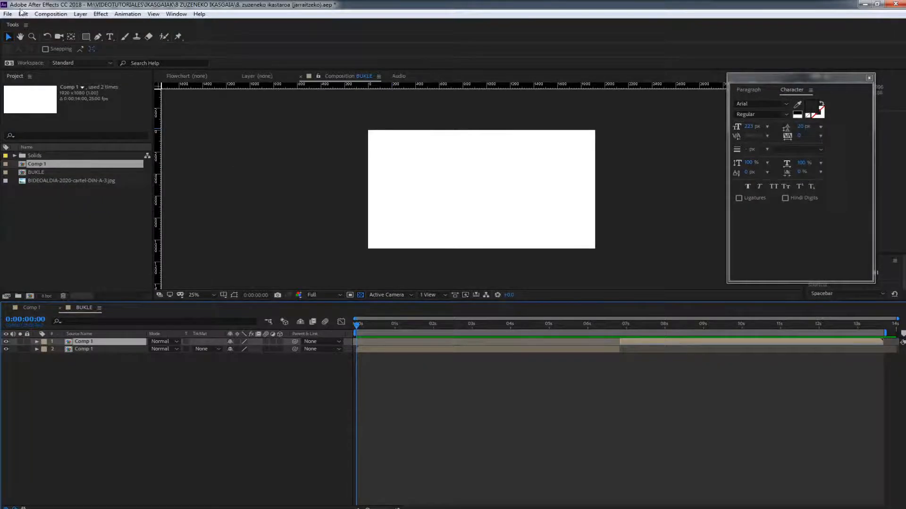
Step: Switch to After Effects and start a new empty project
click(8, 14)
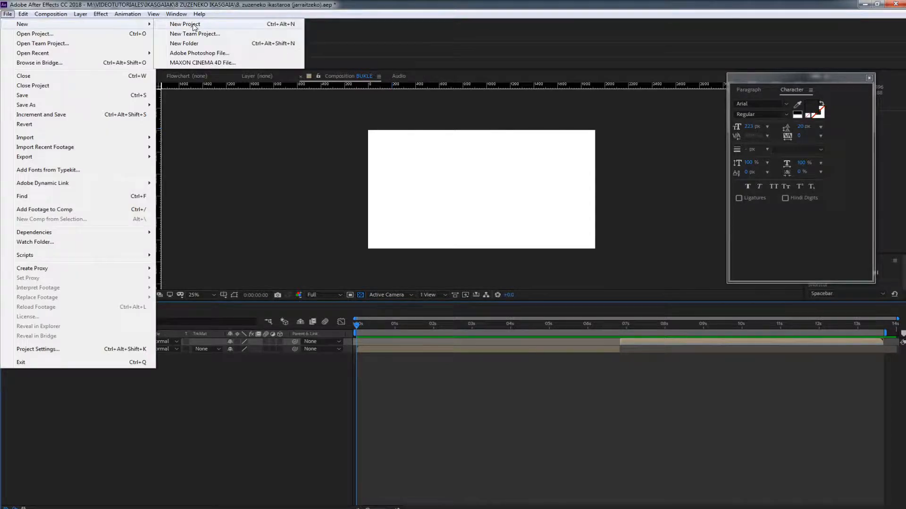
click(193, 25)
click(490, 273)
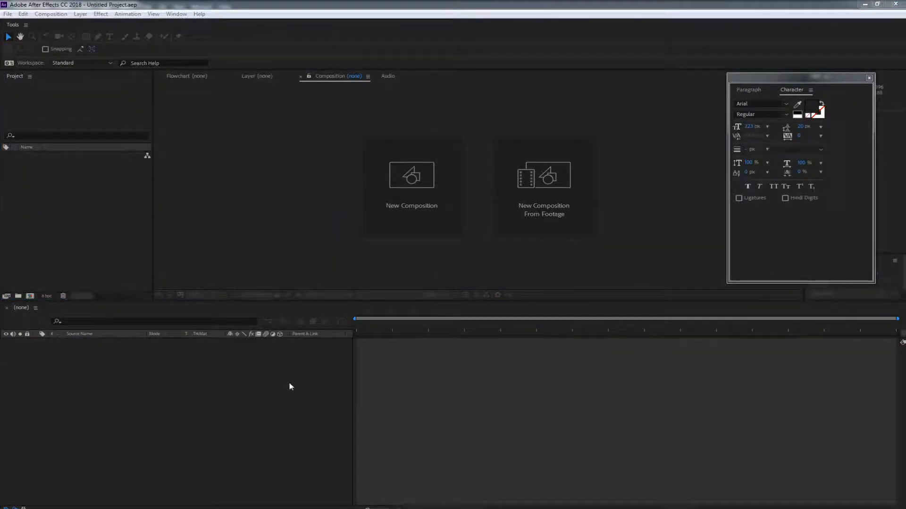
Step: Switch back to Photoshop and check the outline selection in Quick Mask mode and around the face
drag(167, 177, 86, 201)
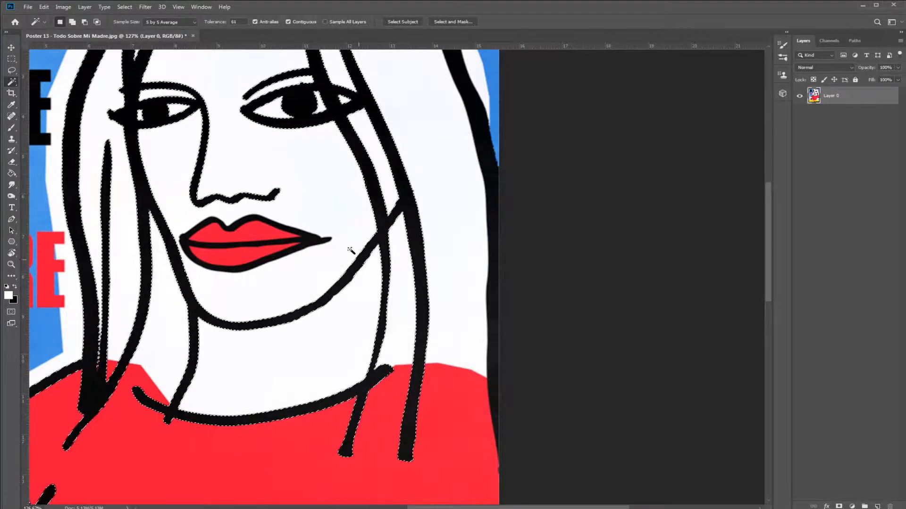
key(q)
key(q)
drag(368, 268, 414, 333)
drag(308, 228, 317, 286)
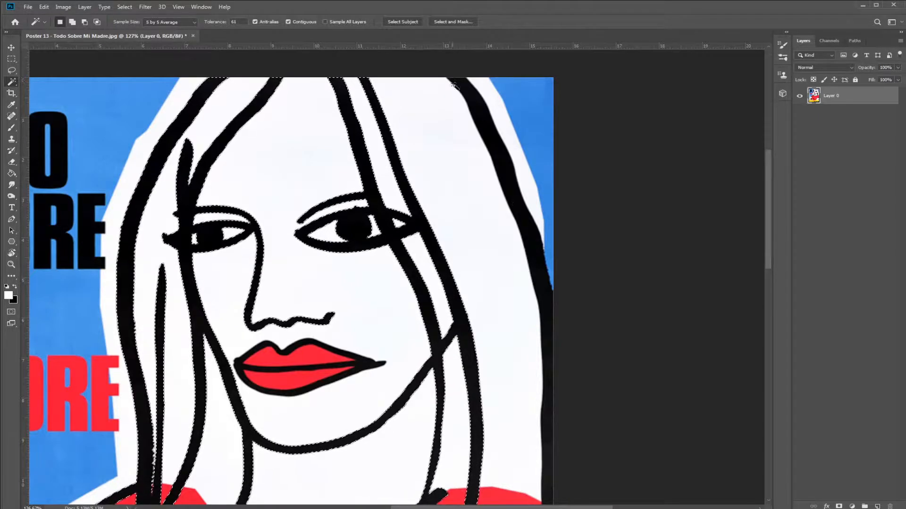
drag(527, 369, 490, 260)
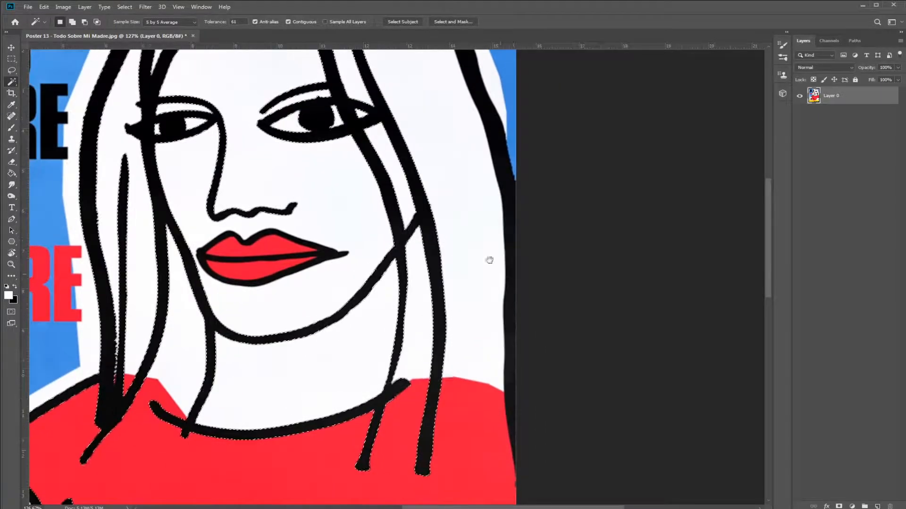
Step: Select the outermost black hair line along the poster's right edge and examine its extent
drag(442, 138, 370, 203)
drag(372, 358, 400, 505)
drag(345, 212, 355, 162)
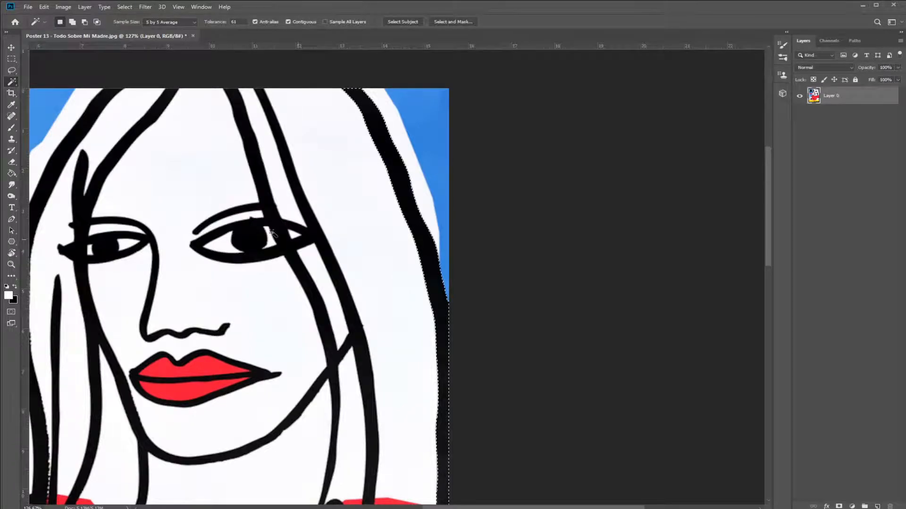
drag(341, 365, 313, 268)
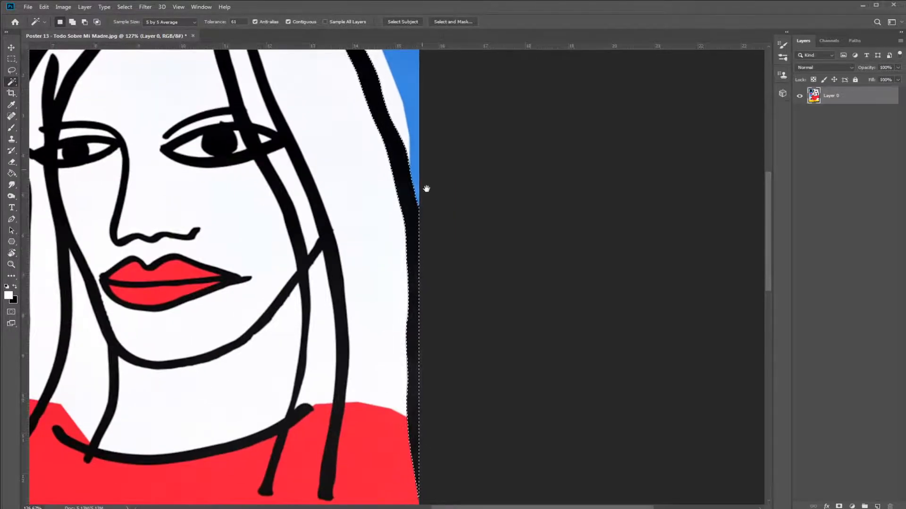
drag(351, 172, 394, 251)
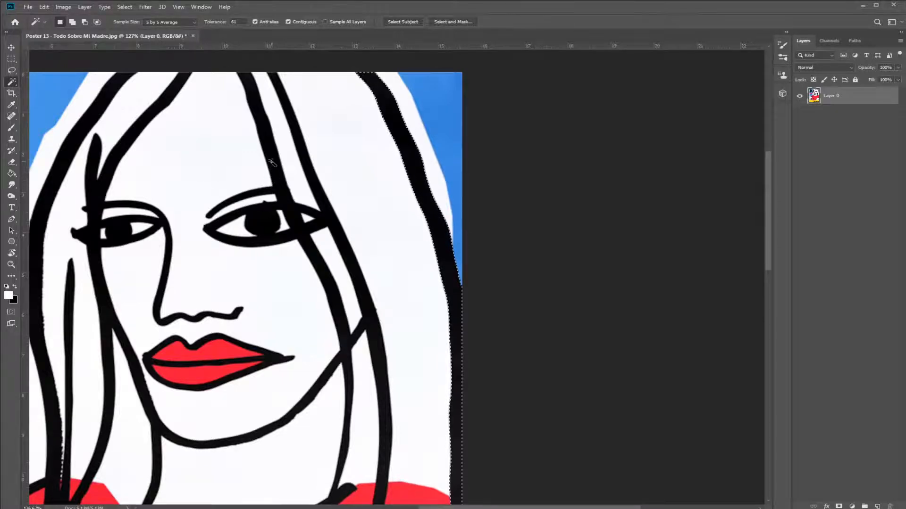
Step: Select the connected black face and hair outlines again and show the selection as a Quick Mask
click(271, 162)
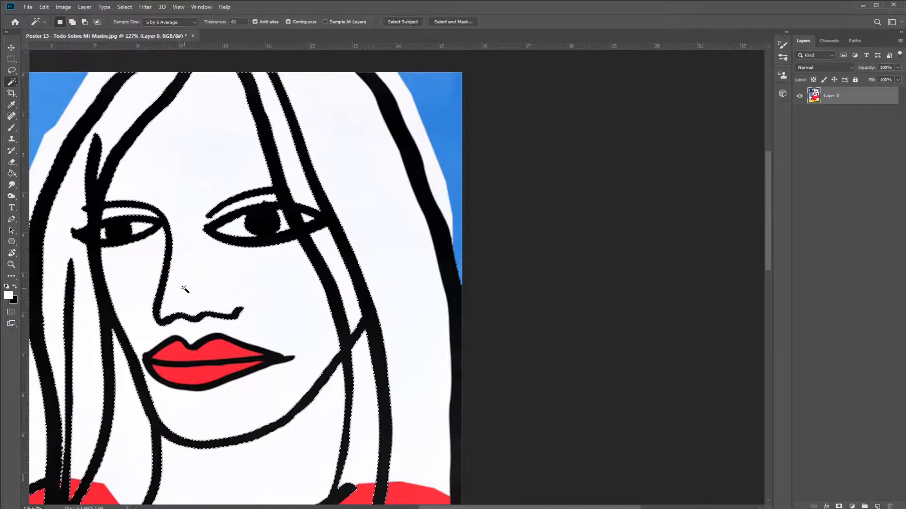
key(ctrl+d)
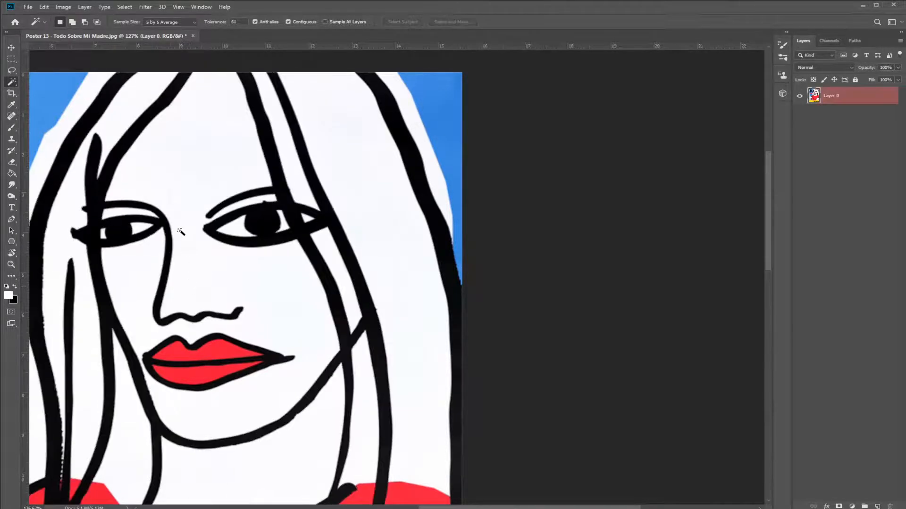
key(q)
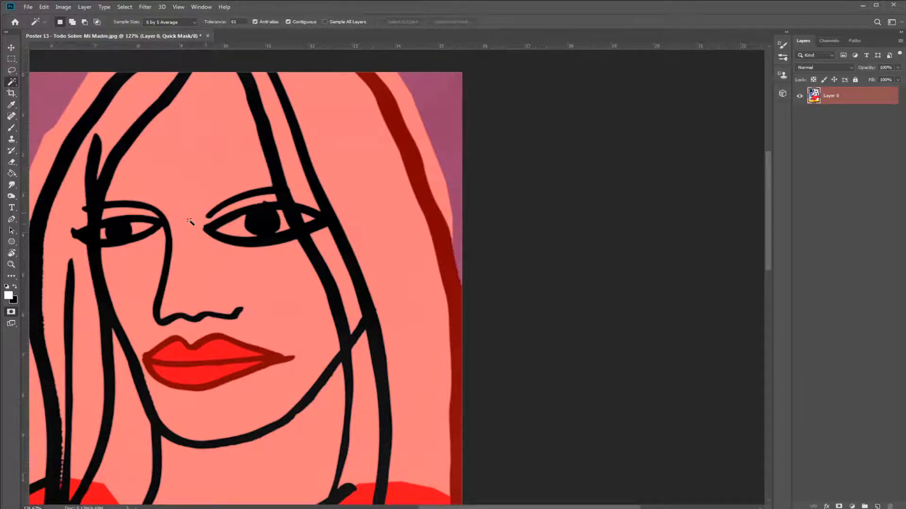
Step: Paint black with the Brush over the larger eye and its upper lid line to remove them from the Quick Mask selection
key(b)
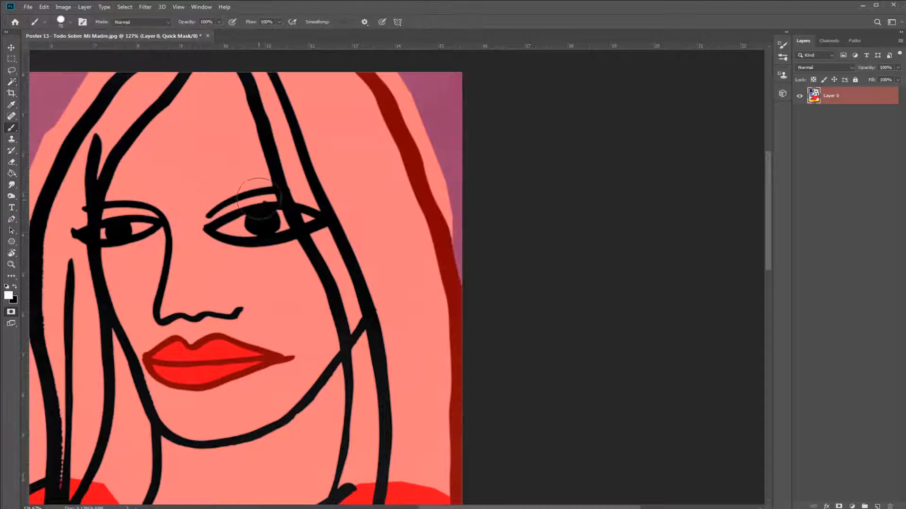
drag(194, 184, 244, 249)
key(ctrl+z)
key(x)
mouse_move(224, 189)
mouse_down()
mouse_move(205, 192)
mouse_move(234, 239)
mouse_move(213, 230)
mouse_up()
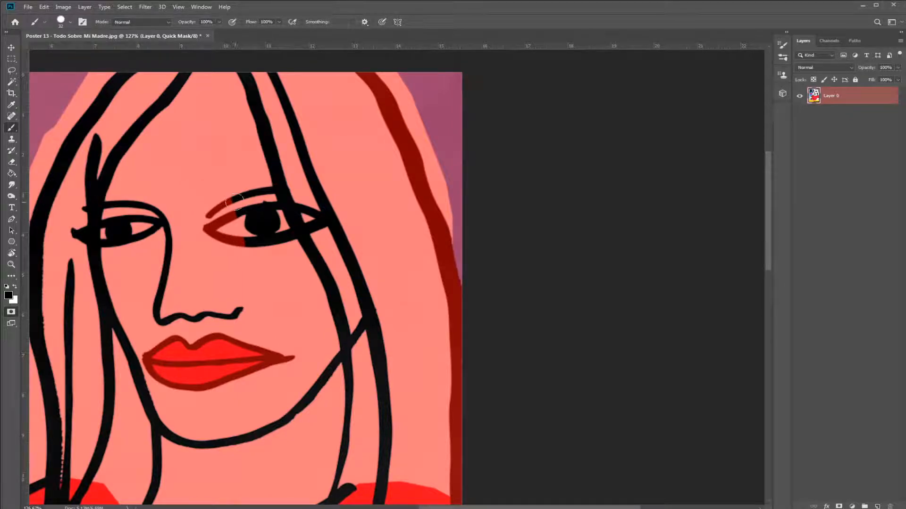
drag(241, 239, 259, 211)
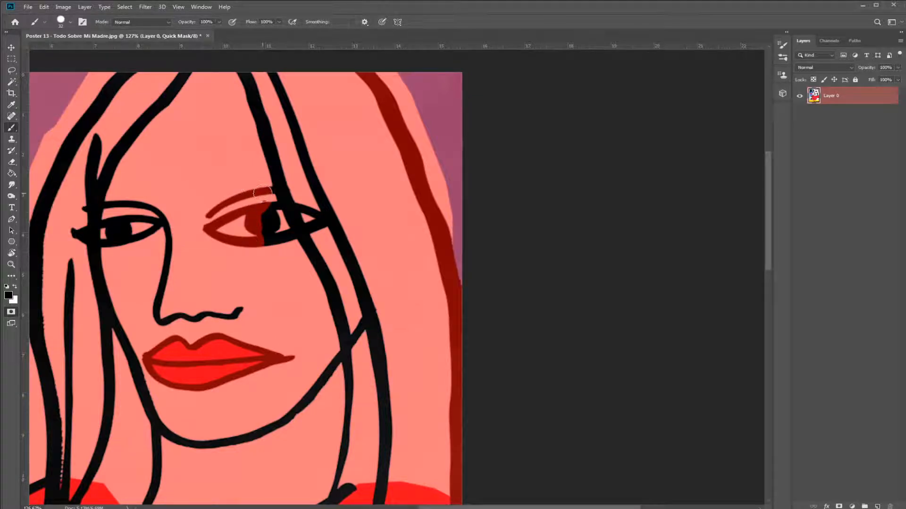
mouse_move(261, 191)
mouse_down()
mouse_move(281, 239)
mouse_move(283, 231)
mouse_move(269, 246)
mouse_up()
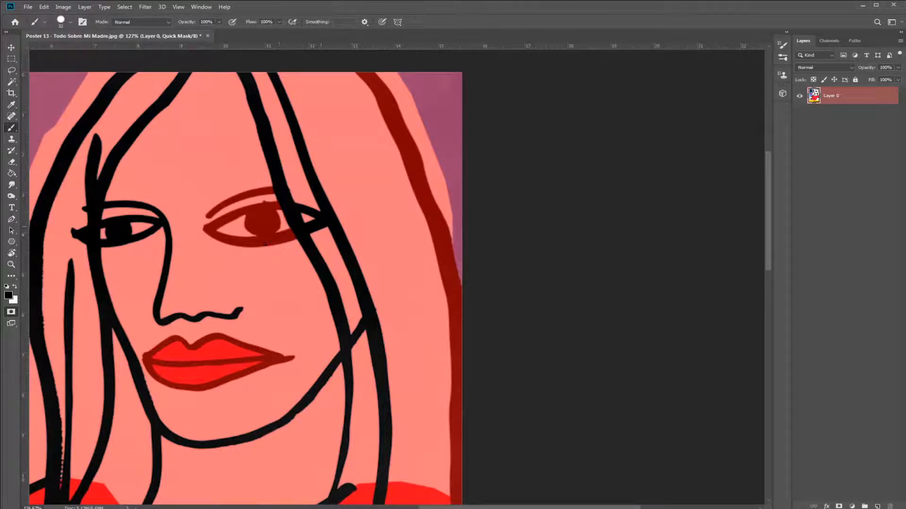
Step: Paint black in the Quick Mask over the hair line beside the larger eye and the adjoining end of the jaw line
mouse_move(317, 223)
mouse_down()
mouse_move(308, 201)
mouse_move(330, 236)
mouse_move(289, 101)
mouse_move(263, 55)
mouse_move(373, 292)
mouse_move(359, 273)
mouse_move(386, 346)
mouse_move(370, 316)
mouse_move(363, 348)
mouse_move(355, 255)
mouse_move(387, 365)
mouse_move(389, 357)
mouse_move(382, 390)
mouse_up()
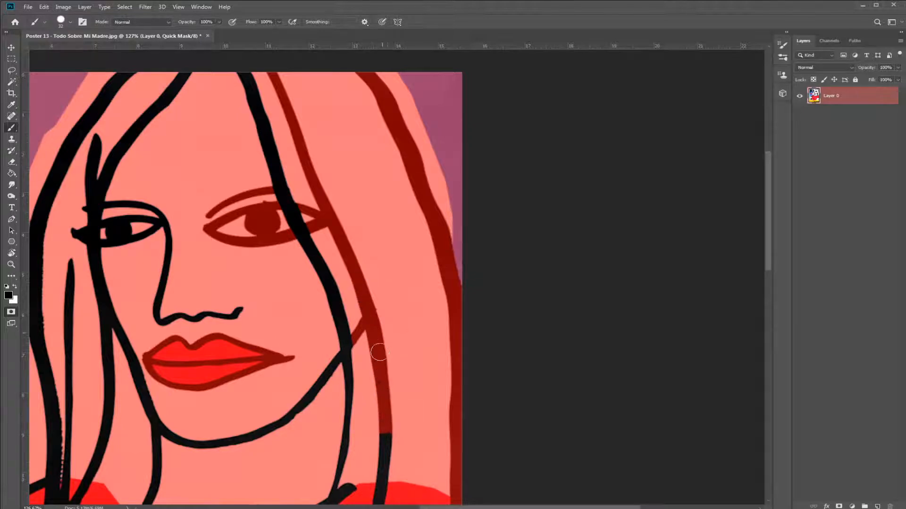
drag(354, 321, 331, 204)
drag(299, 281, 303, 255)
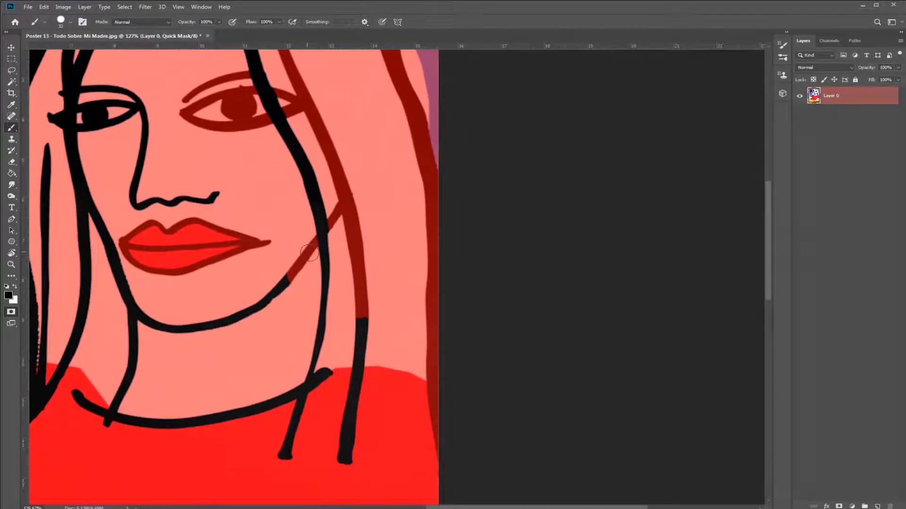
Step: Mask out the jaw line toward the chin, the lower end of the same hair line, and most of the neckline
drag(295, 291, 229, 323)
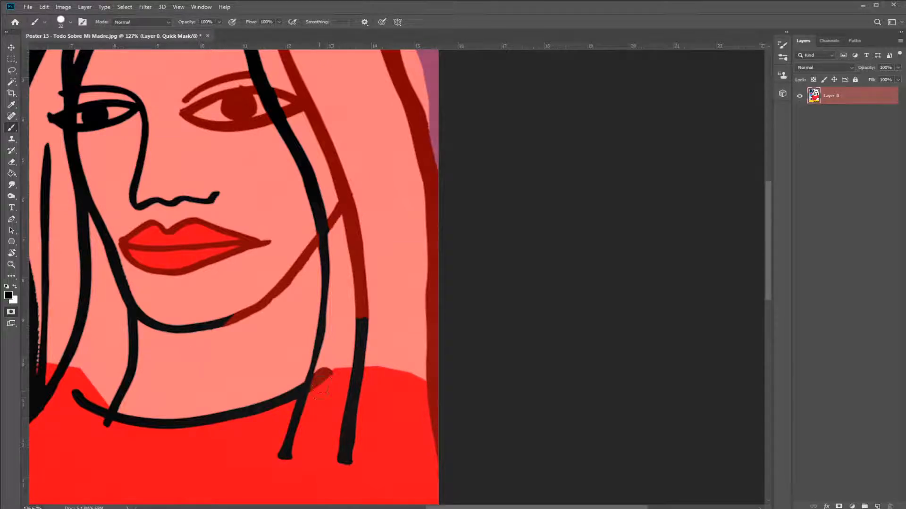
drag(364, 315, 356, 421)
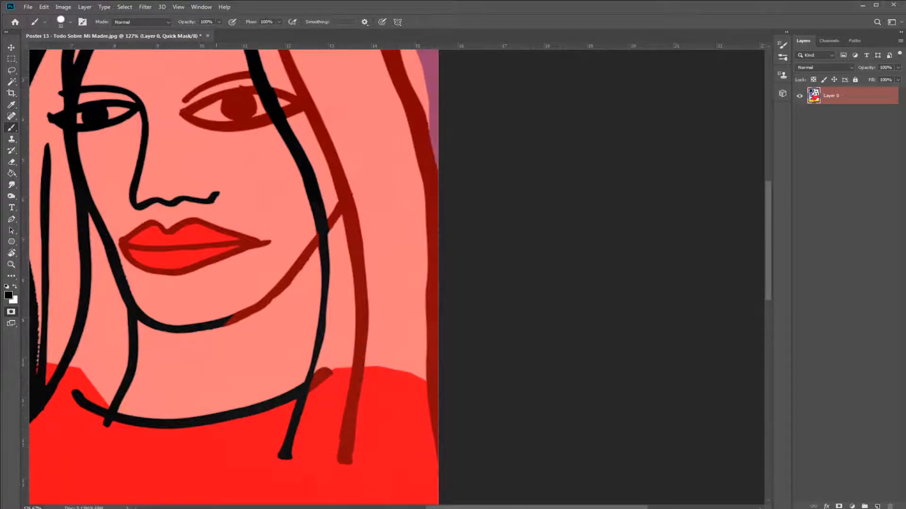
drag(266, 404, 247, 414)
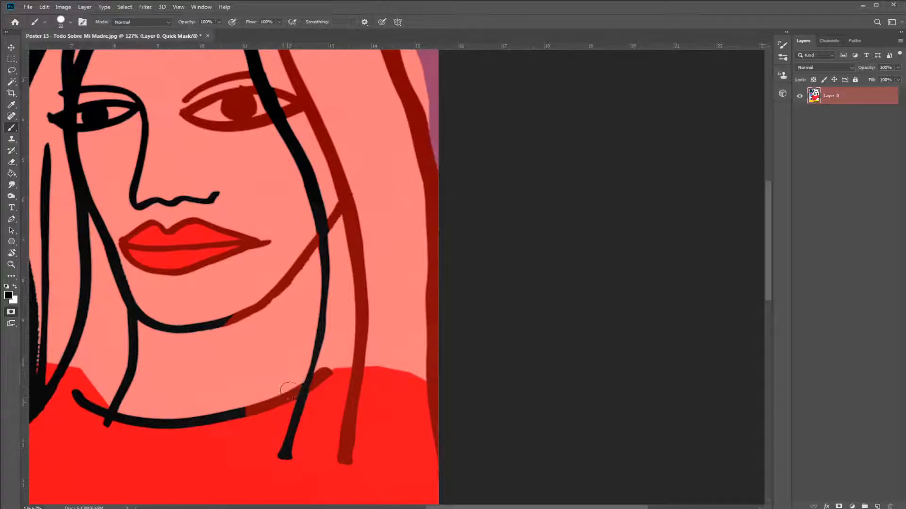
drag(247, 411, 150, 431)
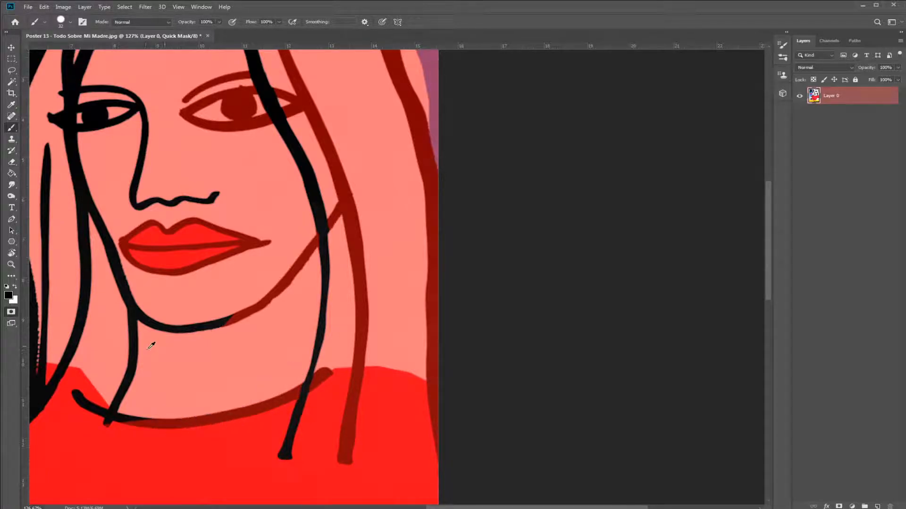
Step: Enlarge the brush to 215 px and paint black over the smaller eye, nose, chin, neck and nearby hair outlines
drag(199, 344, 233, 359)
mouse_move(178, 354)
mouse_down()
mouse_move(108, 237)
mouse_move(66, 293)
mouse_move(80, 95)
mouse_move(120, 115)
mouse_move(168, 228)
mouse_up()
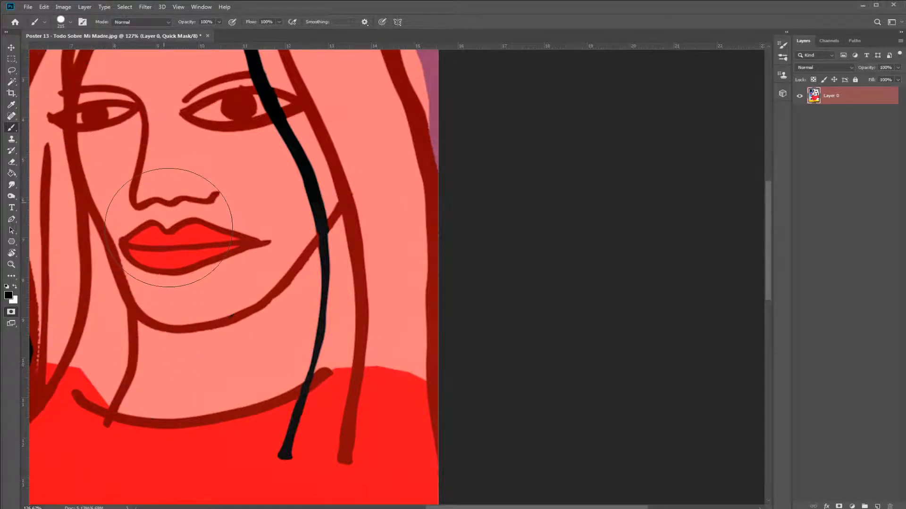
mouse_move(56, 211)
mouse_down()
mouse_move(169, 339)
mouse_move(150, 337)
mouse_up()
drag(217, 128, 242, 133)
drag(148, 377, 145, 426)
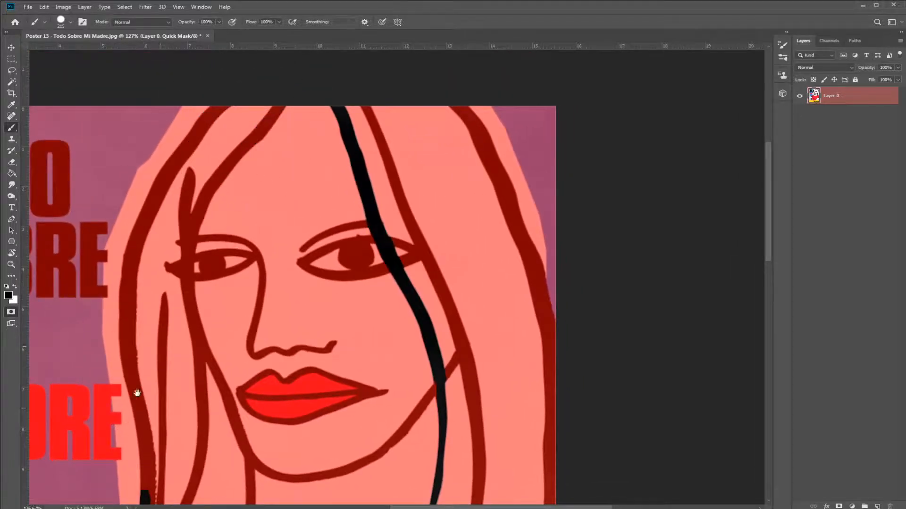
Step: Paint black over the remaining hair, arm, hand and body outlines, keeping only the hair strand that crosses the larger eye unmasked
drag(177, 324, 196, 180)
mouse_move(134, 377)
mouse_down()
mouse_move(161, 386)
mouse_move(71, 448)
mouse_up()
drag(163, 289, 196, 184)
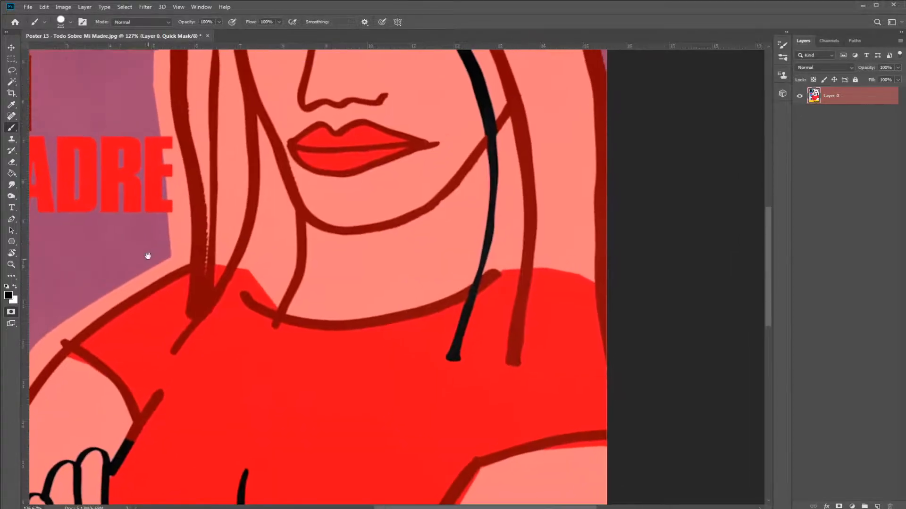
drag(48, 479, 207, 506)
drag(237, 301, 258, 110)
mouse_move(314, 332)
mouse_down()
mouse_move(370, 365)
mouse_move(102, 330)
mouse_up()
mouse_move(187, 298)
mouse_down()
mouse_move(196, 321)
mouse_move(175, 419)
mouse_up()
drag(186, 222, 145, 366)
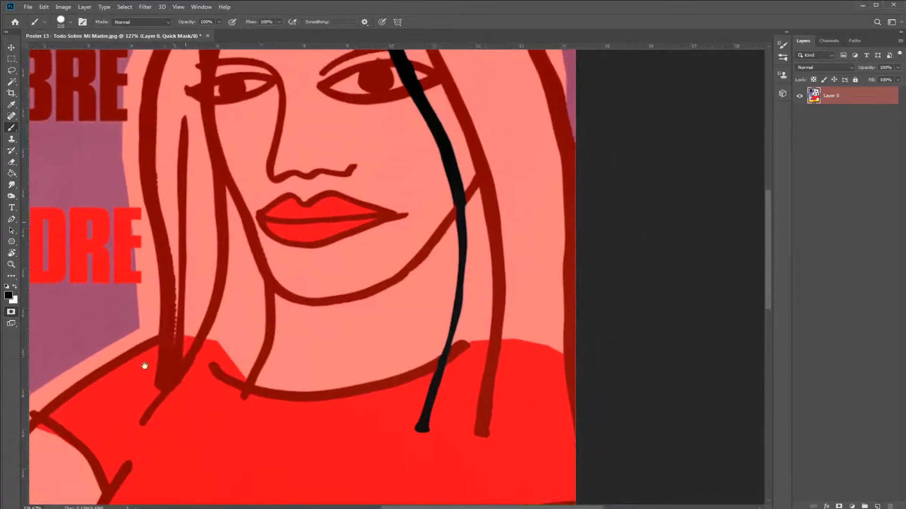
scroll(219, 324, down, 2)
scroll(211, 299, down, 3)
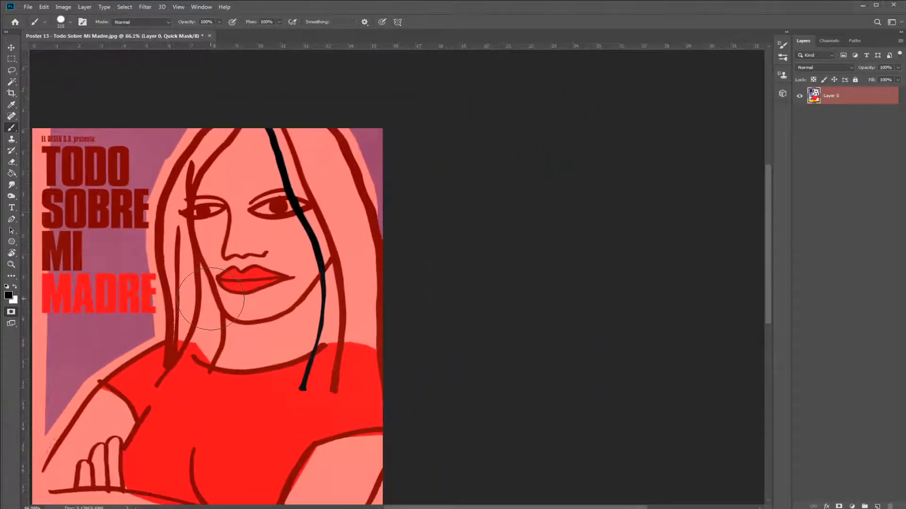
Step: Convert the Quick Mask over the black hair strand into a selection and cut it to a new layer
key(q)
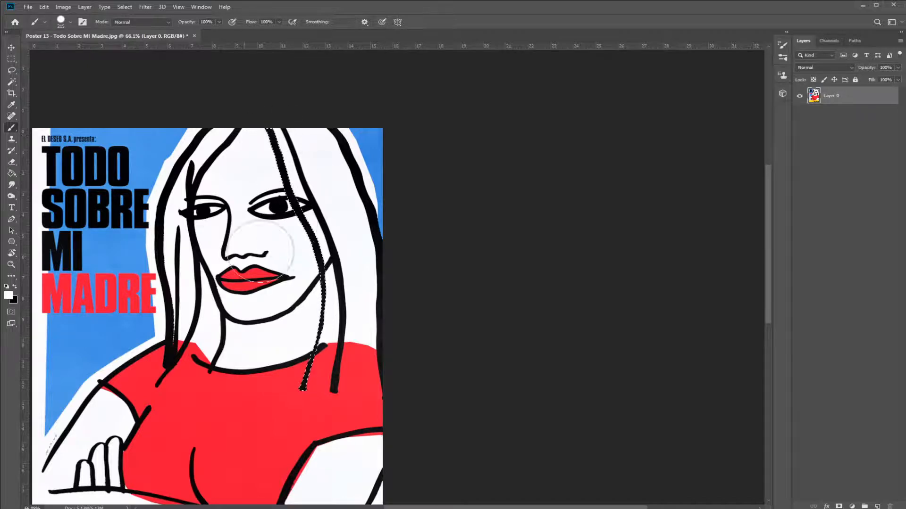
key(ctrl+shift+j)
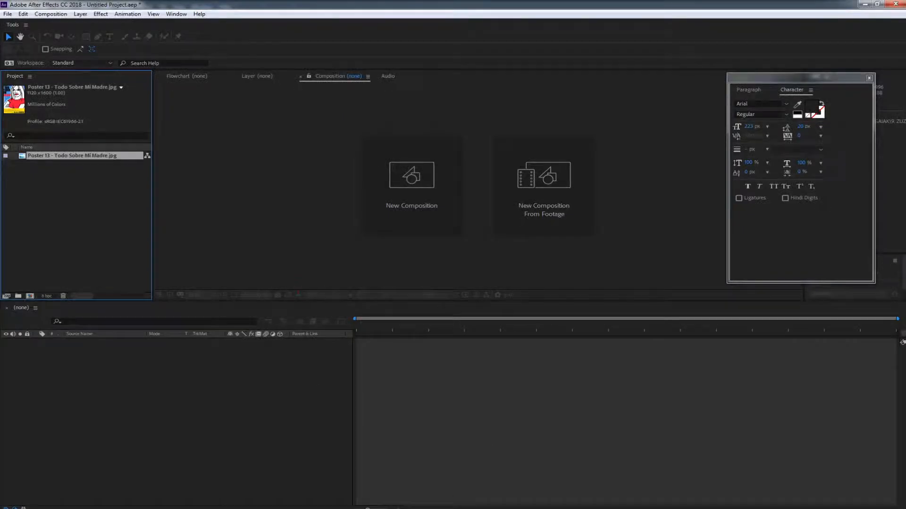
Step: Switch to After Effects, create a composition from the poster image, and enlarge the composition viewer around the face
drag(116, 368, 118, 371)
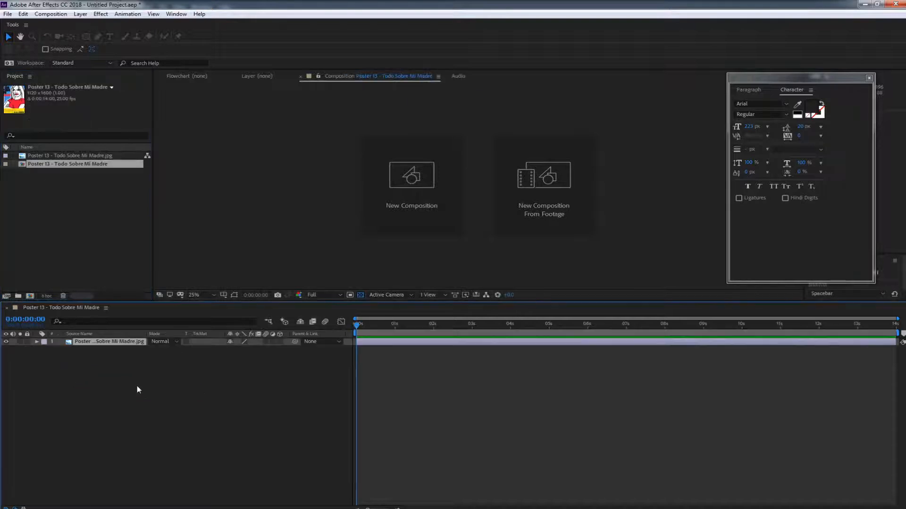
scroll(357, 193, up, 5)
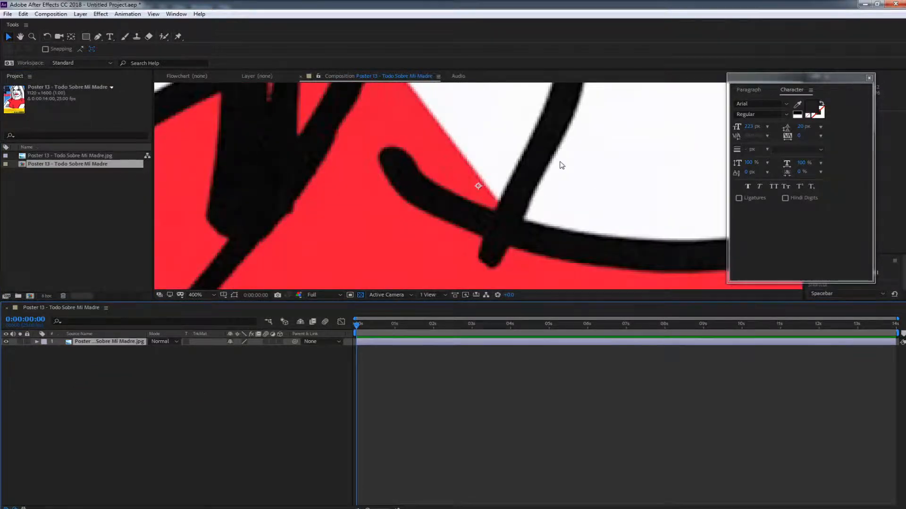
scroll(573, 179, down, 4)
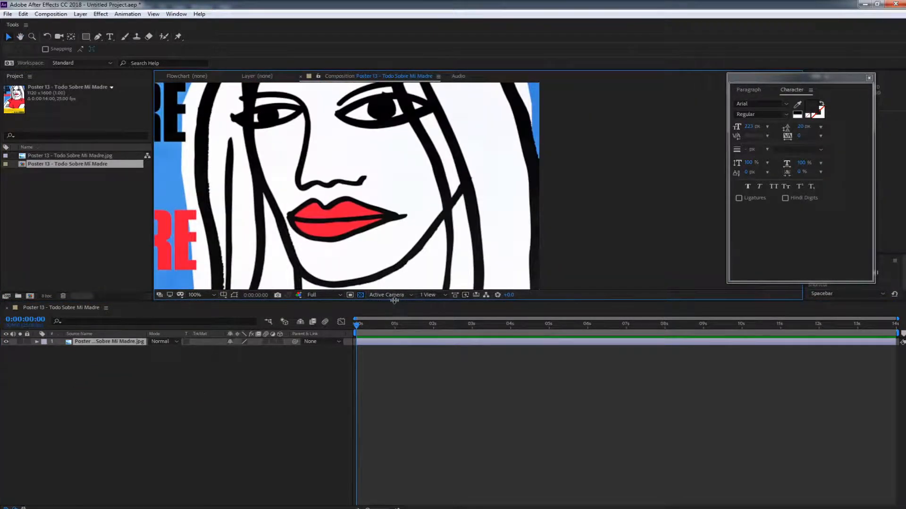
drag(394, 300, 422, 445)
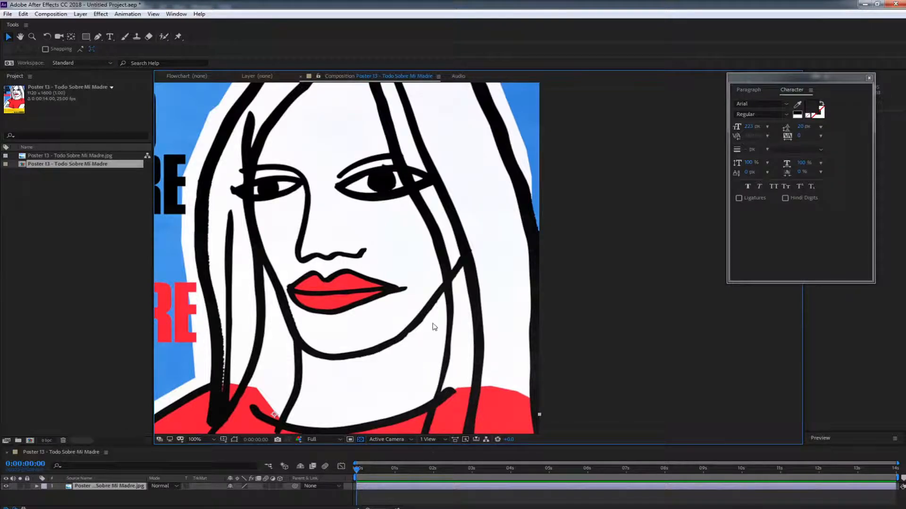
drag(402, 359, 397, 236)
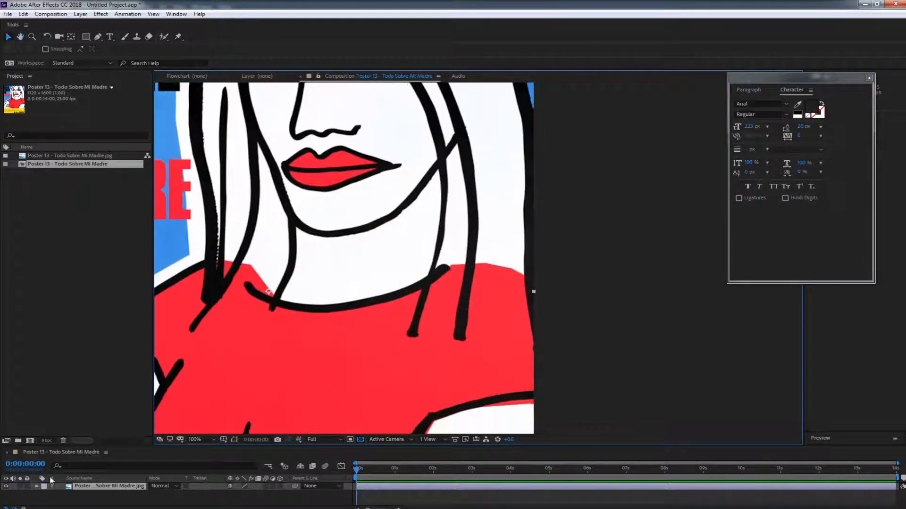
Step: Apply the Color Range keying effect to the poster layer and place its effect controls beside the artwork
right_click(95, 493)
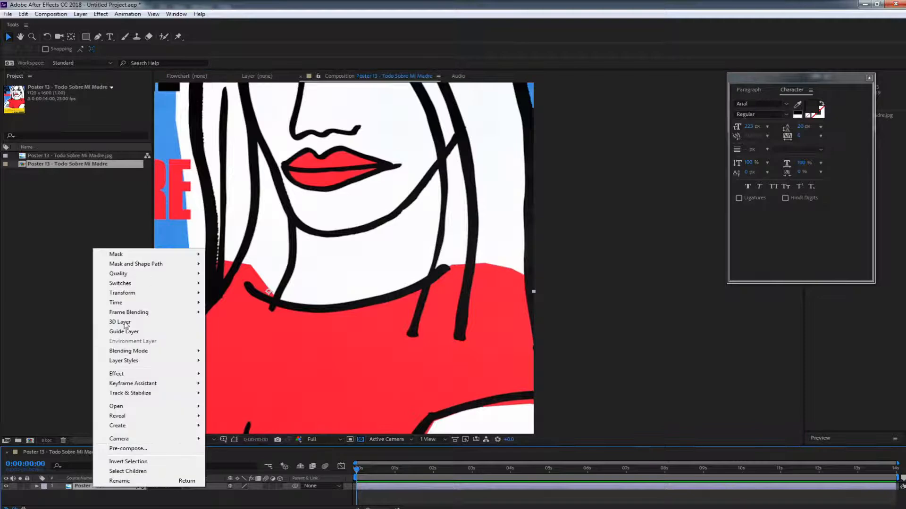
mouse_move(125, 375)
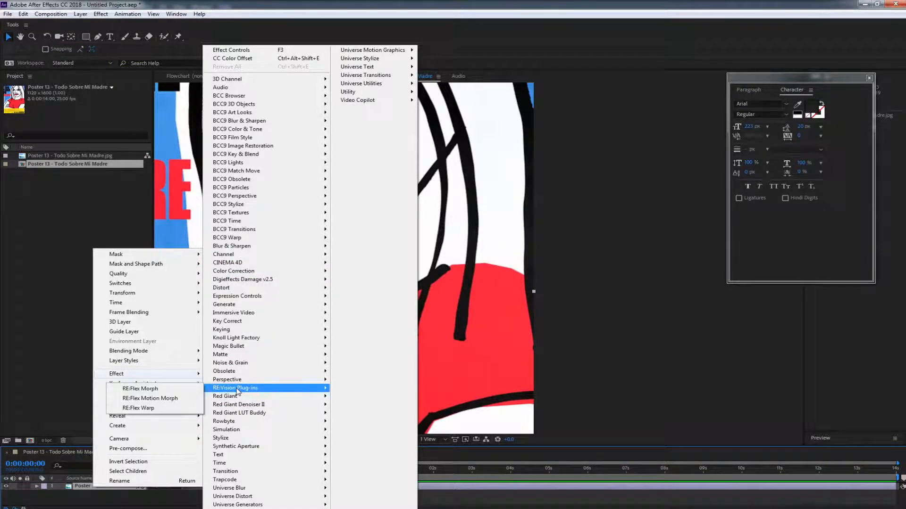
mouse_move(214, 334)
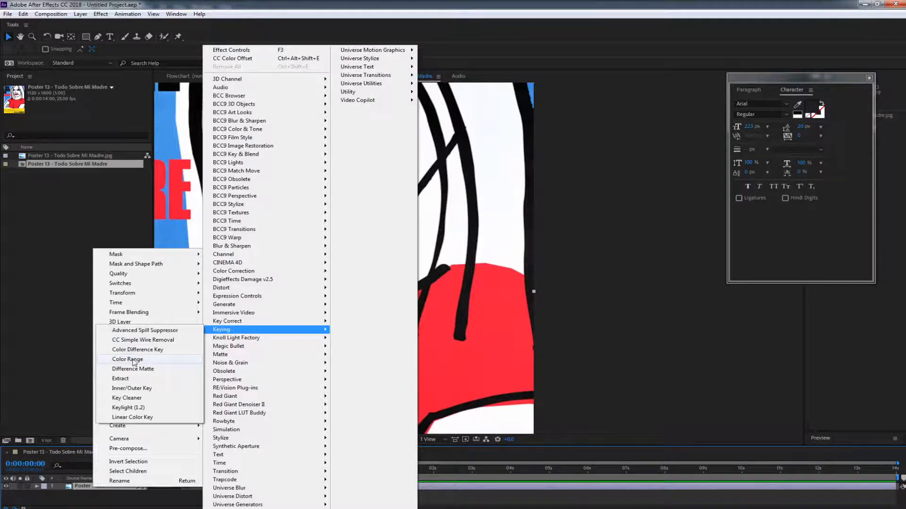
click(133, 361)
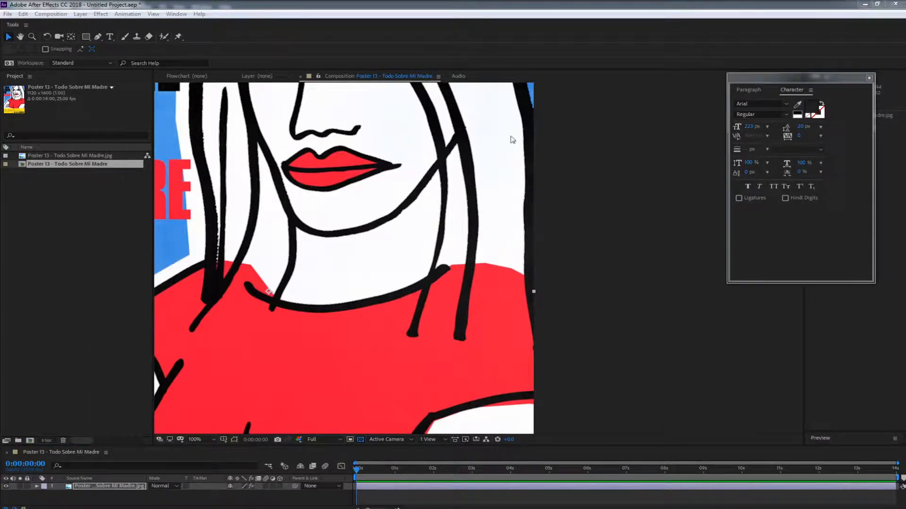
drag(659, 2, 632, 2)
drag(1, 62, 696, 67)
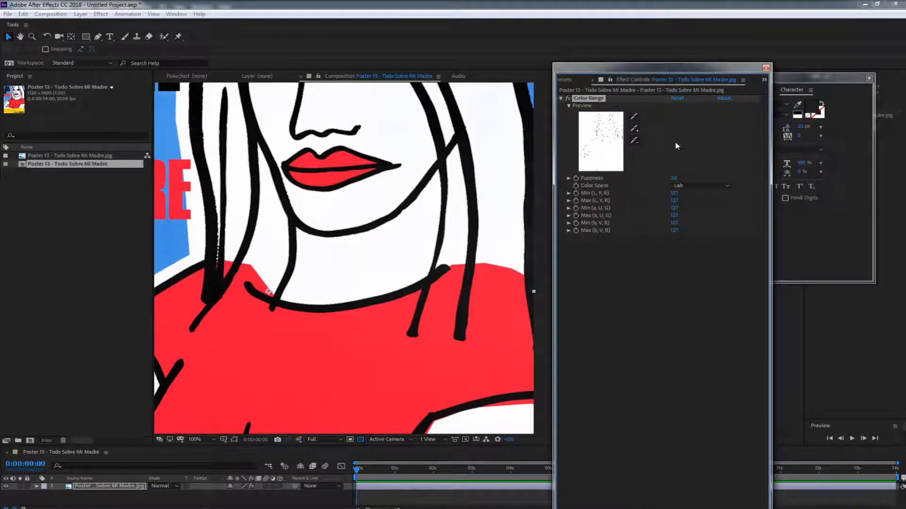
Step: Key out the black outlines by sampling a hair strand's black and setting Fuzziness to 142, and check the face
click(631, 118)
click(444, 233)
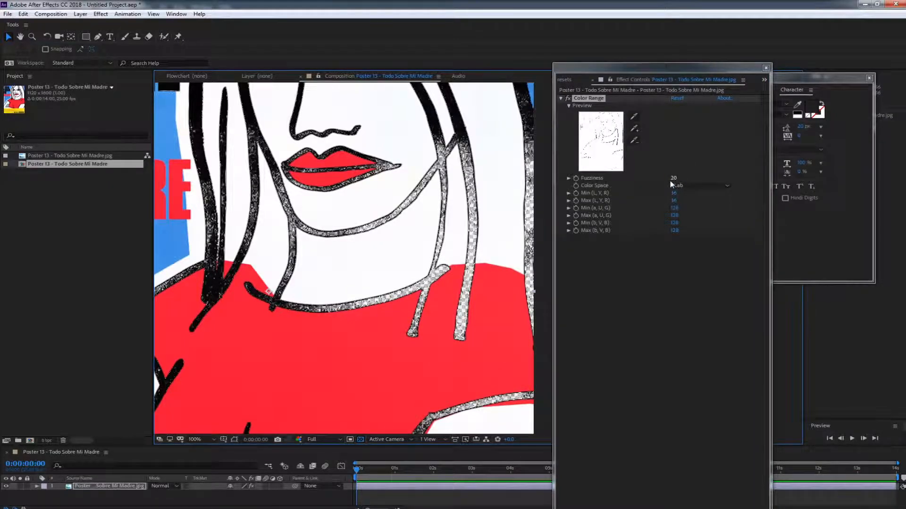
drag(673, 178, 724, 170)
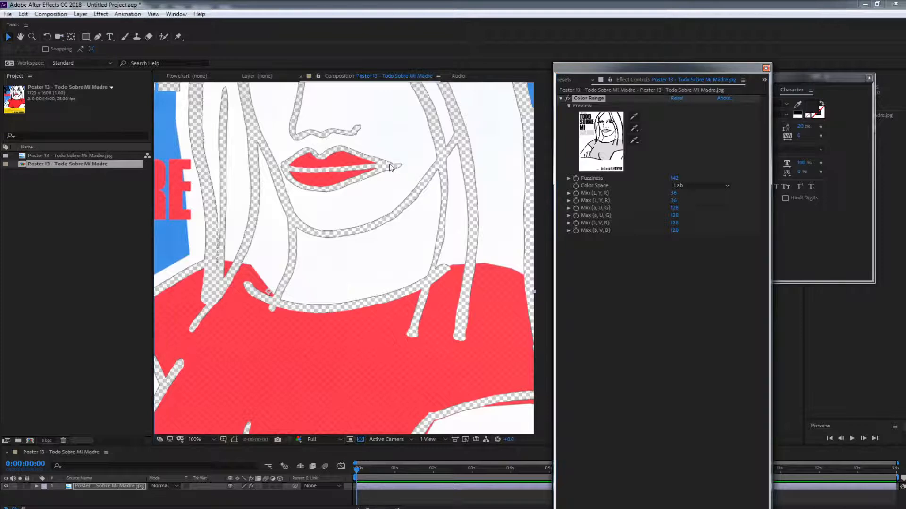
drag(390, 170, 351, 302)
key(h)
drag(335, 231, 359, 229)
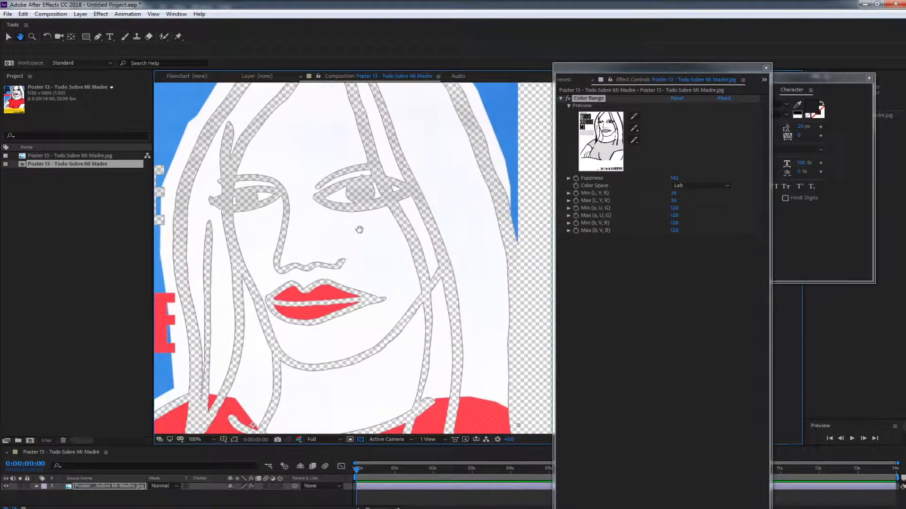
key(v)
key(space)
drag(288, 337, 307, 262)
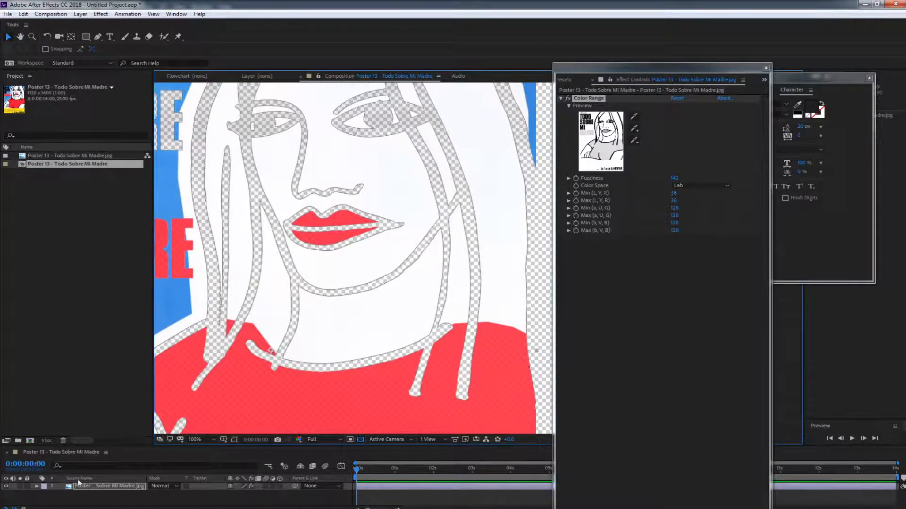
Step: Try the Invert channel effect on the keyed poster layer and undo it
right_click(93, 488)
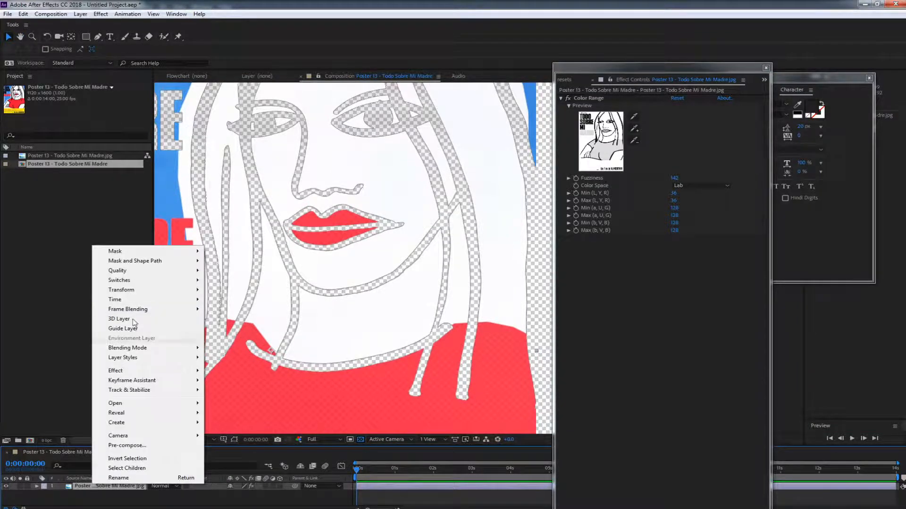
mouse_move(139, 373)
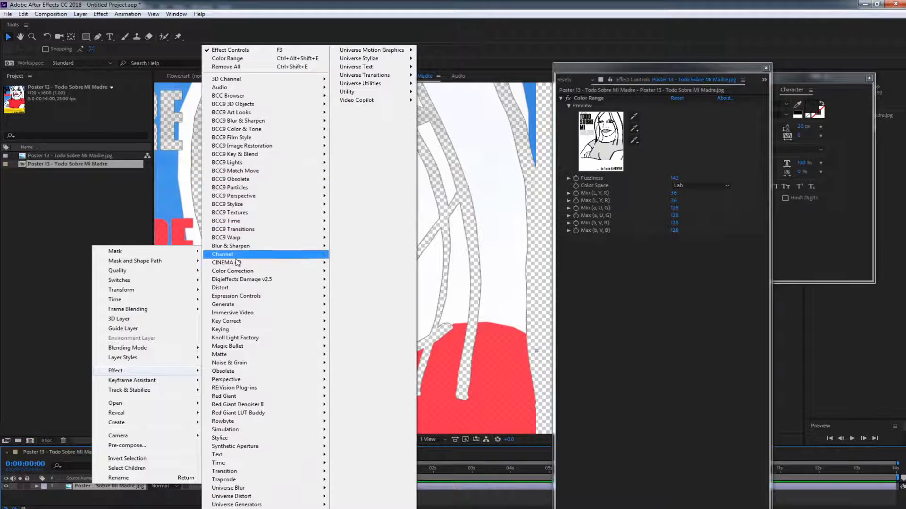
mouse_move(240, 255)
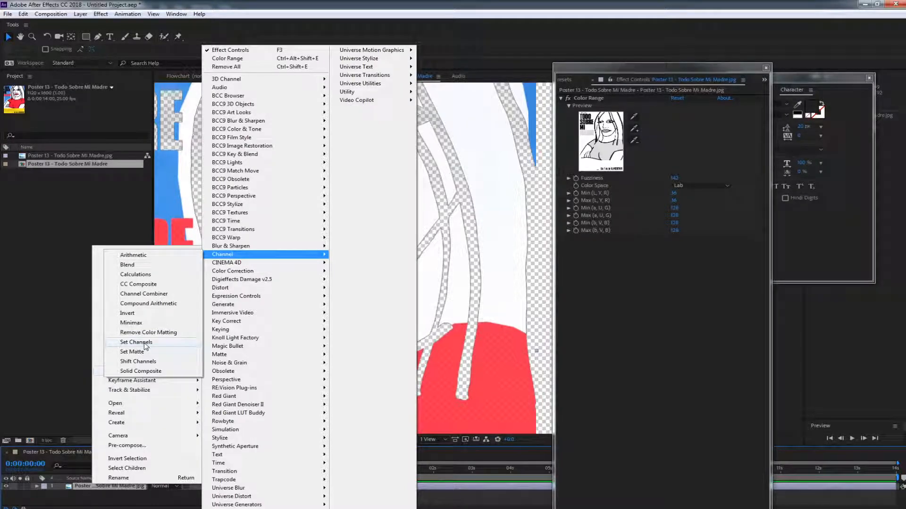
click(158, 317)
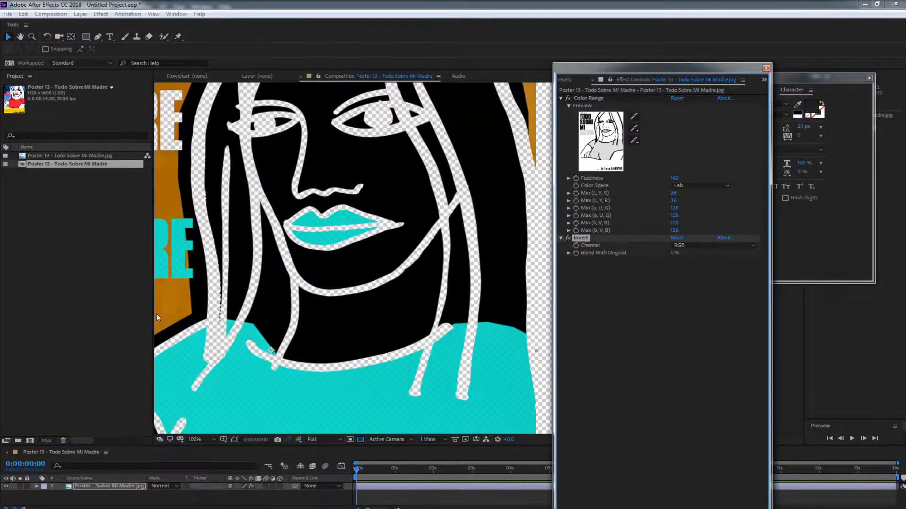
key(ctrl+z)
right_click(90, 487)
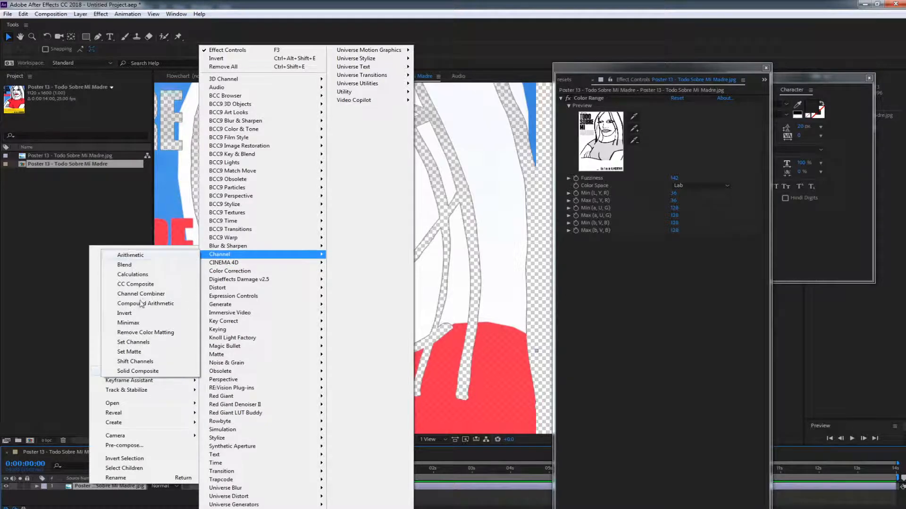
click(627, 346)
Step: Search the effects for "alpha", apply the Invert Alpha preset to the poster layer, and move the effects window off the artwork
click(567, 82)
click(600, 91)
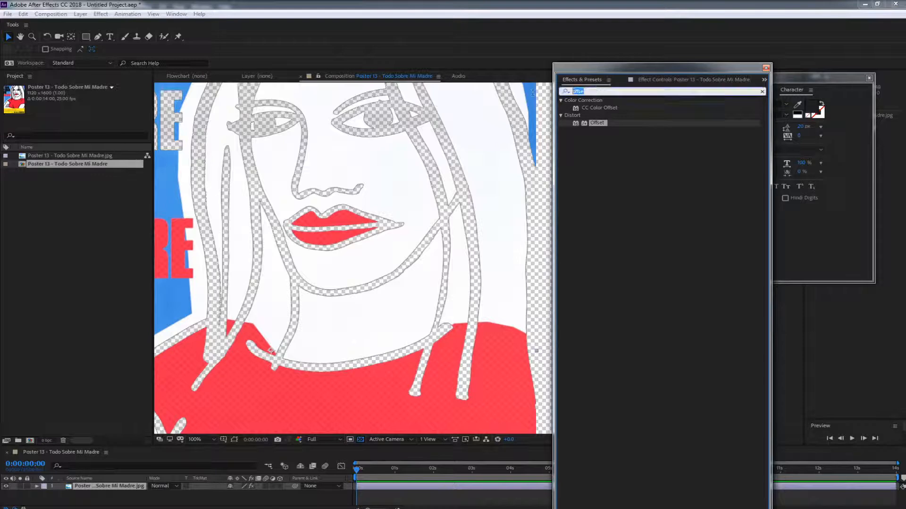
text(alpha)
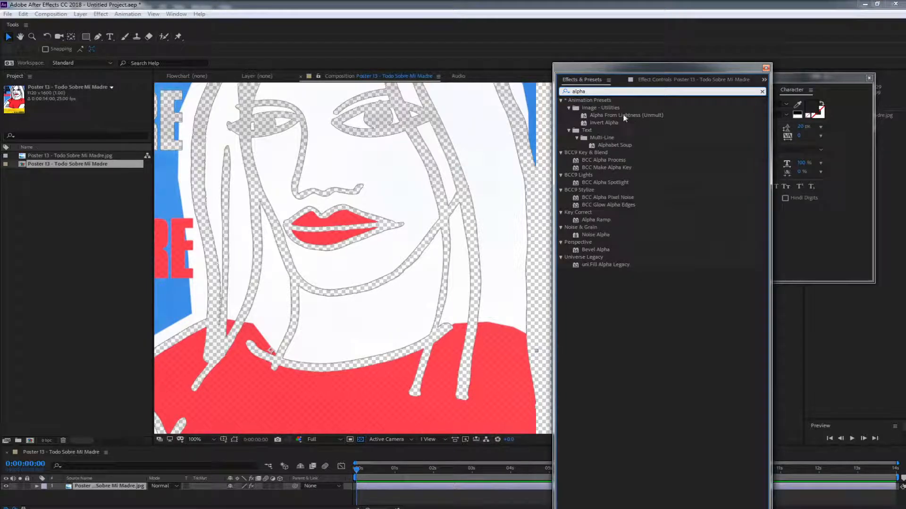
drag(610, 127, 101, 490)
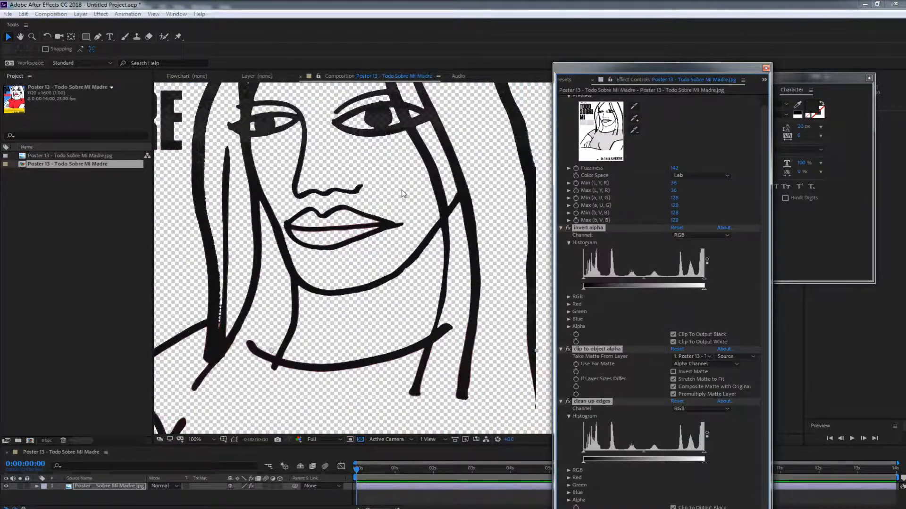
drag(656, 74, 905, 70)
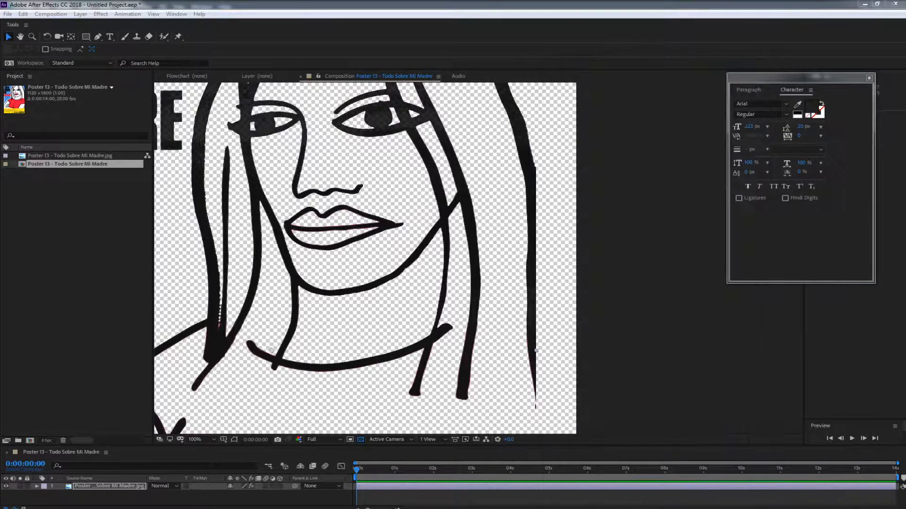
Step: Start a Pen mask on the poster layer, curving around the loose lower end of the hair strand that crosses the neckline
scroll(517, 184, down, 2)
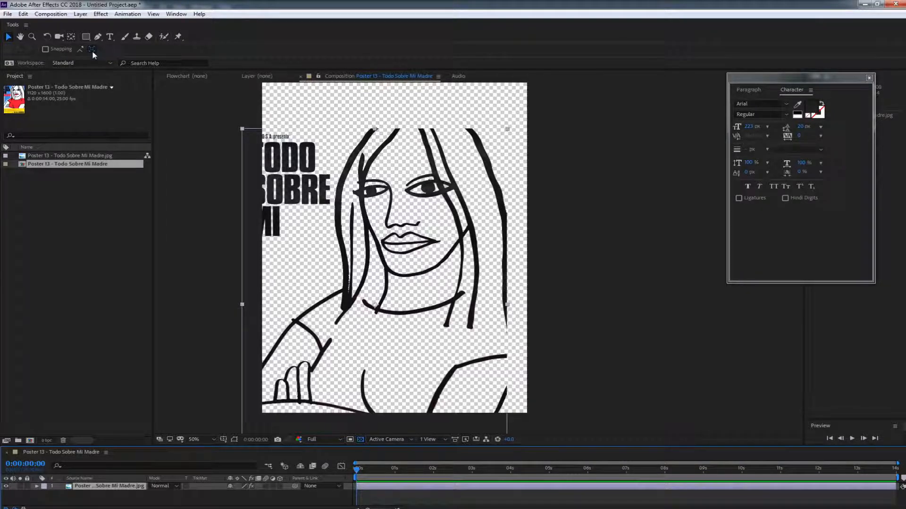
click(98, 36)
scroll(427, 307, up, 6)
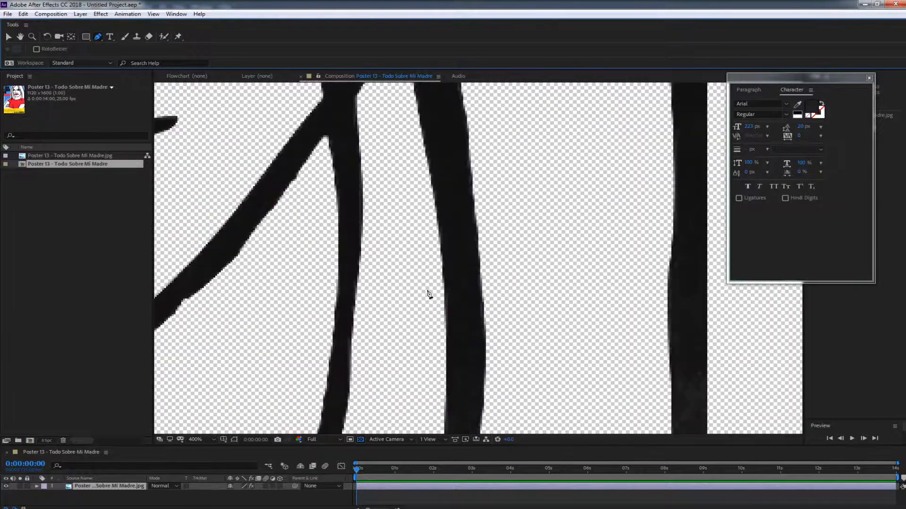
drag(410, 303, 467, 94)
drag(420, 321, 471, 96)
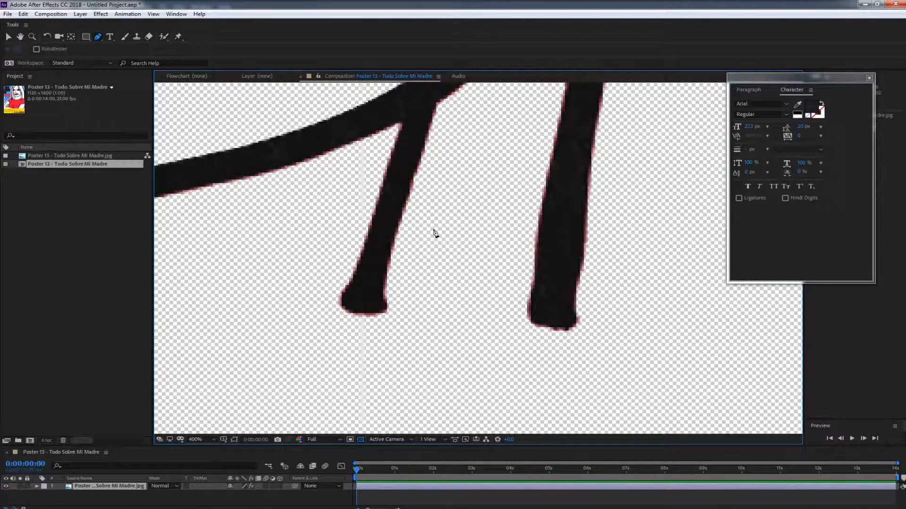
drag(433, 229, 409, 300)
drag(418, 339, 392, 350)
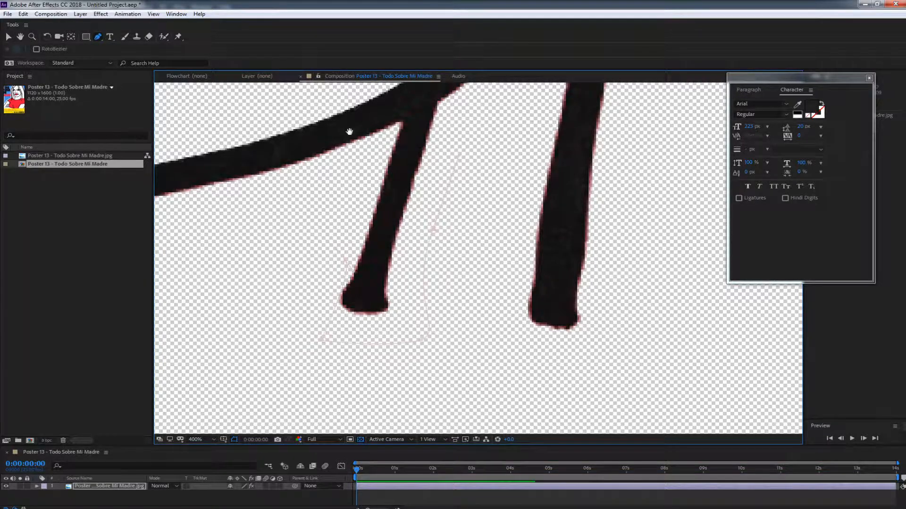
drag(348, 131, 301, 263)
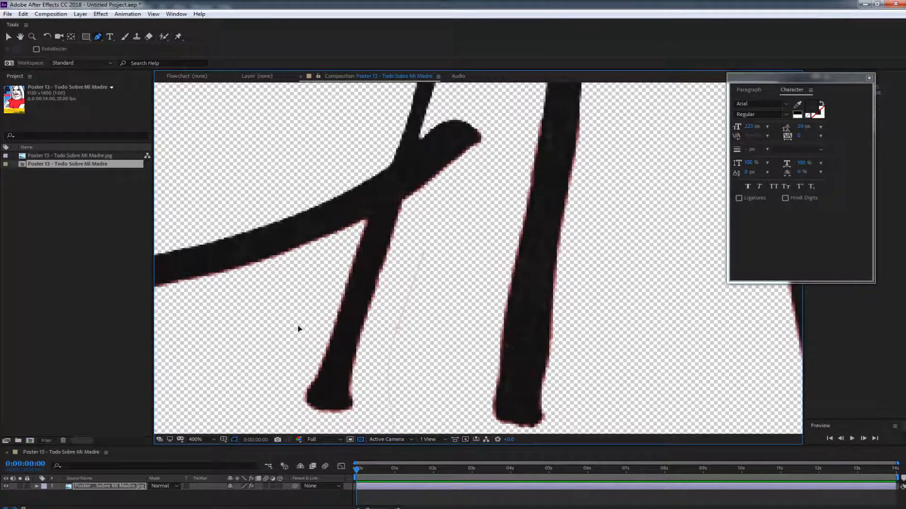
drag(298, 329, 317, 285)
Step: Continue the mask up the hair strand's left edge, from the neckline crossing past the jaw line toward the eye
click(367, 214)
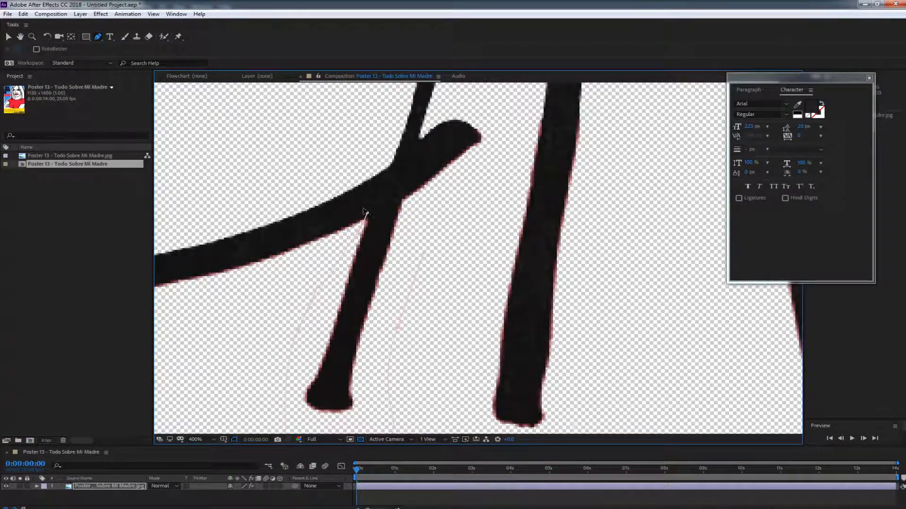
mouse_move(395, 151)
mouse_down()
mouse_move(399, 131)
mouse_move(395, 149)
mouse_move(396, 141)
mouse_up()
mouse_move(358, 201)
mouse_down()
mouse_move(323, 318)
mouse_move(318, 383)
mouse_move(361, 151)
mouse_move(330, 257)
mouse_move(343, 182)
mouse_move(335, 222)
mouse_up()
click(334, 192)
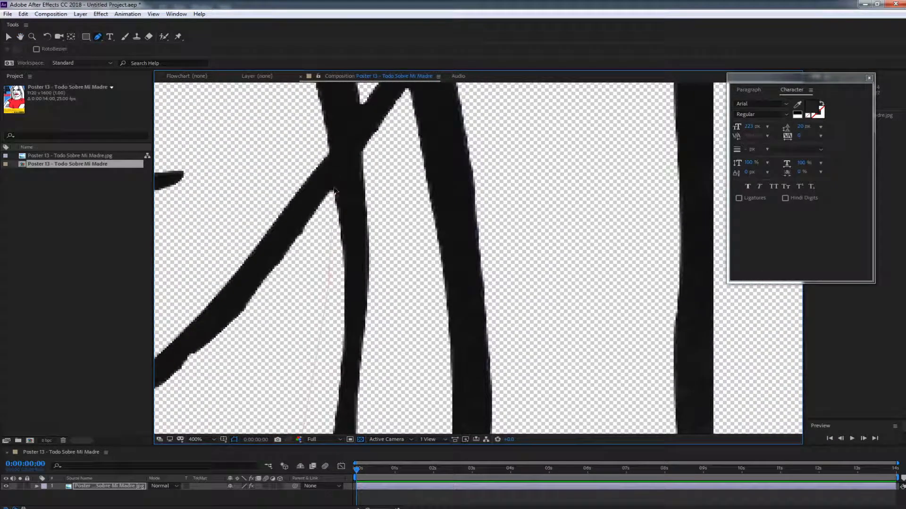
mouse_move(327, 137)
mouse_down()
mouse_move(297, 178)
mouse_move(307, 259)
mouse_up()
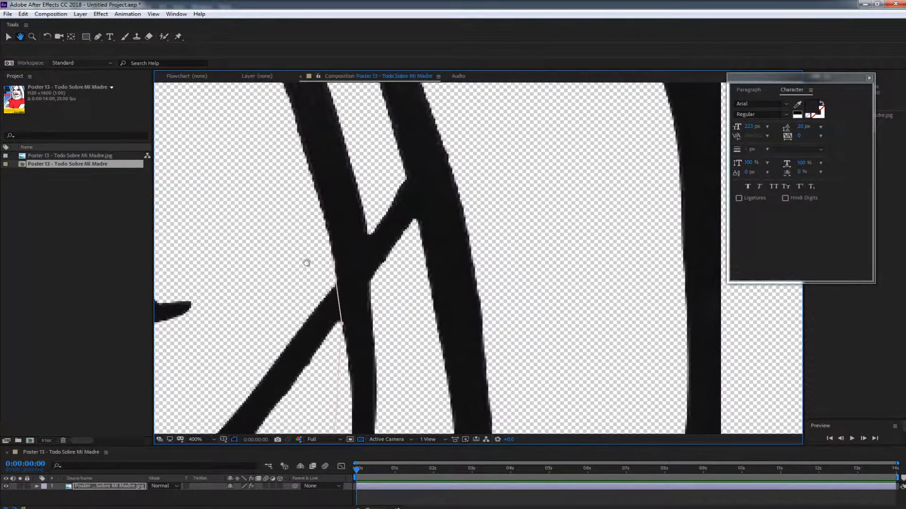
mouse_move(248, 149)
mouse_down()
mouse_move(312, 307)
mouse_move(257, 192)
mouse_up()
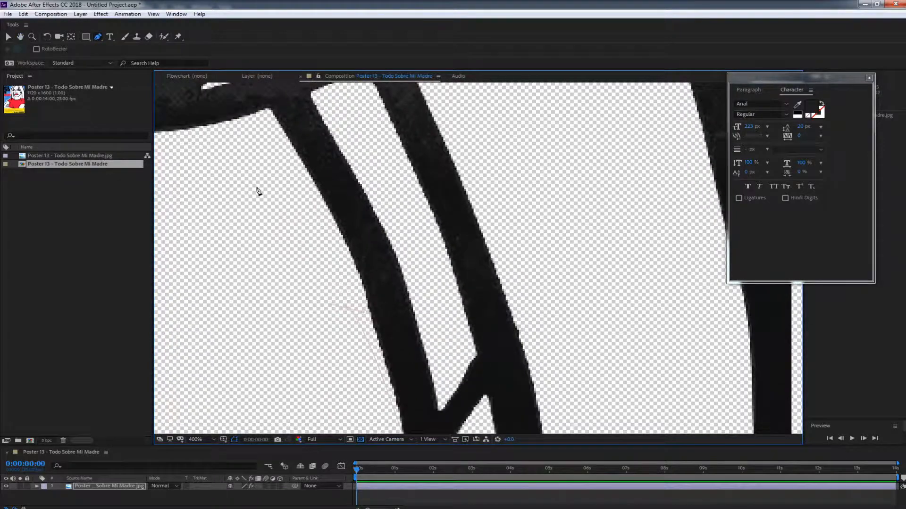
drag(264, 146, 280, 250)
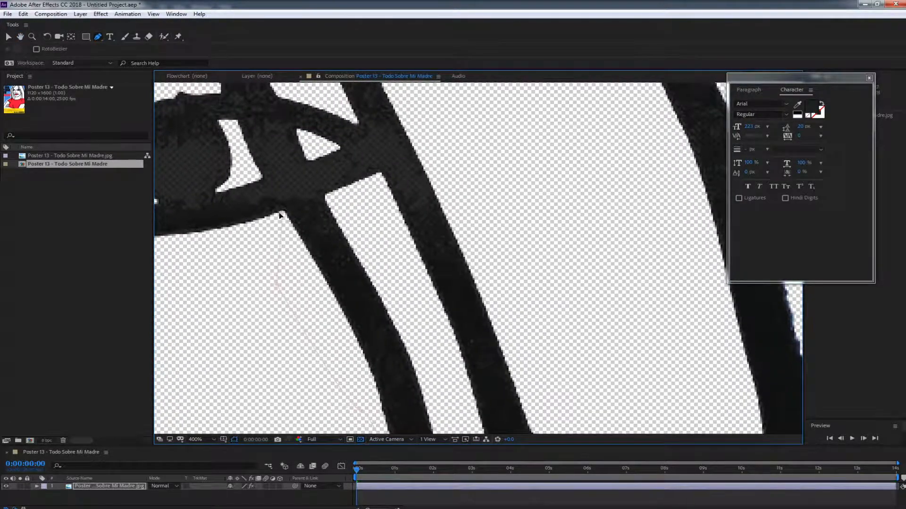
Step: Carry the mask along the strand's left edge across the eye and eyebrow, up beyond the poster's top edge
click(253, 171)
drag(235, 143, 258, 221)
click(239, 155)
click(229, 116)
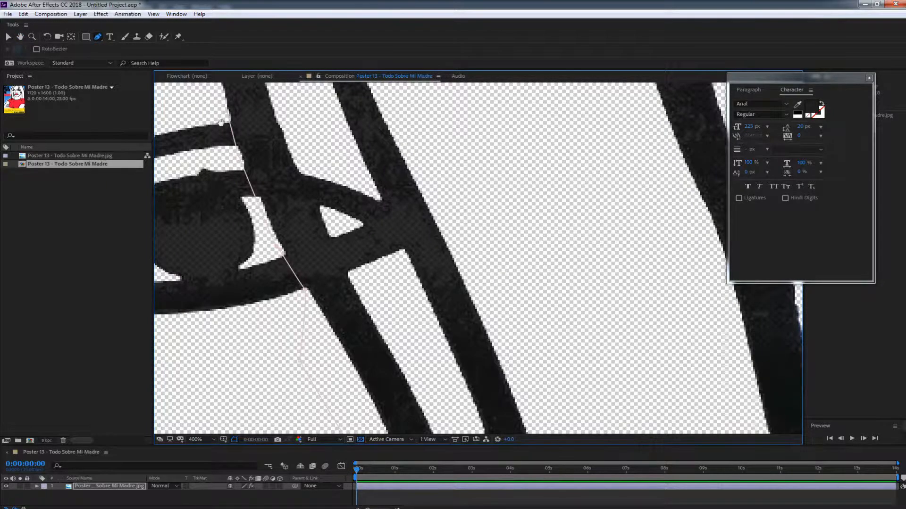
drag(230, 118, 309, 358)
click(212, 165)
drag(244, 213, 323, 420)
click(283, 185)
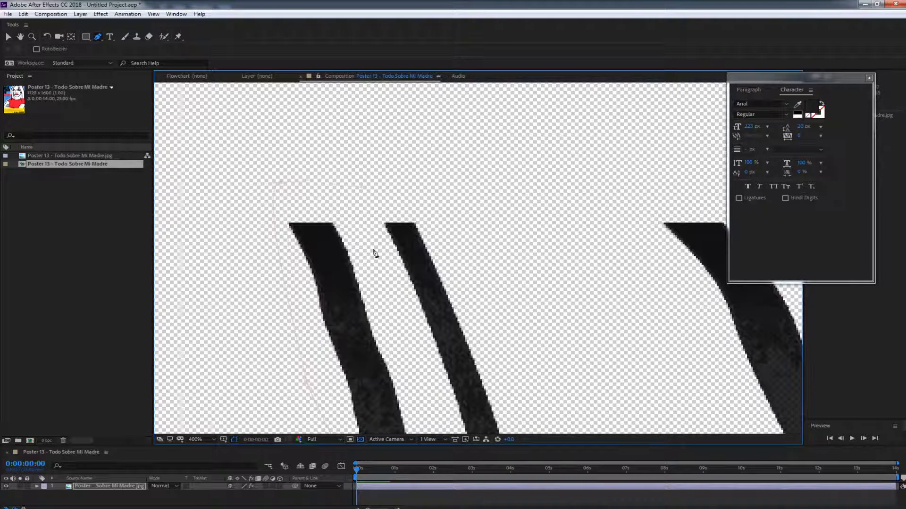
Step: Bring the mask around the strand's top and down its right edge to just below the eye
drag(400, 337, 309, 141)
drag(365, 280, 330, 202)
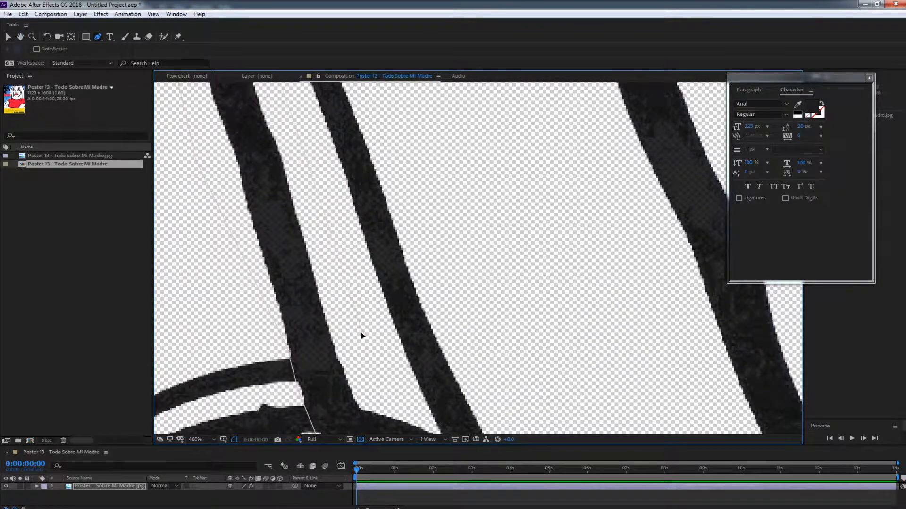
drag(362, 334, 370, 372)
drag(371, 372, 345, 263)
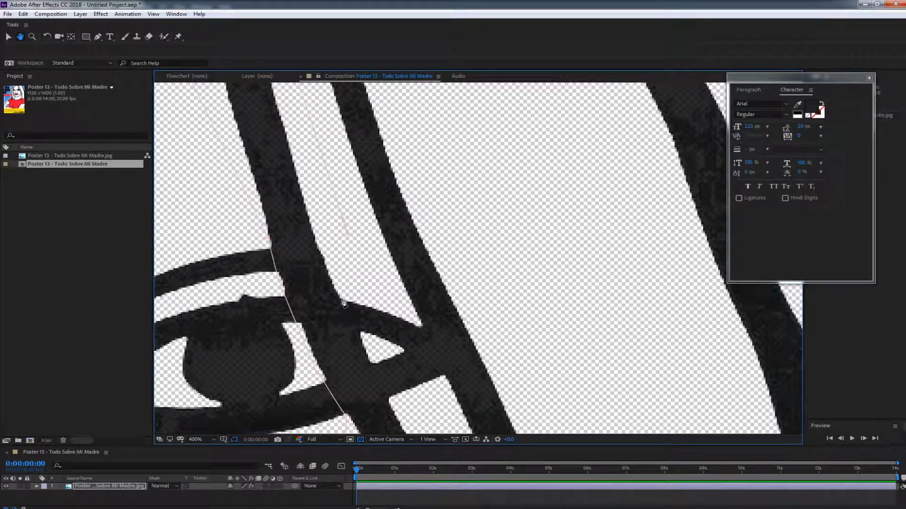
click(342, 300)
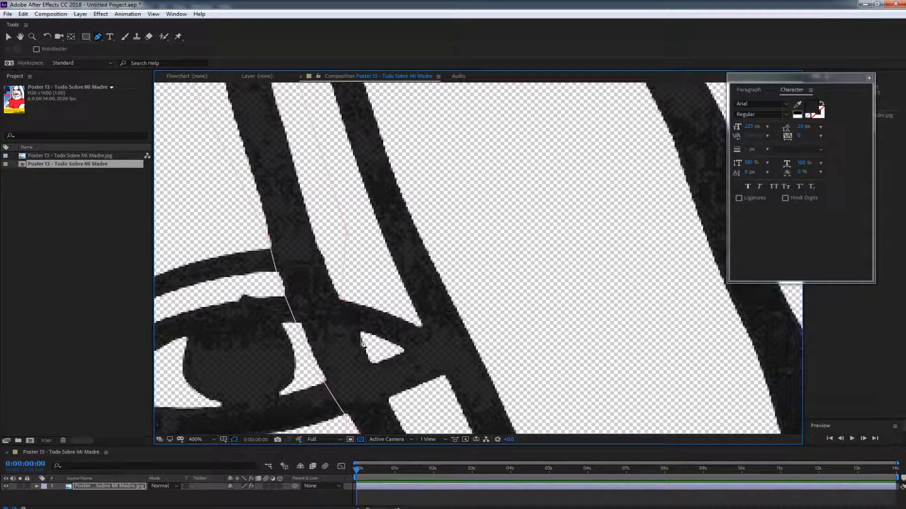
click(390, 402)
Step: Trace the mask down the strand's right edge from the eye, following the strand closely through the jaw line crossing
key(space)
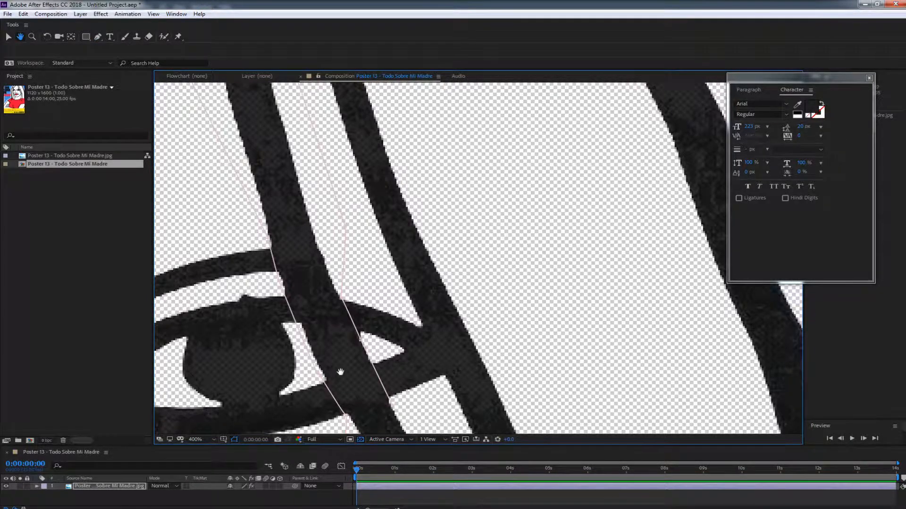
drag(340, 372, 236, 160)
drag(303, 287, 285, 268)
click(353, 306)
key(space)
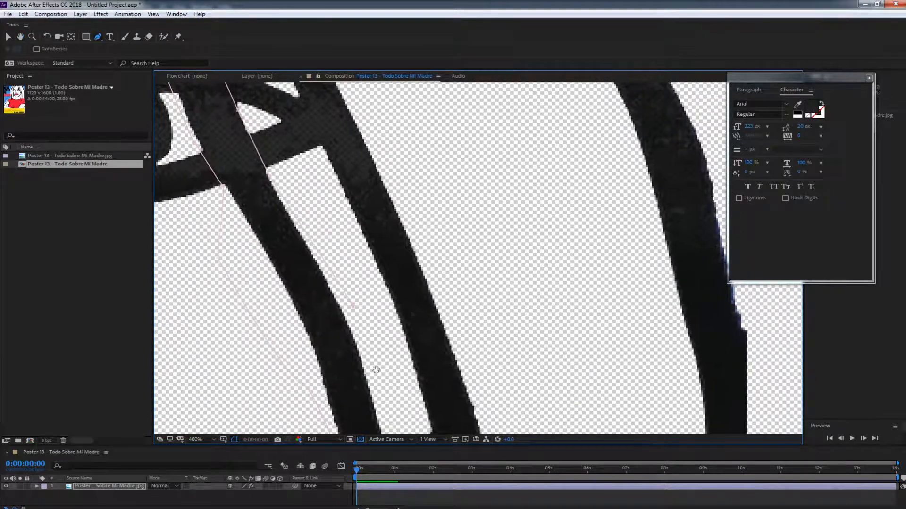
drag(376, 370, 307, 285)
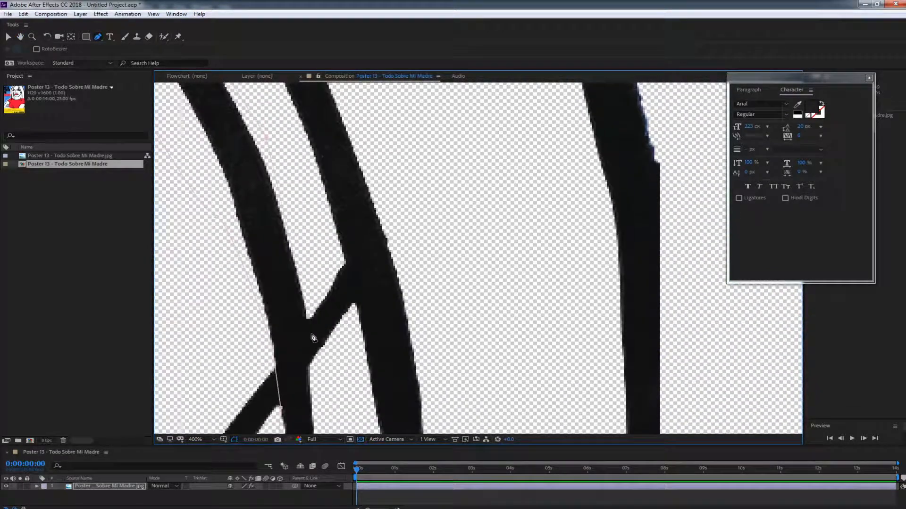
drag(309, 372, 301, 182)
key(space)
right_click(305, 195)
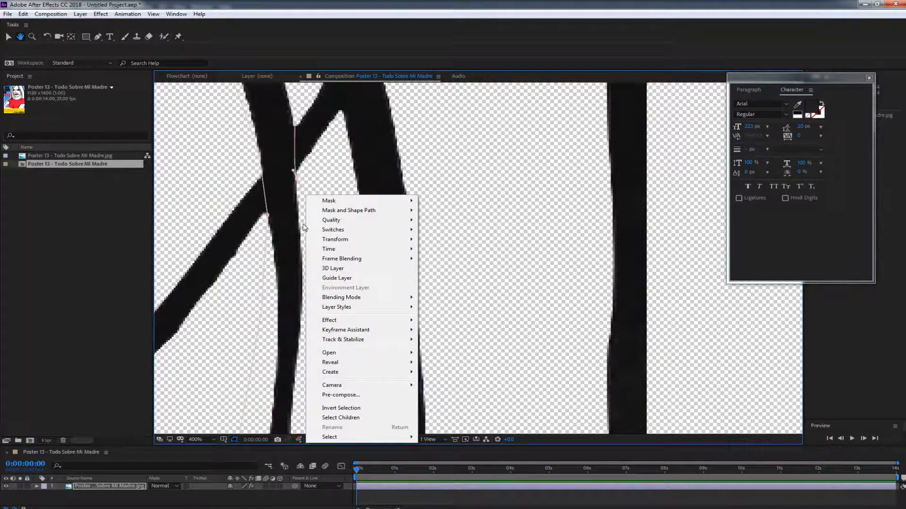
click(303, 228)
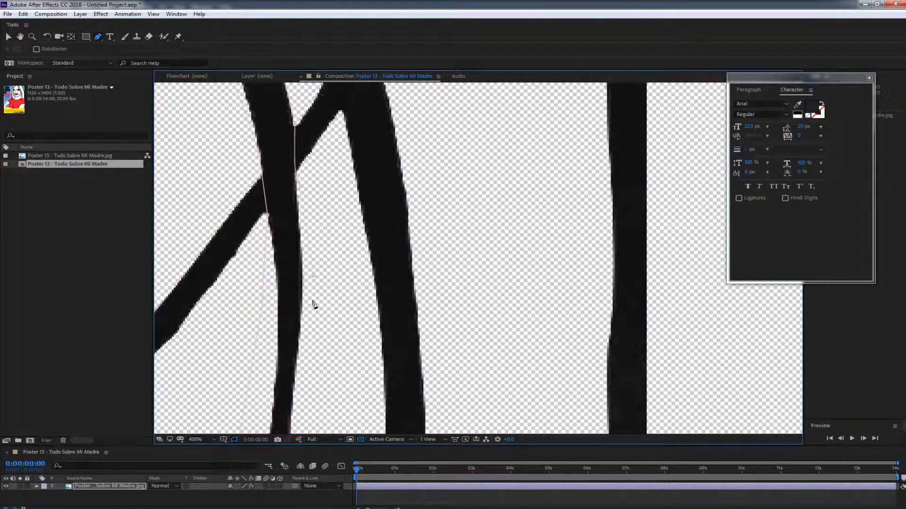
Step: Run the mask down the rest of the strand's right edge, across the neckline, and close it around the loose end
mouse_move(311, 303)
mouse_down()
mouse_move(323, 198)
mouse_move(338, 162)
mouse_up()
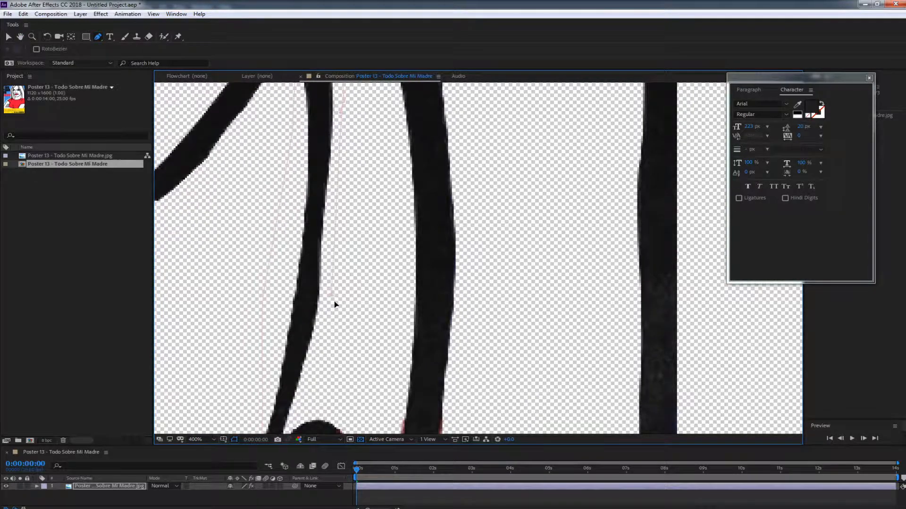
drag(333, 332, 346, 162)
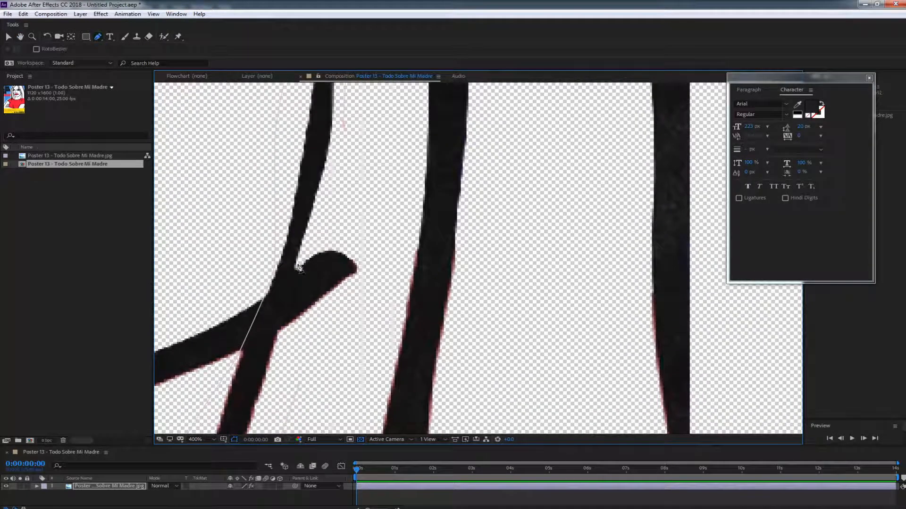
click(296, 269)
click(279, 339)
drag(299, 386, 370, 230)
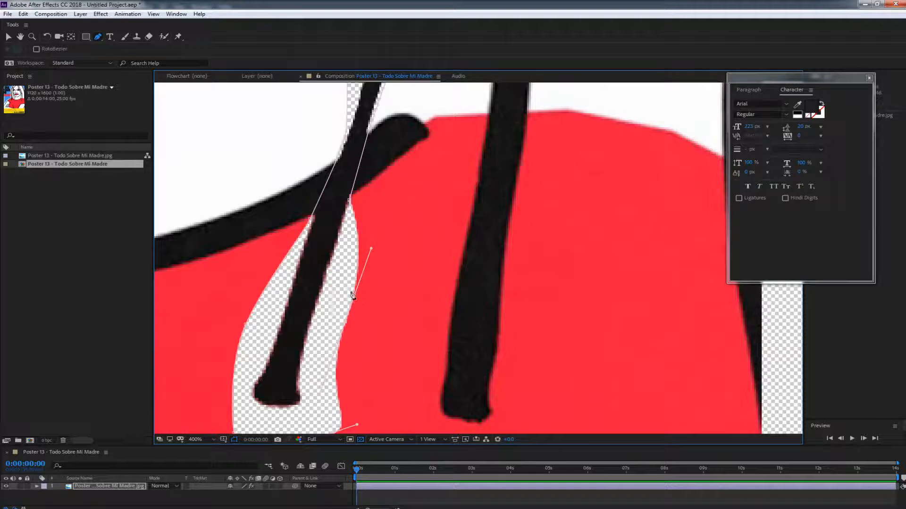
Step: Try turning off the Invert Alpha effect on the masked poster layer, and restore it
scroll(359, 189, down, 4)
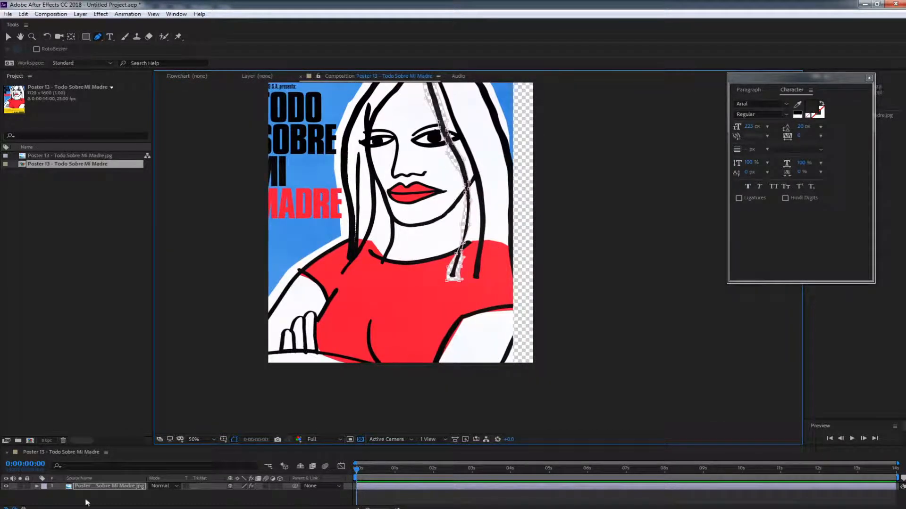
click(98, 487)
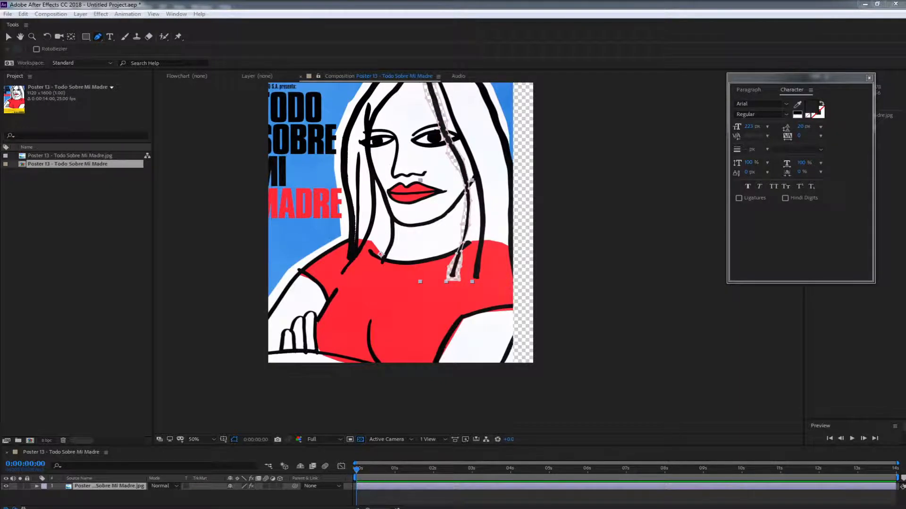
key(ctrl+shift+i)
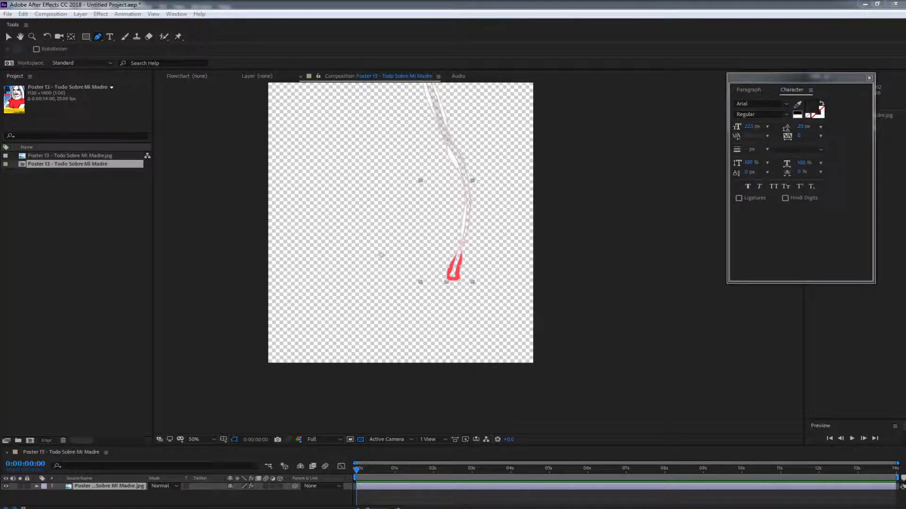
key(Return)
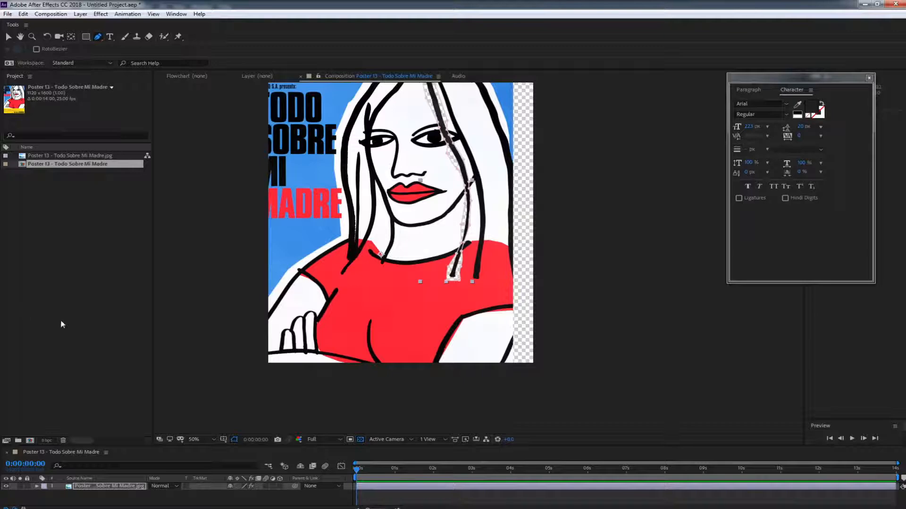
Step: Enlarge the timeline area and move the mask point left of the strand's lower end outward
click(149, 445)
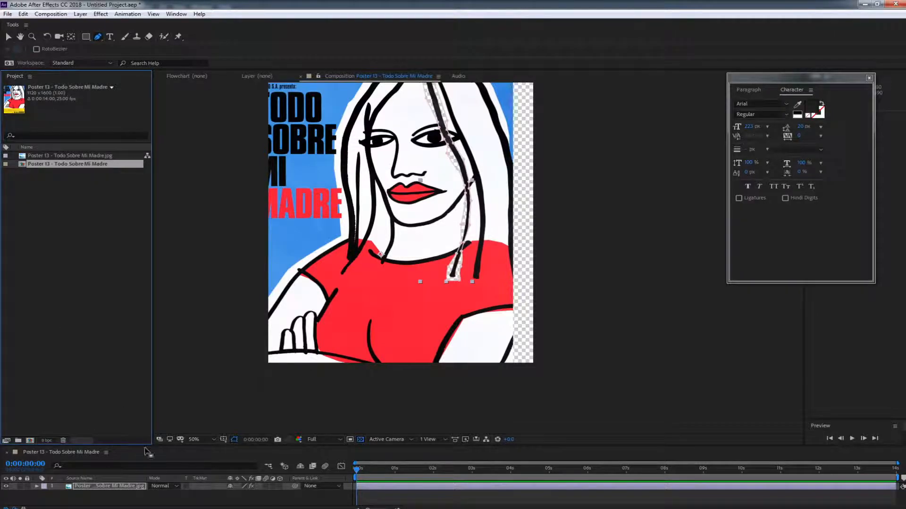
drag(145, 446, 144, 354)
scroll(422, 208, up, 4)
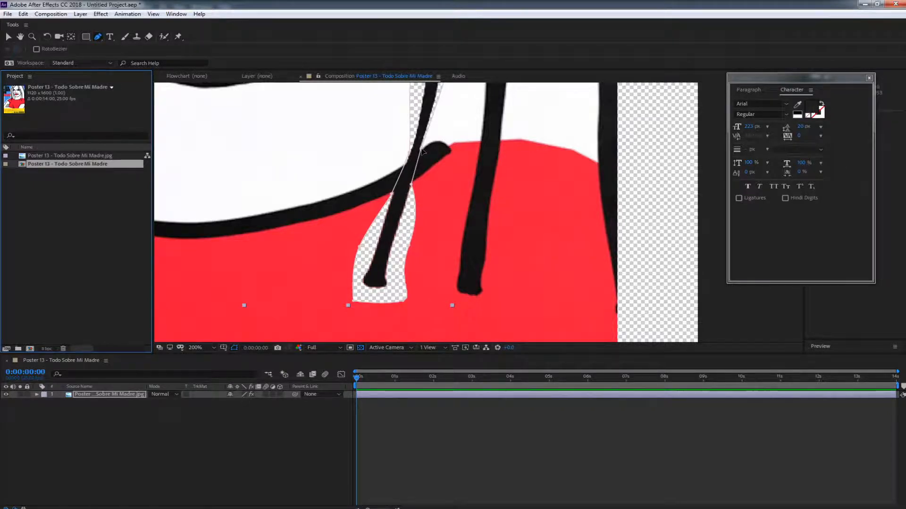
mouse_move(421, 149)
mouse_down()
mouse_move(446, 148)
mouse_move(424, 148)
mouse_up()
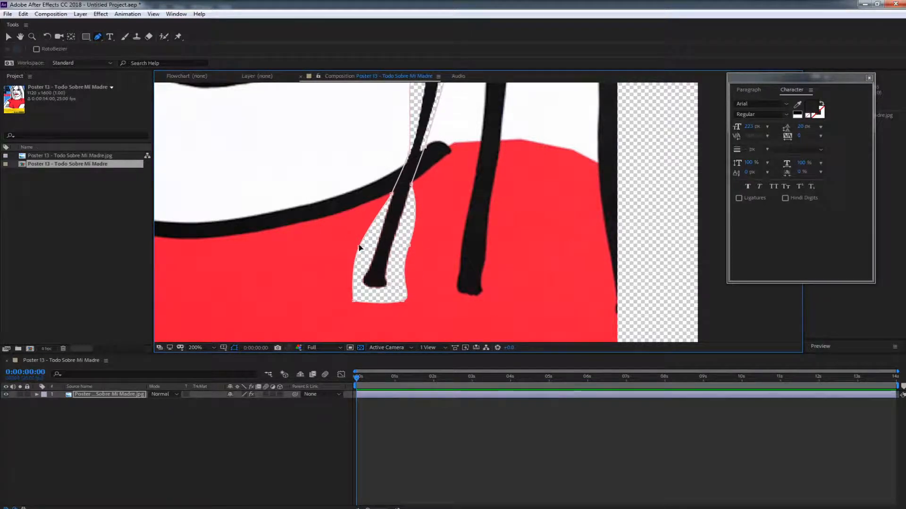
drag(359, 245, 348, 245)
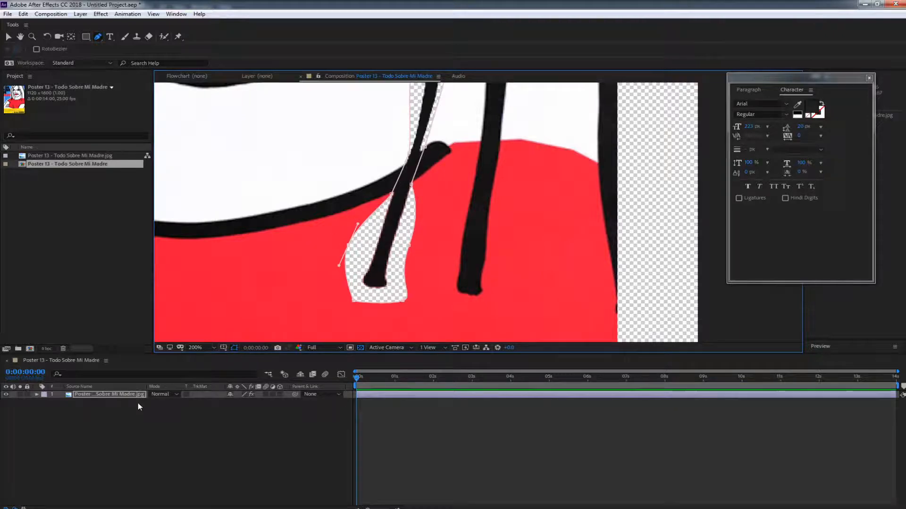
Step: Pull the mask's left points in close against the strand above and below the neckline
click(187, 395)
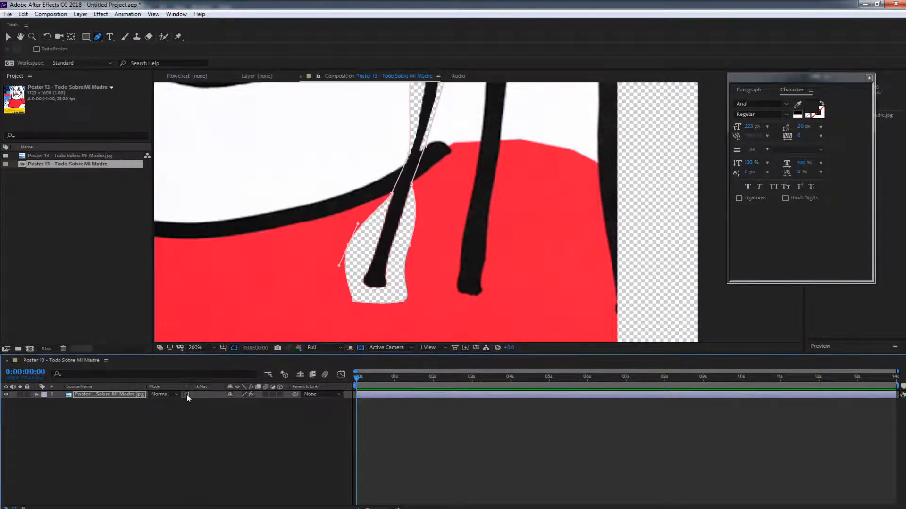
click(187, 395)
key(comma)
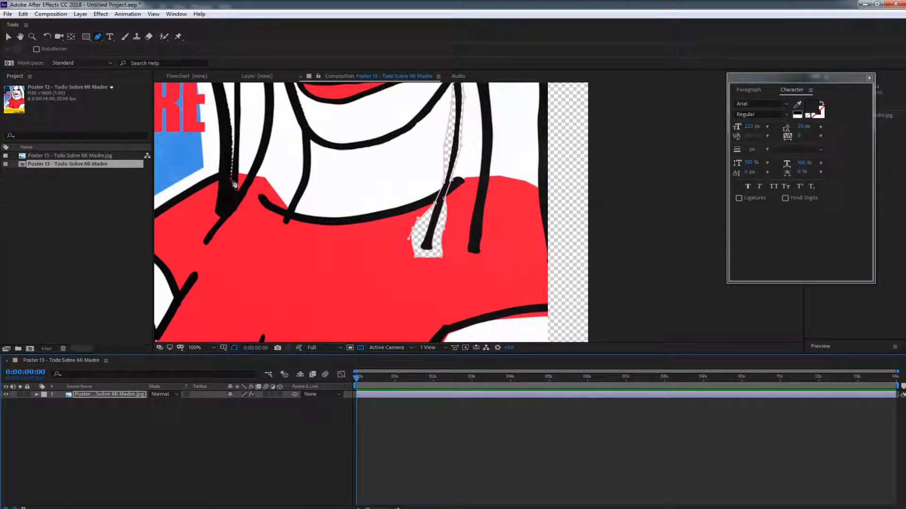
click(452, 150)
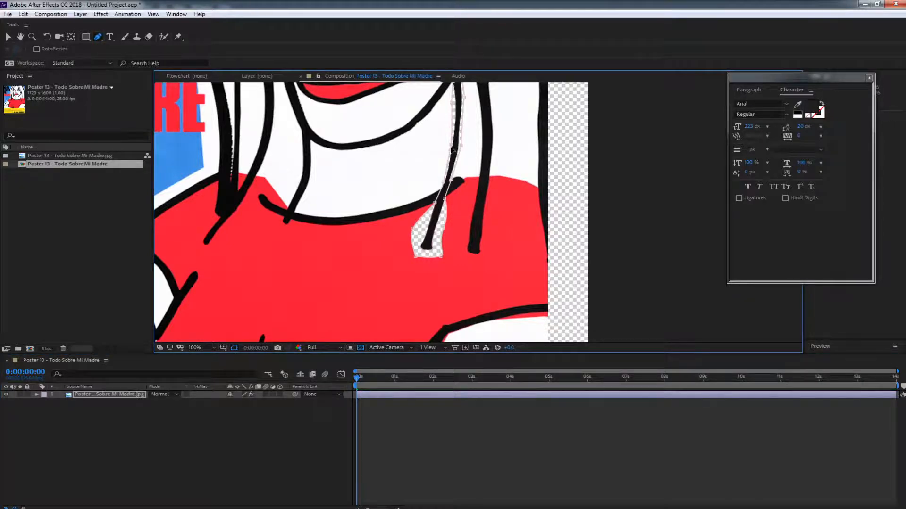
drag(413, 229, 427, 229)
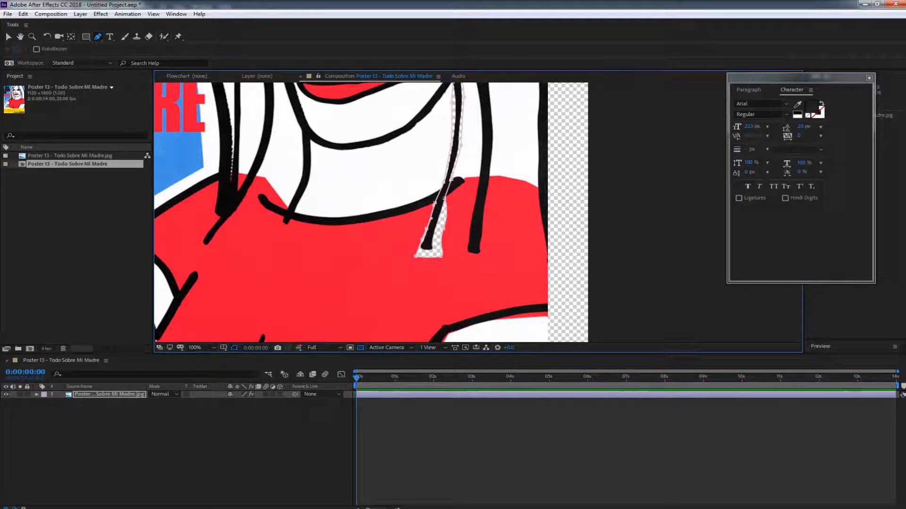
Step: Turn off the poster layer's effects and tighten the mask along the strand's edges to isolate the black strand
key(alt+Tab)
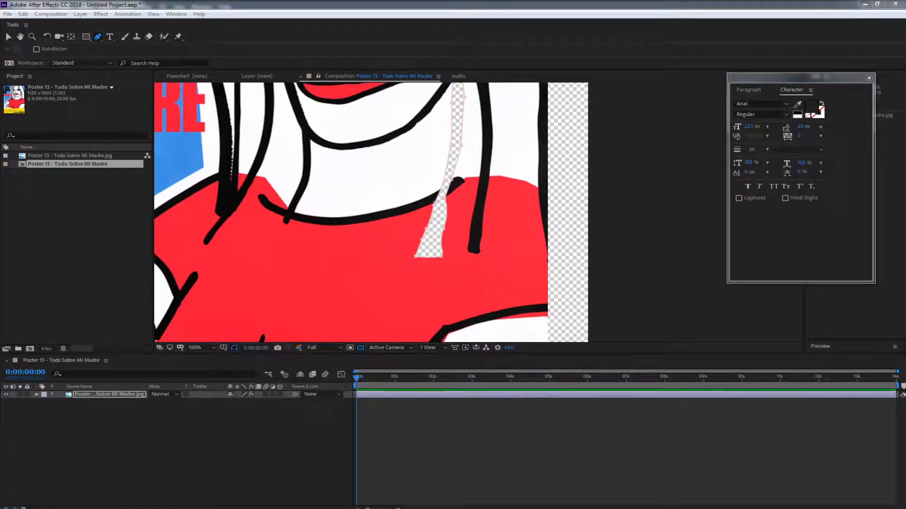
click(252, 395)
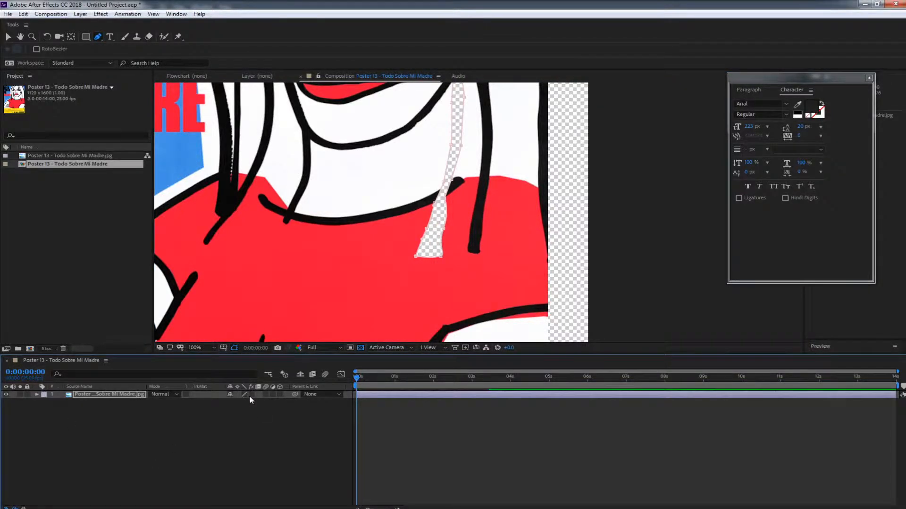
drag(442, 229, 420, 250)
key(space)
drag(353, 201, 338, 289)
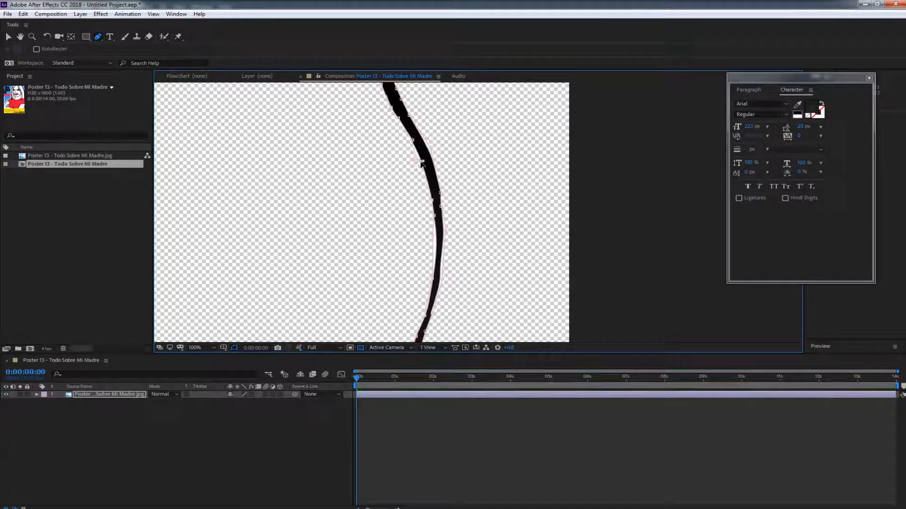
Step: Duplicate the masked strand layer and reveal the lower copy's mask path
click(102, 395)
key(ctrl+d)
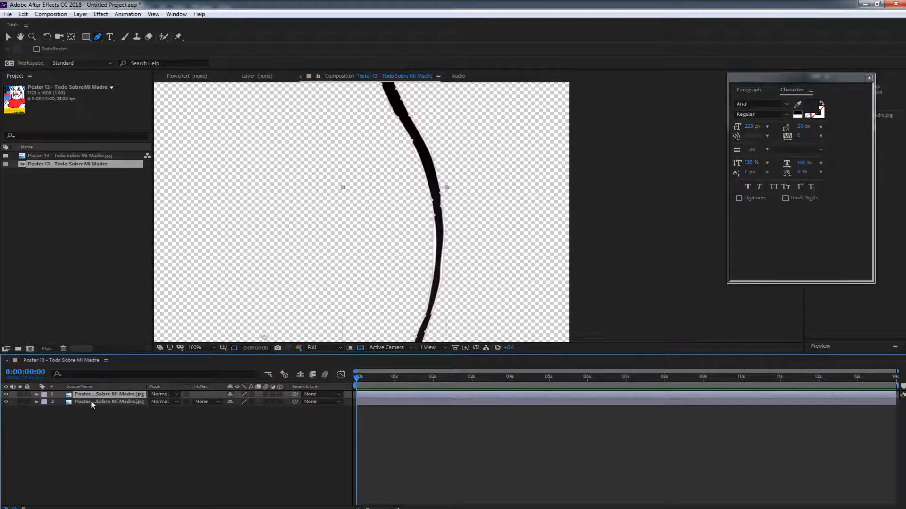
click(91, 402)
key(m)
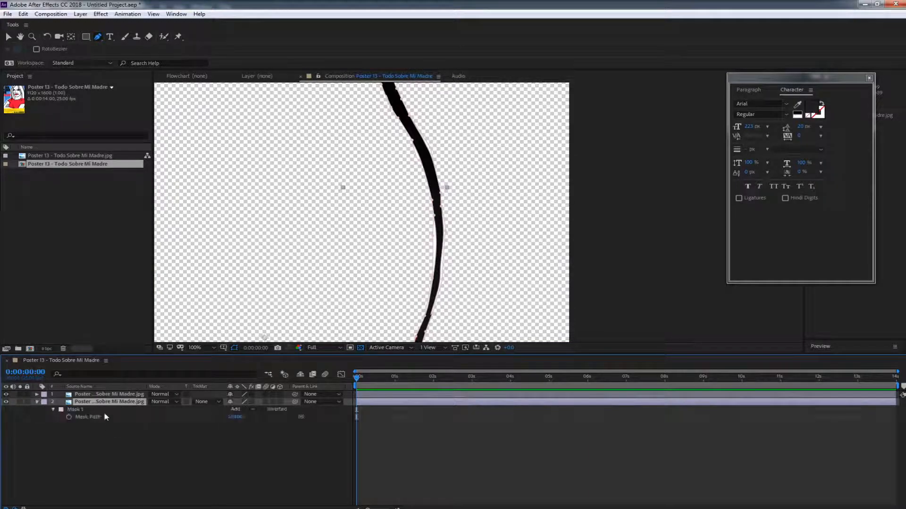
Step: Delete the mask from the lower poster layer so that copy holds the whole poster image
click(81, 410)
key(Delete)
scroll(308, 249, down, 2)
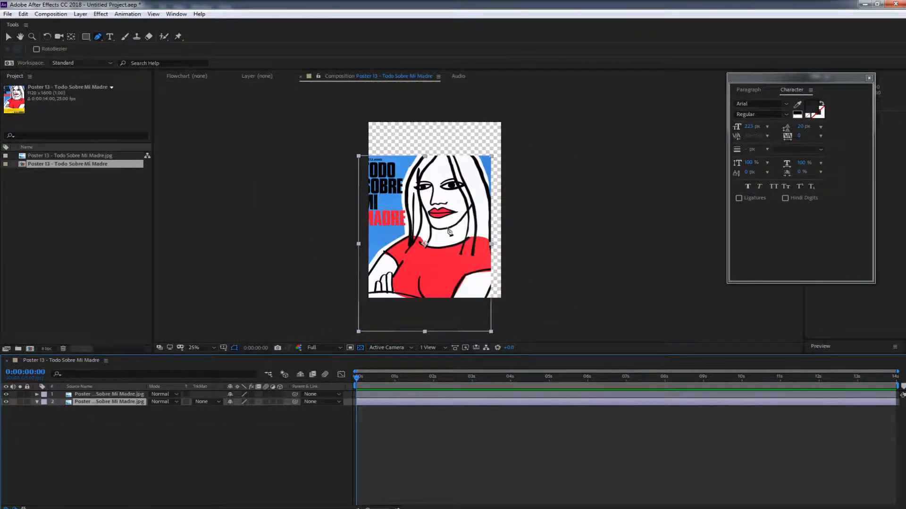
scroll(415, 242, up, 2)
Step: Reveal the masked strand layer's rotation, try to reposition its anchor point, and rotate the strand slightly
click(108, 394)
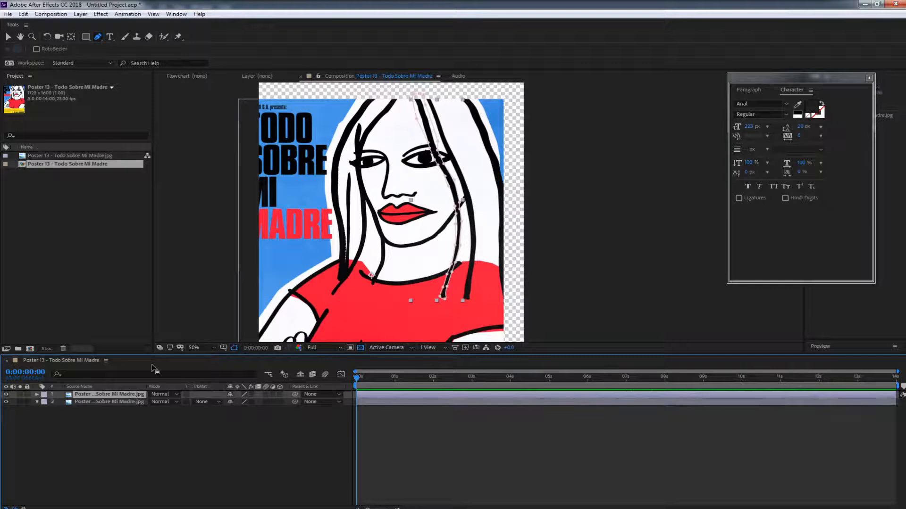
key(r)
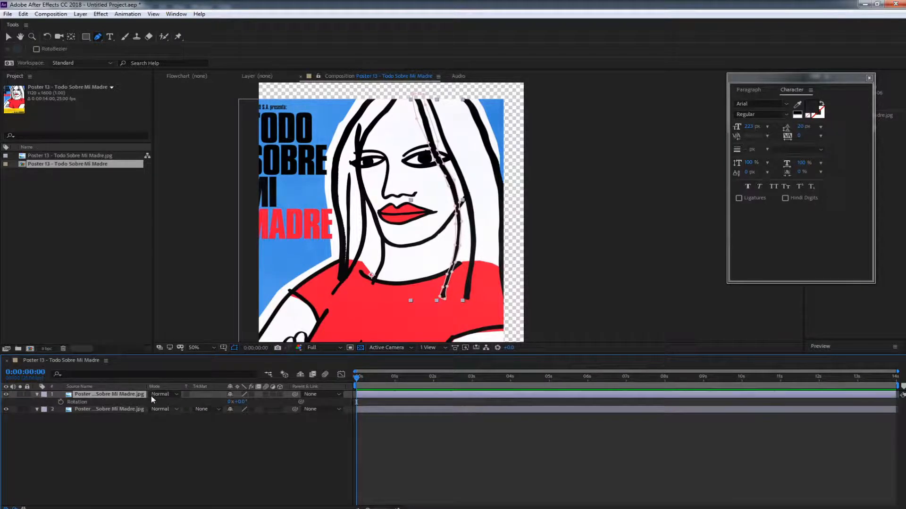
click(71, 37)
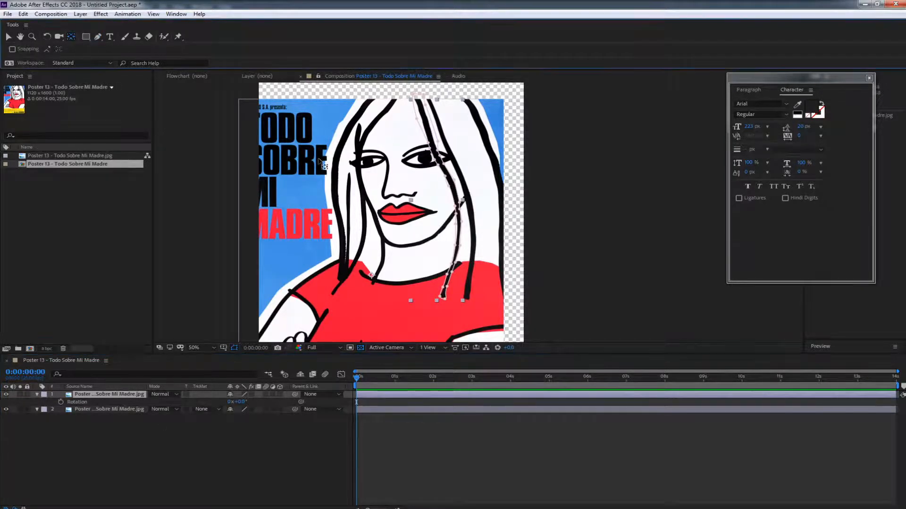
drag(458, 196, 415, 297)
scroll(414, 295, down, 2)
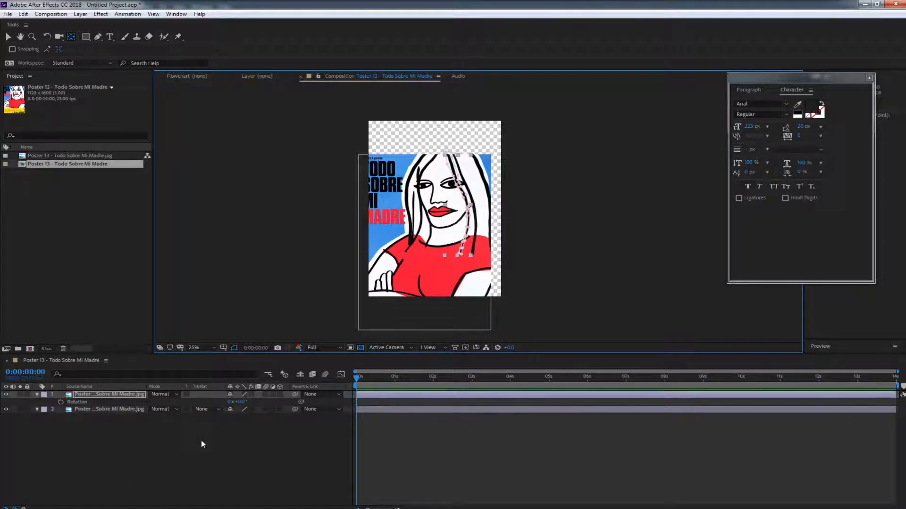
drag(238, 401, 269, 402)
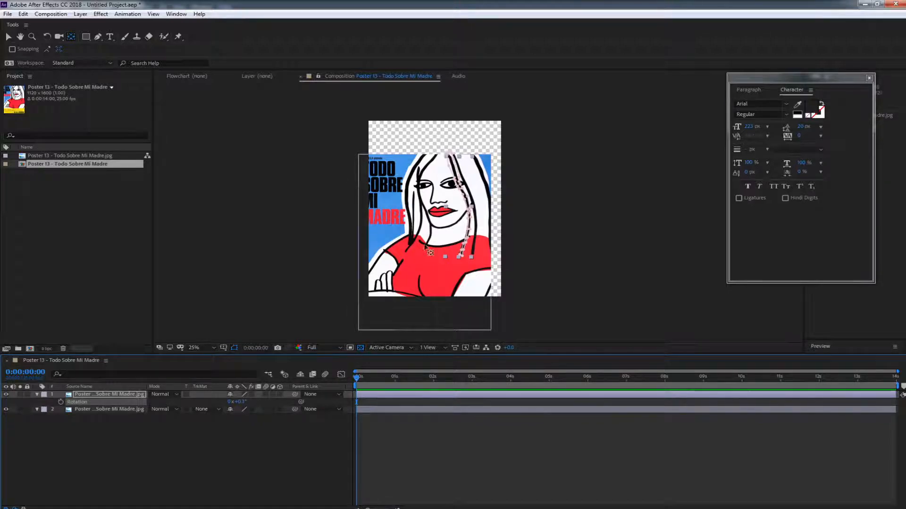
Step: Move the strand layer's anchor point from far outside the composition onto the hair strand
scroll(402, 177, up, 4)
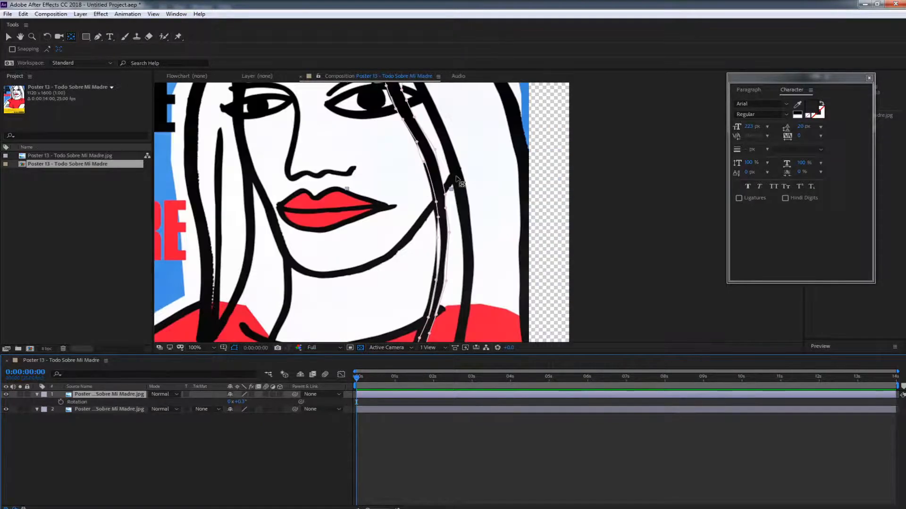
scroll(427, 212, down, 6)
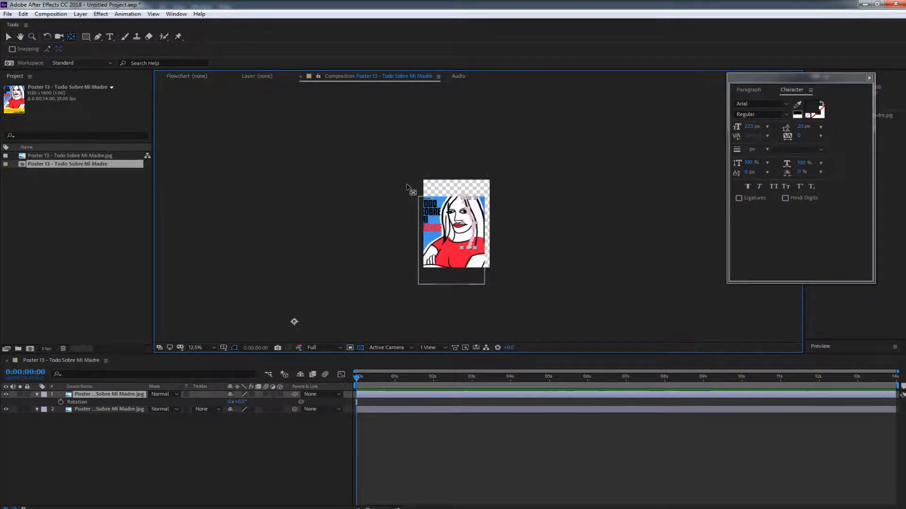
scroll(410, 189, down, 2)
drag(386, 267, 478, 211)
click(103, 395)
scroll(477, 217, up, 7)
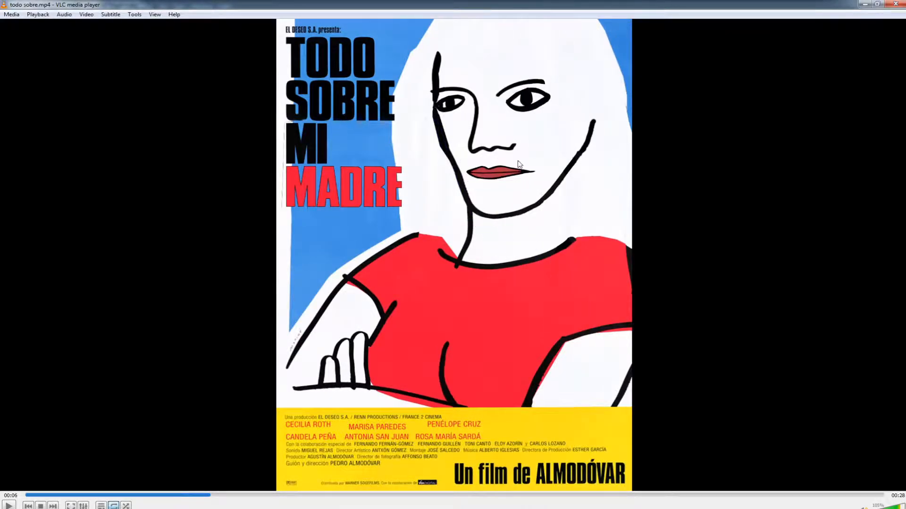
Step: Switch to Photoshop and show, then hide, Layer 1 to compare the poster with and without the cut-out strand
key(alt+Tab)
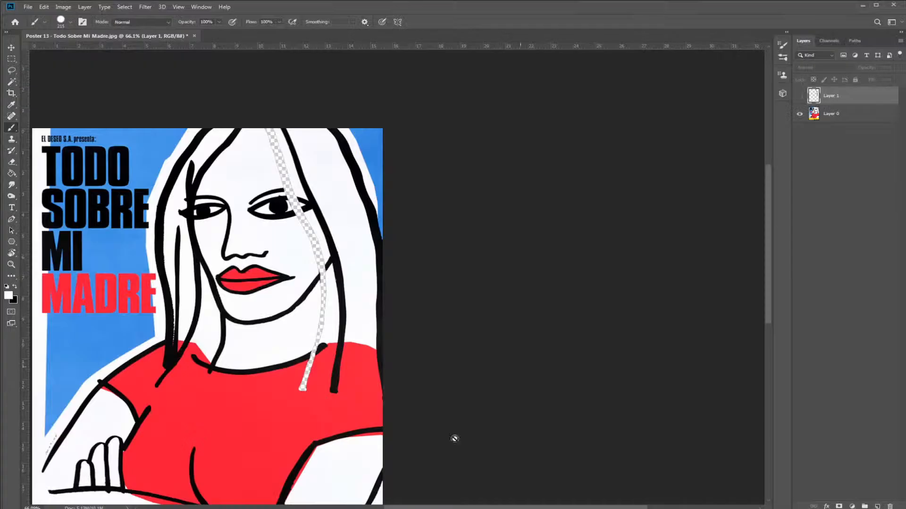
click(799, 97)
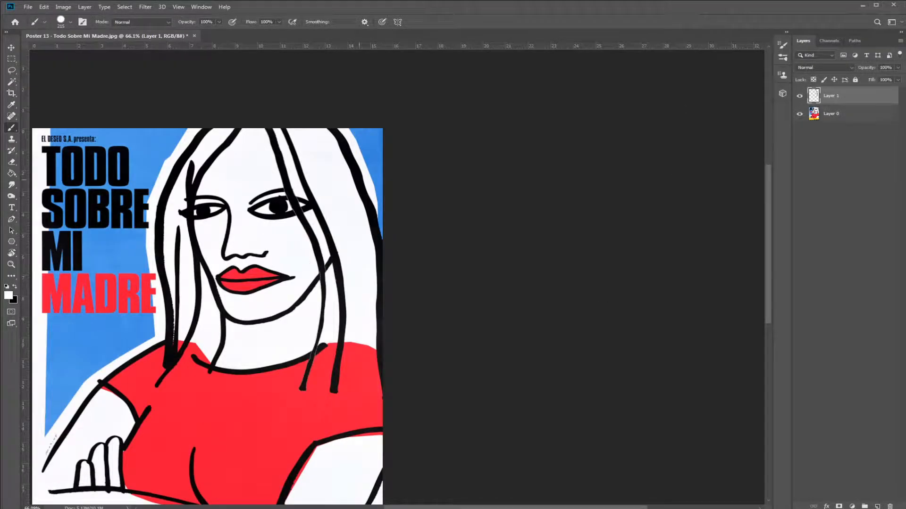
click(799, 96)
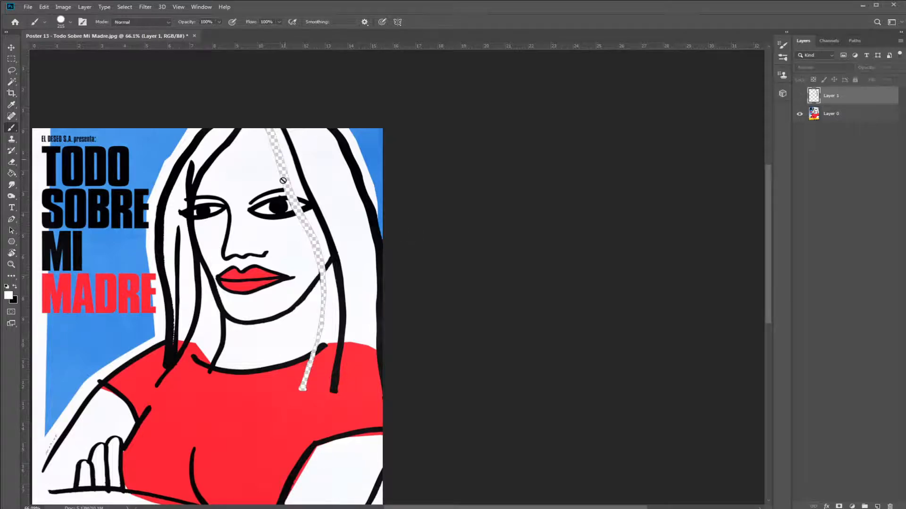
Step: Paint white on Layer 0 over the strand's transparent gap from the poster's upper edge down to the eyebrow
key(z)
mouse_move(262, 179)
mouse_down()
mouse_move(329, 154)
mouse_move(276, 340)
mouse_up()
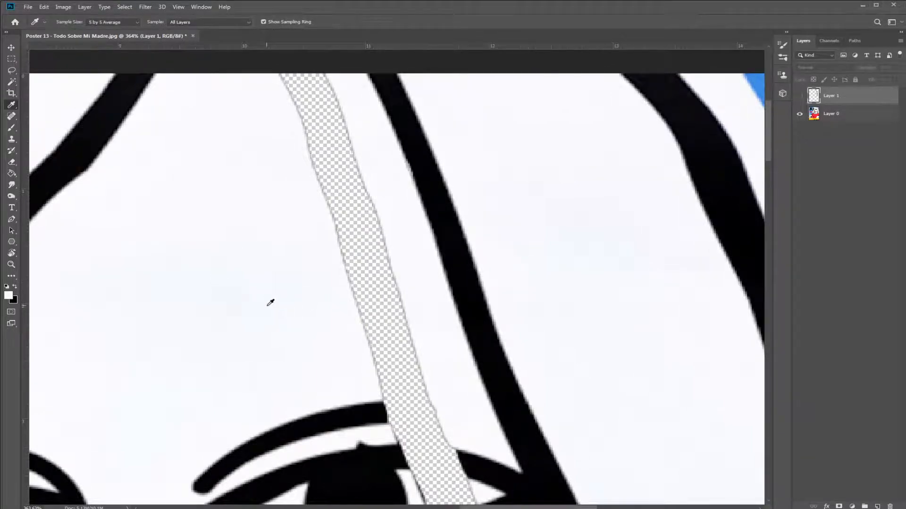
key(b)
click(840, 114)
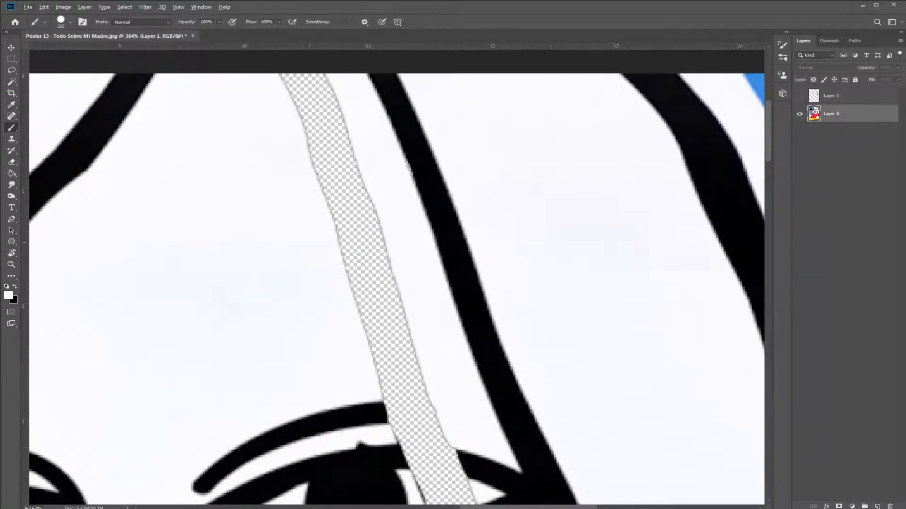
drag(302, 242, 140, 271)
mouse_move(356, 250)
mouse_down()
mouse_move(335, 226)
mouse_move(325, 113)
mouse_up()
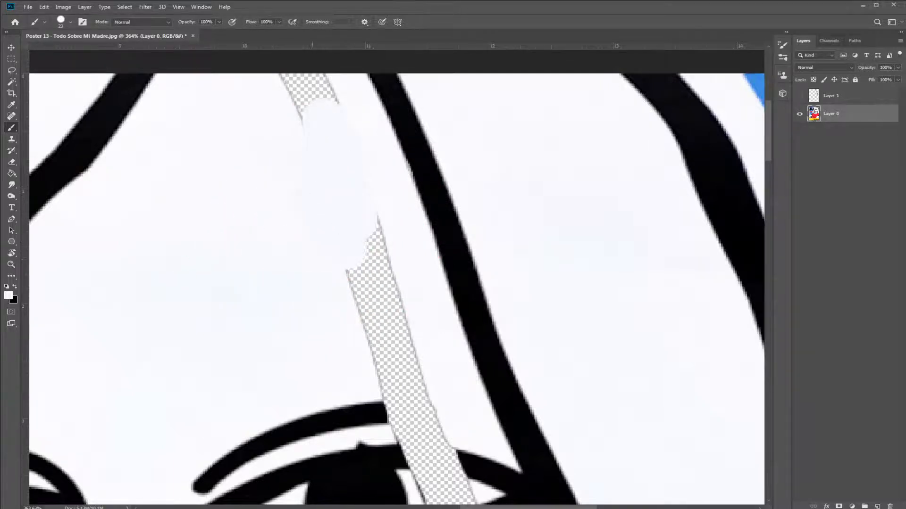
mouse_move(361, 226)
mouse_down()
mouse_move(349, 280)
mouse_move(360, 252)
mouse_move(382, 281)
mouse_up()
mouse_move(271, 148)
mouse_down()
mouse_move(346, 265)
mouse_move(363, 229)
mouse_up()
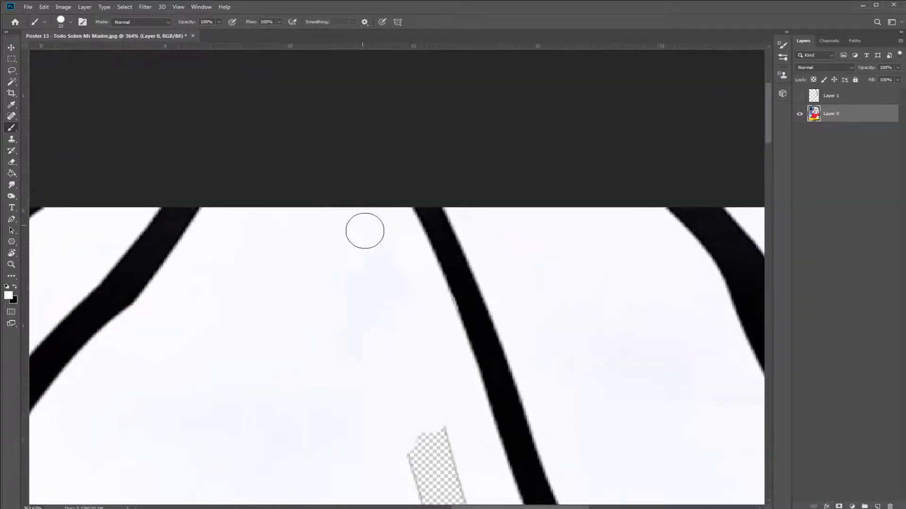
mouse_move(396, 398)
mouse_down()
mouse_move(287, 149)
mouse_move(250, 128)
mouse_move(267, 191)
mouse_move(290, 204)
mouse_move(284, 154)
mouse_up()
key(ctrl+z)
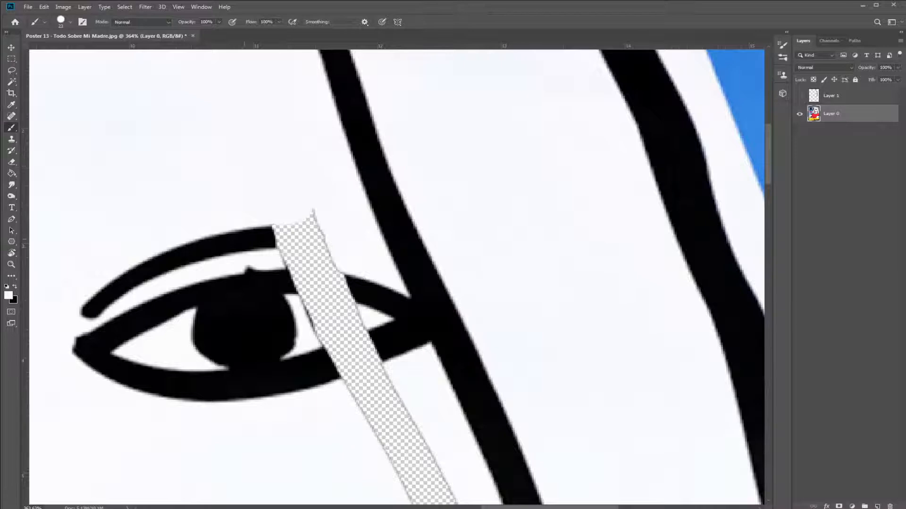
Step: Fill the gap between the eyebrow and the upper eyelid with sampled white using a small brush, undoing the stray stroke
alt+click(281, 255)
key(i)
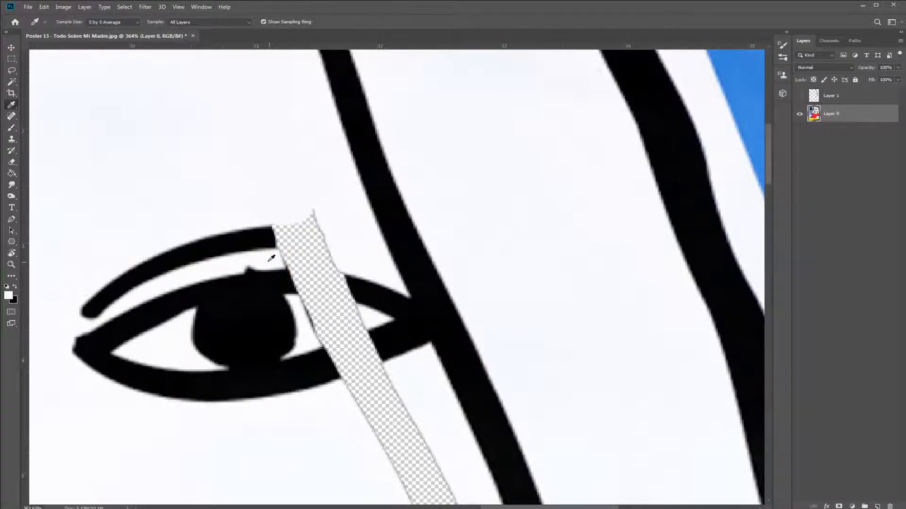
key(b)
alt+right_click(276, 255)
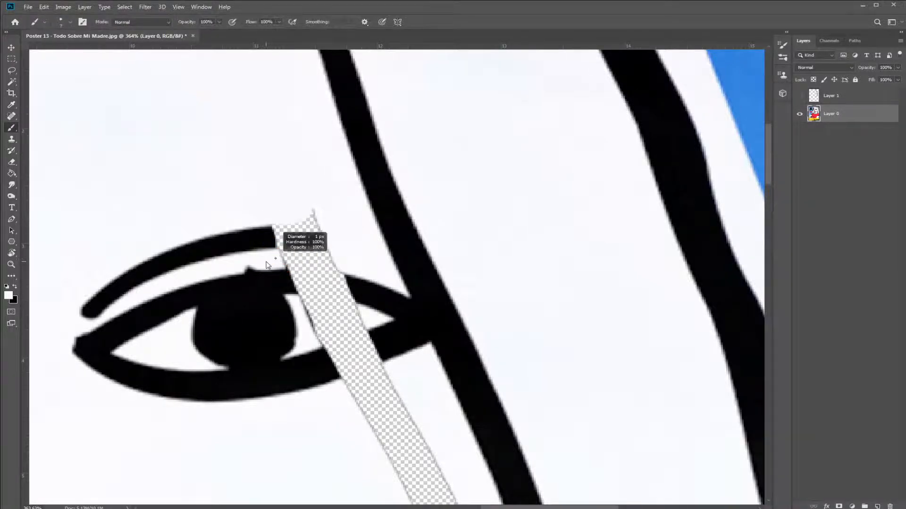
mouse_move(279, 254)
mouse_down()
mouse_move(337, 267)
mouse_move(350, 254)
mouse_move(335, 253)
mouse_move(336, 233)
mouse_move(290, 216)
mouse_move(300, 220)
mouse_move(253, 239)
mouse_move(278, 242)
mouse_up()
key(s)
key(b)
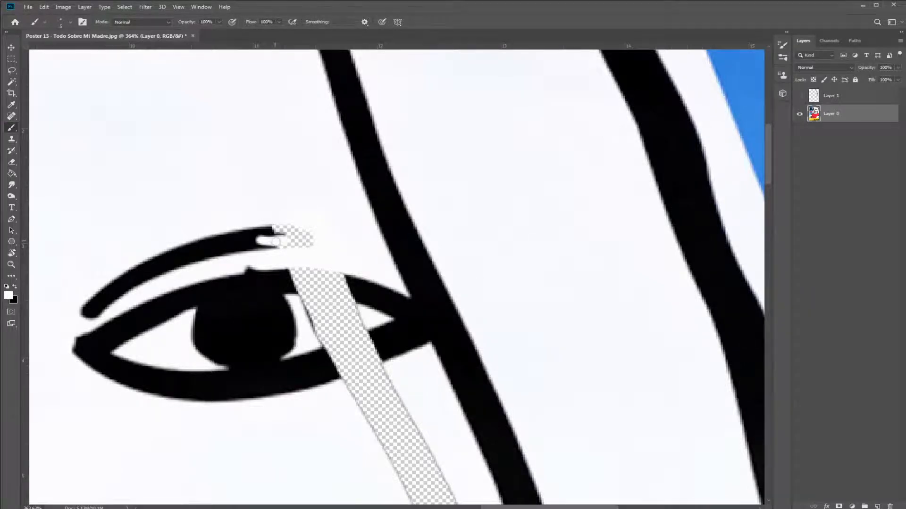
key(ctrl+z)
Step: Extend and round off the eyebrow's end in sampled black, and fill the gaps beside it and inside the eye with white
alt+click(258, 239)
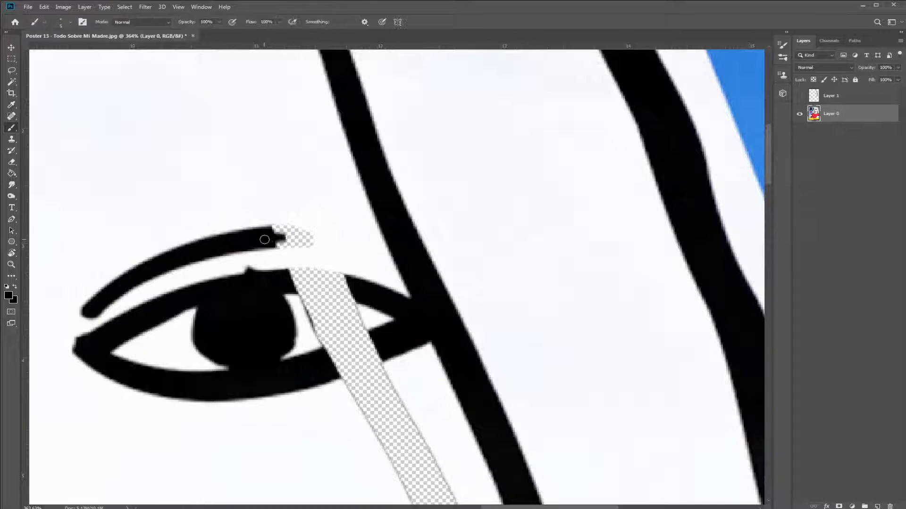
mouse_move(284, 244)
mouse_down()
mouse_move(289, 234)
mouse_move(270, 231)
mouse_up()
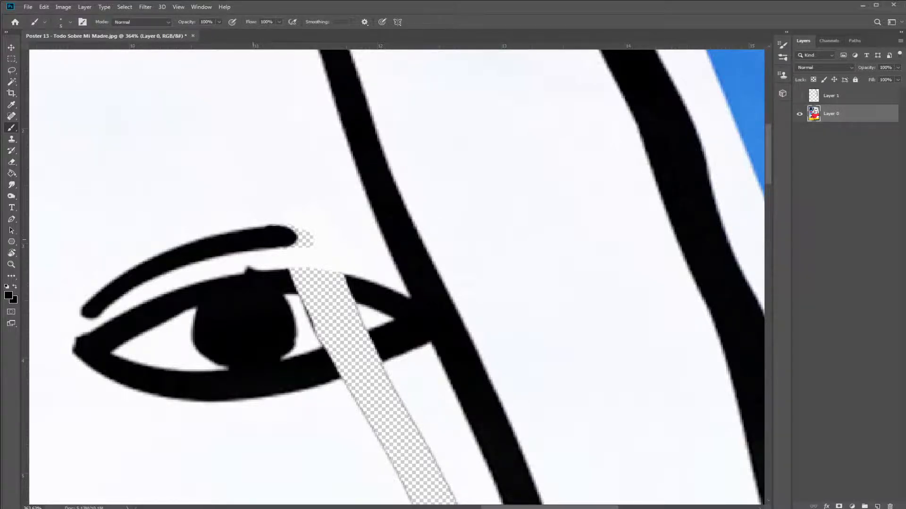
alt+click(320, 185)
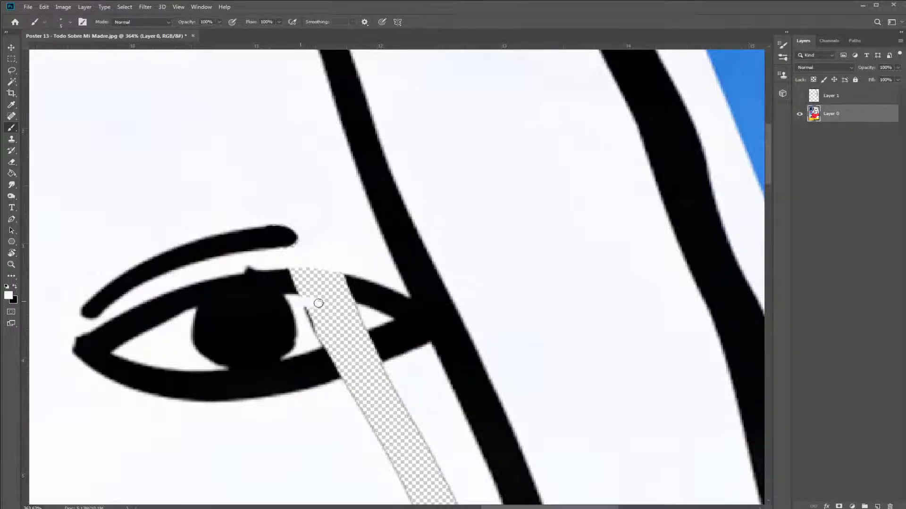
mouse_move(318, 303)
mouse_down()
mouse_move(355, 307)
mouse_move(316, 313)
mouse_move(317, 342)
mouse_move(365, 326)
mouse_move(324, 322)
mouse_up()
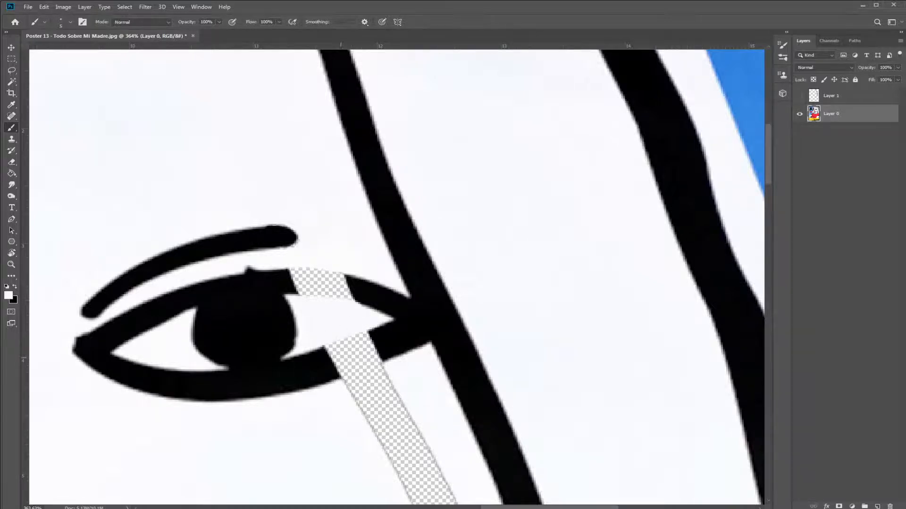
Step: Bridge the gaps in the lower and upper eyelid lines with black and clean the upper lid's edge in white
key(i)
key(b)
mouse_move(338, 369)
mouse_down()
mouse_move(375, 356)
mouse_move(328, 372)
mouse_move(386, 352)
mouse_move(322, 353)
mouse_up()
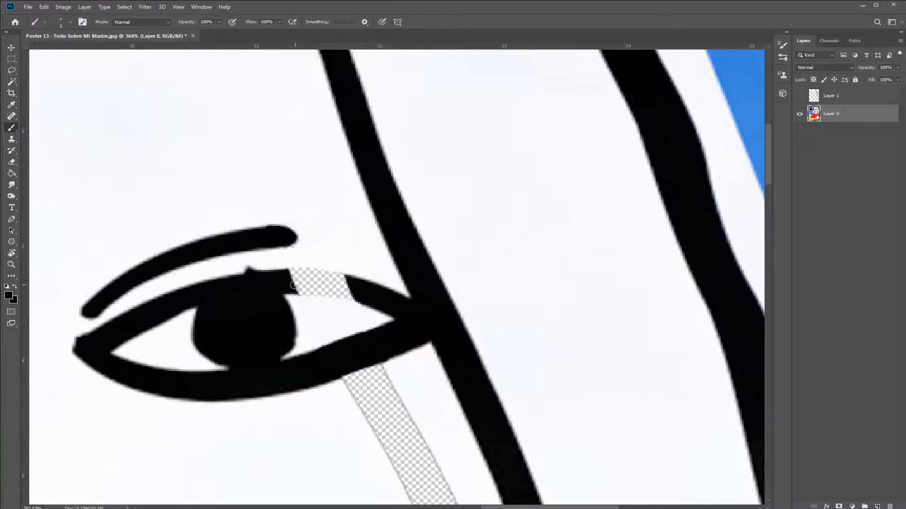
mouse_move(294, 285)
mouse_down()
mouse_move(357, 297)
mouse_move(342, 283)
mouse_move(306, 276)
mouse_move(327, 277)
mouse_move(287, 273)
mouse_up()
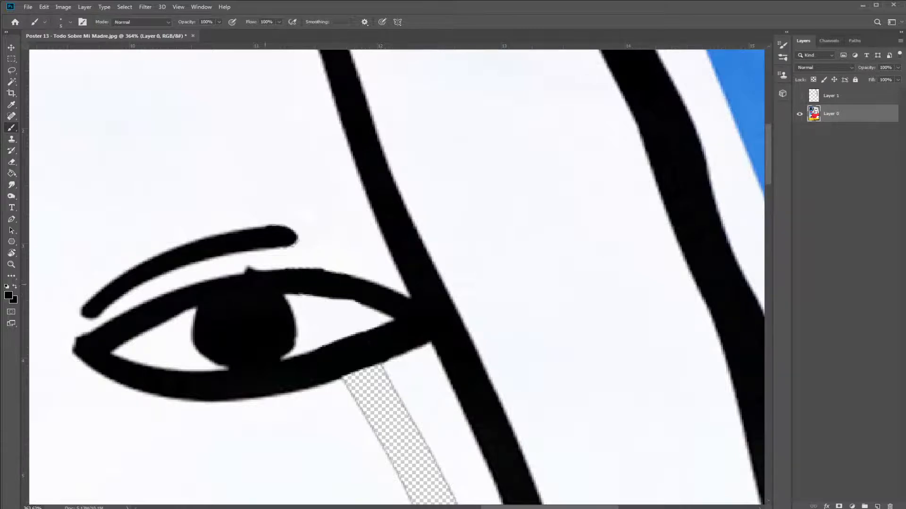
key(i)
key(b)
drag(320, 264, 286, 263)
Step: Paint the gap from below the eye down to the jawline white, finishing with a straight stroke along the jawline's upper edge
drag(273, 414, 203, 369)
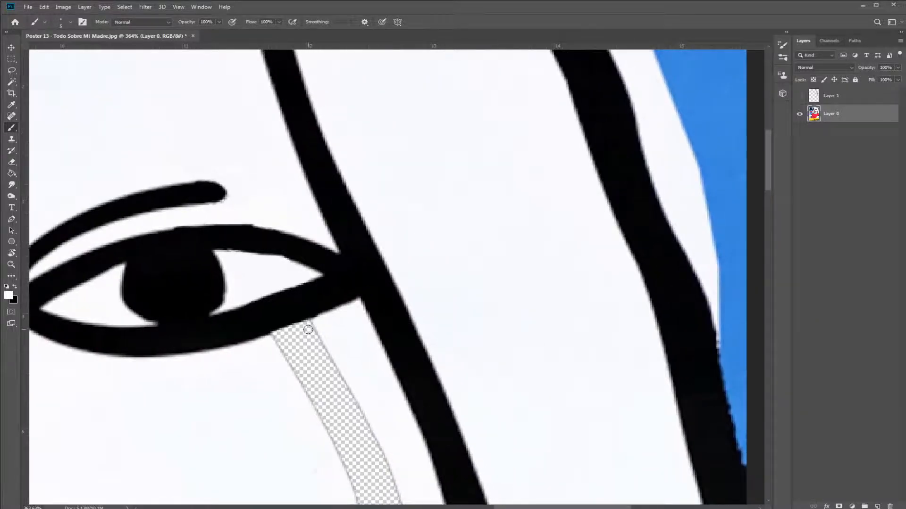
mouse_move(308, 328)
mouse_down()
mouse_move(277, 336)
mouse_move(290, 334)
mouse_move(262, 360)
mouse_move(312, 351)
mouse_move(290, 384)
mouse_move(322, 352)
mouse_up()
mouse_move(304, 379)
mouse_down()
mouse_move(316, 383)
mouse_move(330, 359)
mouse_move(323, 424)
mouse_move(184, 245)
mouse_move(181, 256)
mouse_up()
mouse_move(223, 277)
mouse_down()
mouse_move(256, 406)
mouse_move(185, 278)
mouse_move(177, 310)
mouse_move(156, 320)
mouse_move(243, 268)
mouse_up()
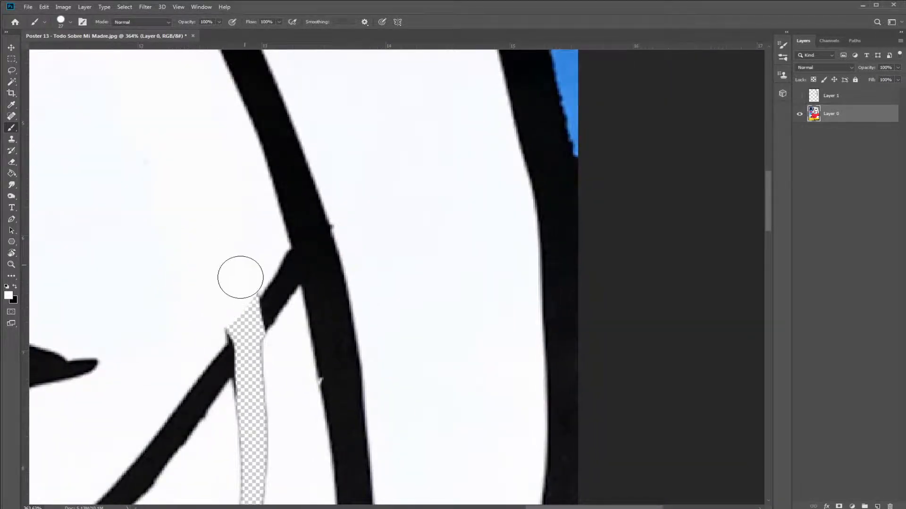
click(240, 285)
shift+click(206, 332)
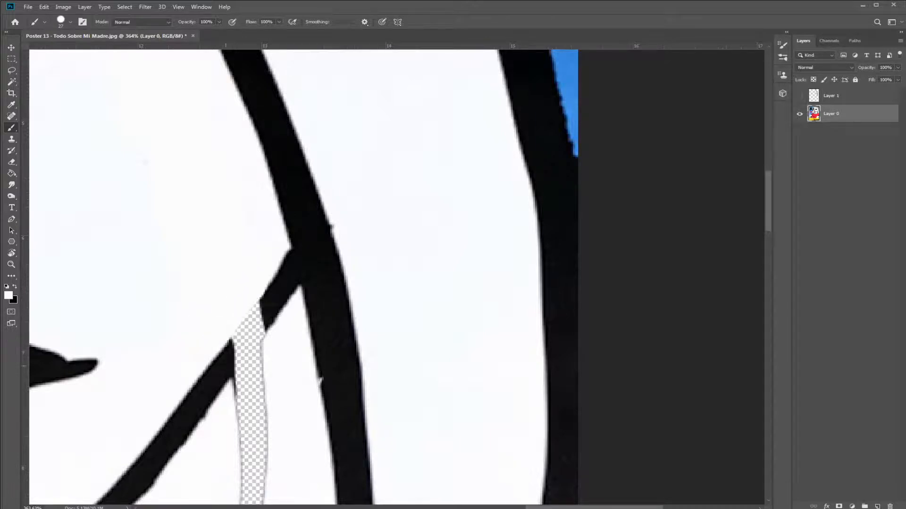
Step: Fill the gap just below the jawline with white, redoing the stroke that cut into the neighbouring hair strand
mouse_move(242, 418)
mouse_down()
mouse_move(283, 353)
mouse_move(253, 418)
mouse_move(251, 500)
mouse_up()
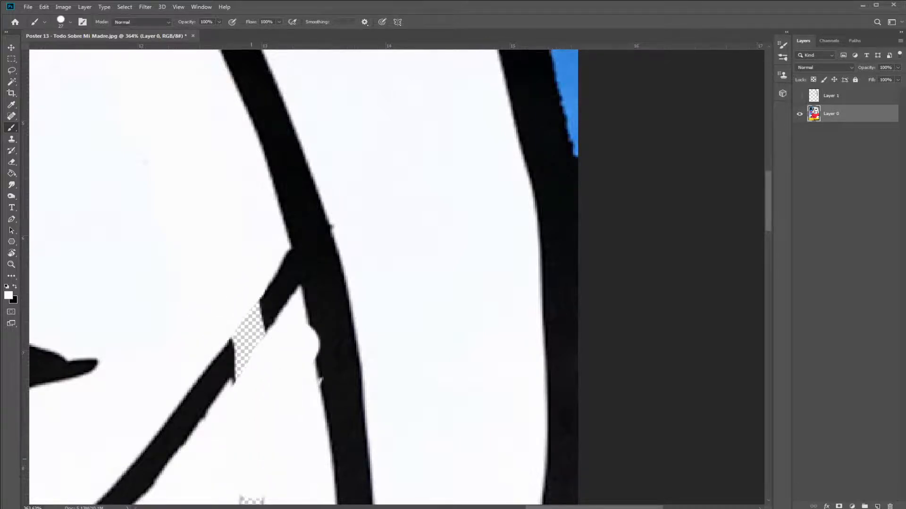
key(ctrl+z)
mouse_move(238, 409)
mouse_down()
mouse_move(278, 355)
mouse_move(247, 449)
mouse_move(253, 474)
mouse_up()
Step: Reconnect the broken jawline with sampled black and patch the nick in the adjacent hair strand
alt+click(216, 360)
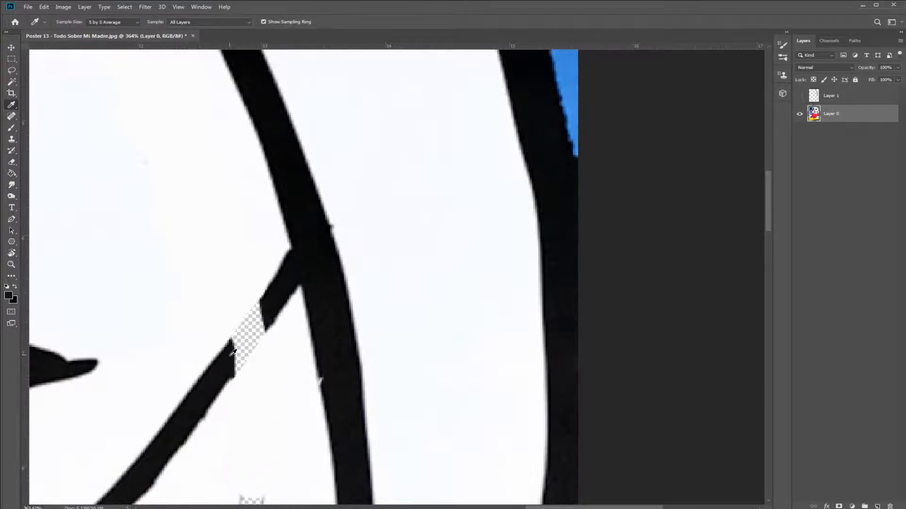
right_click(215, 358)
mouse_move(212, 362)
alt+mouse_down()
mouse_move(184, 374)
mouse_move(265, 309)
mouse_move(226, 370)
mouse_move(249, 321)
mouse_move(266, 313)
alt+mouse_up()
key(ctrl+z)
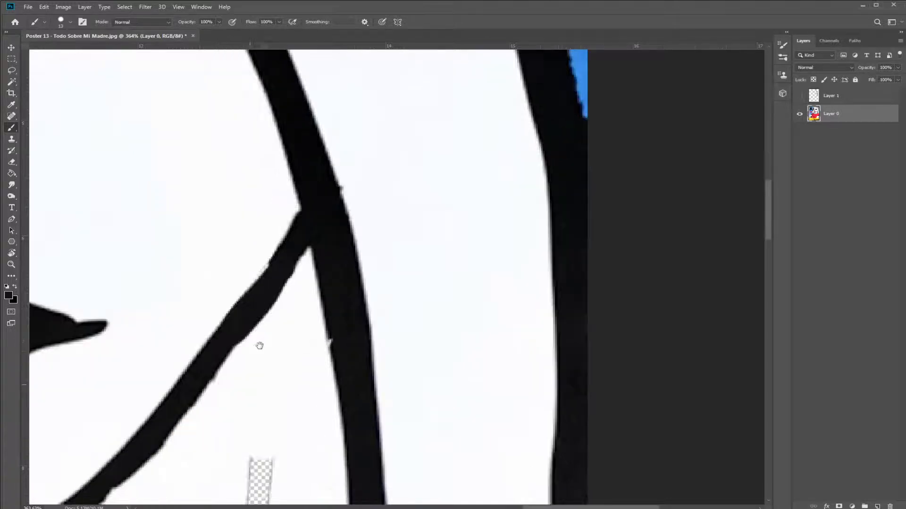
drag(259, 344, 295, 171)
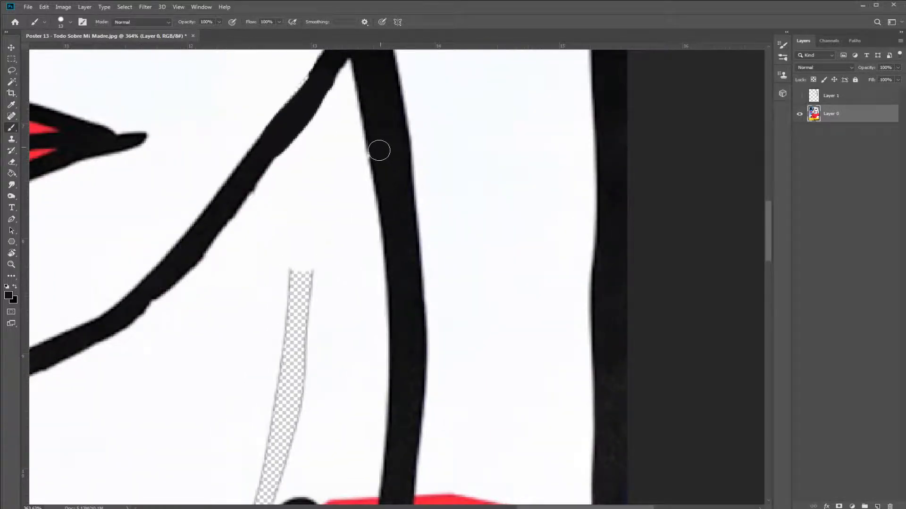
drag(378, 149, 386, 158)
Step: Paint the strand's gap between the jawline and the shirt neckline with sampled white, covering the leftover patch
alt+click(339, 298)
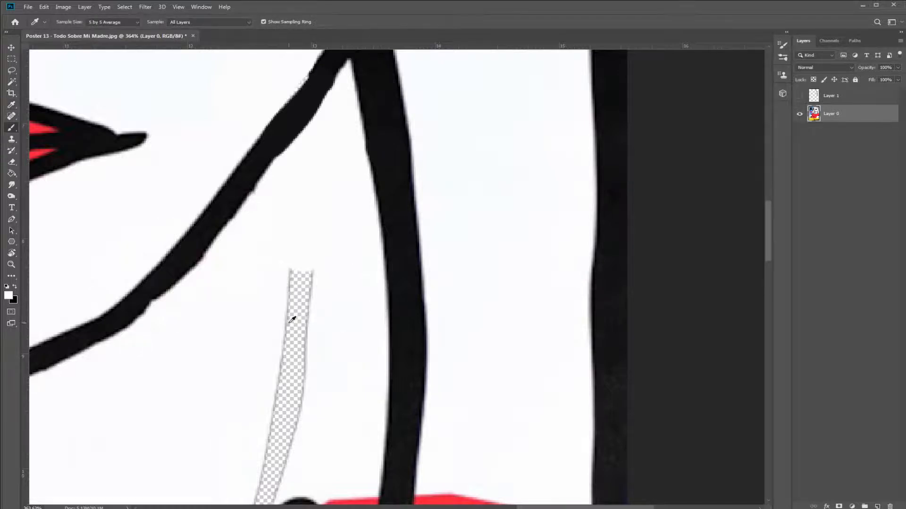
mouse_move(293, 317)
mouse_down()
mouse_move(308, 351)
mouse_move(301, 276)
mouse_move(292, 319)
mouse_move(305, 384)
mouse_move(287, 336)
mouse_move(264, 407)
mouse_up()
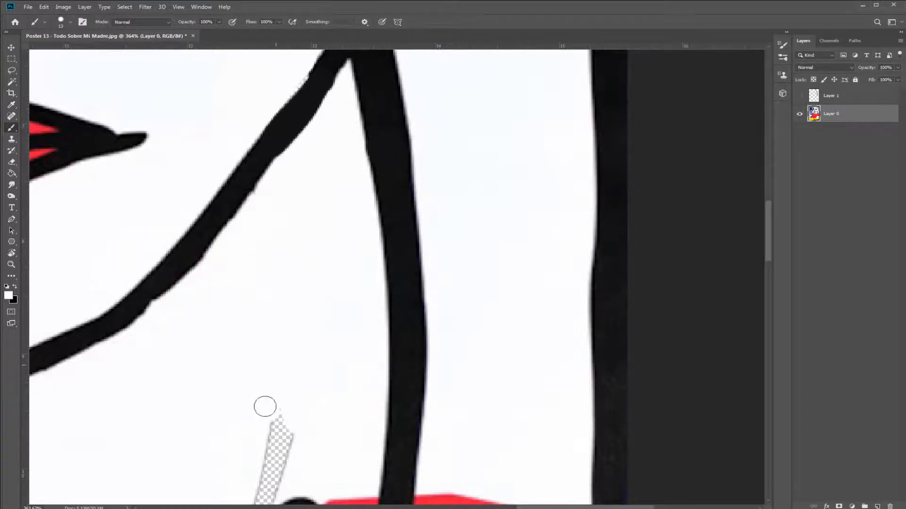
drag(304, 364, 319, 193)
mouse_move(305, 260)
mouse_down()
mouse_move(263, 319)
mouse_move(279, 333)
mouse_up()
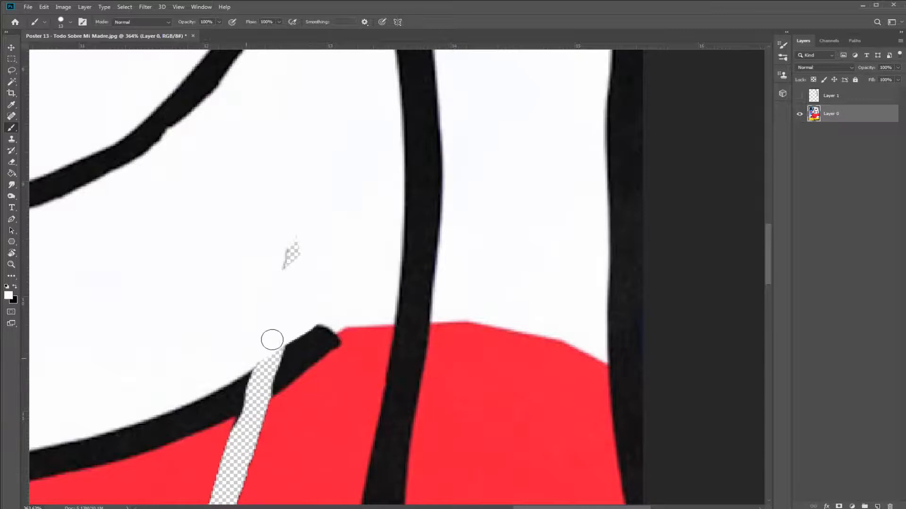
drag(288, 296, 292, 255)
Step: Fill the gap just below the neckline with the shirt's sampled red and reconnect the broken neckline with sampled black
alt+click(302, 426)
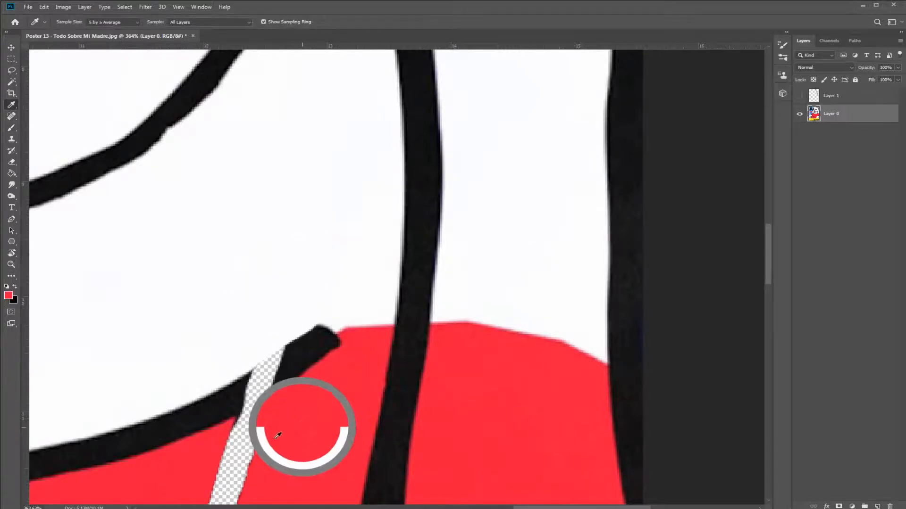
drag(255, 448, 235, 436)
mouse_move(269, 411)
mouse_down()
mouse_move(249, 430)
mouse_move(301, 402)
mouse_move(230, 438)
mouse_move(259, 430)
mouse_move(228, 497)
mouse_up()
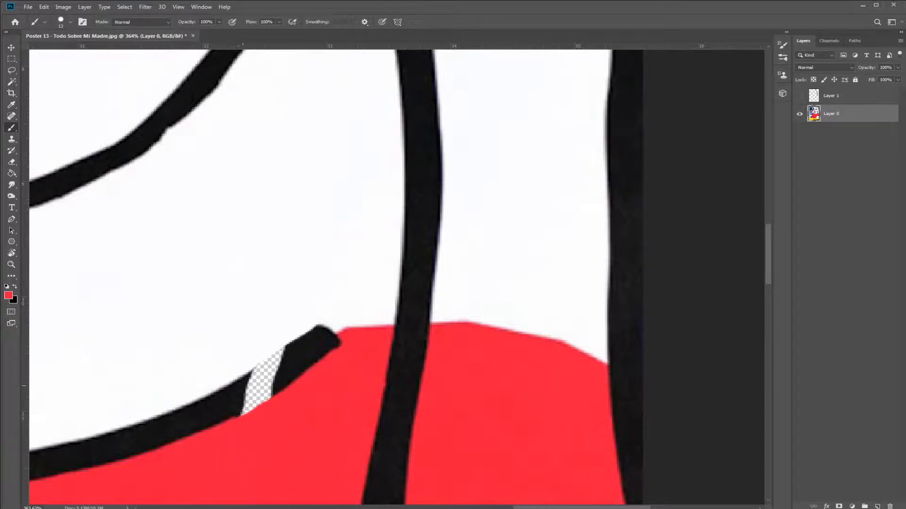
alt+click(235, 393)
mouse_move(275, 368)
mouse_down()
mouse_move(253, 398)
mouse_move(231, 406)
mouse_move(296, 353)
mouse_move(253, 378)
mouse_move(299, 354)
mouse_up()
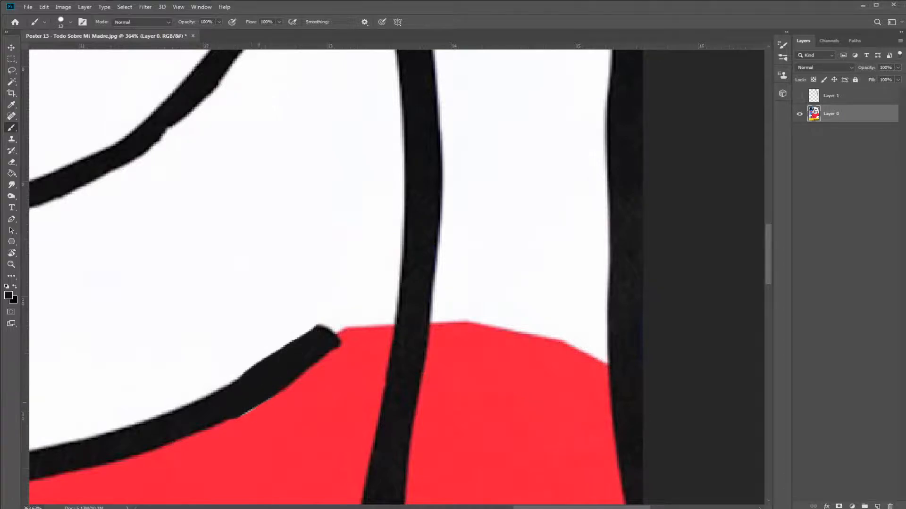
Step: Fill the remaining gap at the strand's lower end on the shirt with sampled red
mouse_move(275, 413)
mouse_down()
mouse_move(325, 260)
mouse_move(279, 246)
mouse_move(299, 233)
mouse_up()
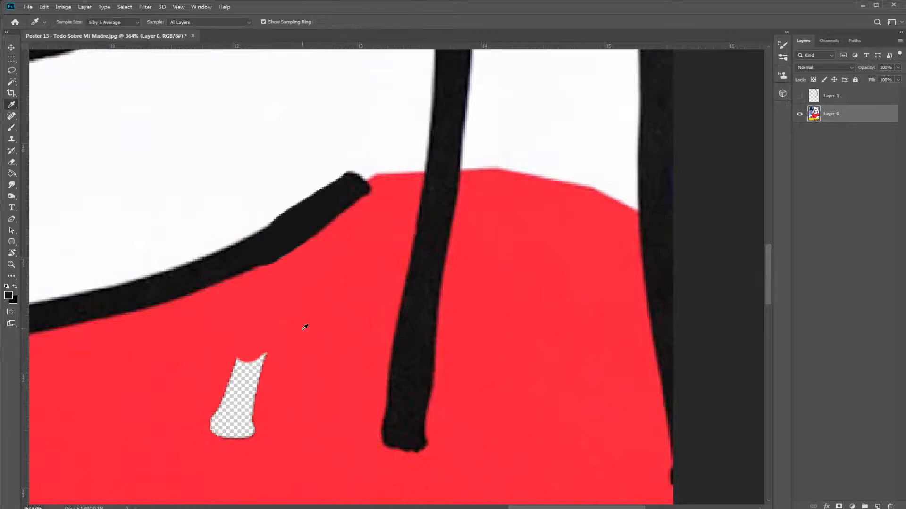
alt+click(296, 344)
mouse_move(241, 365)
mouse_down()
mouse_move(229, 411)
mouse_move(260, 400)
mouse_up()
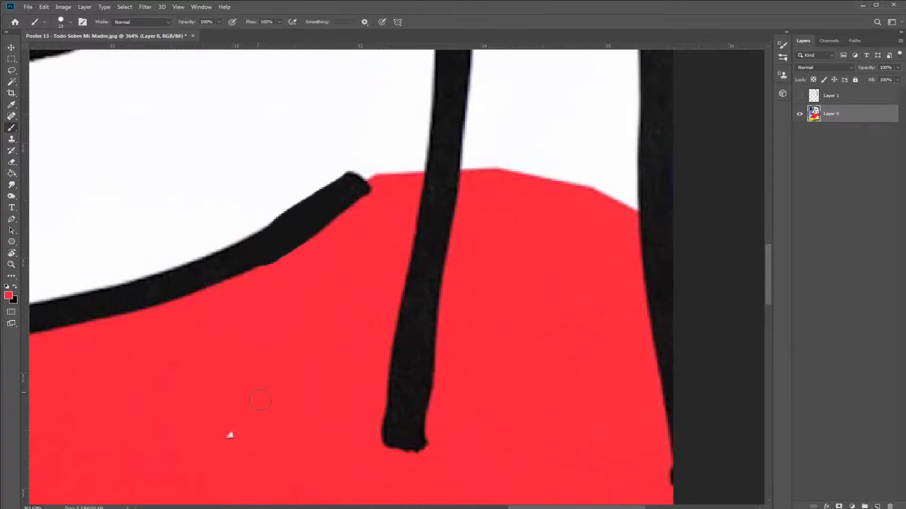
Step: Compare the whole poster with the extracted strand on Layer 1 shown and hidden
key(z)
drag(289, 363, 222, 408)
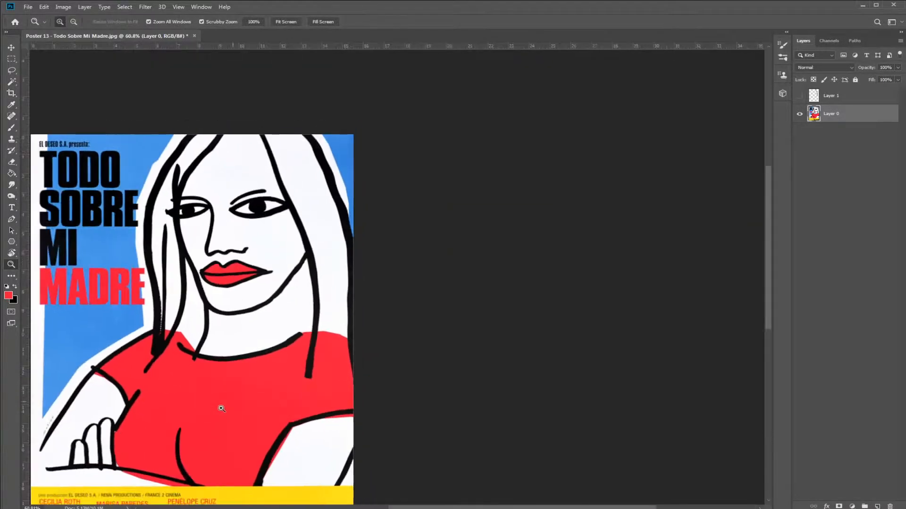
click(798, 98)
click(799, 98)
click(798, 97)
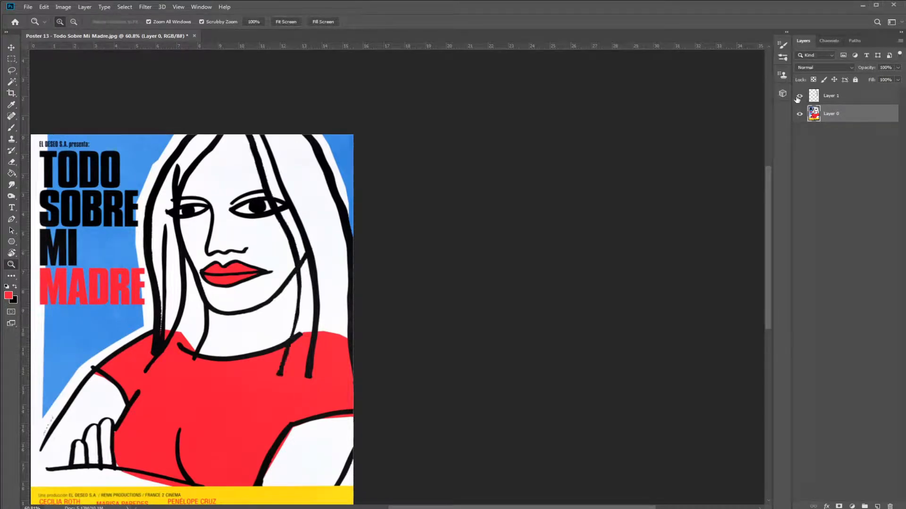
click(799, 98)
Step: Select the black linework connected to the remaining long strand beside the face with the Magic Wand and enter Quick Mask
key(b)
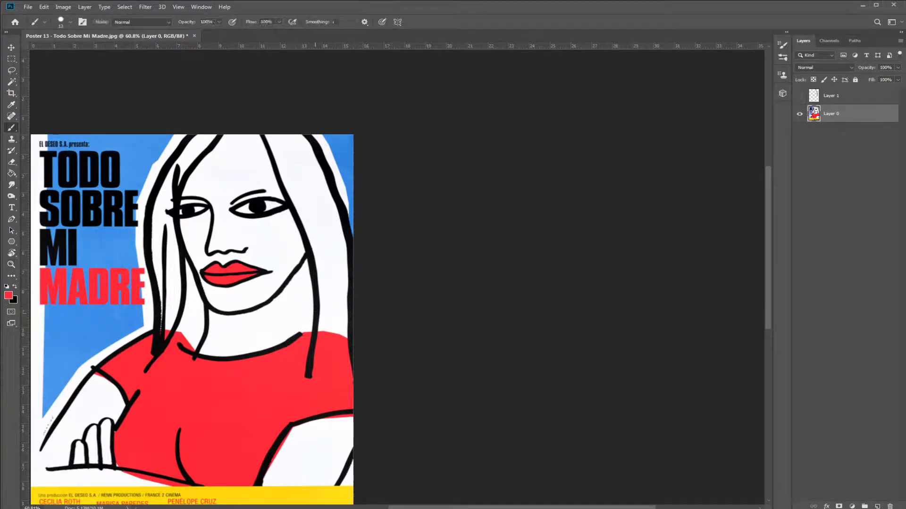
key(w)
click(315, 326)
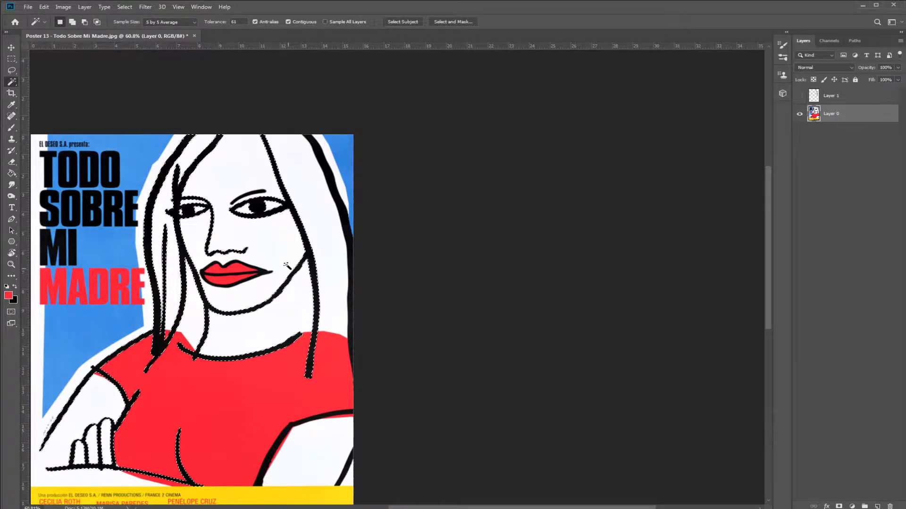
key(b)
key(q)
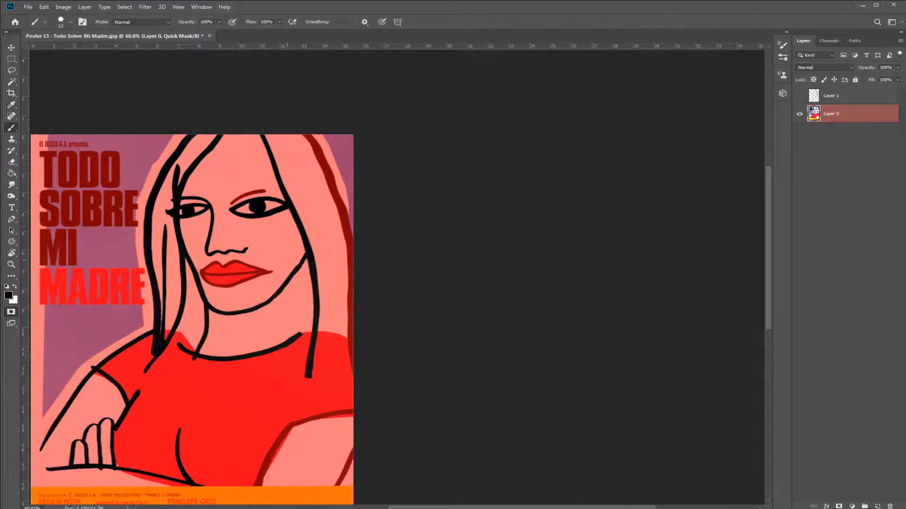
Step: Paint the mask with a large brush over all selected linework except the long strand on the right of the face
mouse_move(287, 260)
mouse_down()
mouse_move(298, 275)
mouse_move(281, 270)
mouse_move(290, 260)
mouse_move(258, 199)
mouse_move(268, 217)
mouse_move(268, 205)
mouse_move(270, 213)
mouse_move(210, 206)
mouse_move(206, 244)
mouse_move(195, 155)
mouse_move(160, 202)
mouse_move(145, 293)
mouse_move(192, 266)
mouse_move(87, 480)
mouse_move(112, 336)
mouse_up()
key(ctrl+z)
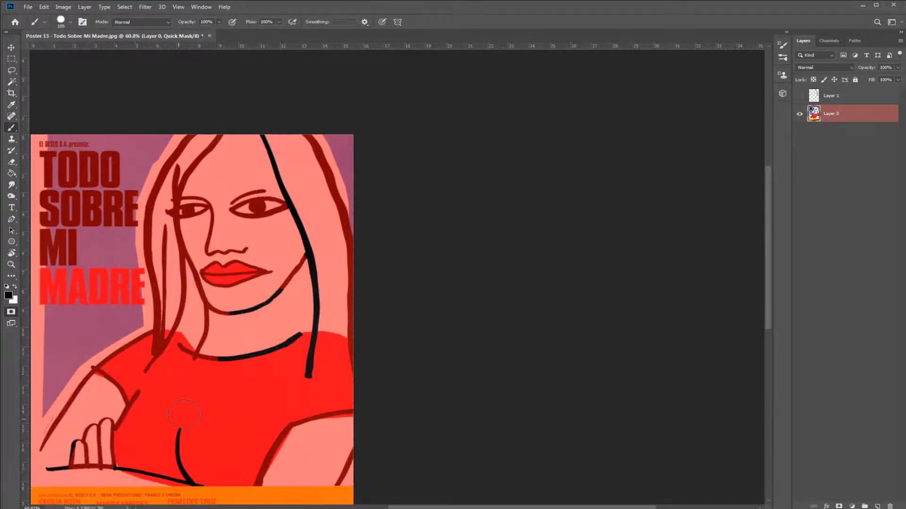
mouse_move(183, 414)
mouse_down()
mouse_move(283, 328)
mouse_move(245, 307)
mouse_move(252, 352)
mouse_move(189, 476)
mouse_move(78, 434)
mouse_move(148, 480)
mouse_up()
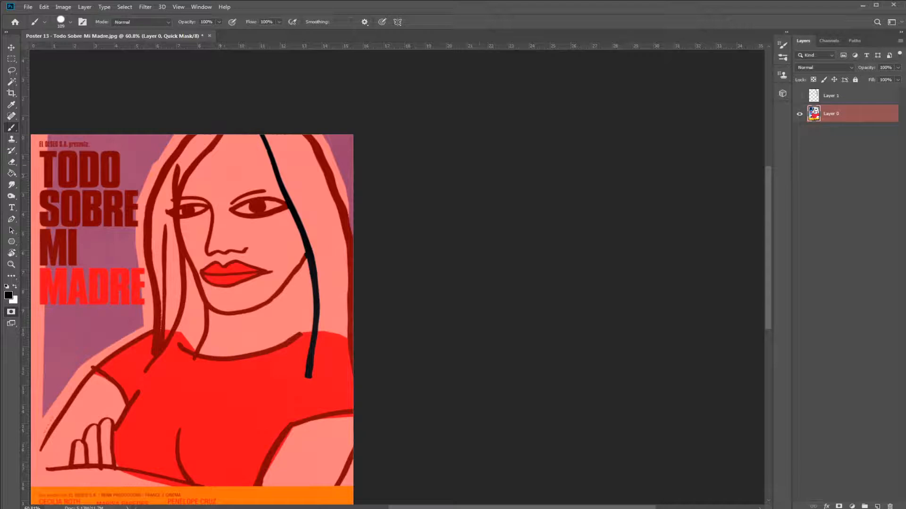
Step: Turn the mask into a selection, cut the strand to its own new layer, and hide that layer
key(q)
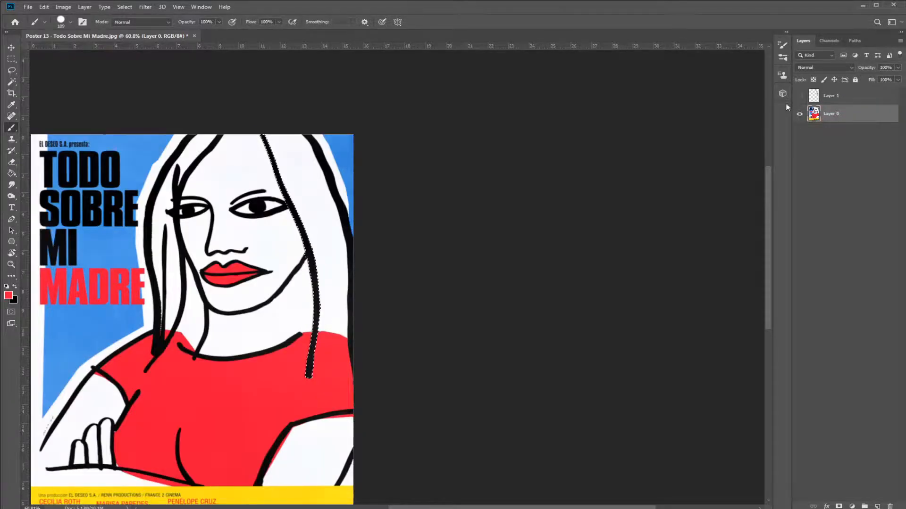
key(ctrl+j)
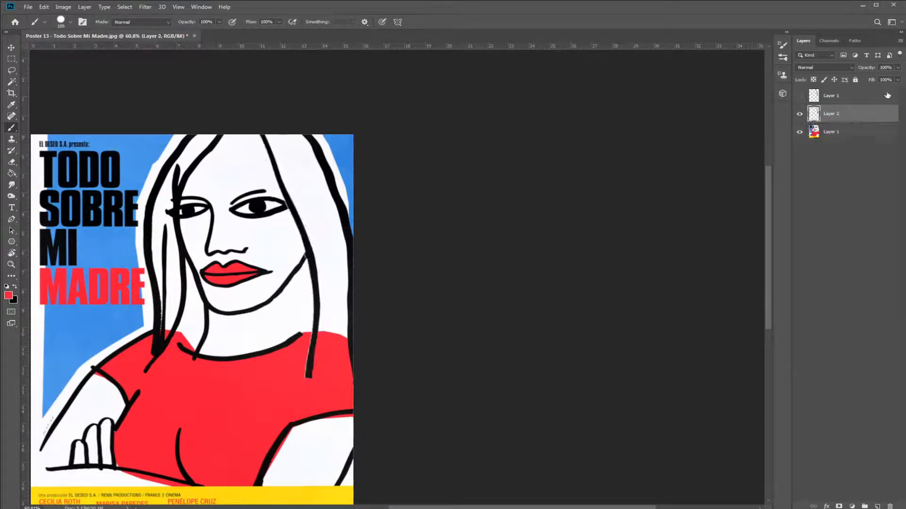
click(799, 114)
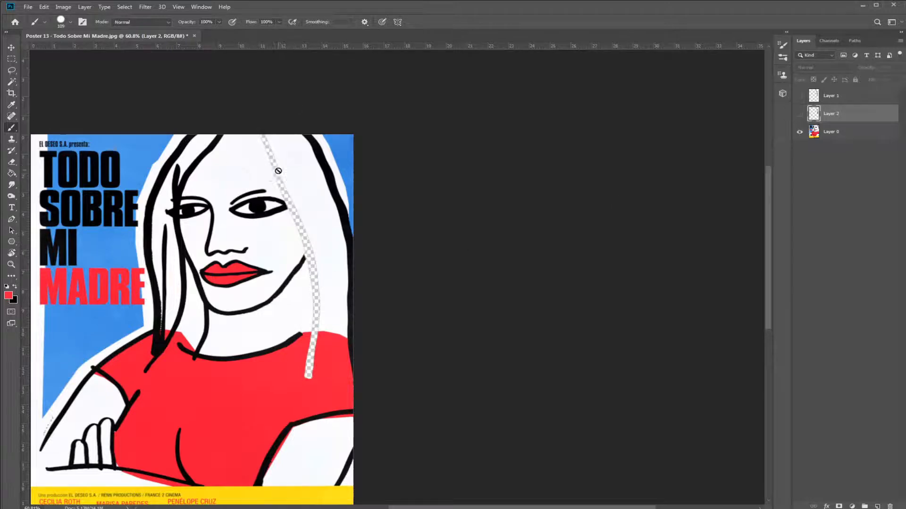
Step: On Layer 0, fill the strand's gap with sampled white across the face and neck and sampled red on the shirt
alt+click(268, 182)
click(855, 132)
mouse_move(262, 164)
mouse_down()
mouse_move(259, 142)
mouse_move(296, 192)
mouse_move(286, 189)
mouse_move(311, 246)
mouse_move(317, 323)
mouse_up()
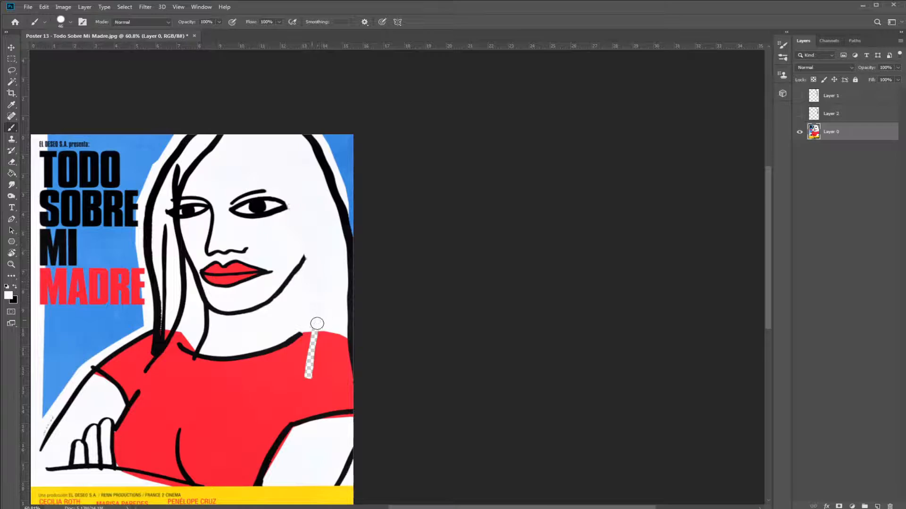
alt+click(293, 377)
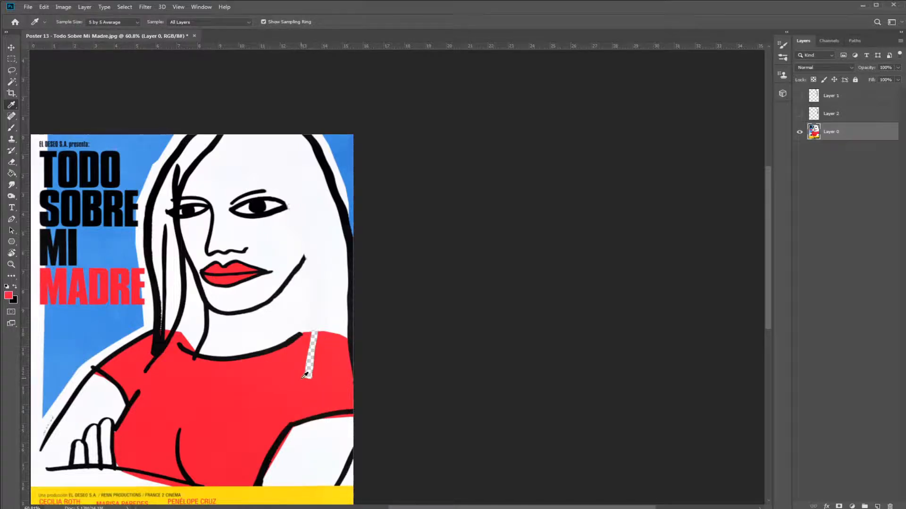
drag(307, 377, 314, 351)
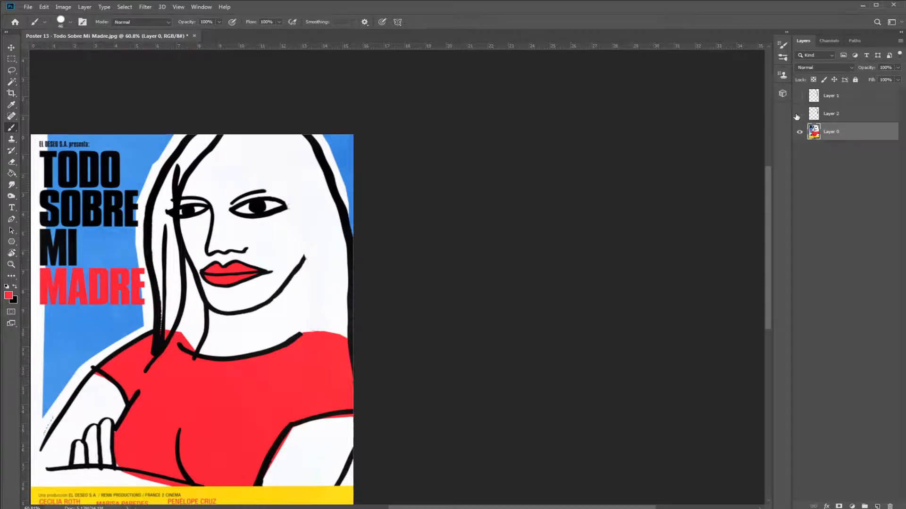
Step: Compare the retouched poster with the two extracted strand layers shown and hidden
drag(793, 103, 792, 104)
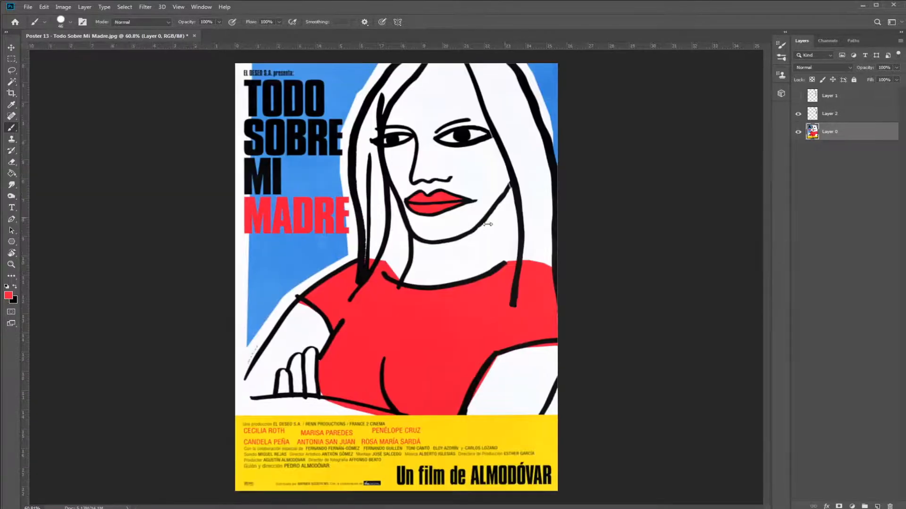
click(798, 96)
drag(797, 115, 797, 97)
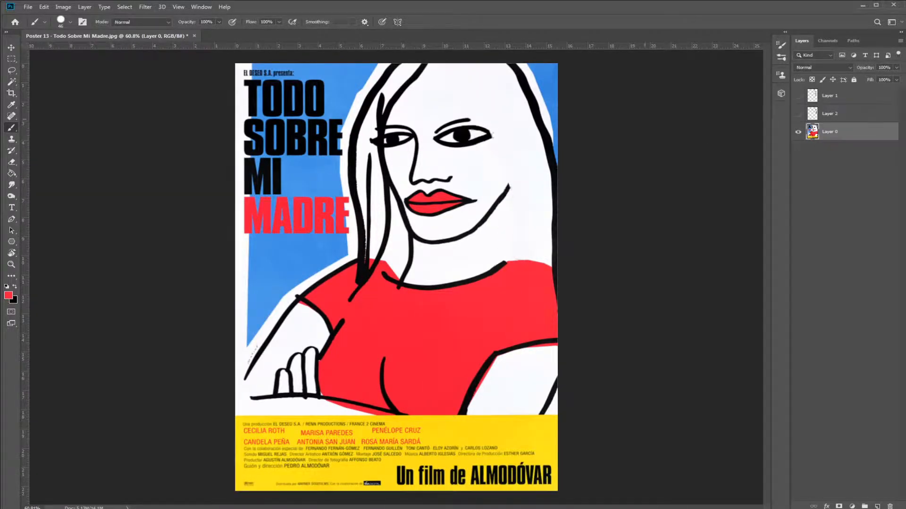
Step: Rebuild the outer corner of the right eye with sampled black and clean around it with white
key(z)
drag(487, 140, 530, 122)
key(u)
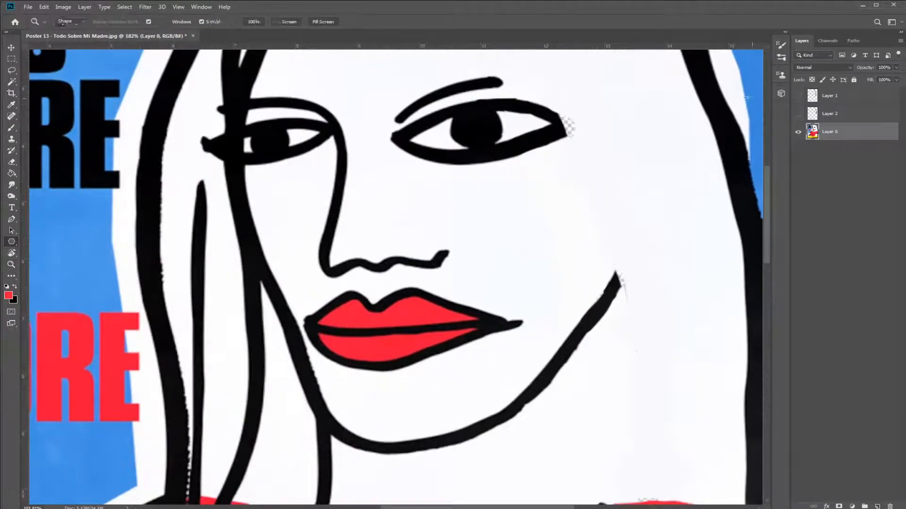
key(i)
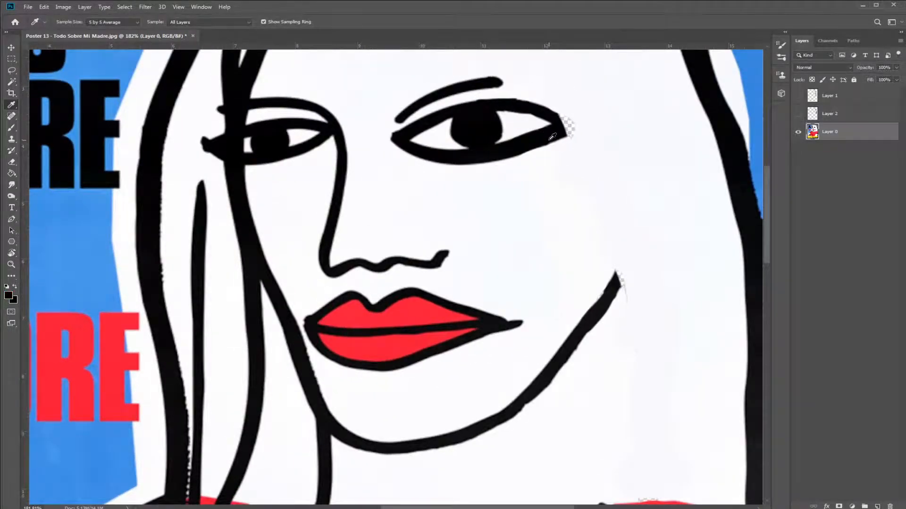
key(b)
alt+right_click(552, 137)
key(x)
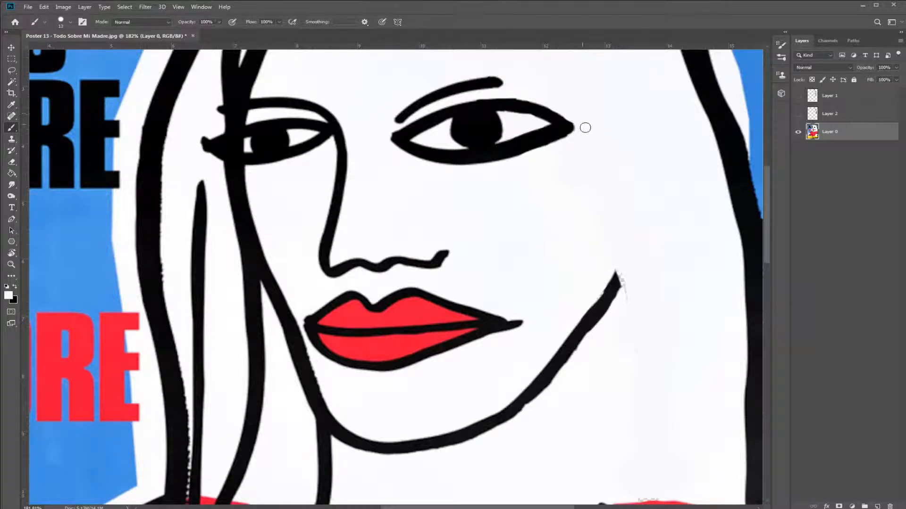
Step: Return to the overall poster view and show Layer 2 and Layer 1 again
key(z)
drag(477, 212, 454, 98)
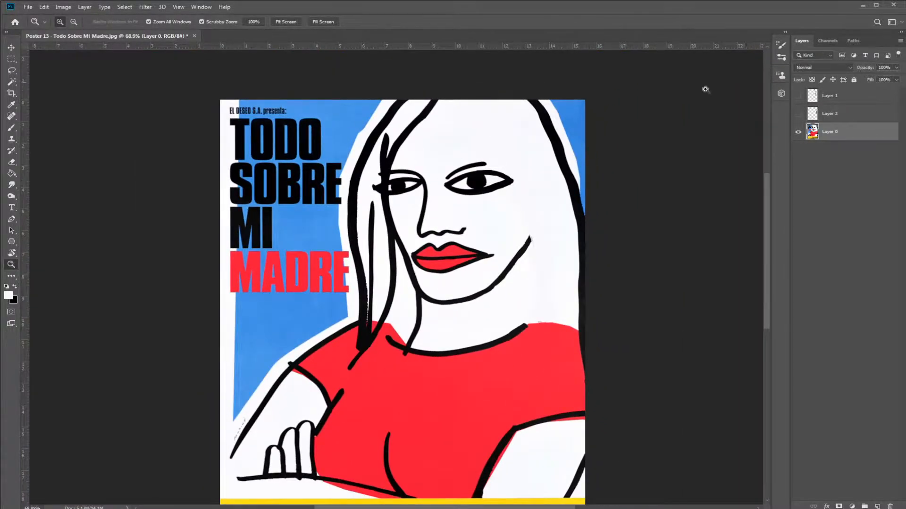
click(798, 113)
click(798, 96)
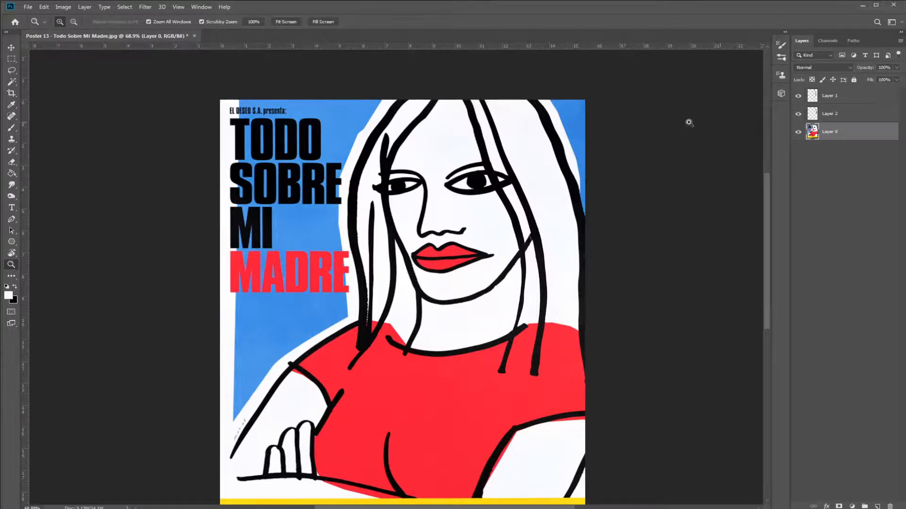
Step: Select the connected black linework around the left eye and hair with the Magic Wand and enter Quick Mask
drag(362, 170, 351, 183)
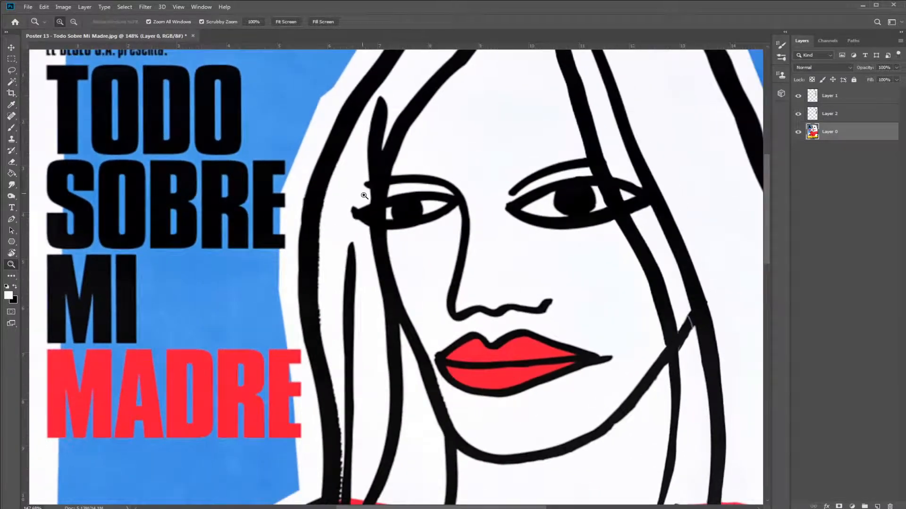
key(b)
key(w)
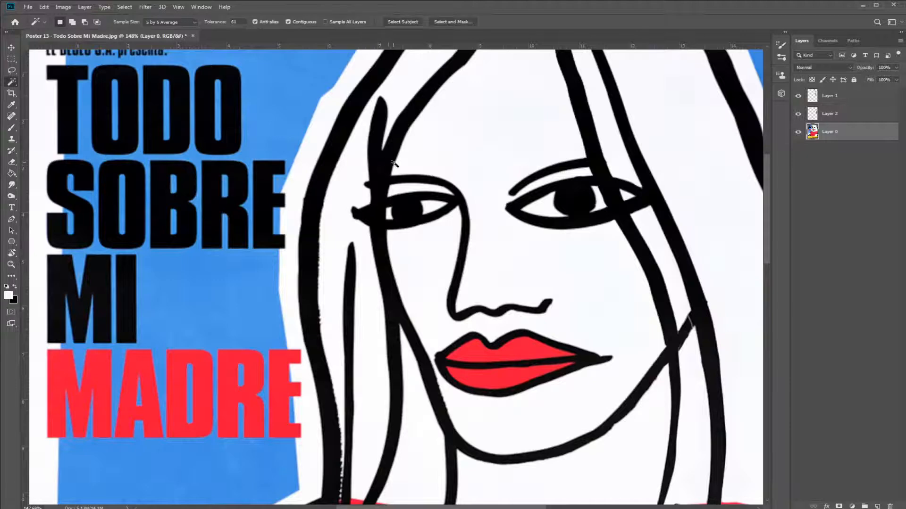
key(q)
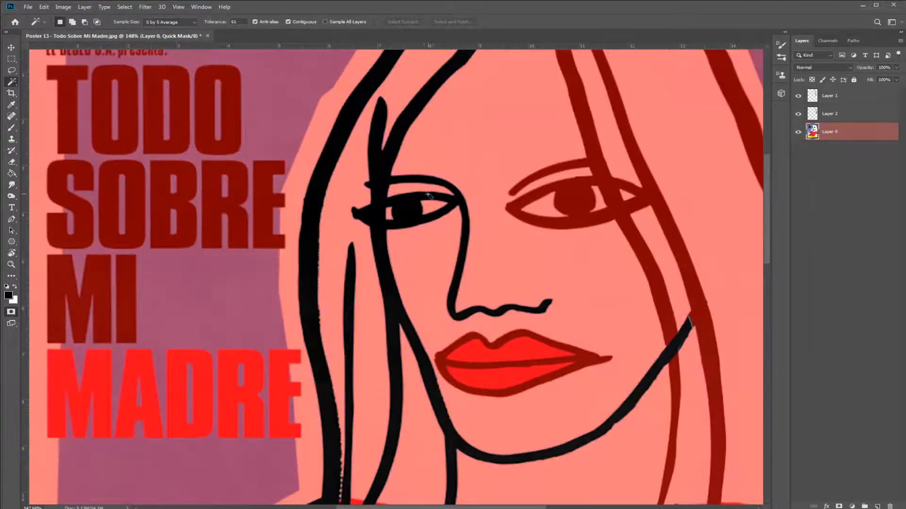
Step: Mask out the inner hair strand running from the top of the head down to the left eye
key(b)
mouse_move(419, 115)
mouse_down()
mouse_move(396, 172)
mouse_move(387, 146)
mouse_move(396, 213)
mouse_up()
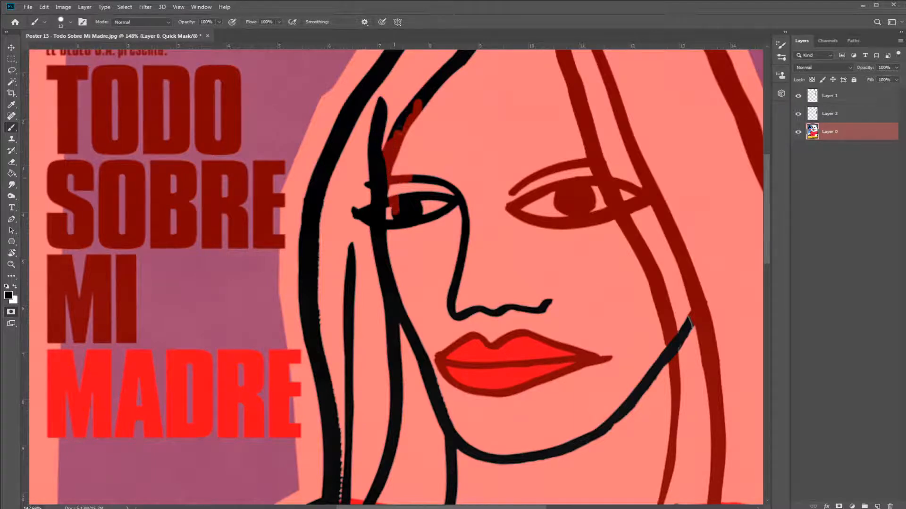
mouse_move(400, 128)
mouse_down()
mouse_move(390, 150)
mouse_move(437, 91)
mouse_up()
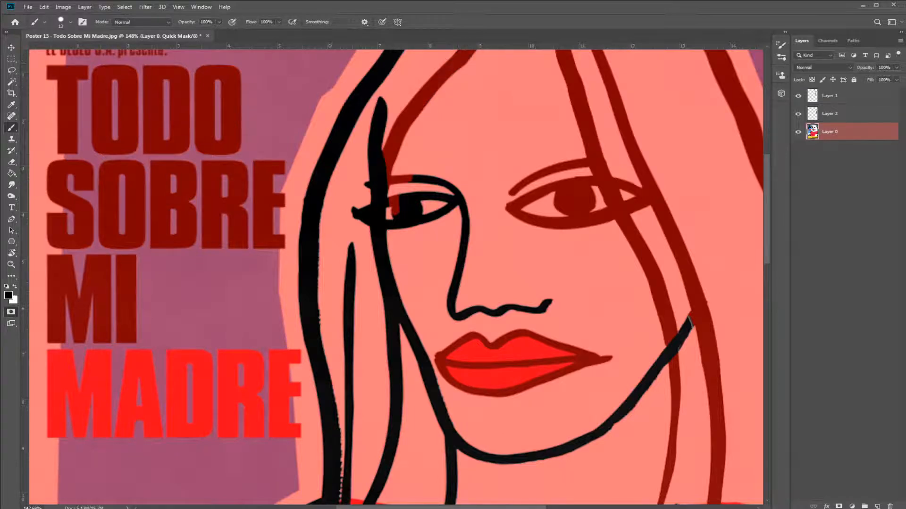
Step: Mask out the outer hair strands beside the left eye down to the shoulder, plus the lower neck line and collar tip
mouse_move(401, 53)
mouse_down()
mouse_move(375, 66)
mouse_move(400, 52)
mouse_move(366, 84)
mouse_move(347, 118)
mouse_move(312, 224)
mouse_move(302, 209)
mouse_move(309, 326)
mouse_move(309, 288)
mouse_move(351, 255)
mouse_move(332, 360)
mouse_move(330, 339)
mouse_move(334, 467)
mouse_up()
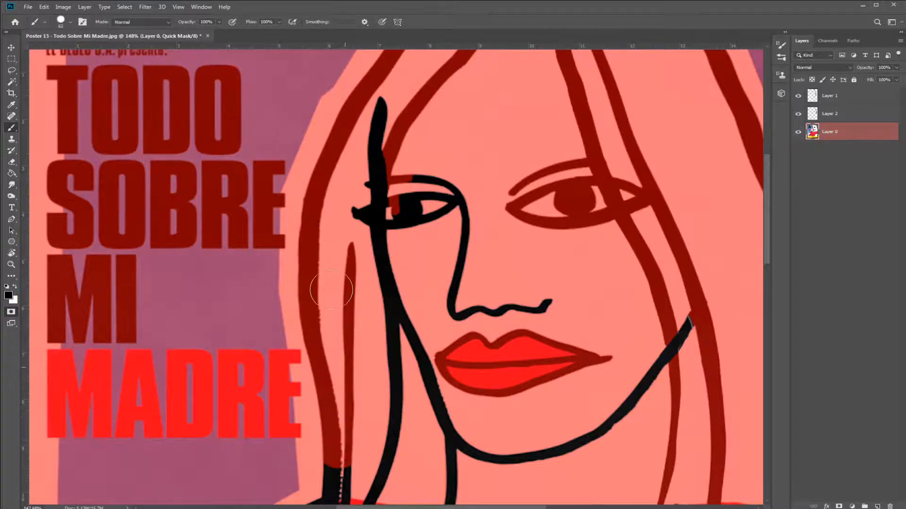
drag(352, 215, 349, 184)
mouse_move(380, 347)
mouse_down()
mouse_move(360, 305)
mouse_move(381, 350)
mouse_move(395, 461)
mouse_move(364, 487)
mouse_move(319, 422)
mouse_move(326, 488)
mouse_up()
mouse_move(310, 356)
mouse_down()
mouse_move(304, 201)
mouse_move(345, 402)
mouse_move(226, 399)
mouse_move(136, 486)
mouse_move(324, 480)
mouse_up()
mouse_move(380, 379)
mouse_down()
mouse_move(469, 378)
mouse_move(444, 407)
mouse_up()
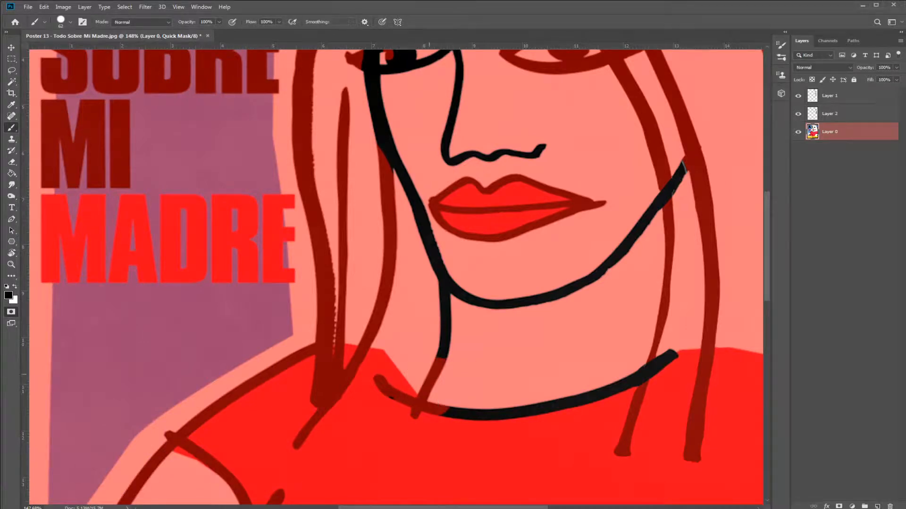
mouse_move(429, 375)
mouse_down()
mouse_move(376, 383)
mouse_move(435, 361)
mouse_up()
drag(362, 263, 343, 417)
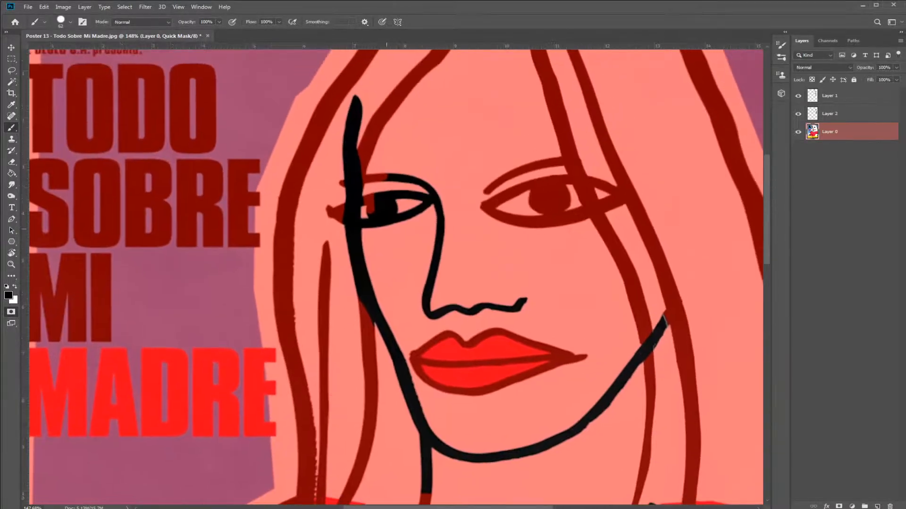
Step: Mask out the left eye, nose, jaw, chin and neck lines, keeping only the strand crossing the left eye unmasked
click(387, 220)
mouse_move(402, 190)
mouse_down()
mouse_move(374, 212)
mouse_move(373, 226)
mouse_move(371, 217)
mouse_move(375, 192)
mouse_move(393, 209)
mouse_move(404, 183)
mouse_move(416, 211)
mouse_move(437, 195)
mouse_move(425, 311)
mouse_move(503, 307)
mouse_move(423, 311)
mouse_move(529, 299)
mouse_up()
key(ctrl+z)
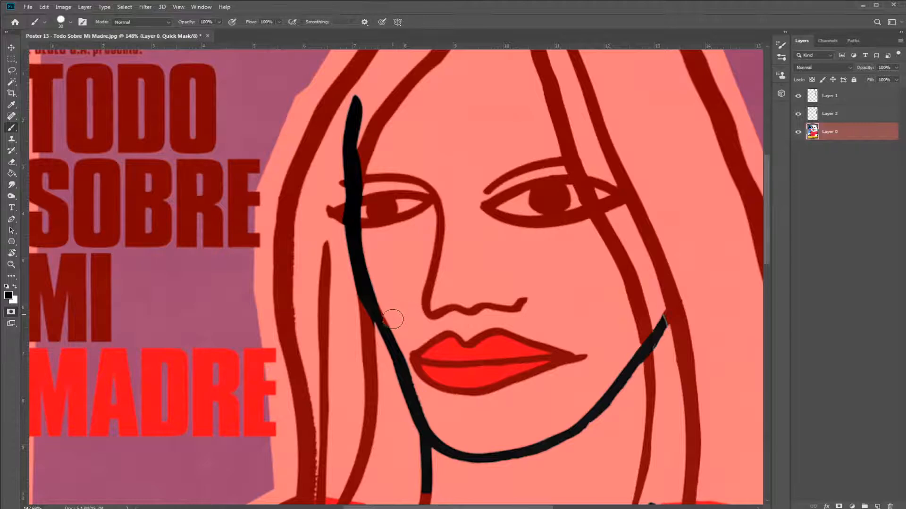
drag(383, 320, 387, 331)
mouse_move(398, 345)
mouse_down()
mouse_move(405, 381)
mouse_move(451, 452)
mouse_up()
drag(414, 427, 424, 442)
drag(498, 401, 523, 400)
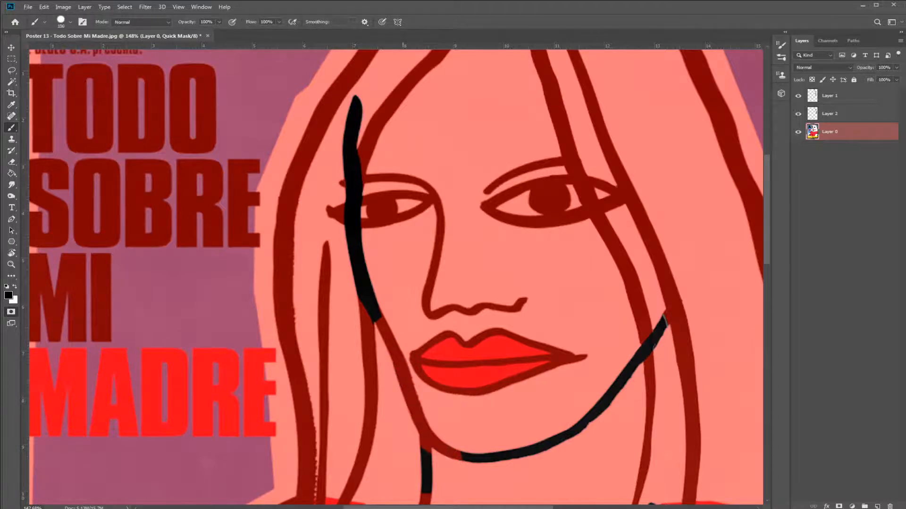
mouse_move(426, 490)
mouse_down()
mouse_move(630, 370)
mouse_move(665, 316)
mouse_up()
Step: Preview the strand selection outside Quick Mask and refine the strand's lower end with an 18 px white brush
key(q)
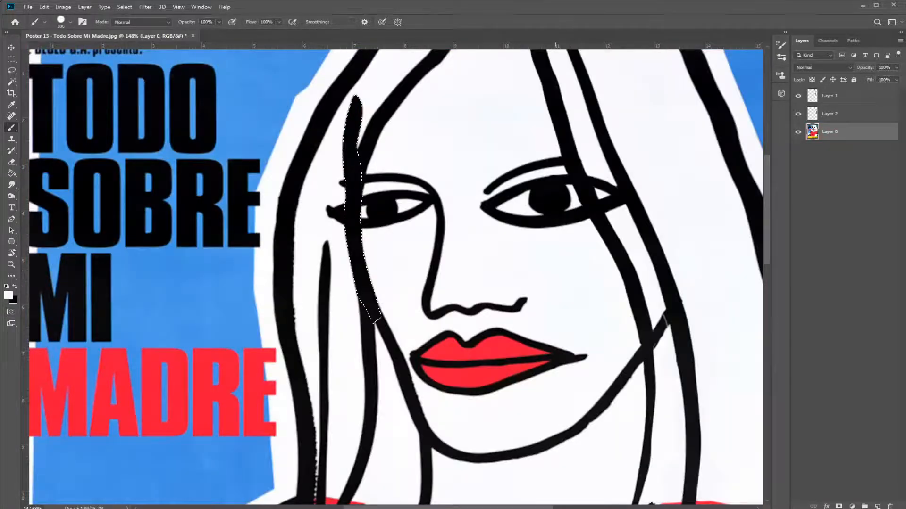
key(q)
key(q)
key(q)
drag(418, 313, 387, 321)
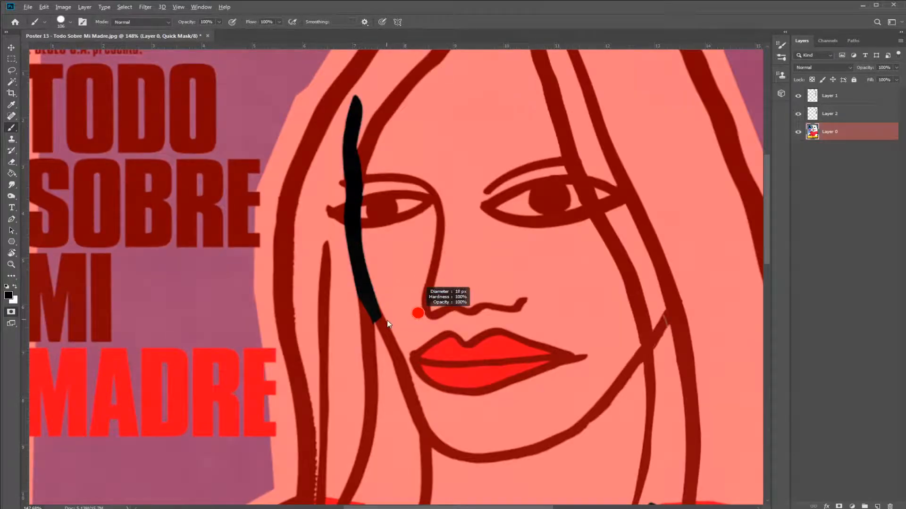
key(x)
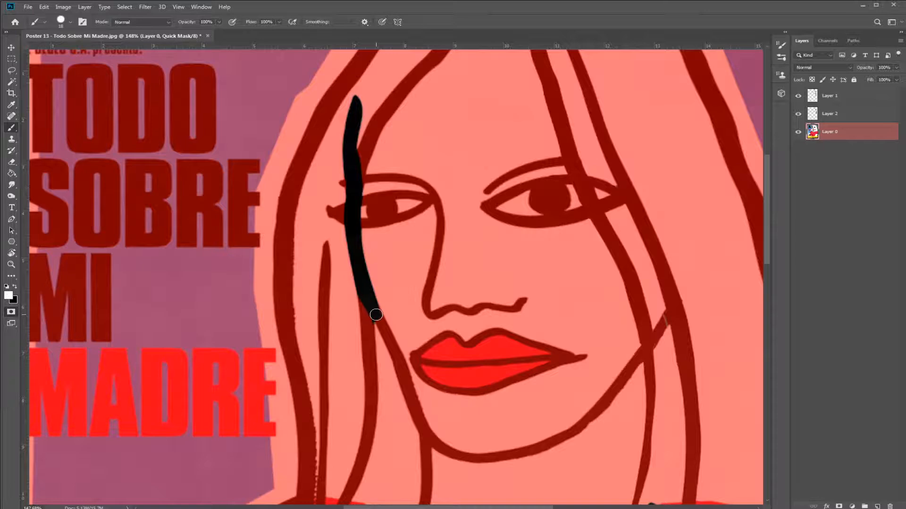
click(376, 316)
Step: Mask out the remaining collar, arm, hand and torso lines in the lower part of the poster
key(z)
mouse_move(522, 326)
mouse_down()
mouse_move(464, 363)
mouse_move(472, 368)
mouse_up()
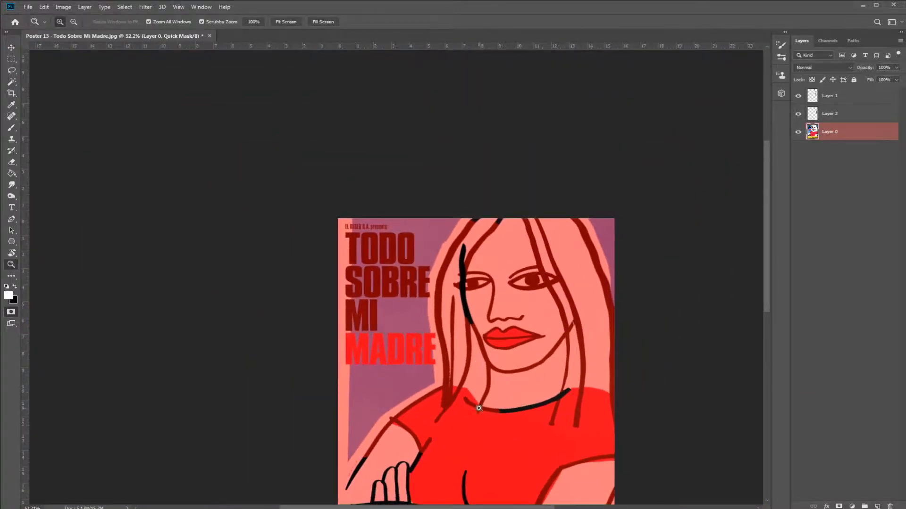
key(b)
key(x)
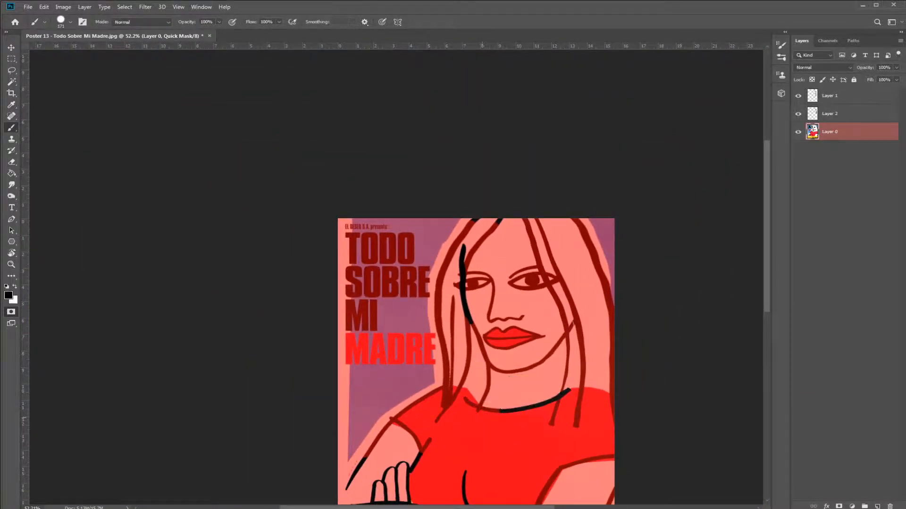
mouse_move(482, 418)
mouse_down()
mouse_move(604, 389)
mouse_move(379, 459)
mouse_move(379, 491)
mouse_move(350, 508)
mouse_up()
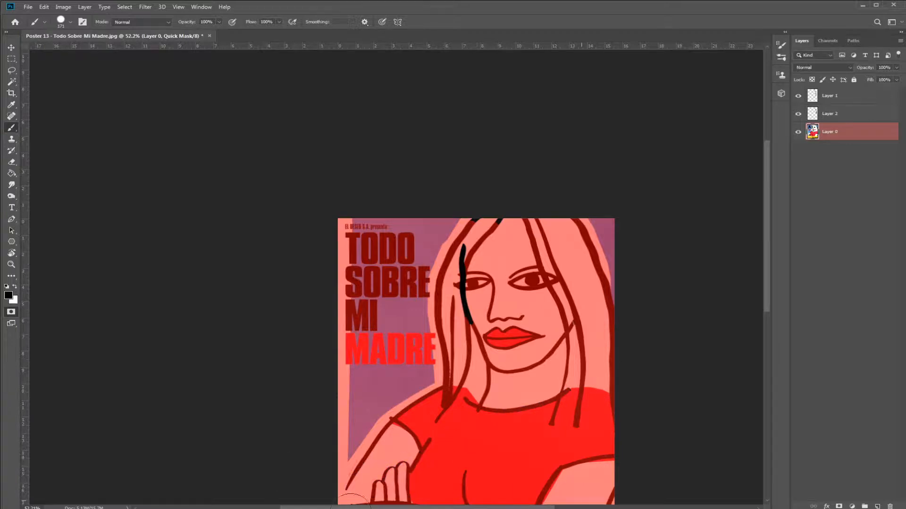
drag(503, 441, 473, 308)
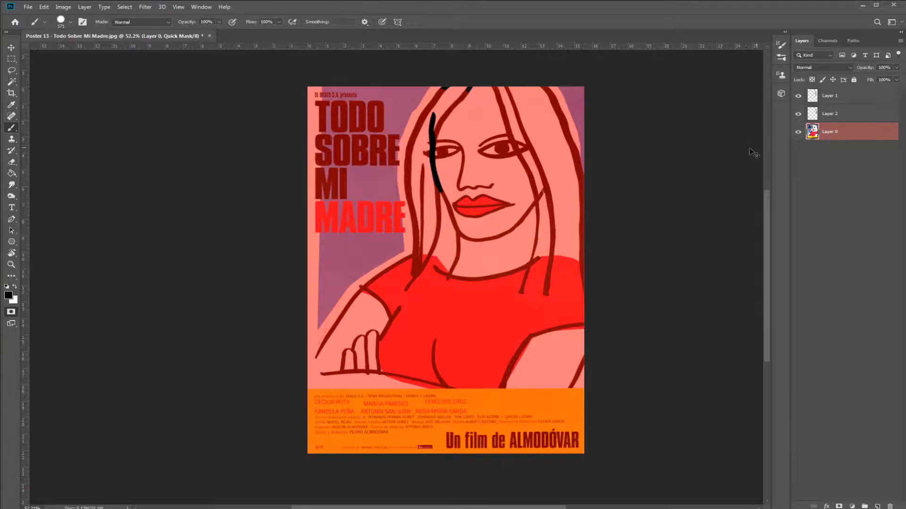
Step: Leave Quick Mask, copy the isolated strand to a new layer and hide all three strand layers
key(q)
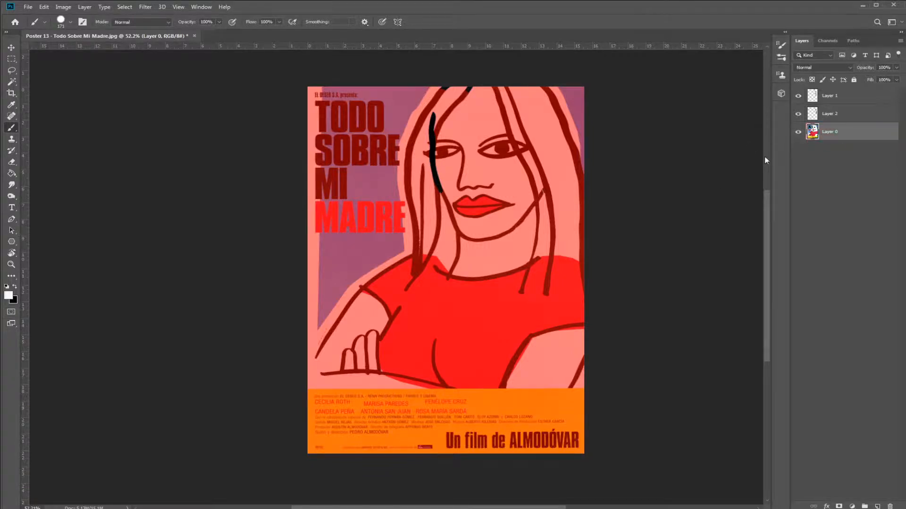
key(ctrl+j)
click(813, 134)
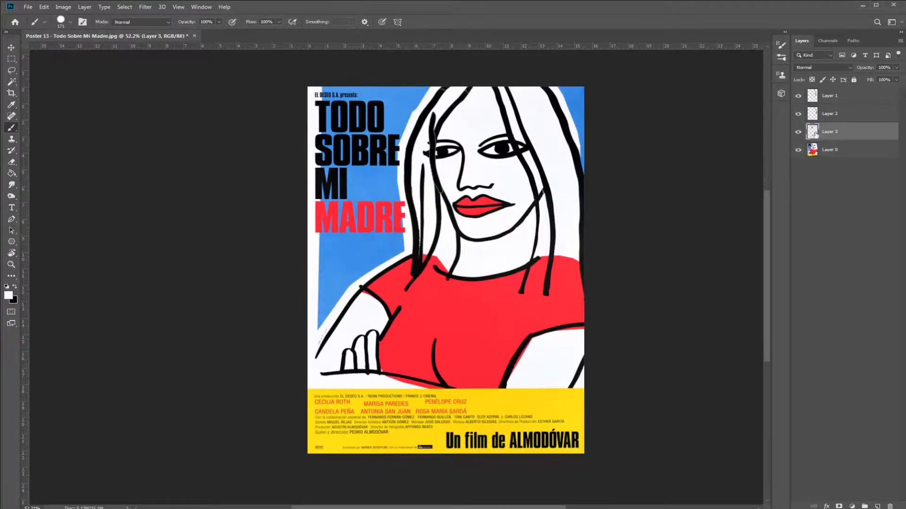
drag(798, 133, 798, 96)
Step: On Layer 0, extend the black hair line across the transparent gap down to the left eyebrow with a small brush
key(z)
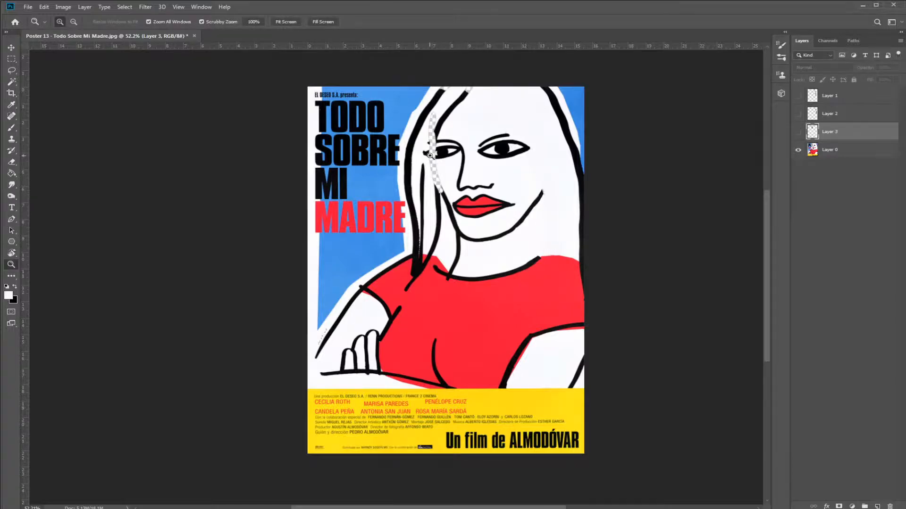
drag(430, 156, 430, 278)
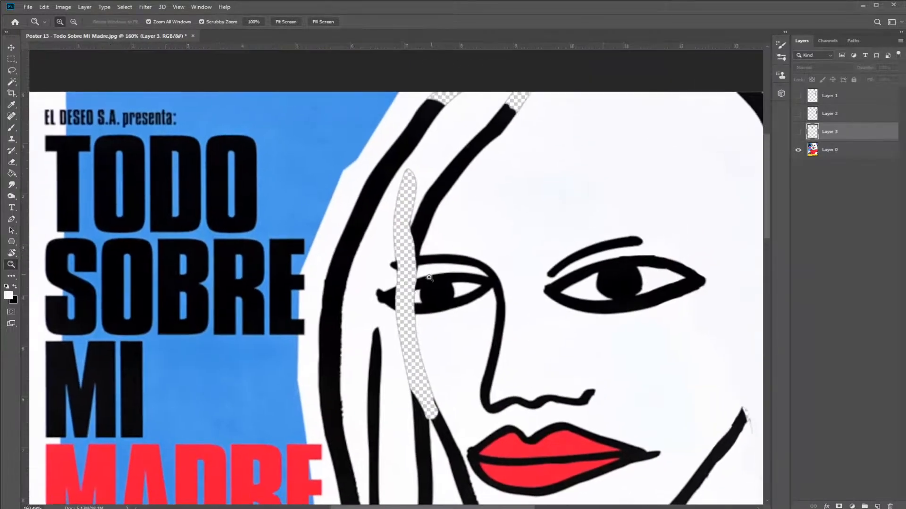
key(b)
key(x)
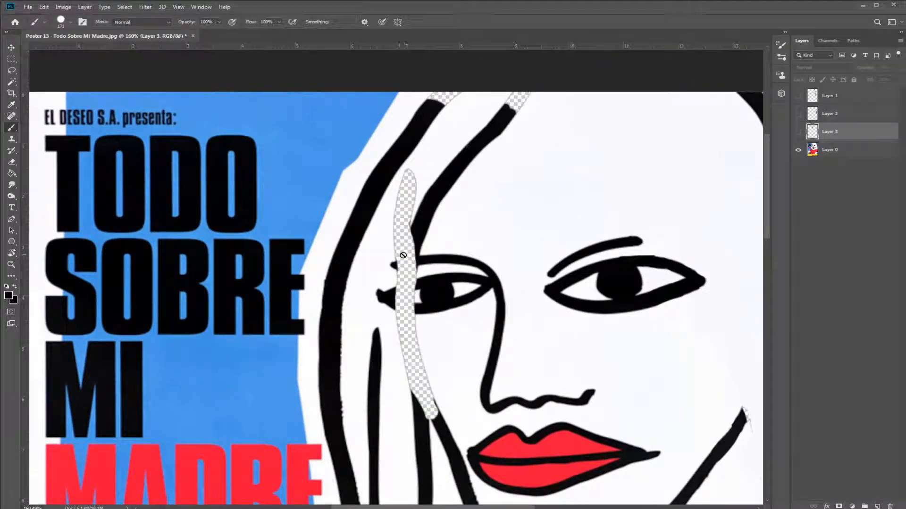
click(849, 154)
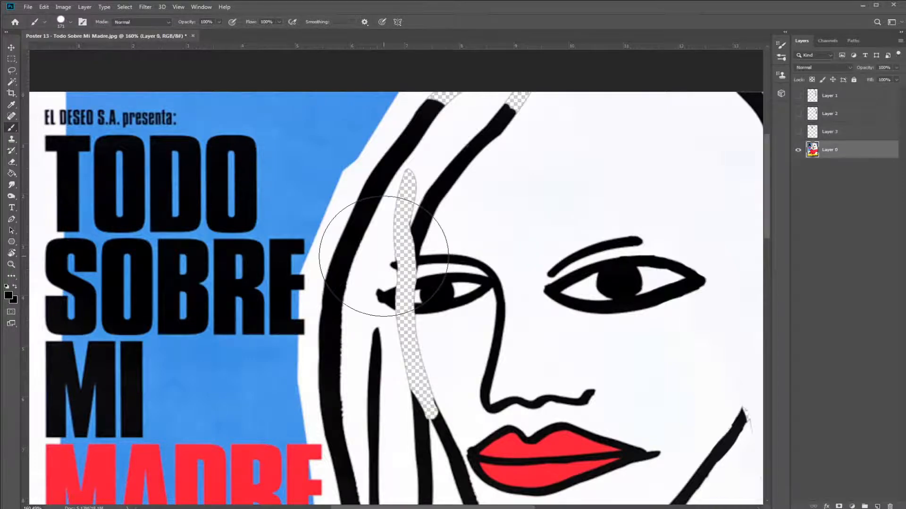
drag(396, 244, 339, 259)
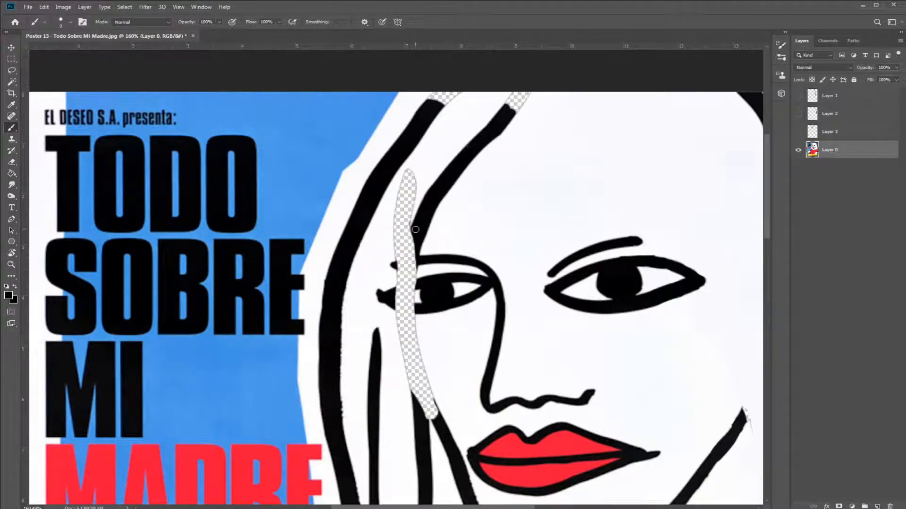
mouse_move(416, 229)
mouse_down()
mouse_move(399, 264)
mouse_move(425, 259)
mouse_move(407, 263)
mouse_move(414, 240)
mouse_move(406, 257)
mouse_up()
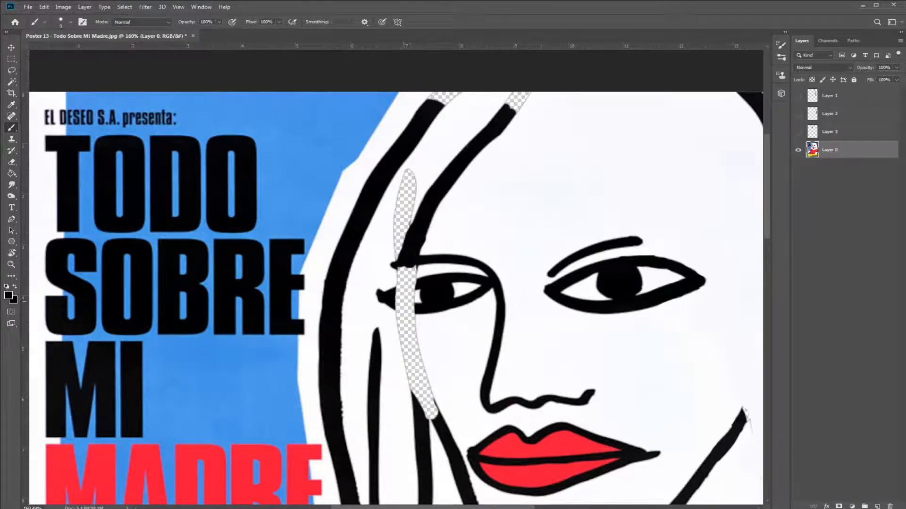
Step: Repaint the left eye's outer outline, the face line below it and the gap between brow and eye in black
mouse_move(392, 296)
mouse_down()
mouse_move(418, 283)
mouse_move(392, 304)
mouse_move(414, 311)
mouse_up()
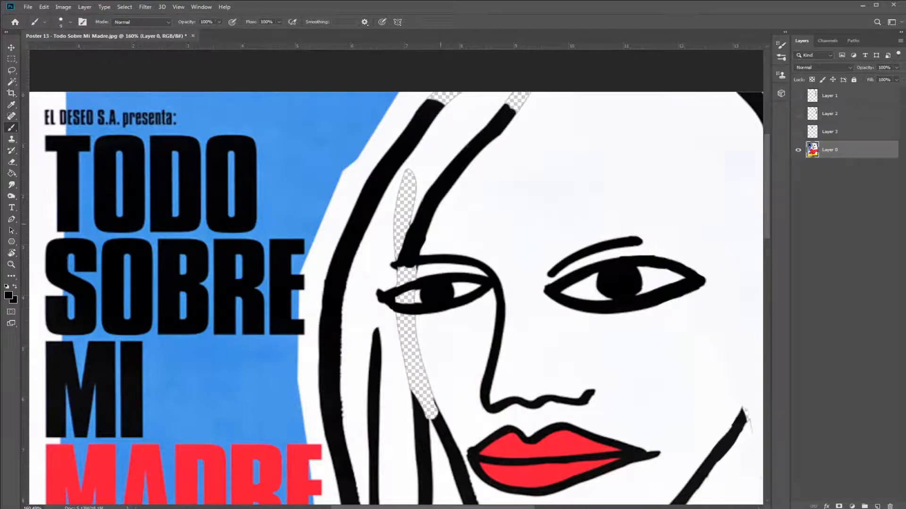
mouse_move(429, 415)
mouse_down()
mouse_move(409, 314)
mouse_move(424, 397)
mouse_up()
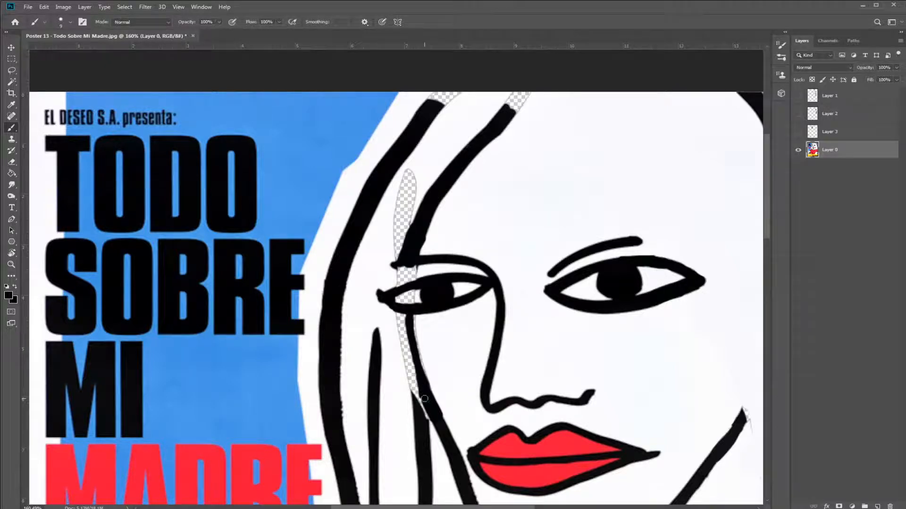
mouse_move(424, 418)
mouse_down()
mouse_move(396, 312)
mouse_move(405, 333)
mouse_move(409, 320)
mouse_move(426, 386)
mouse_up()
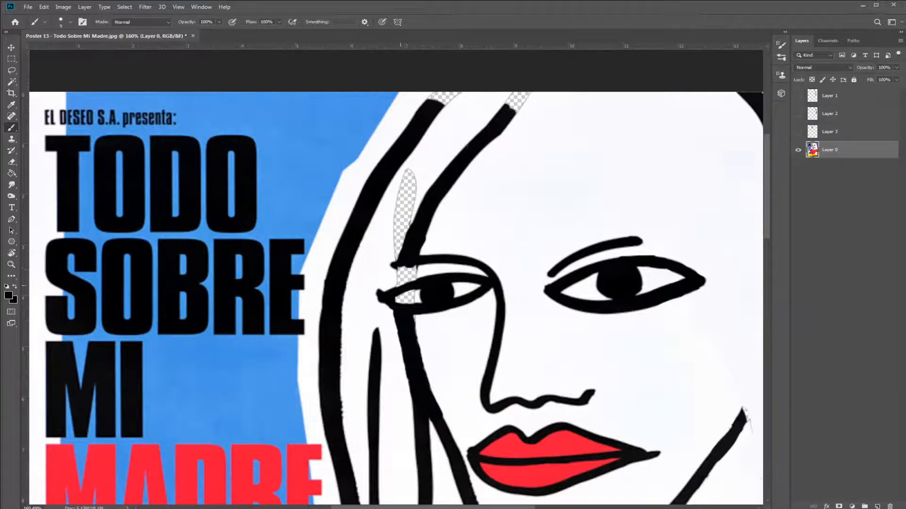
mouse_move(401, 286)
mouse_down()
mouse_move(399, 265)
mouse_move(401, 279)
mouse_move(405, 265)
mouse_move(411, 275)
mouse_up()
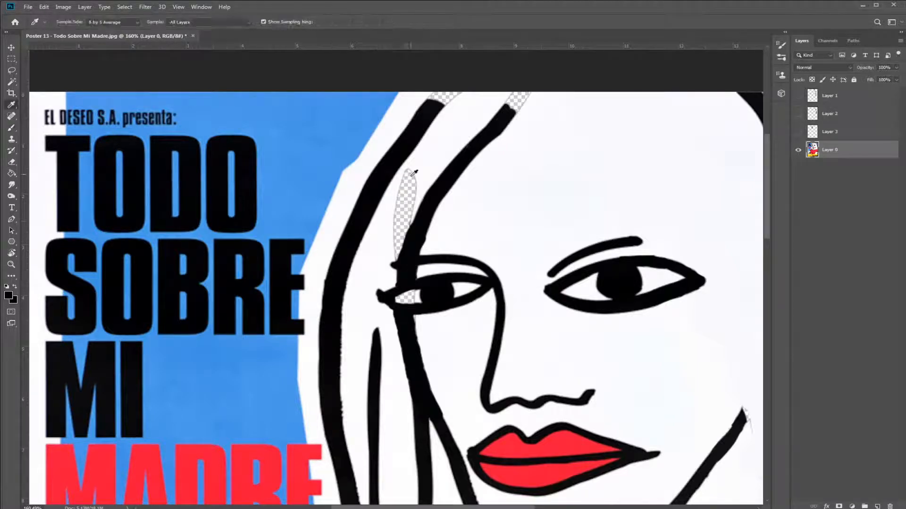
Step: Fill the transparent gap beside the hair line above the left eyebrow with white
key(x)
mouse_move(420, 165)
mouse_down()
mouse_move(401, 221)
mouse_move(410, 203)
mouse_up()
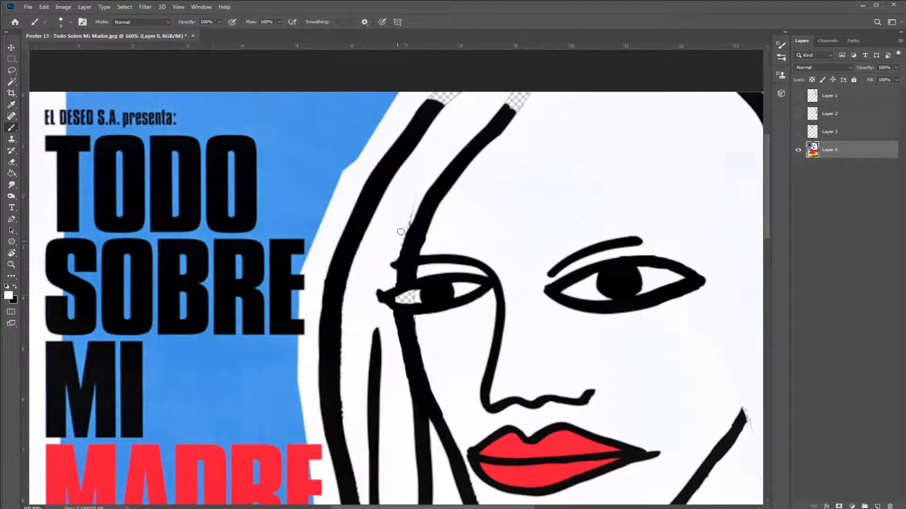
drag(406, 219, 404, 224)
Step: Fill the transparent gap inside the left eye's outer corner with white
scroll(409, 296, up, 5)
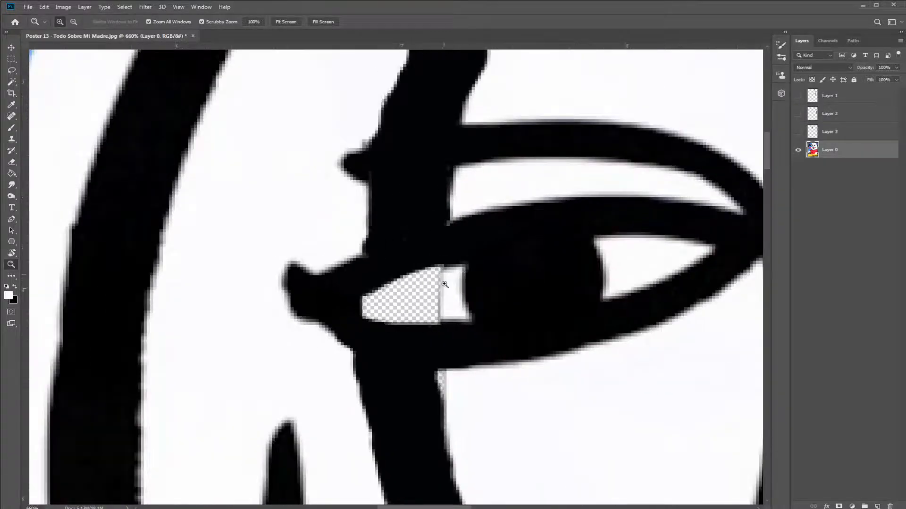
alt+click(426, 287)
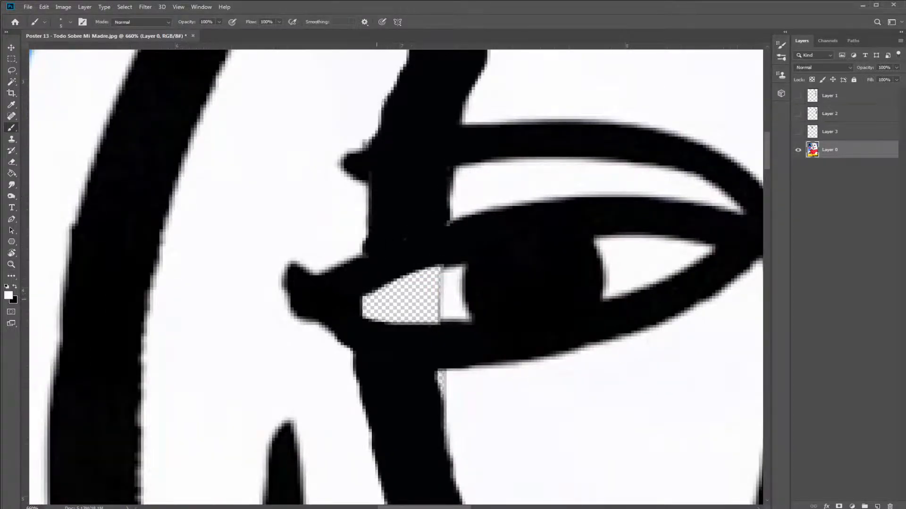
drag(425, 281, 381, 299)
mouse_move(427, 278)
mouse_down()
mouse_move(437, 270)
mouse_move(410, 295)
mouse_move(430, 313)
mouse_move(370, 309)
mouse_move(387, 307)
mouse_up()
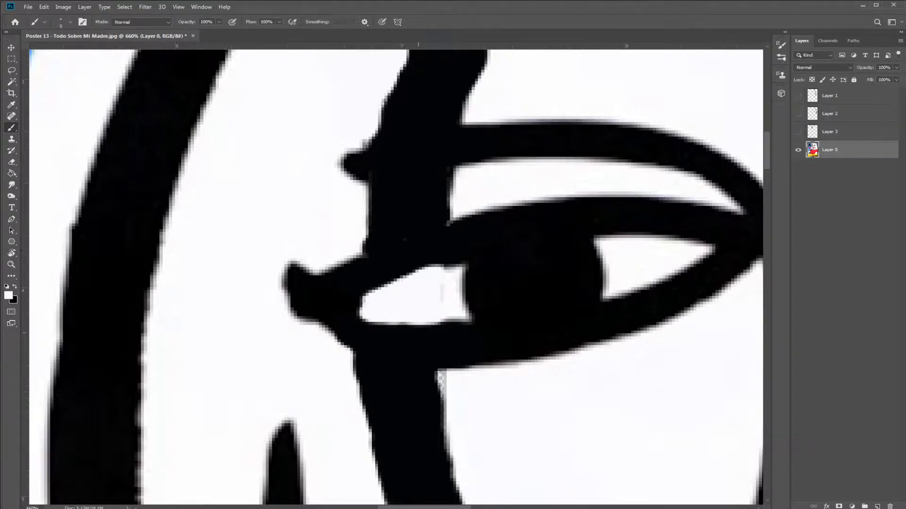
Step: Sample the hair's black and extend the two left hair strands to the poster's top edge
key(z)
mouse_move(444, 274)
mouse_down()
mouse_move(366, 338)
mouse_move(374, 334)
mouse_up()
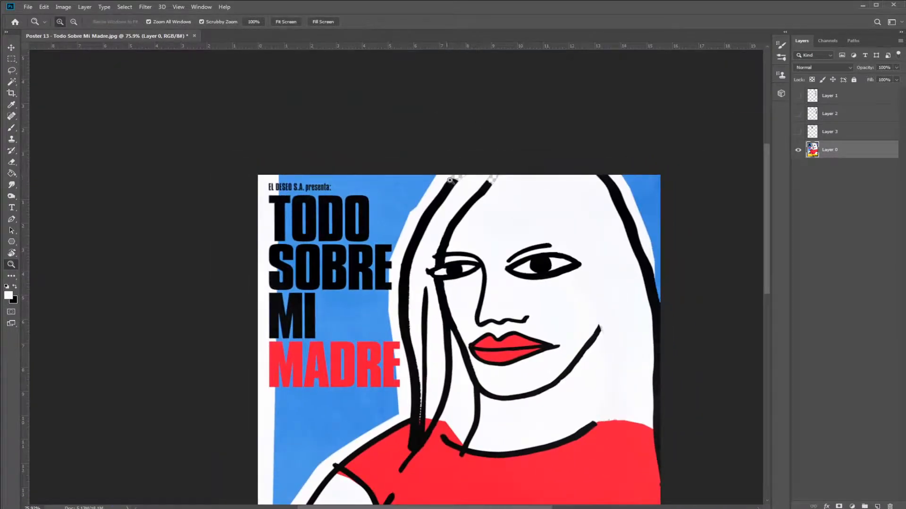
mouse_move(449, 180)
mouse_down()
mouse_move(482, 156)
mouse_move(445, 171)
mouse_up()
key(b)
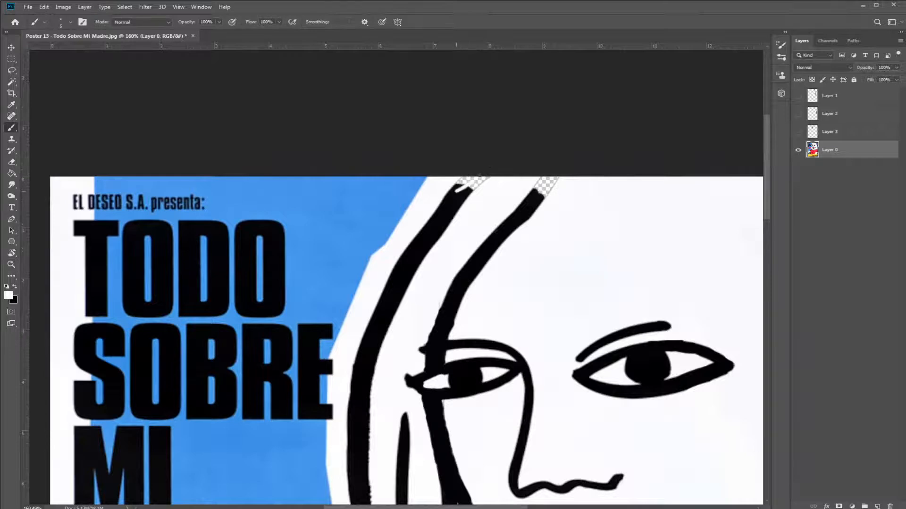
key(ctrl+z)
alt+click(451, 205)
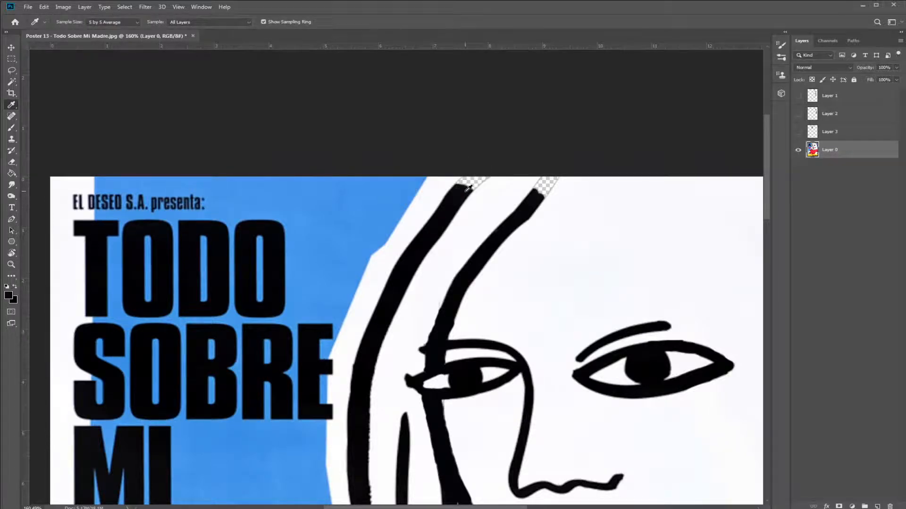
mouse_move(474, 181)
mouse_down()
mouse_move(457, 185)
mouse_move(481, 180)
mouse_move(468, 192)
mouse_move(488, 179)
mouse_up()
mouse_move(547, 173)
mouse_down()
mouse_move(541, 194)
mouse_move(558, 175)
mouse_up()
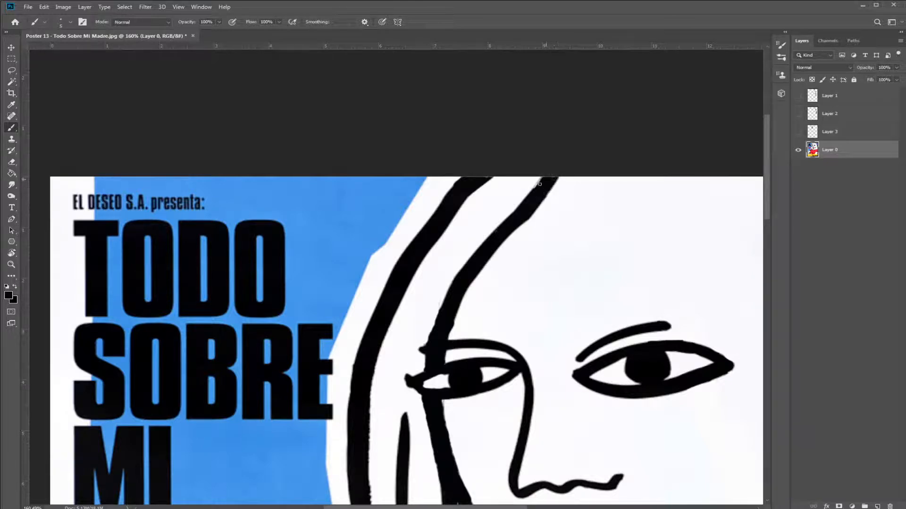
Step: Return to the overall poster view and show Layer 3, Layer 2 and Layer 1 again
key(z)
drag(511, 315, 406, 325)
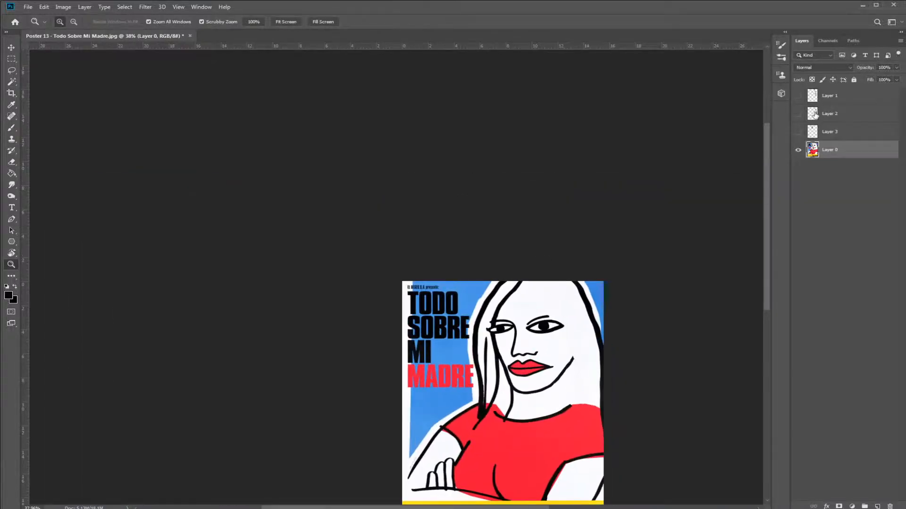
drag(798, 132, 808, 89)
click(803, 95)
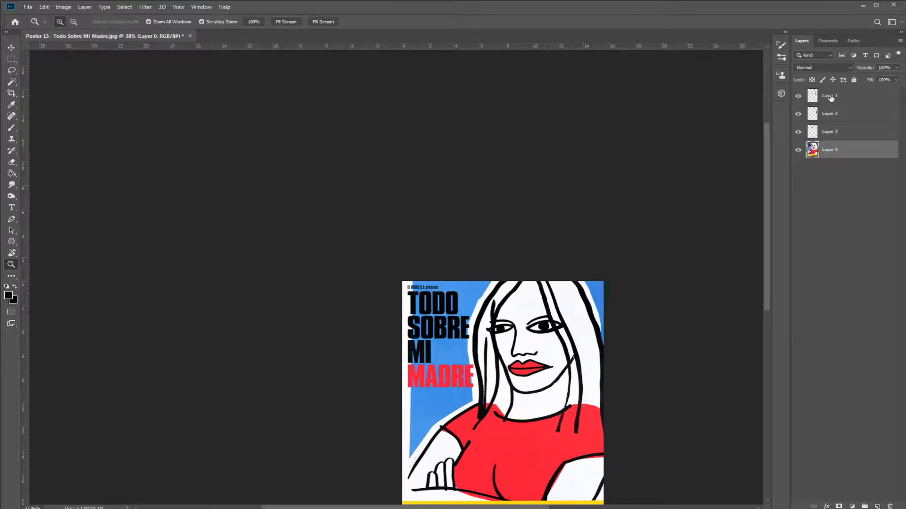
Step: Rename Layer 1 as ile 1 and Layer 2 as ile 2
double_click(830, 97)
text(H)
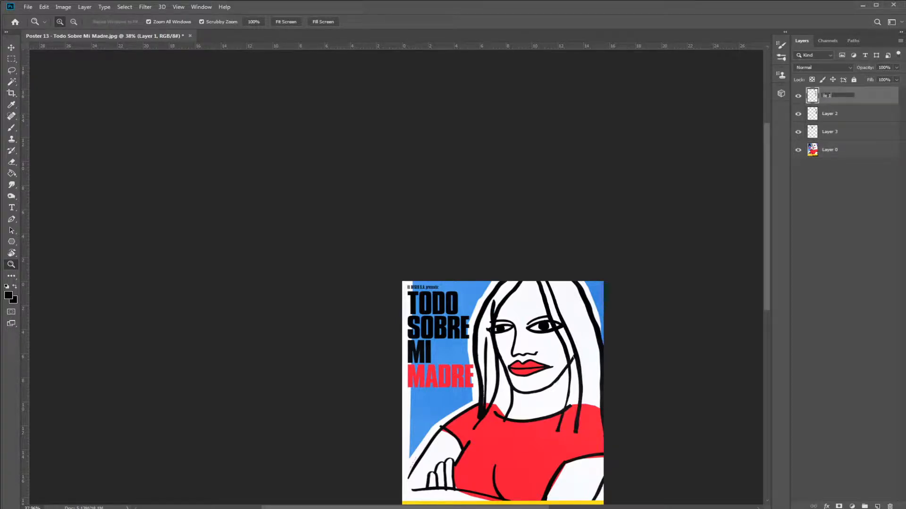
key(Return)
key(b)
double_click(832, 114)
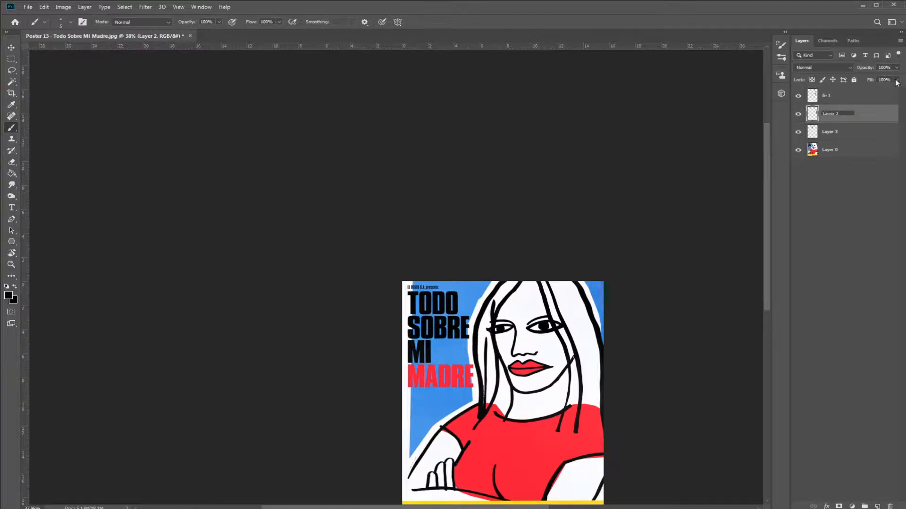
drag(849, 114, 465, 174)
text(f)
key(Return)
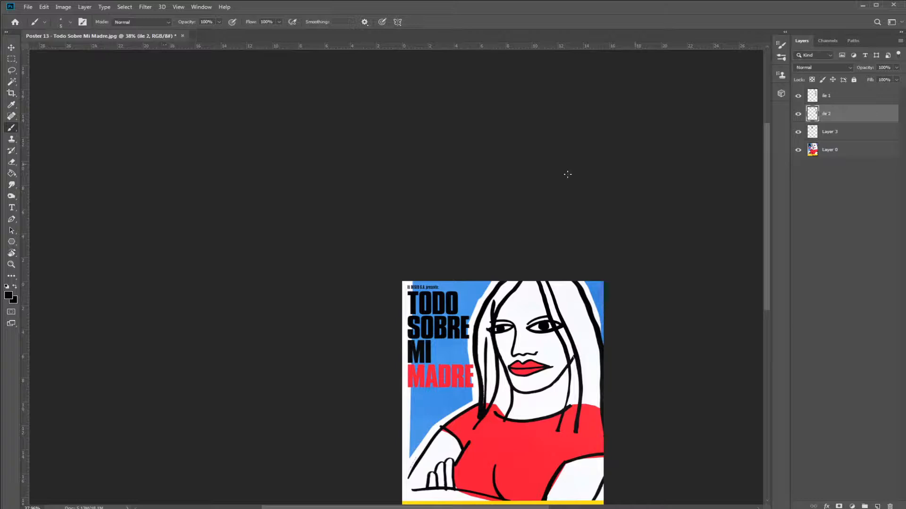
Step: Rename Layer 3 as ile 3
double_click(830, 131)
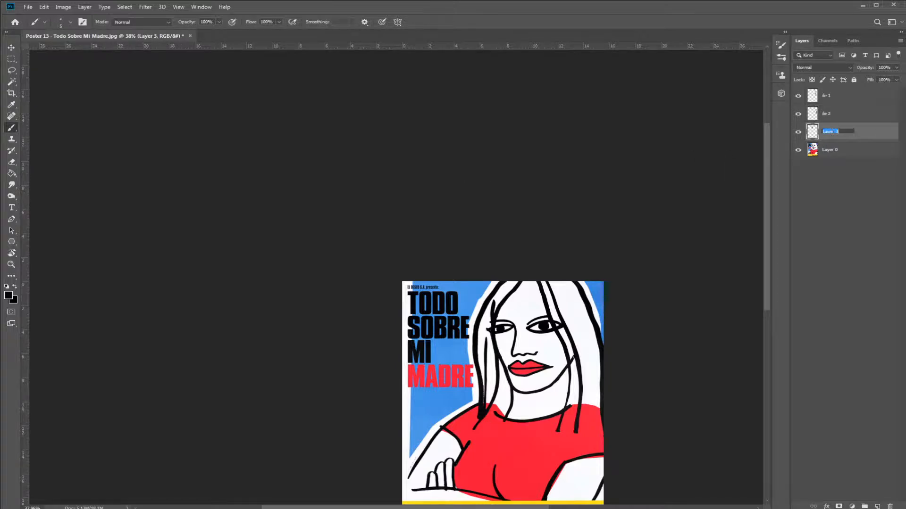
text(ile 3)
key(Return)
double_click(829, 133)
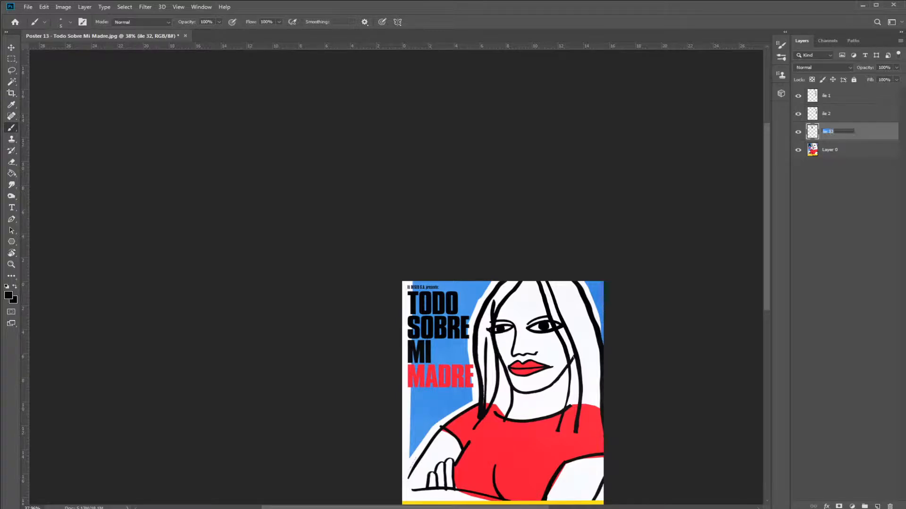
click(826, 186)
Step: Save the layered poster as Poster 13 - Todo Sobre Mi Madre 2.psd in Photoshop format with layers and maximum compatibility
drag(488, 306, 358, 157)
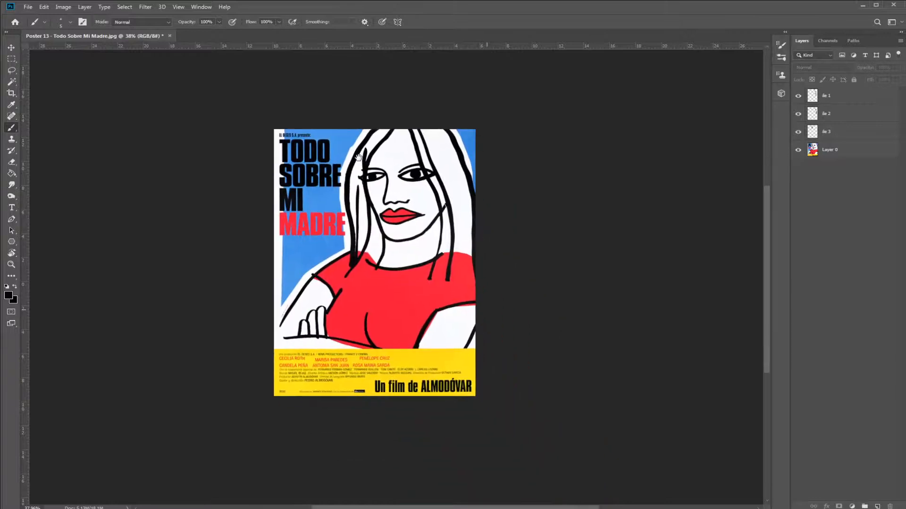
click(26, 7)
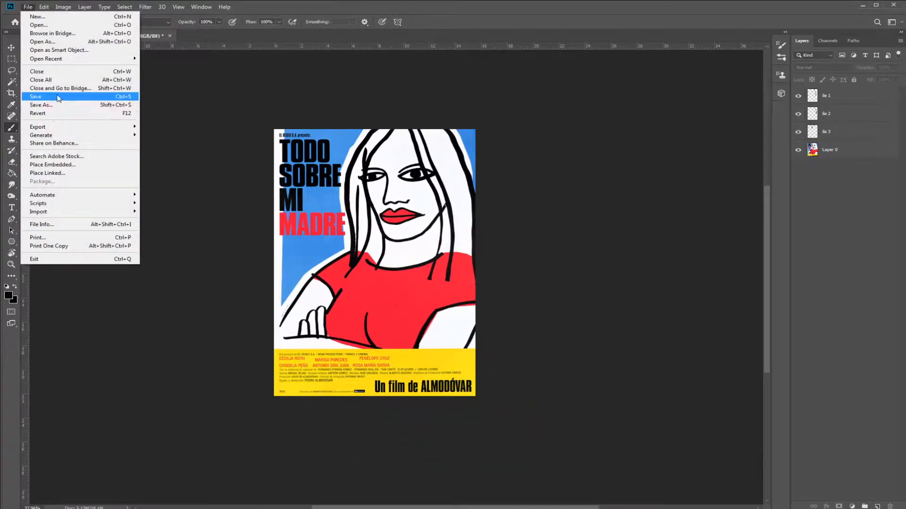
click(170, 110)
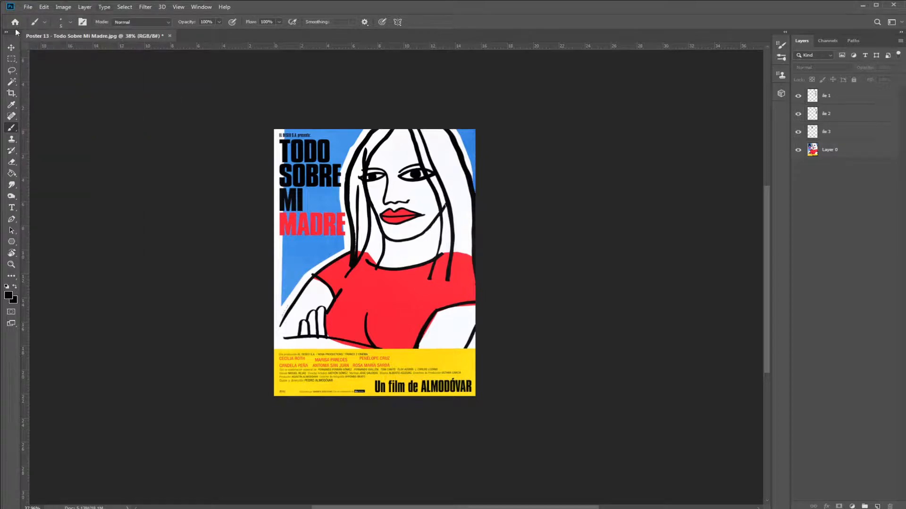
click(26, 7)
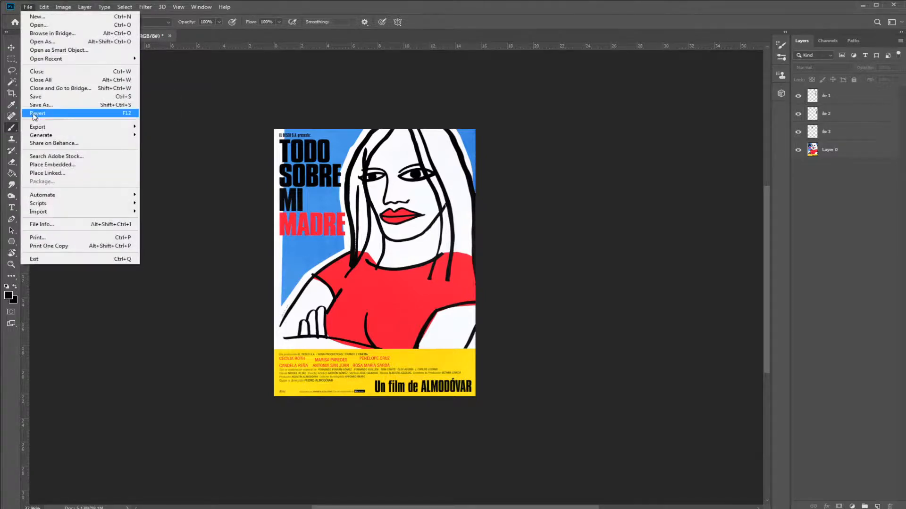
click(45, 115)
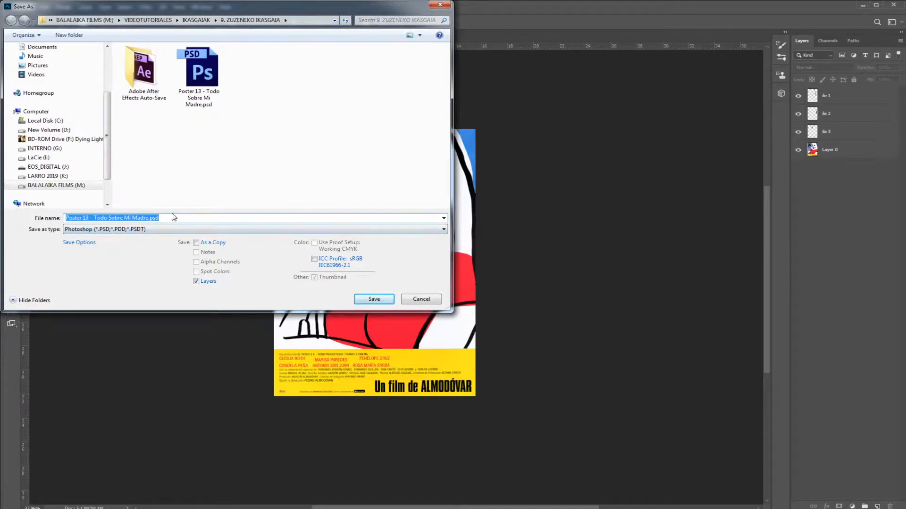
click(151, 218)
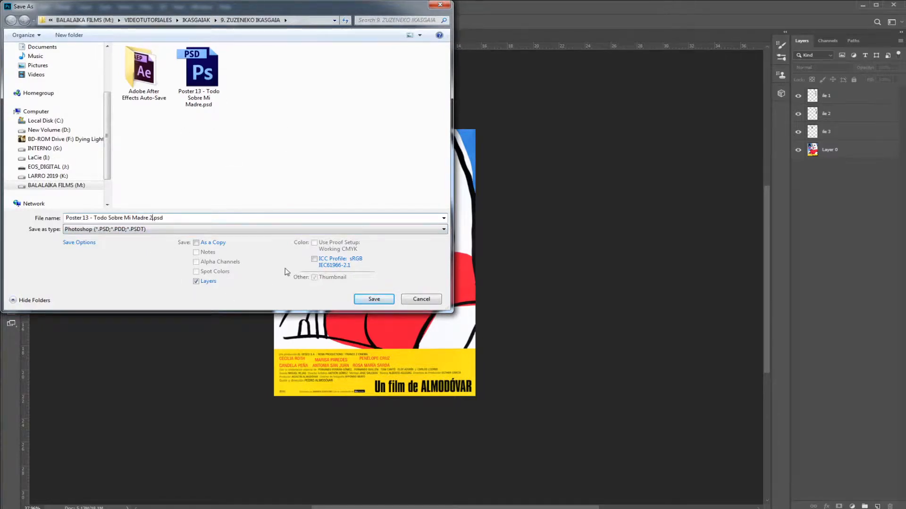
click(359, 298)
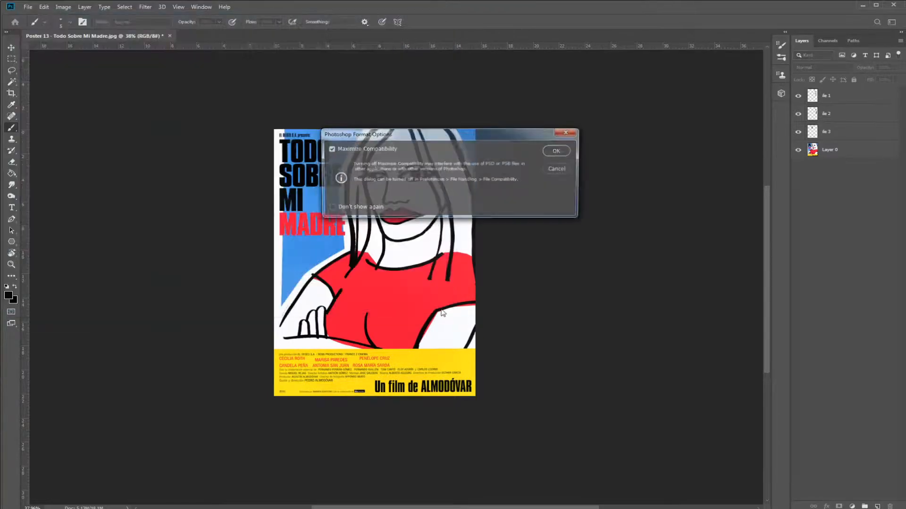
click(554, 152)
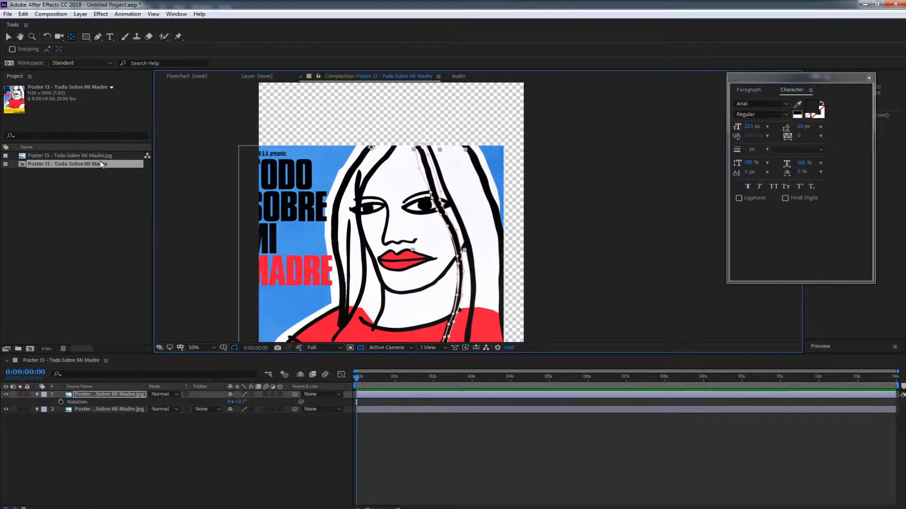
Step: Switch to After Effects and delete the old poster JPG and its composition from the project
drag(78, 224, 2, 153)
key(ctrl+i)
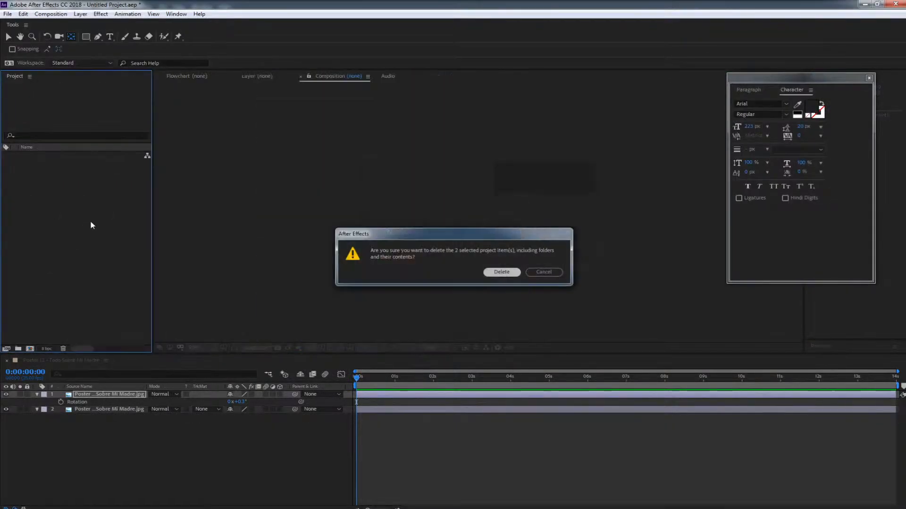
key(Return)
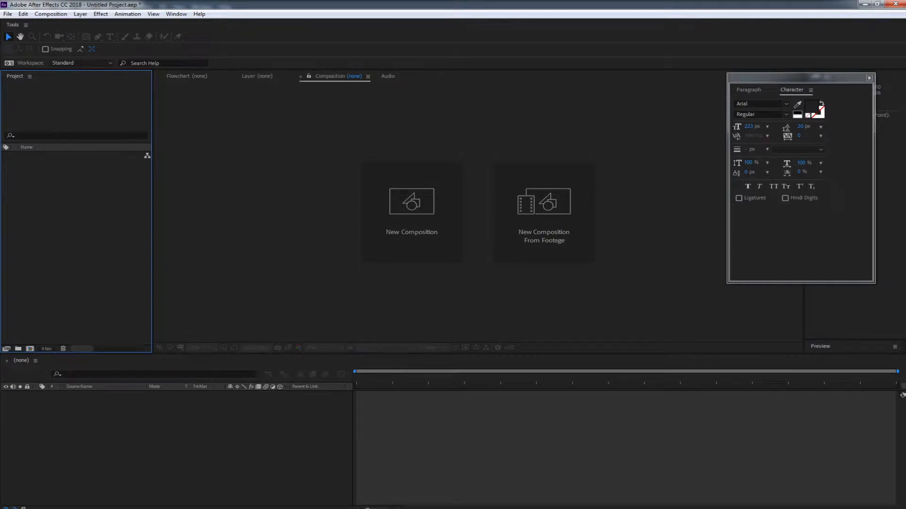
Step: Start a file import and browse to VIDEOTUTORIALES > IKASGAIAK > 9. ZUZENEKO IKASGAIA on the BALALAIKA FILMS (M:) drive
right_click(71, 193)
mouse_move(102, 236)
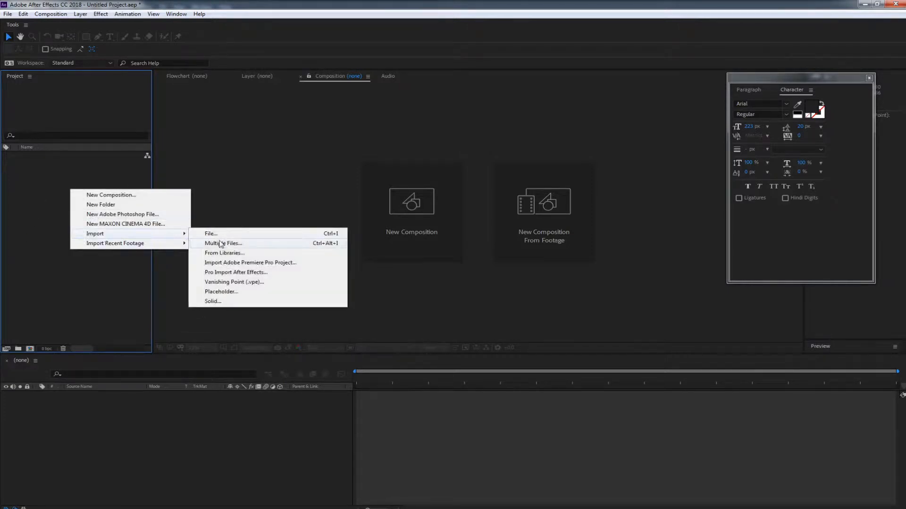
click(226, 234)
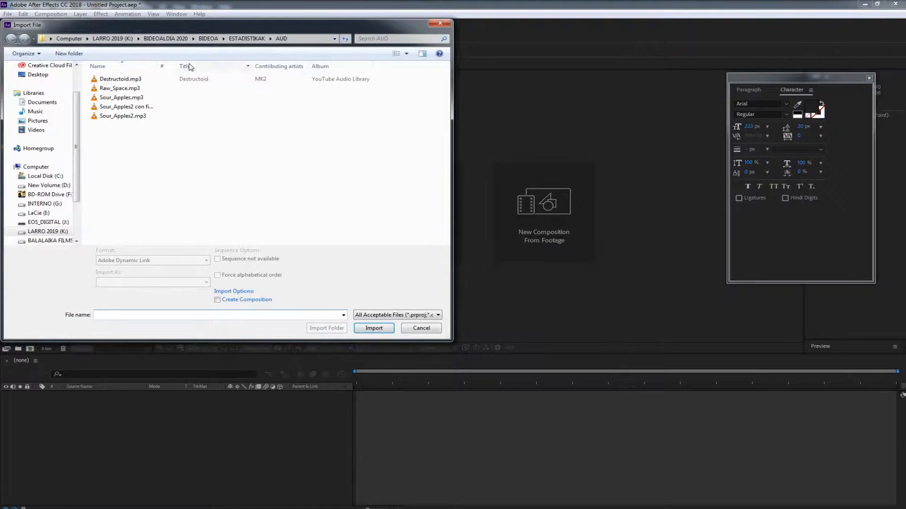
click(112, 38)
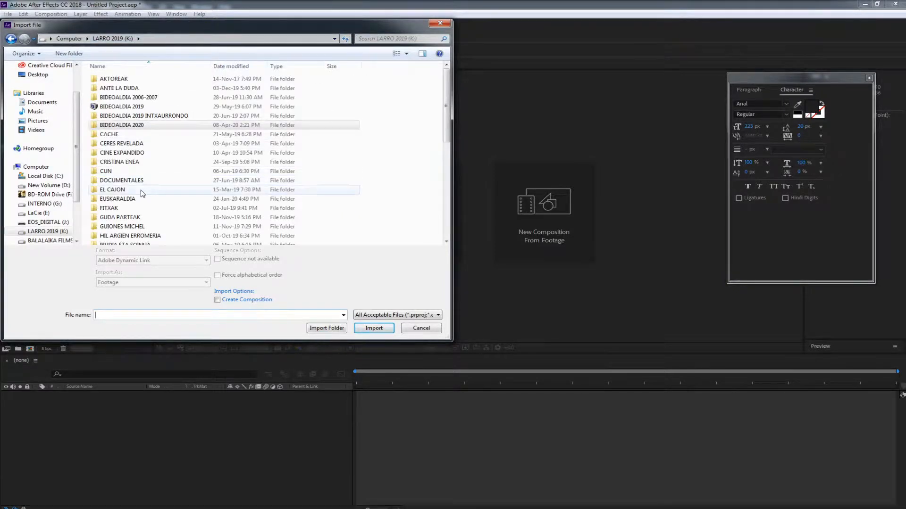
scroll(142, 196, down, 10)
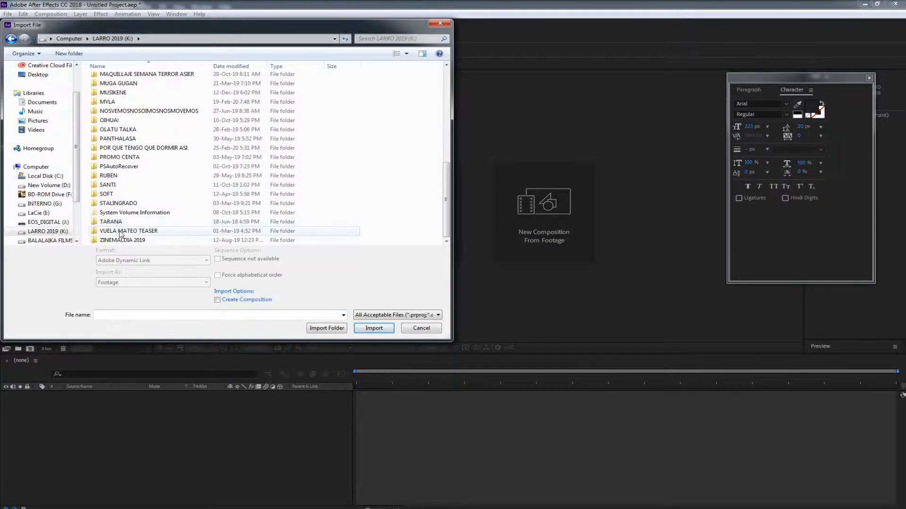
click(41, 241)
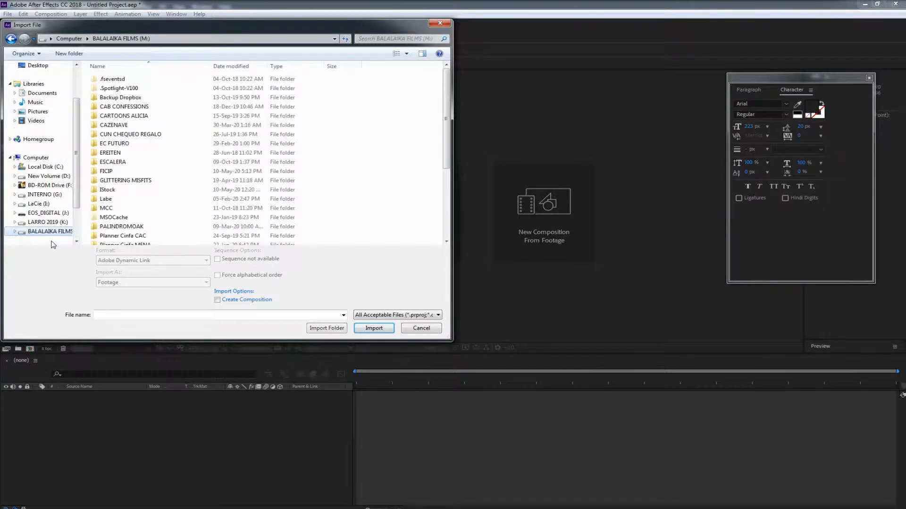
scroll(121, 230, down, 5)
double_click(121, 230)
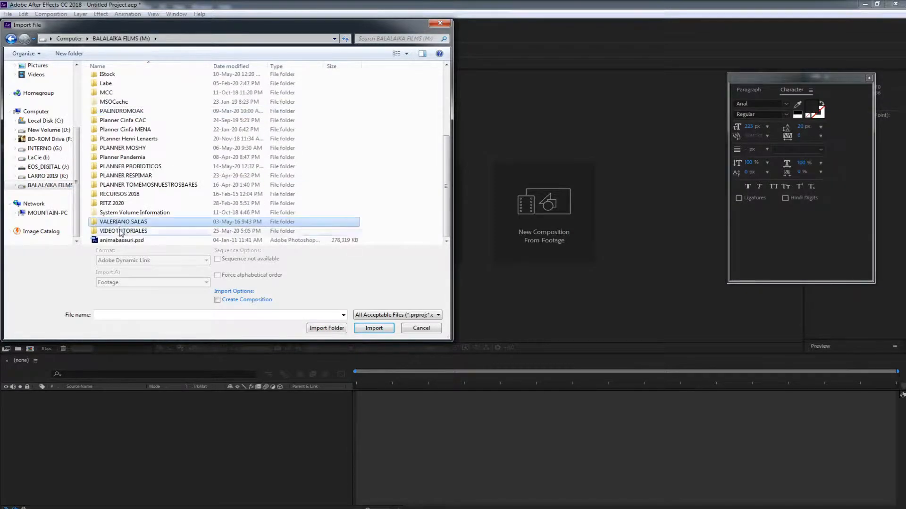
double_click(205, 91)
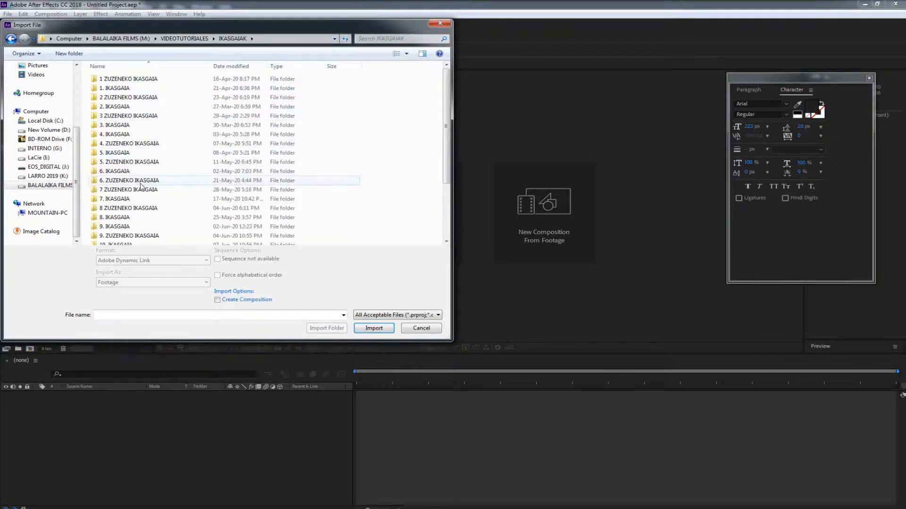
scroll(141, 185, down, 3)
click(117, 159)
double_click(116, 159)
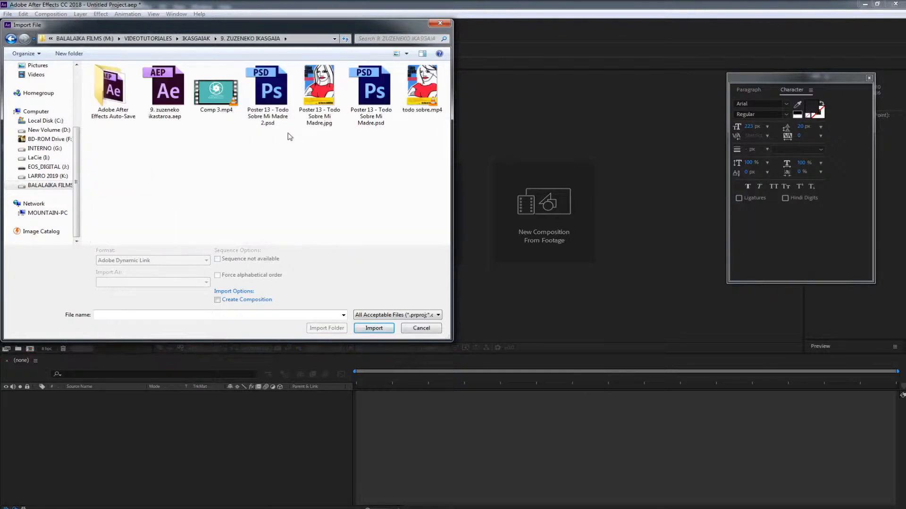
Step: Import Poster 13 - Todo Sobre Mi Madre 2.psd as a Composition
double_click(267, 88)
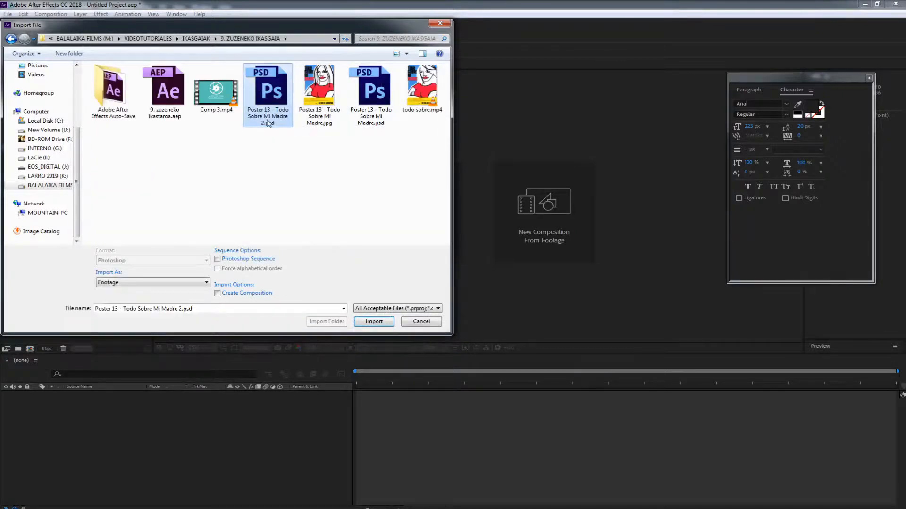
click(147, 282)
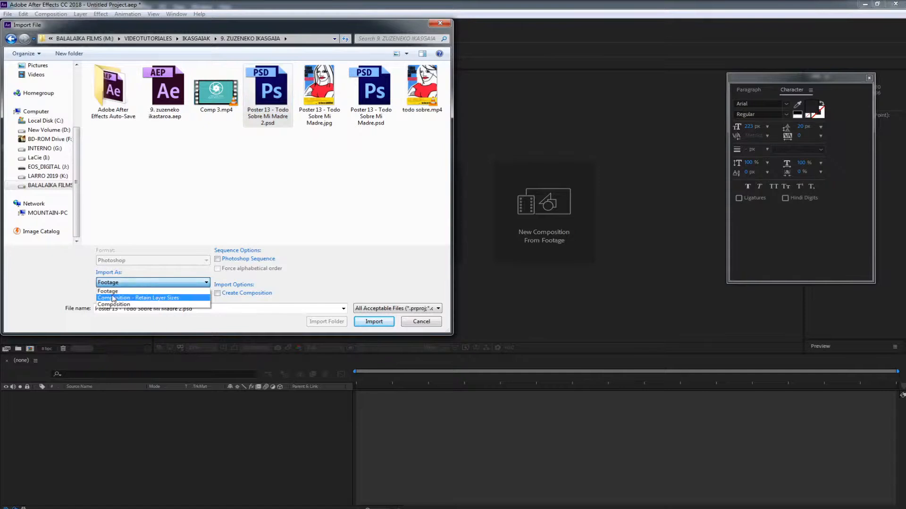
click(122, 306)
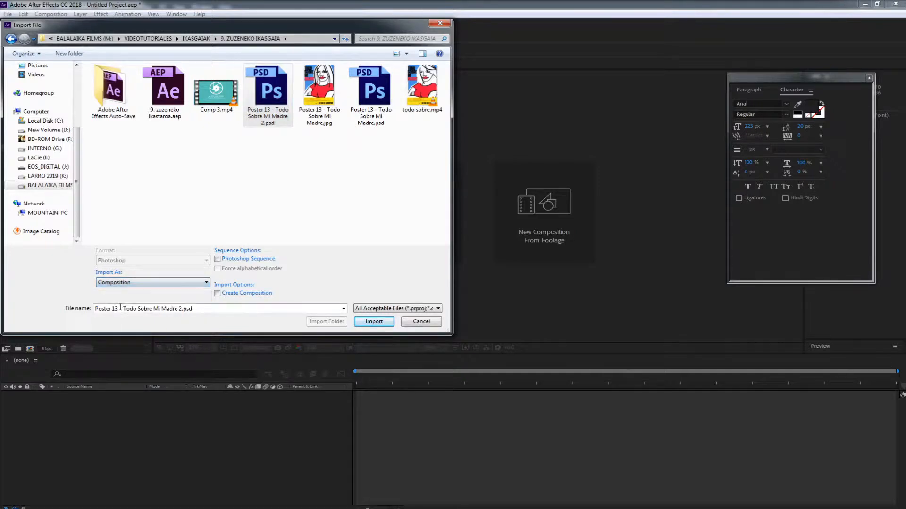
click(267, 89)
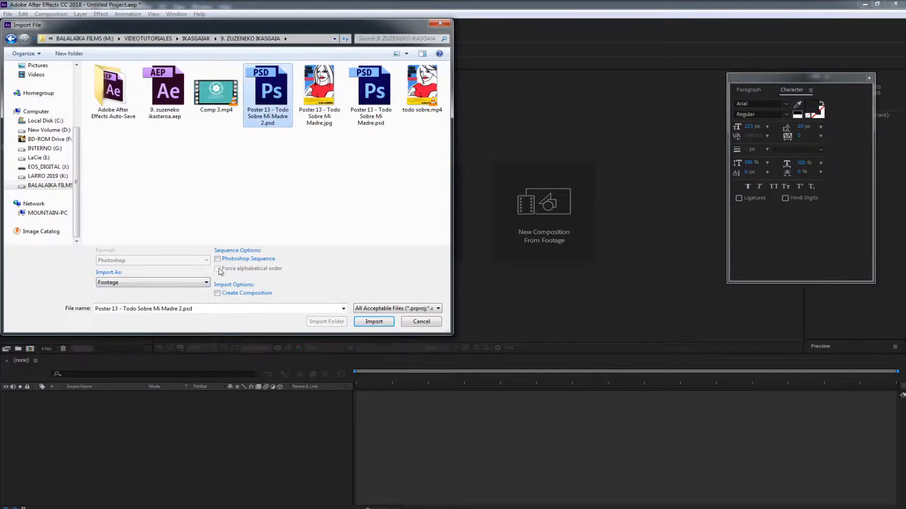
click(168, 282)
click(148, 306)
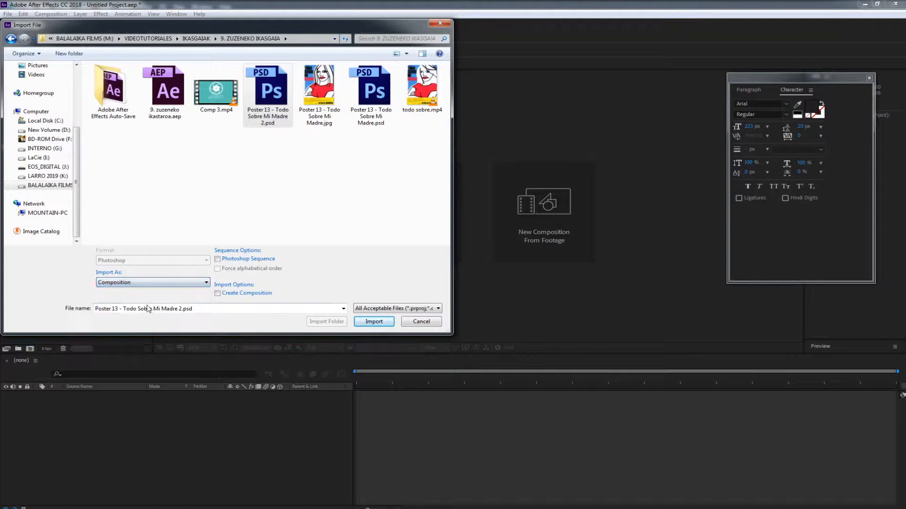
click(373, 321)
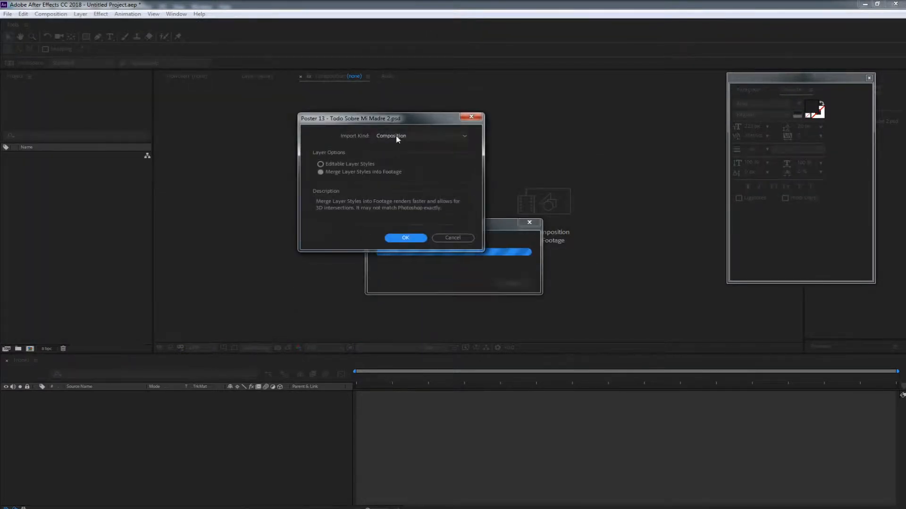
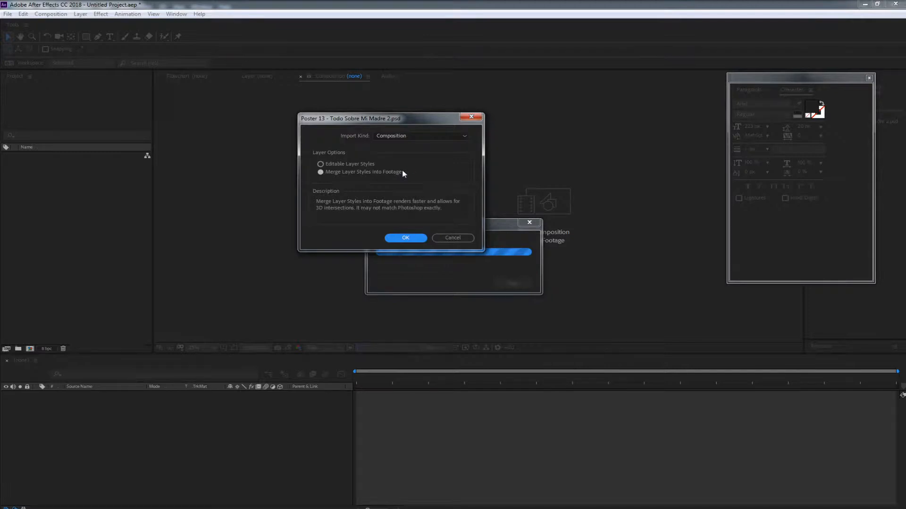
Step: Accept the PSD import with the Composition kind and layer styles merged into footage, and open the imported poster composition
click(398, 136)
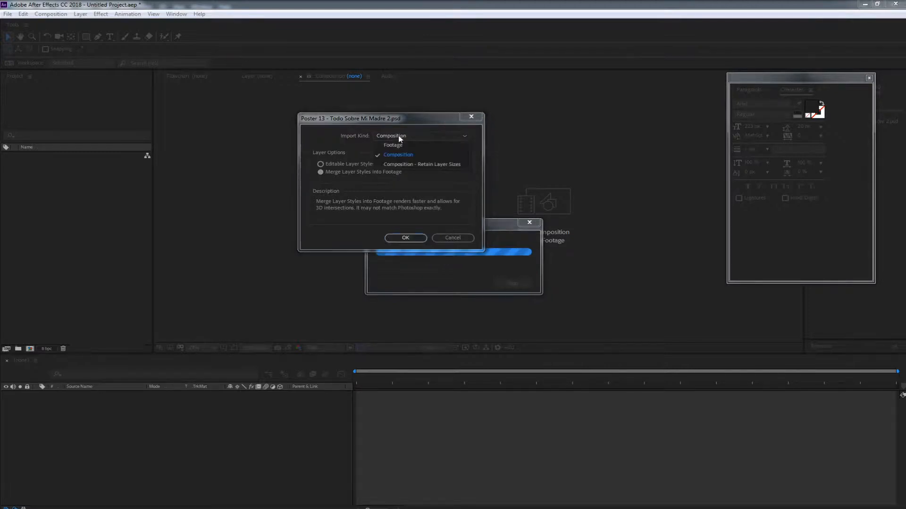
click(396, 147)
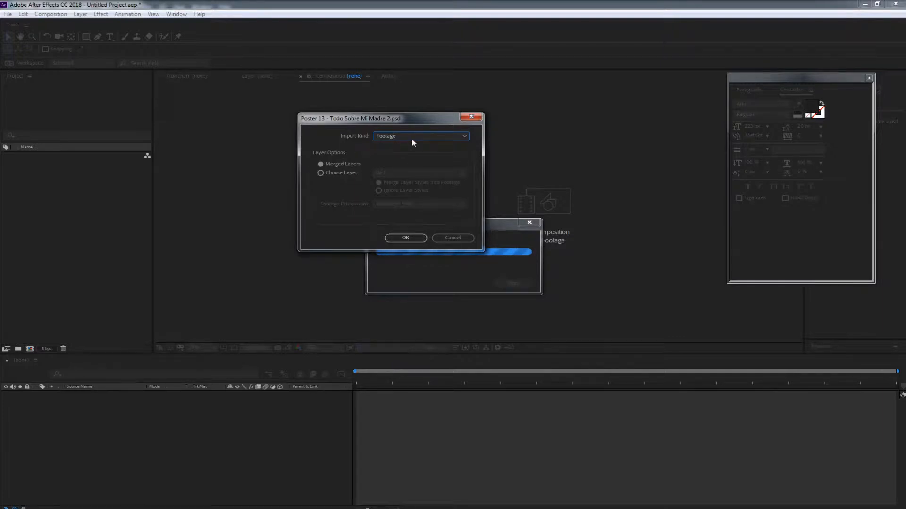
click(412, 137)
click(403, 153)
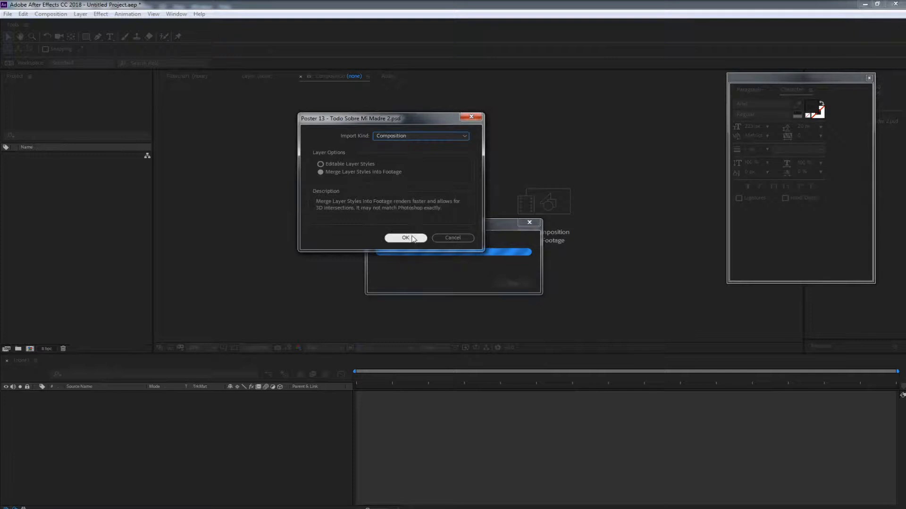
click(415, 236)
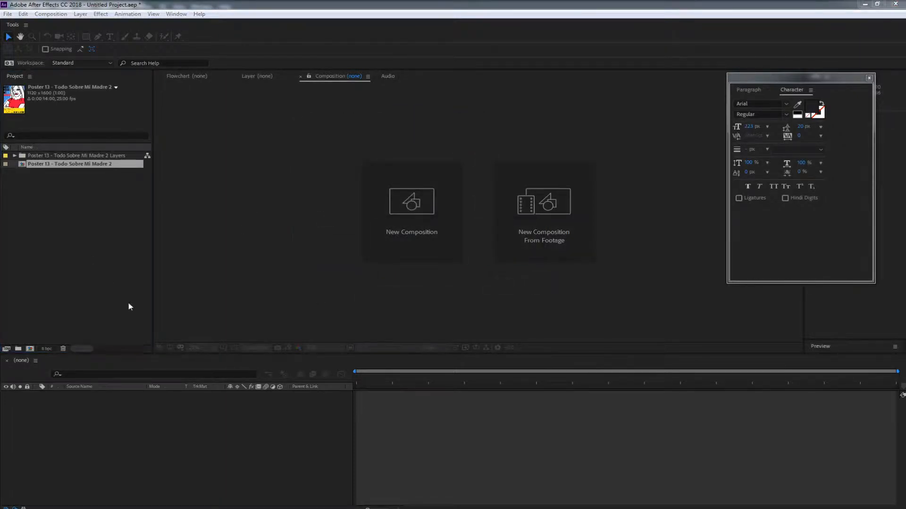
double_click(37, 164)
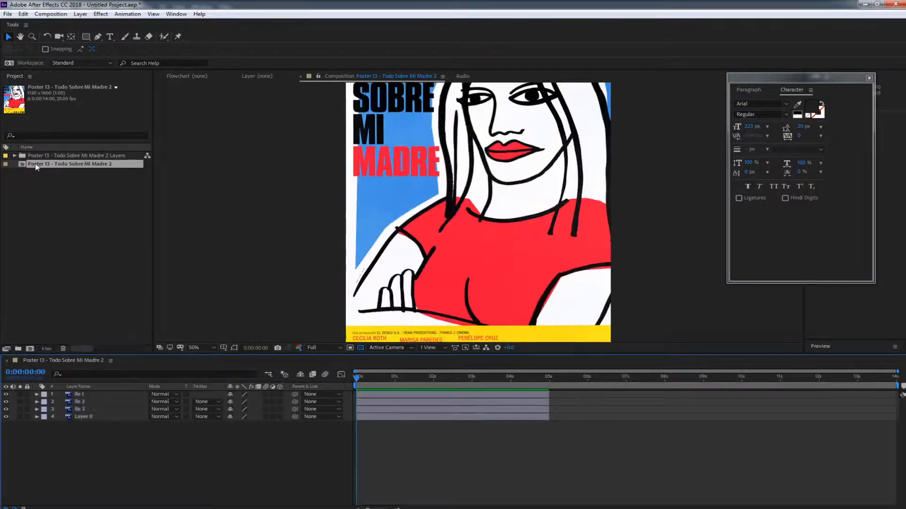
Step: Hide the ile 2, ile 3 and Layer 0 layers so that only the ile 1 hair strand is visible
click(69, 395)
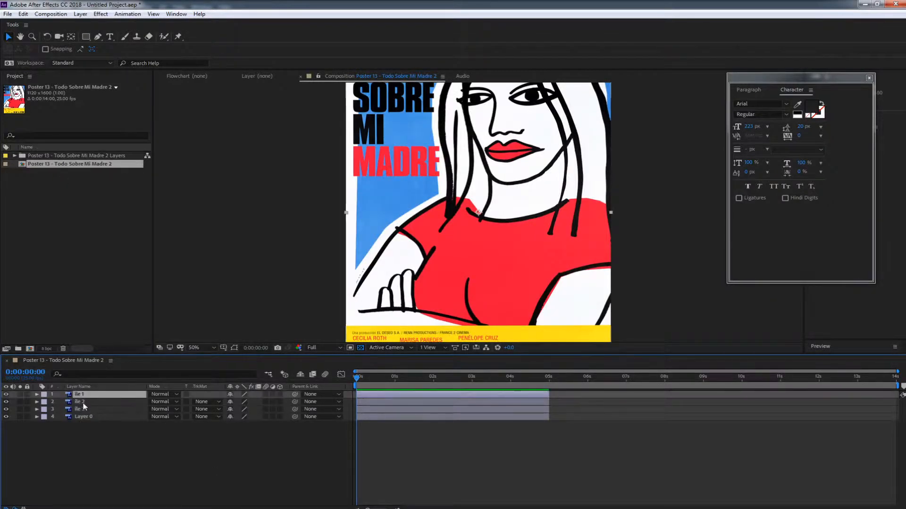
click(84, 403)
click(84, 410)
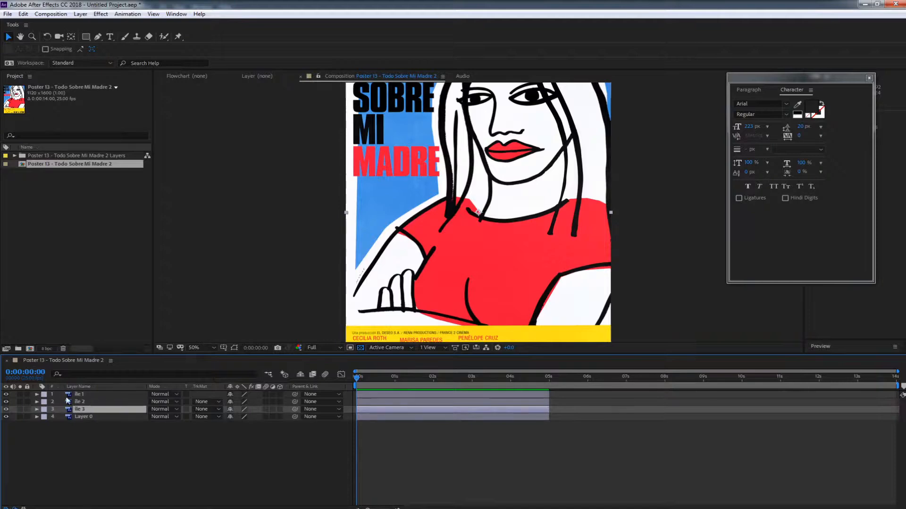
key(h)
drag(475, 177, 404, 264)
click(95, 395)
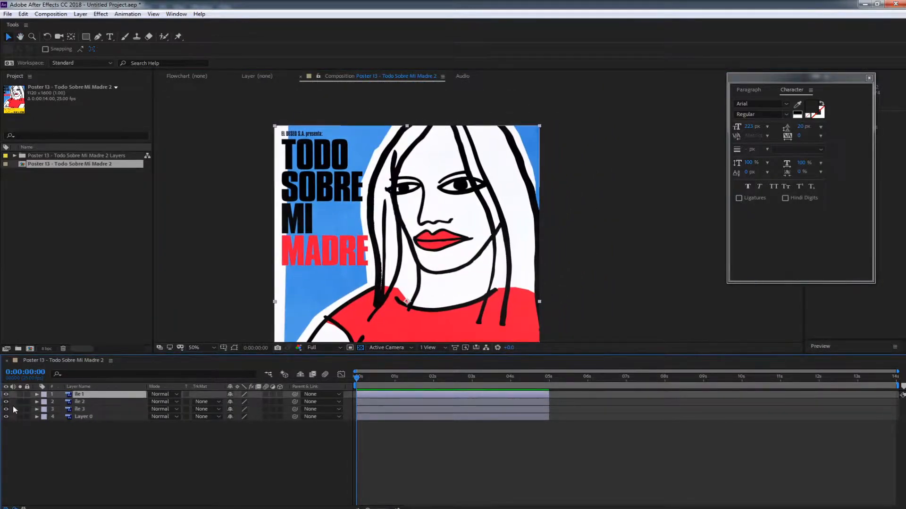
drag(6, 401, 6, 417)
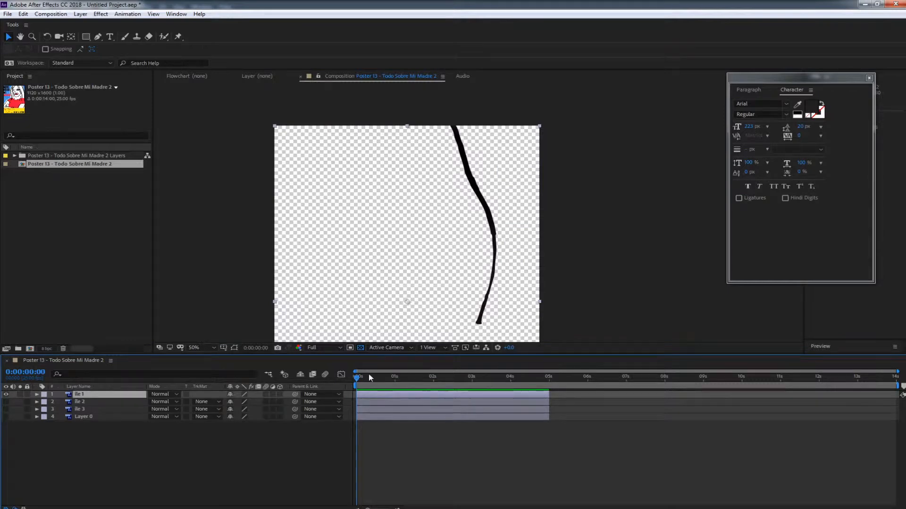
Step: Reveal ile 1's Rotation property at the start of the timeline and move its anchor point to the strand's top end
mouse_move(371, 377)
mouse_down()
mouse_move(401, 376)
mouse_move(356, 376)
mouse_up()
key(r)
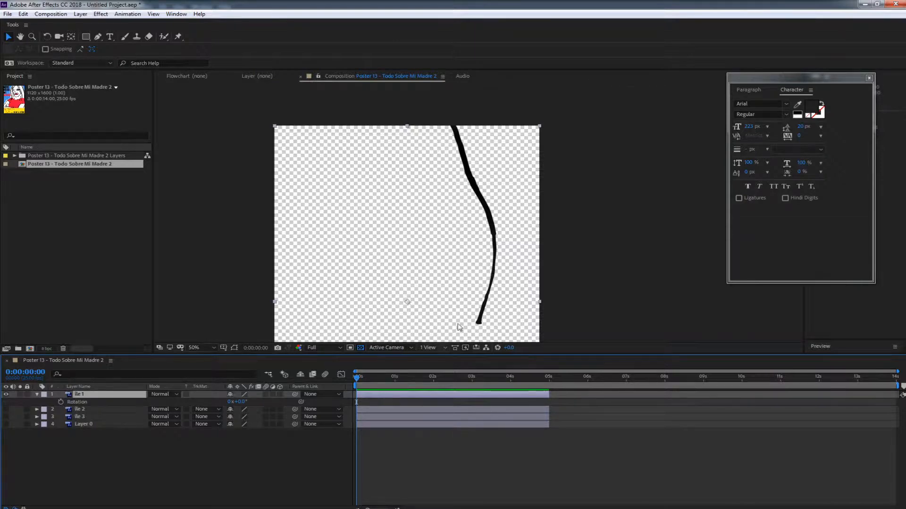
key(y)
drag(413, 310, 457, 134)
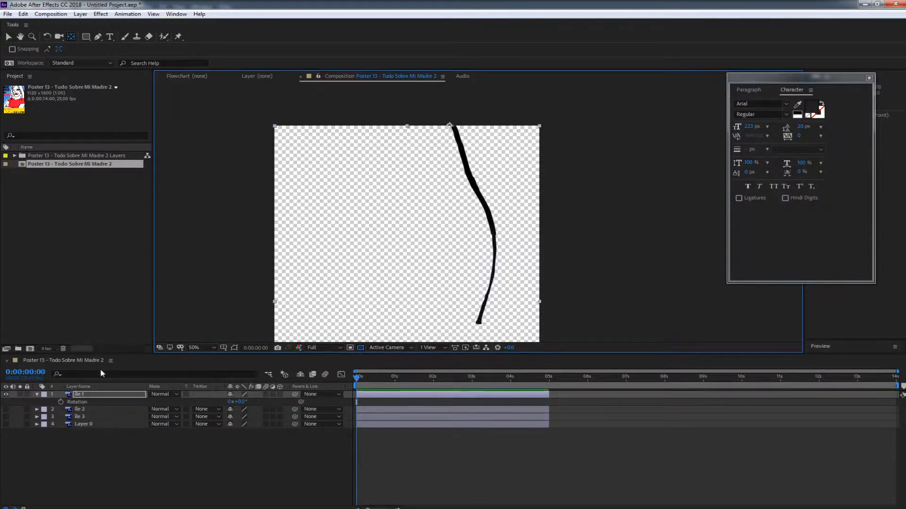
Step: Try rotating the ile 1 strand counterclockwise about its top end, and undo the rotation
mouse_move(240, 402)
mouse_down()
mouse_move(222, 402)
mouse_move(352, 392)
mouse_move(49, 404)
mouse_move(160, 404)
mouse_up()
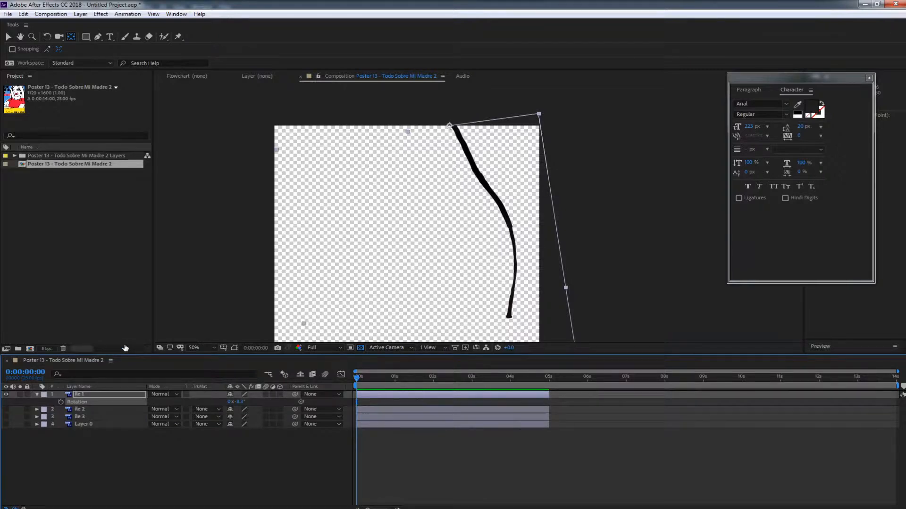
key(ctrl+z)
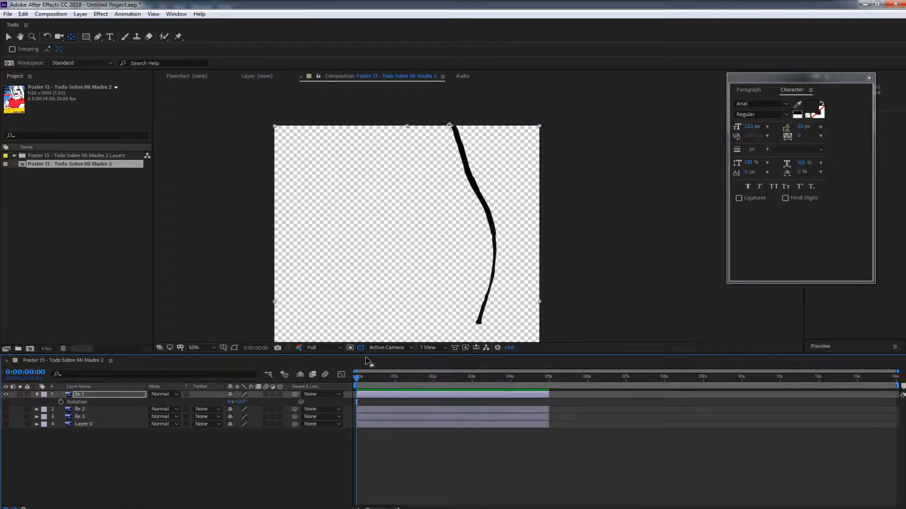
mouse_move(357, 377)
mouse_down()
mouse_move(465, 377)
mouse_move(357, 377)
mouse_up()
key(space)
drag(368, 227, 331, 236)
Step: Show ile 2, ile 3 and Layer 0 again, try rotating ile 1 against the full poster, and undo the rotation
drag(9, 409, 10, 417)
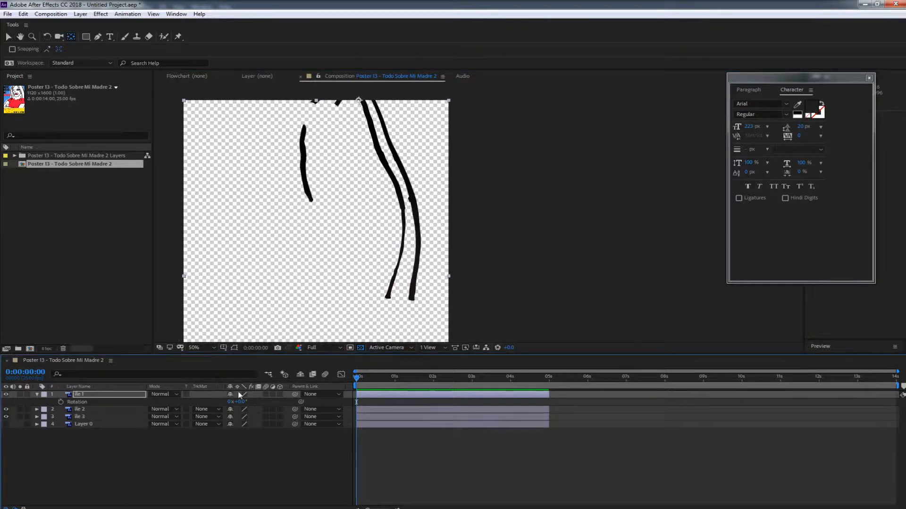
click(10, 425)
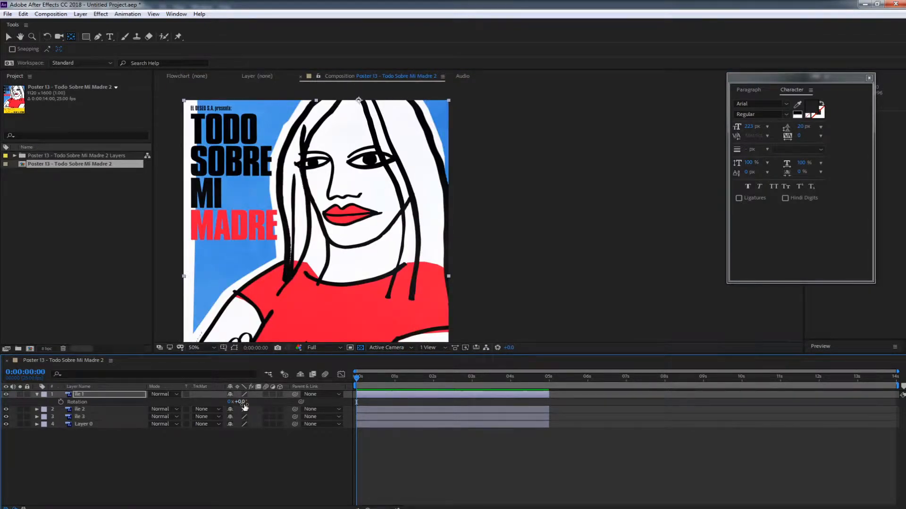
drag(243, 403, 248, 410)
key(ctrl+z)
Step: Isolate the ile 1 layer again and place three Puppet pins on its strand: at the top end, upper middle and bottom end
click(163, 39)
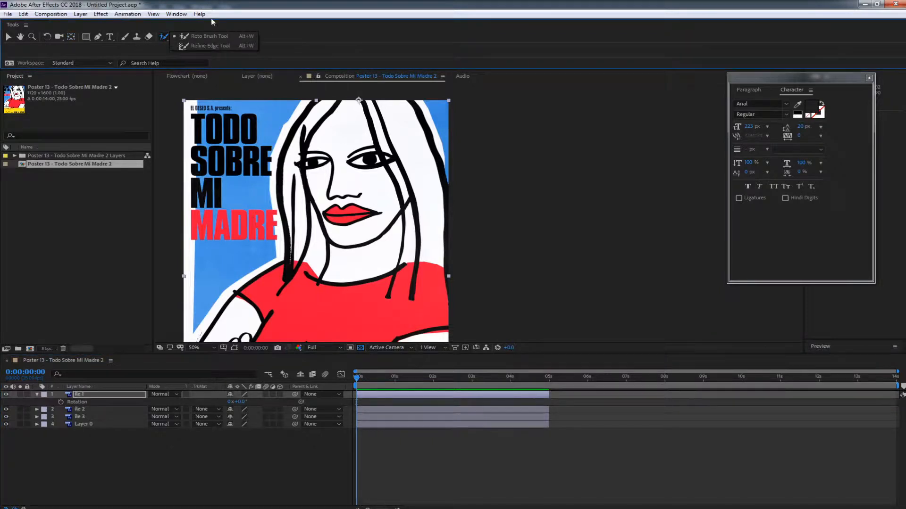
click(178, 37)
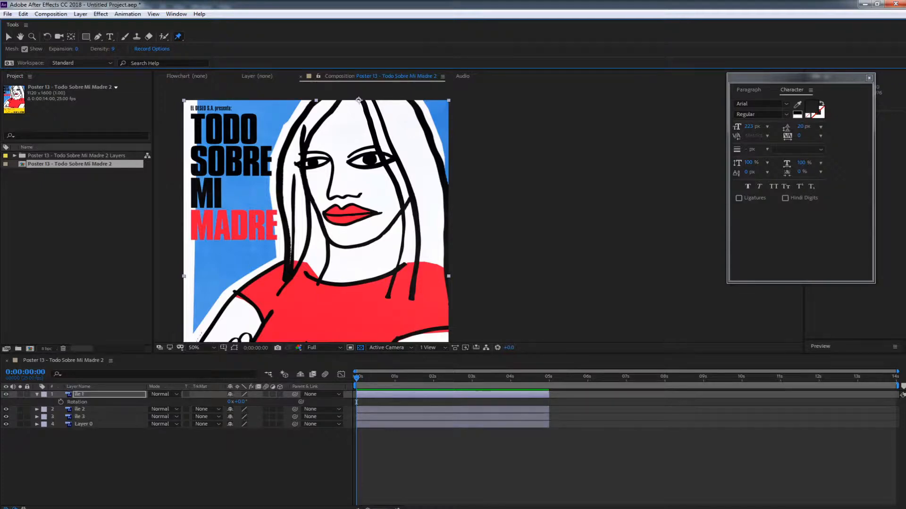
drag(6, 409, 6, 437)
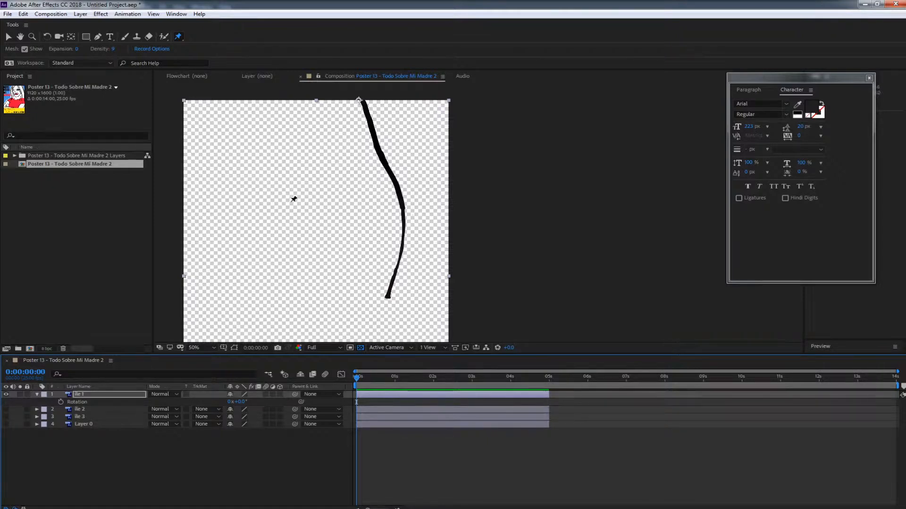
click(362, 101)
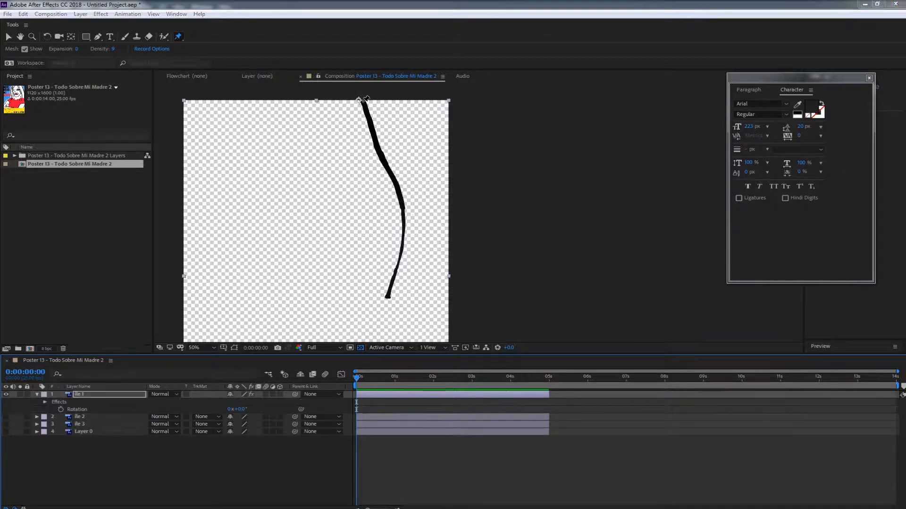
click(391, 172)
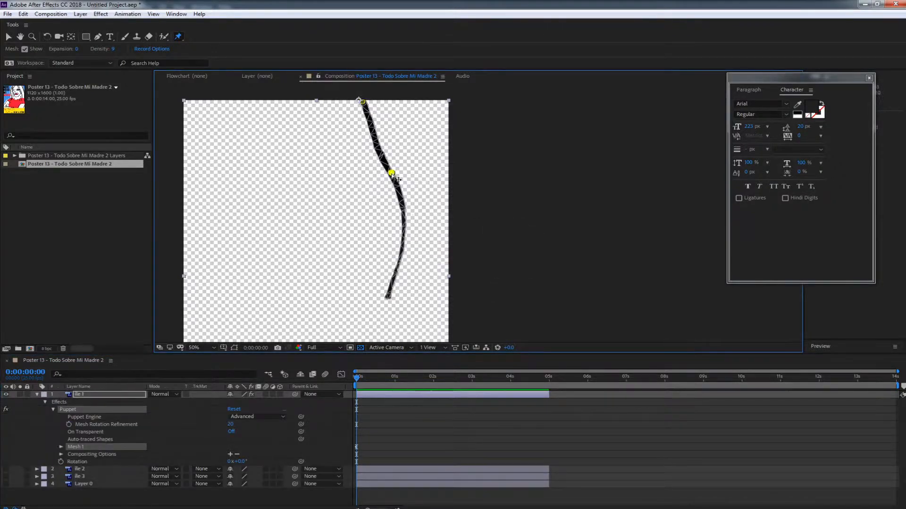
click(388, 295)
Step: Return to the start of the timeline and expand Mesh 1's Deform group to reveal the Position keyframes of all three puppet pins
mouse_move(358, 378)
mouse_down()
mouse_move(383, 379)
mouse_move(353, 378)
mouse_up()
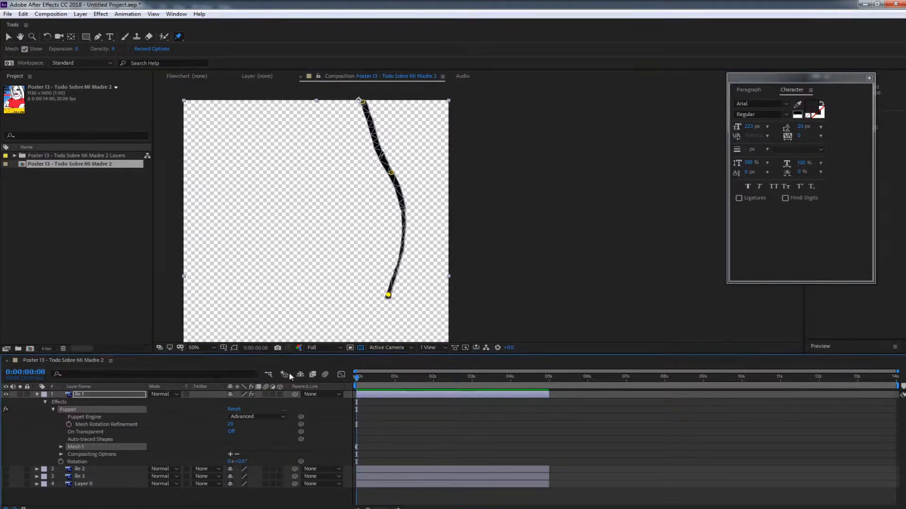
click(61, 447)
click(69, 470)
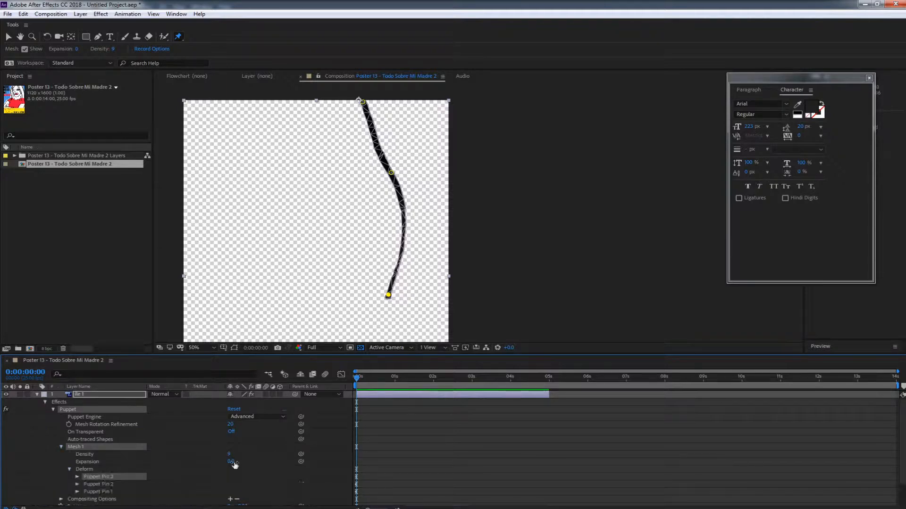
scroll(95, 439, down, 2)
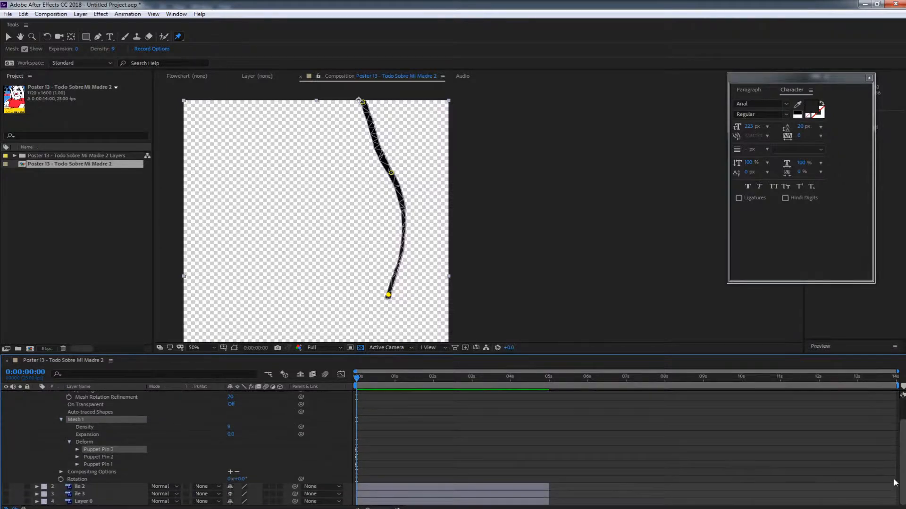
shift+click(92, 466)
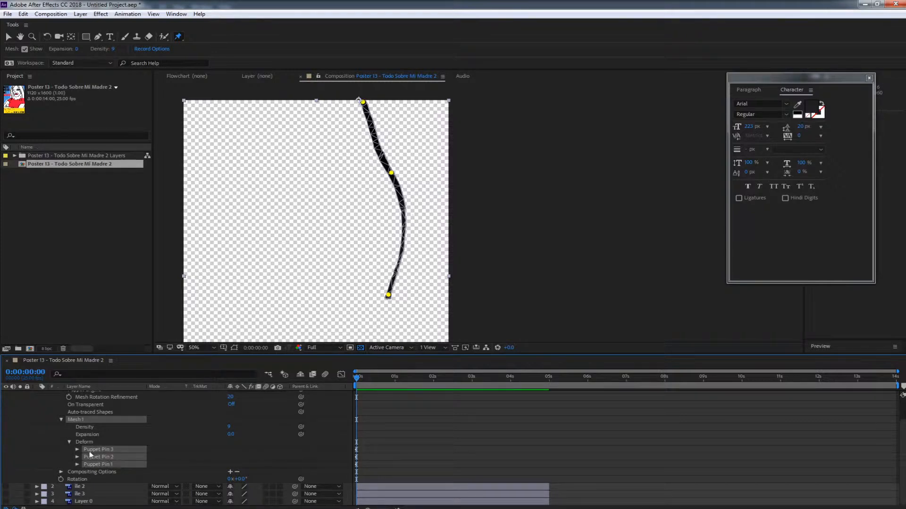
click(78, 456)
scroll(398, 454, down, 3)
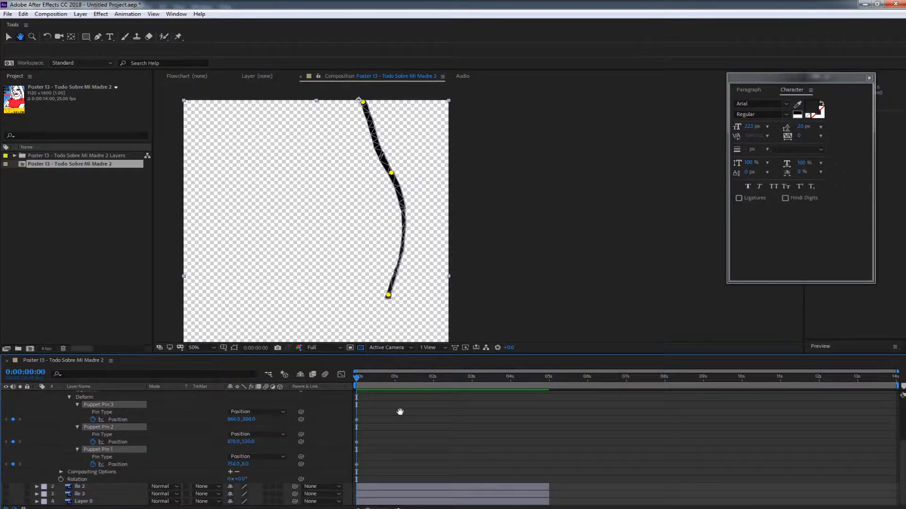
Step: At 0:00:00:24, move the strand's bottom pin to the right and its middle pin down and to the left
key(Page_Down)
mouse_move(402, 382)
mouse_down()
mouse_move(390, 383)
mouse_move(412, 385)
mouse_move(394, 384)
mouse_up()
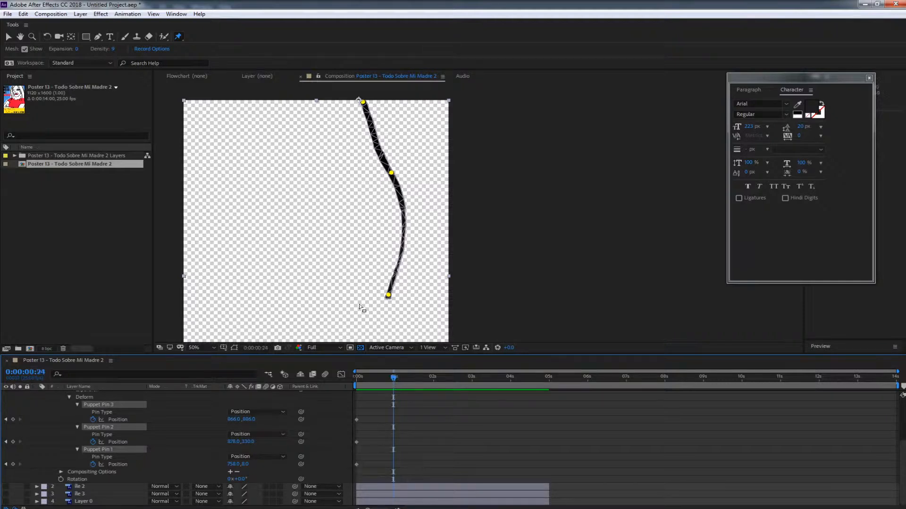
mouse_move(388, 295)
mouse_down()
mouse_move(429, 294)
mouse_move(430, 283)
mouse_up()
mouse_move(391, 172)
mouse_down()
mouse_move(375, 196)
mouse_move(407, 178)
mouse_move(371, 190)
mouse_up()
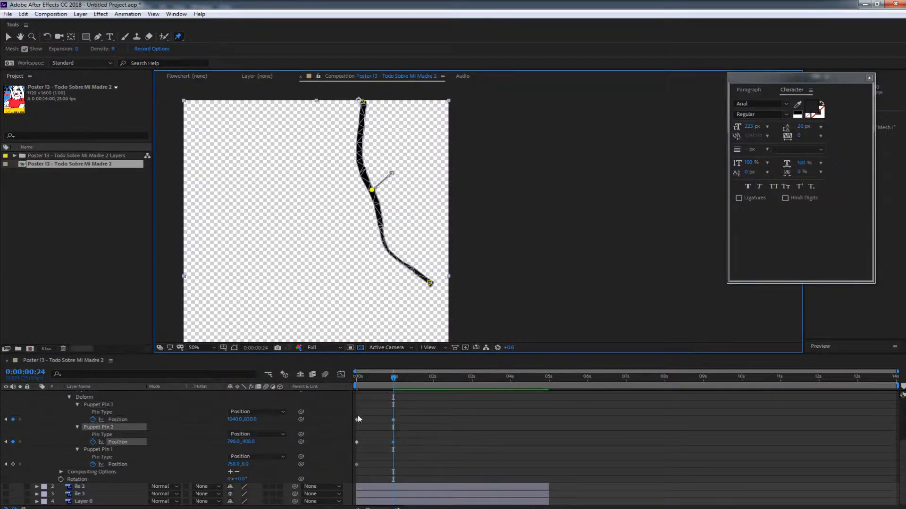
drag(380, 412, 406, 475)
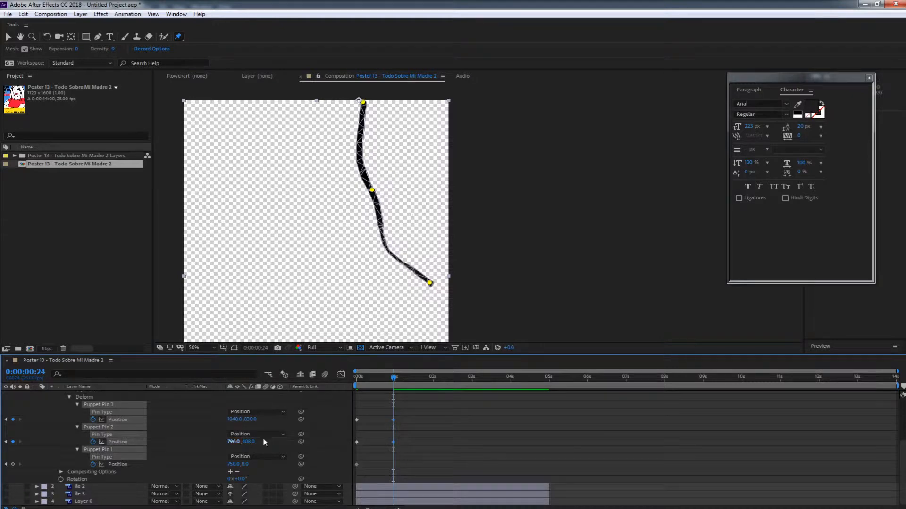
click(428, 451)
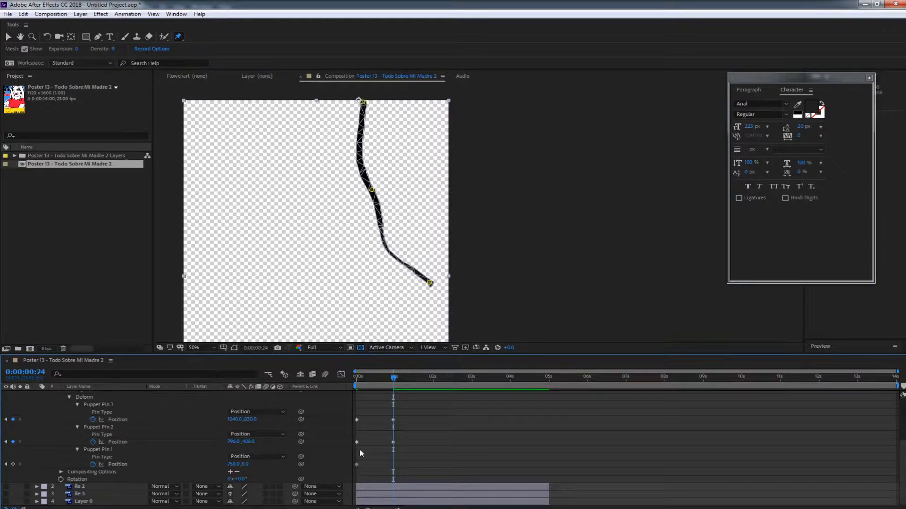
click(98, 464)
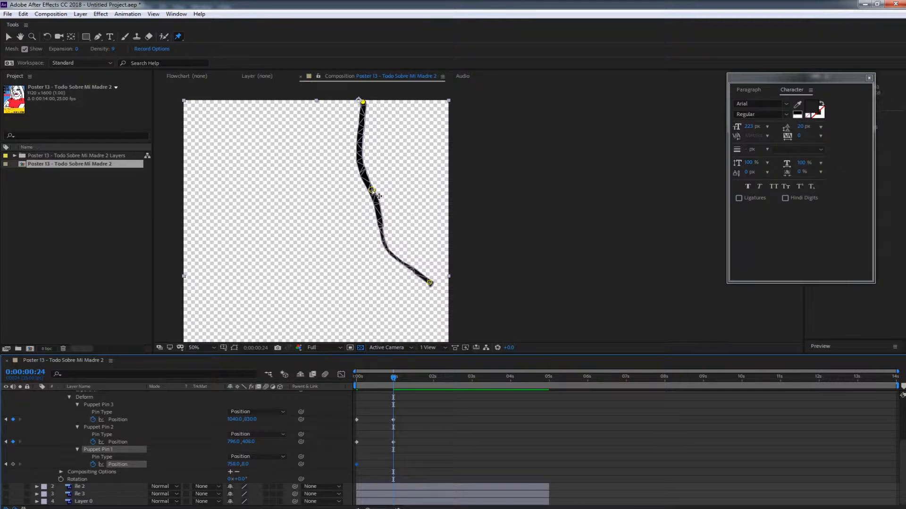
Step: At 0:00:00:13, move the strand's middle pin to the right and its bottom pin to the left, and preview the motion
click(376, 377)
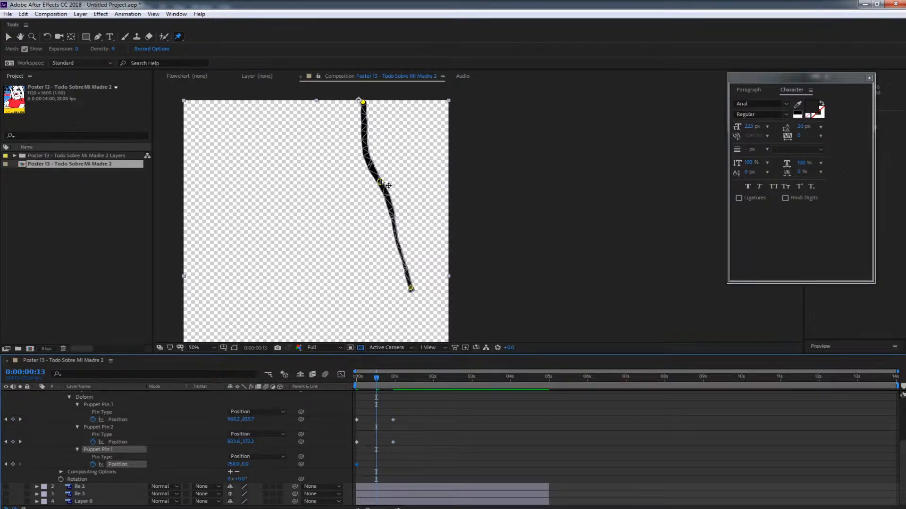
drag(383, 186, 417, 170)
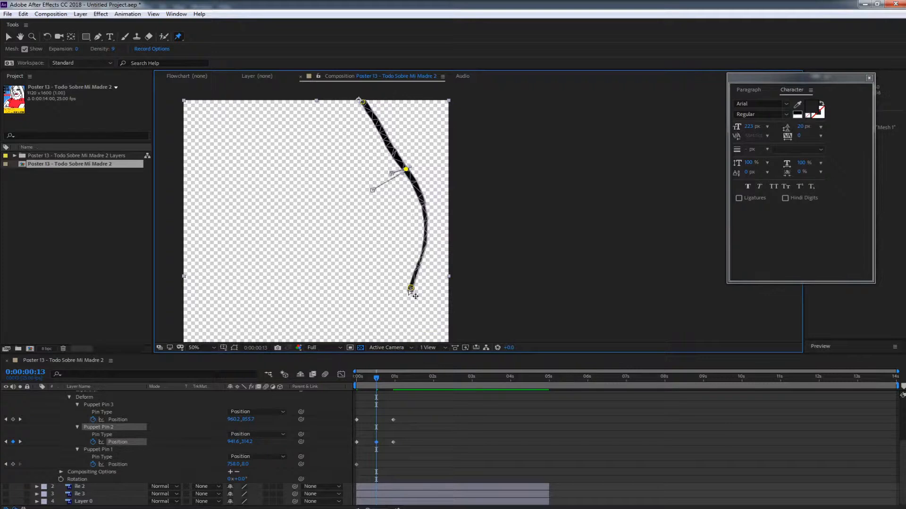
drag(410, 287, 363, 281)
drag(376, 377, 299, 374)
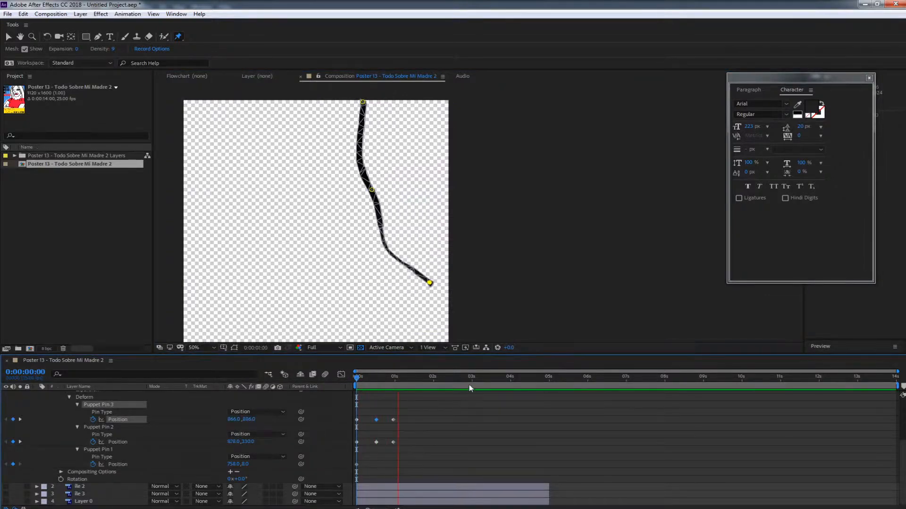
key(space)
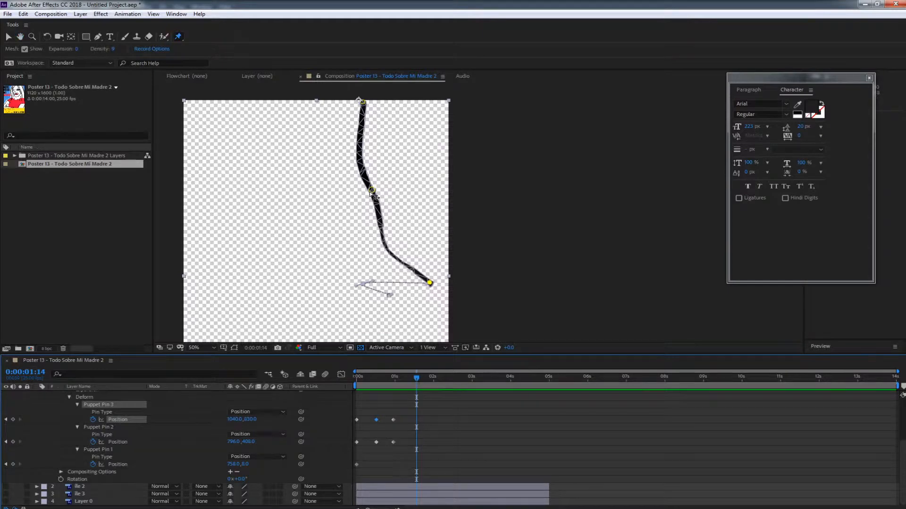
Step: At 0:00:01:14, move the middle pin slightly right and the bottom pin up and right, and preview from the start
drag(374, 195, 402, 187)
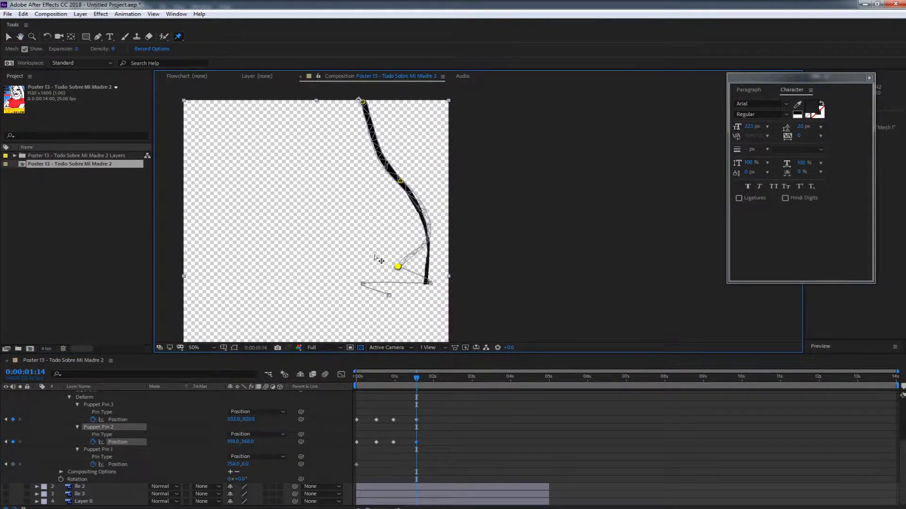
drag(375, 257, 443, 204)
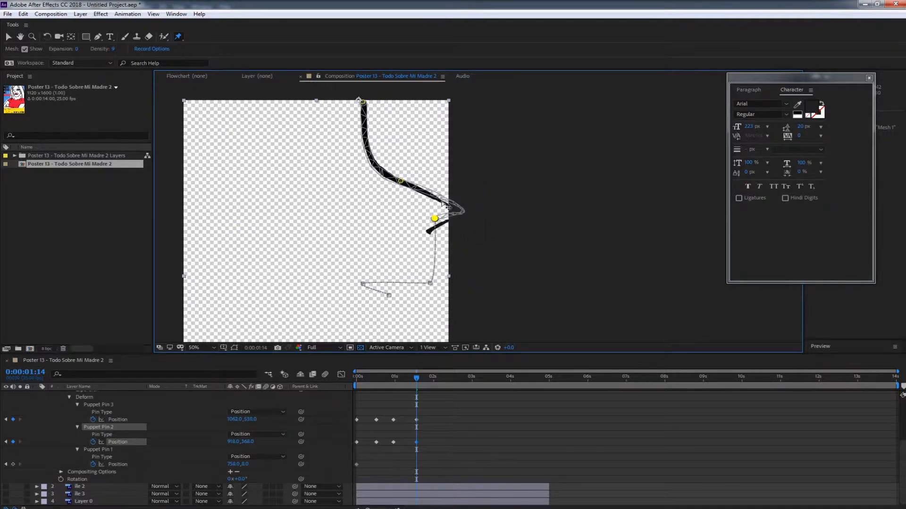
drag(377, 197, 443, 235)
drag(415, 379, 289, 370)
key(space)
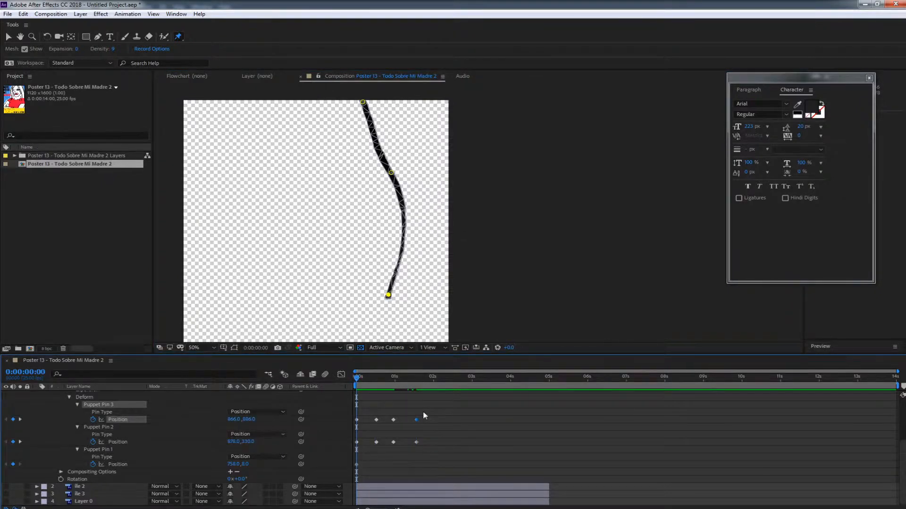
Step: Replay the sway and lower the strand's bottom pin slightly at its 0:00:01:14 keyframe
key(space)
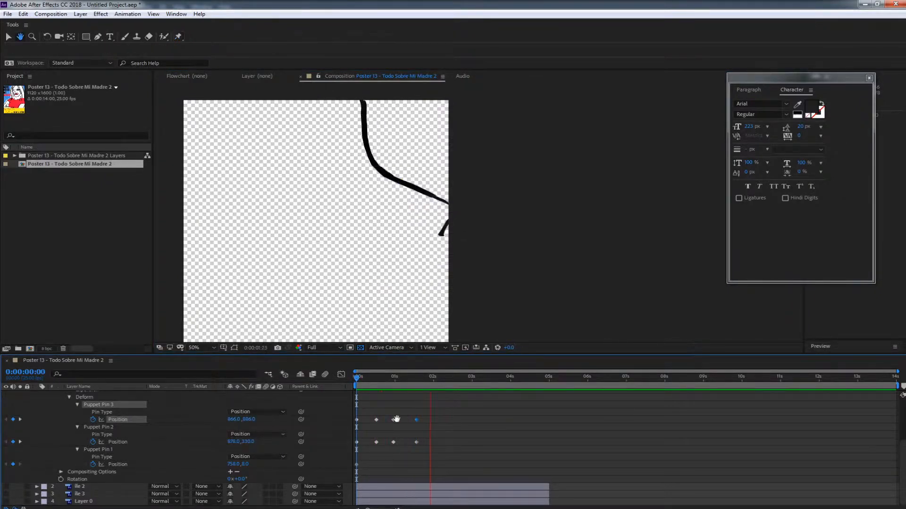
mouse_move(427, 377)
mouse_down()
mouse_move(378, 381)
mouse_move(424, 383)
mouse_move(414, 388)
mouse_up()
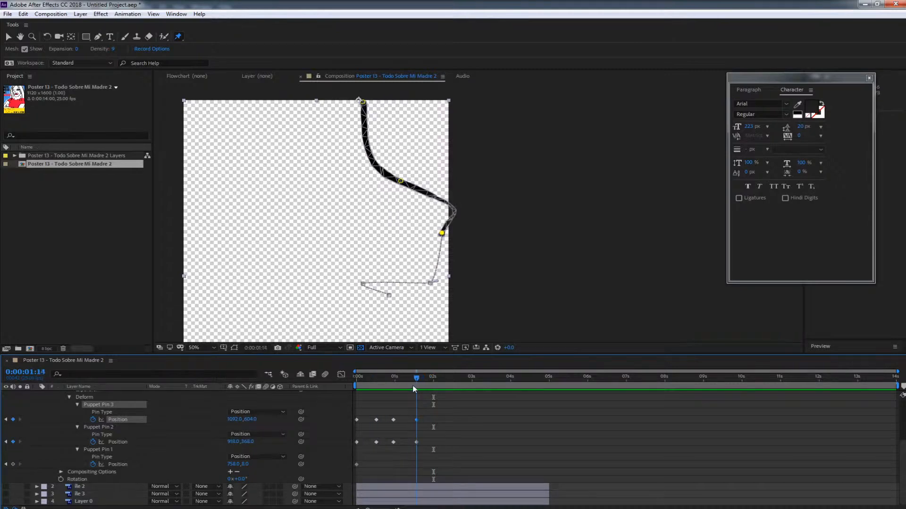
drag(443, 236, 449, 259)
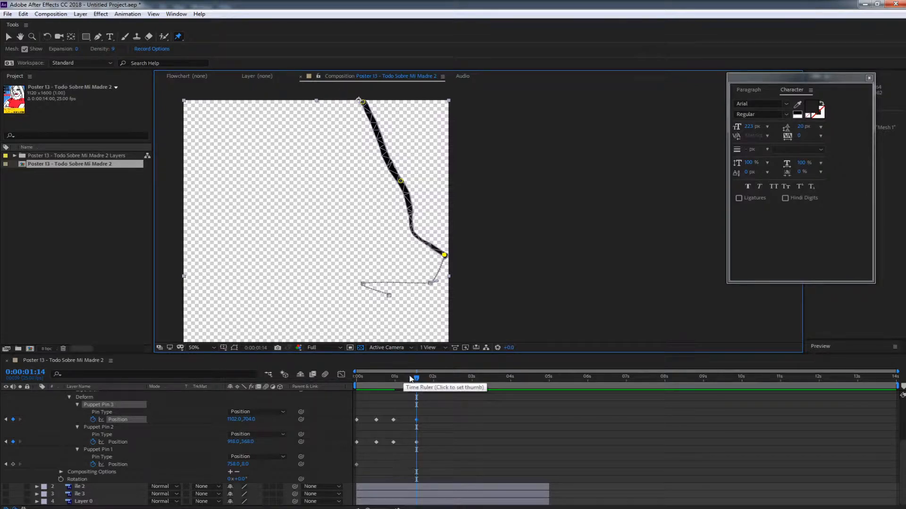
Step: Preview the first strand's sway, lower its bottom pin further at 0:00:01:14, and replay the motion from the start
drag(409, 379, 357, 379)
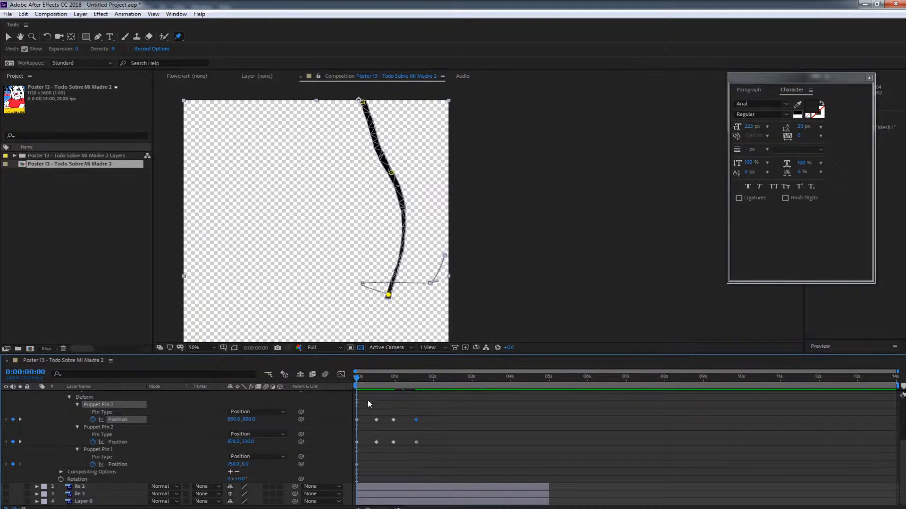
key(space)
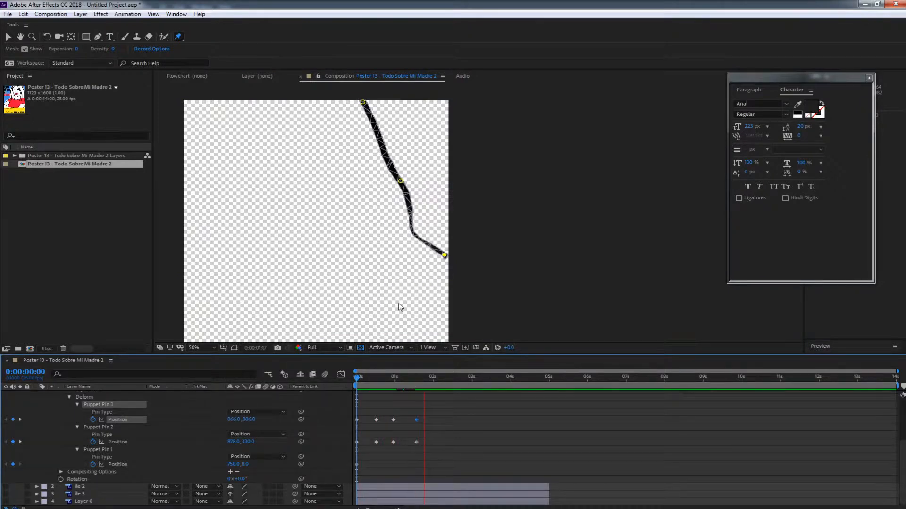
key(space)
drag(410, 380, 419, 381)
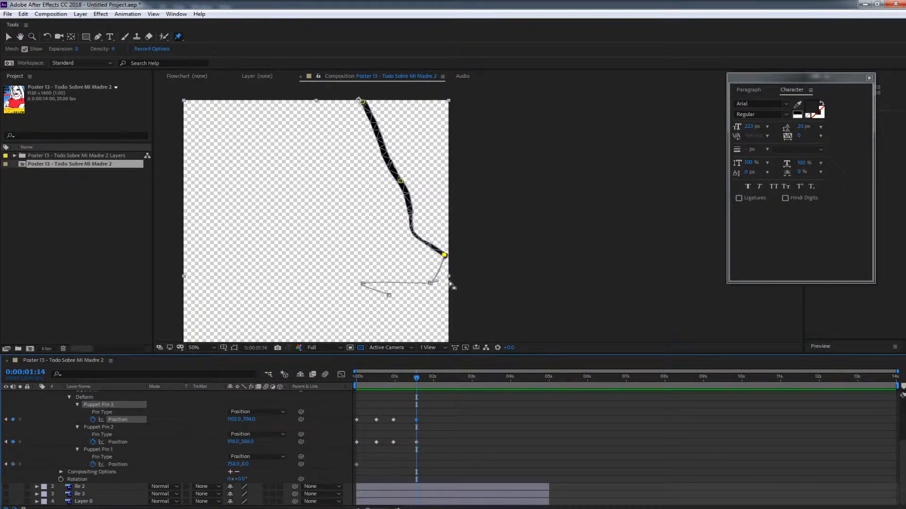
drag(444, 255, 446, 272)
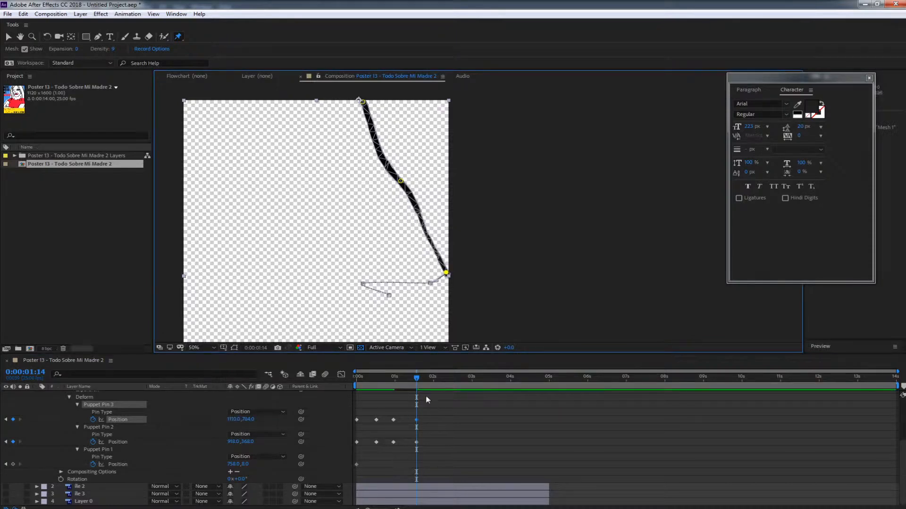
key(space)
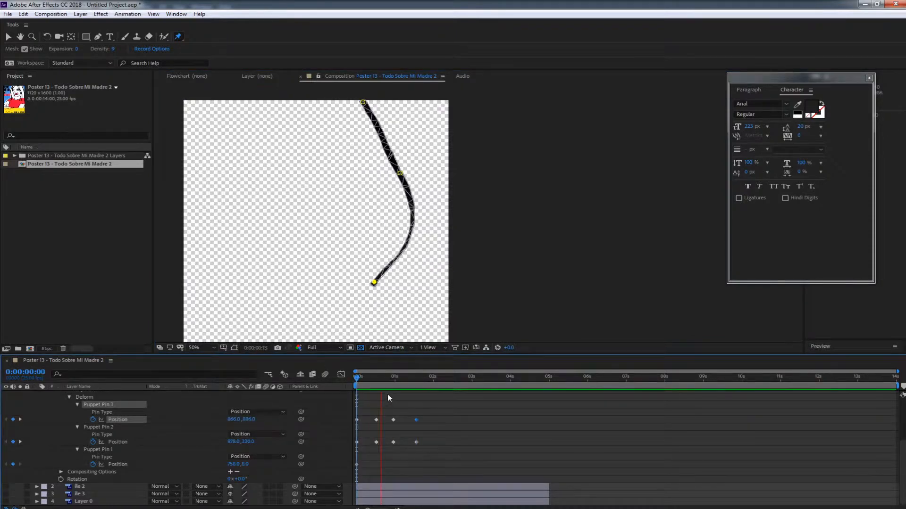
key(space)
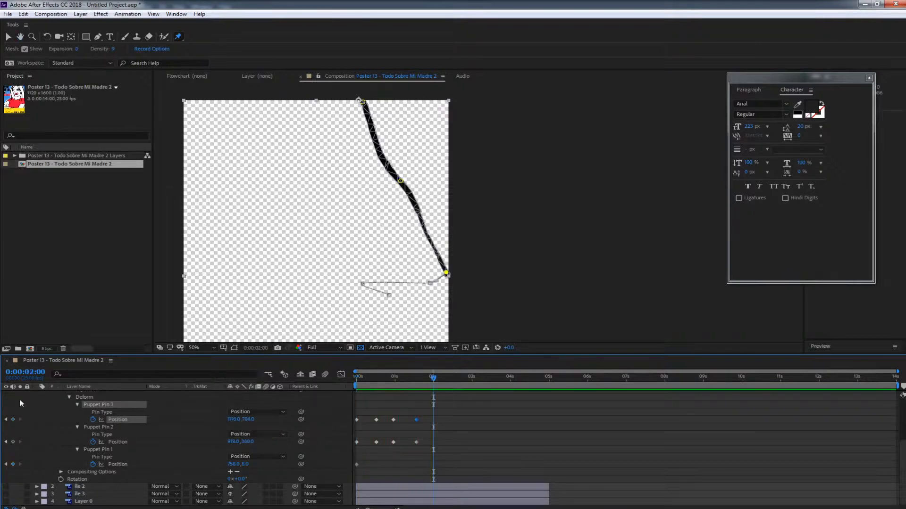
Step: Show the second strand layer and compare it with the first strand by briefly switching the first one's visibility
click(5, 487)
click(96, 488)
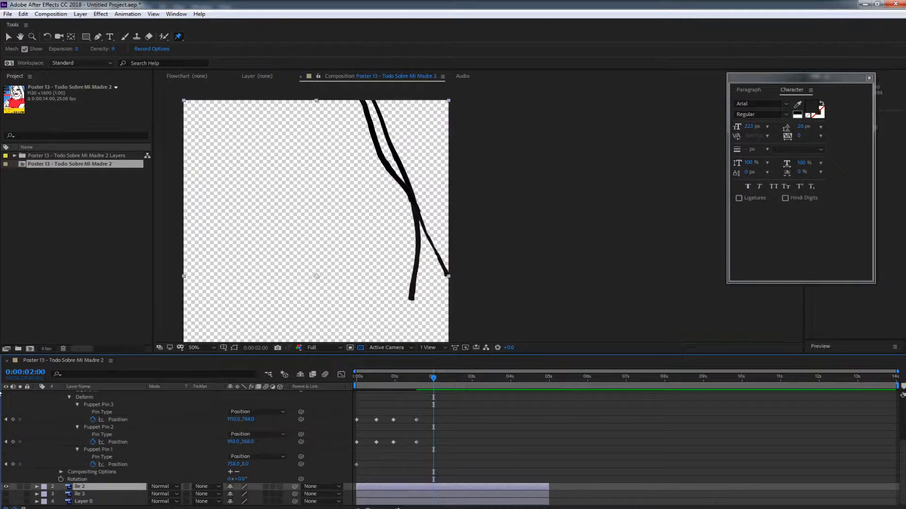
scroll(4, 396, up, 5)
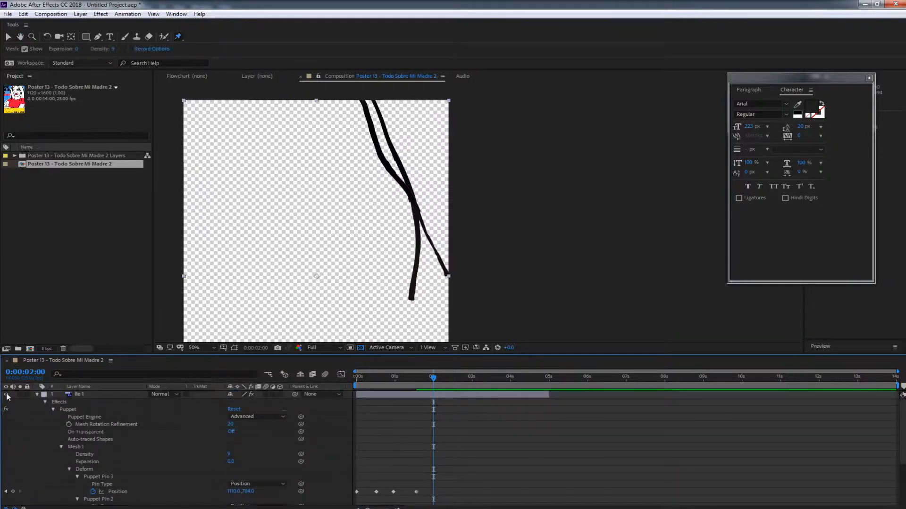
click(6, 395)
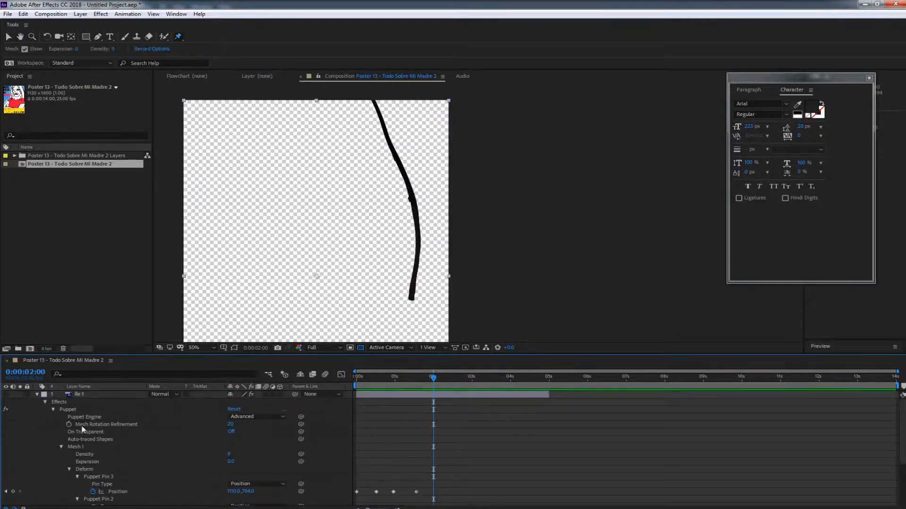
click(6, 395)
scroll(408, 455, down, 3)
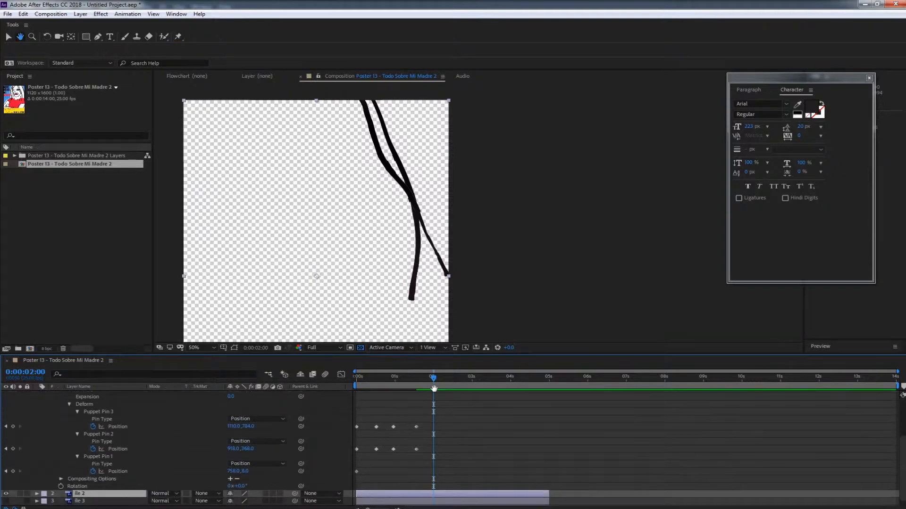
Step: Copy the starting position keyframes of the first strand's bottom and middle pins to 0:00:02:00
drag(368, 417, 351, 453)
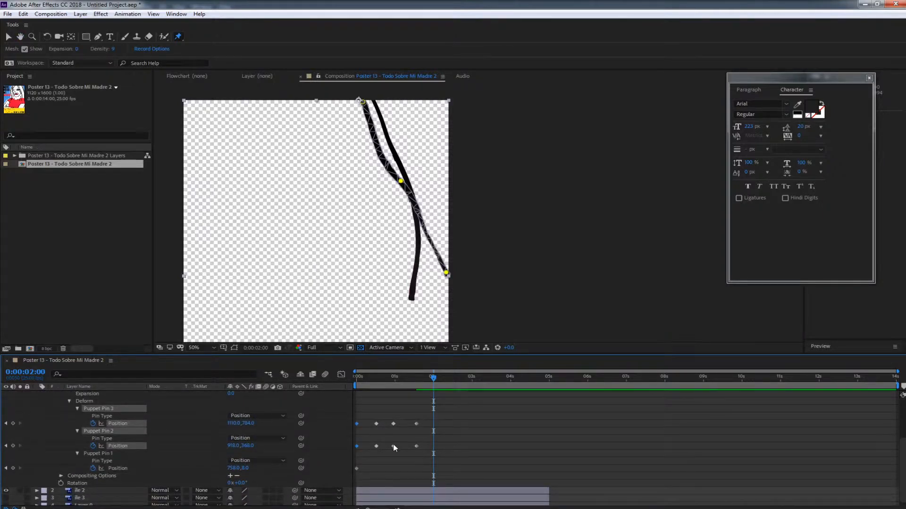
key(ctrl+c)
key(ctrl+v)
key(space)
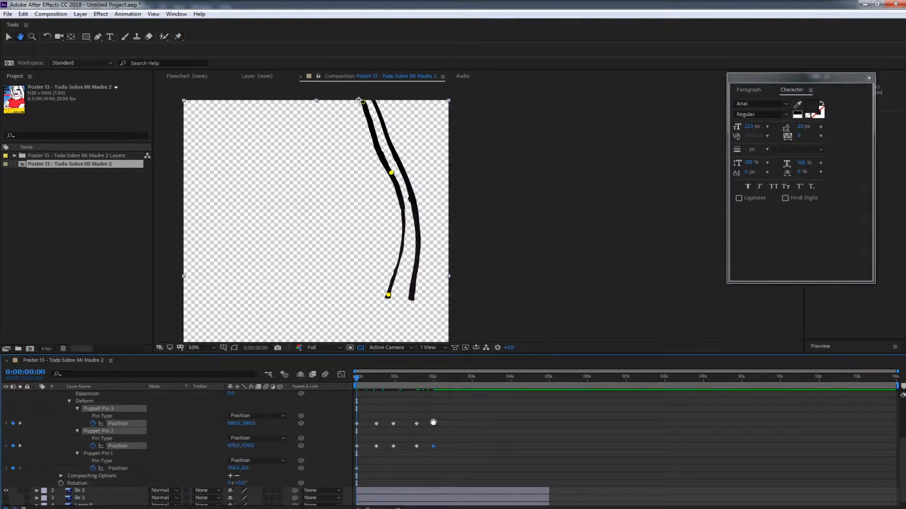
key(space)
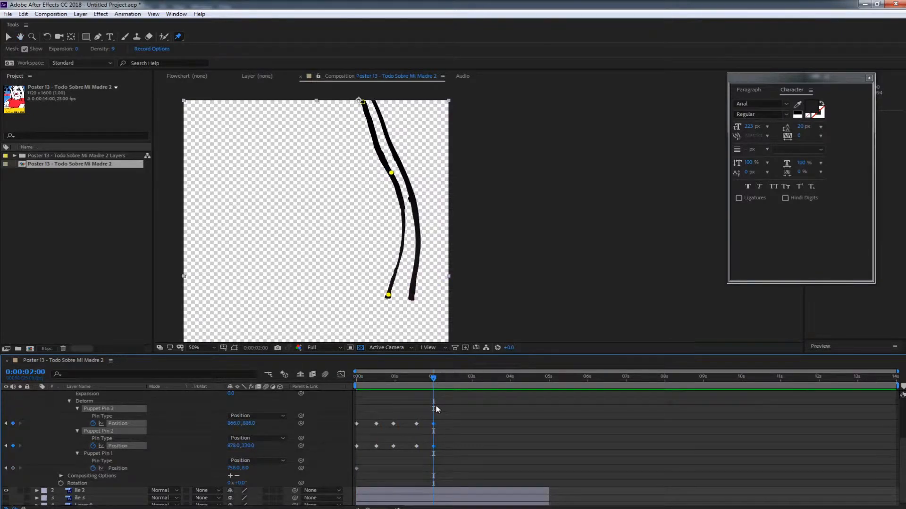
Step: End the work area at 0:00:02:00 and preview the looping sway from the start
key(n)
key(space)
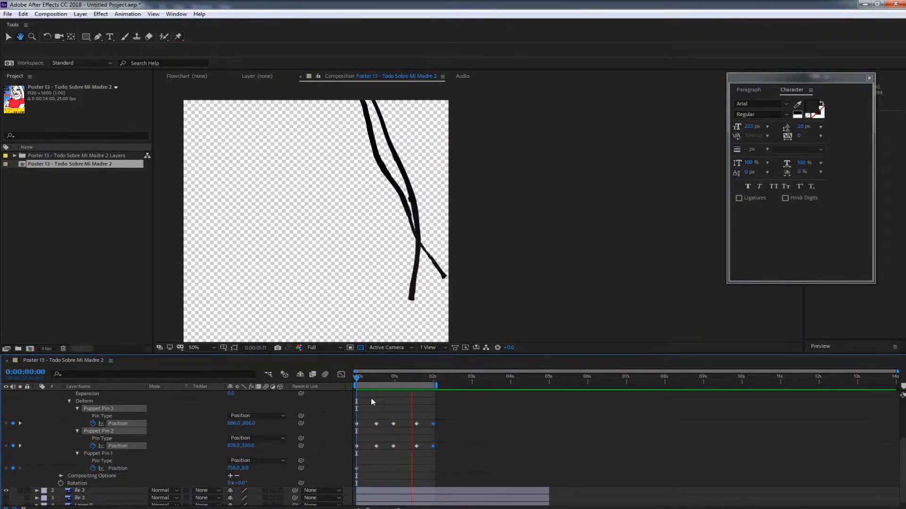
key(space)
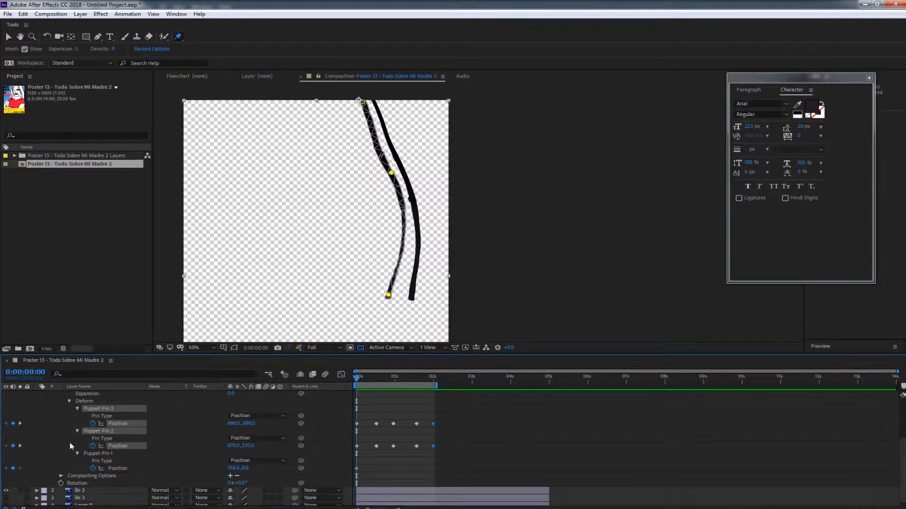
Step: Collapse and hide the first strand layer, and select the second strand layer for animating
scroll(52, 424, up, 3)
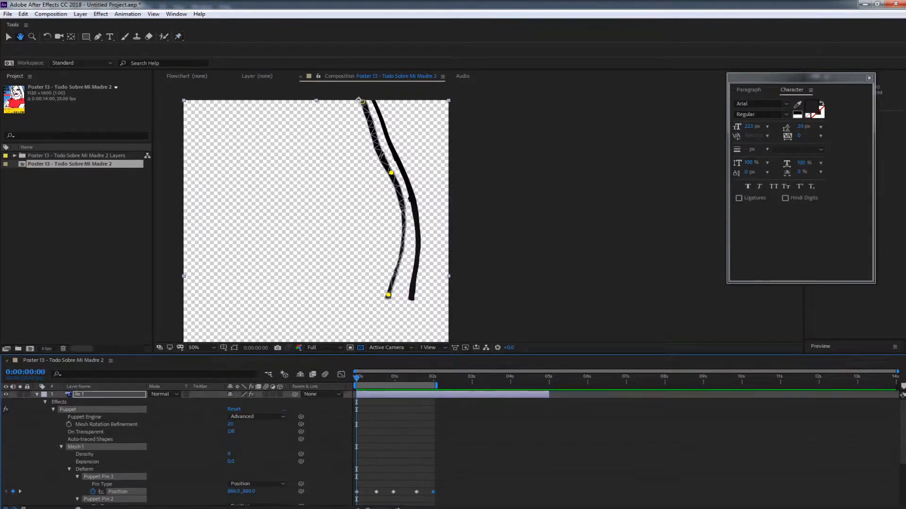
click(37, 394)
click(5, 394)
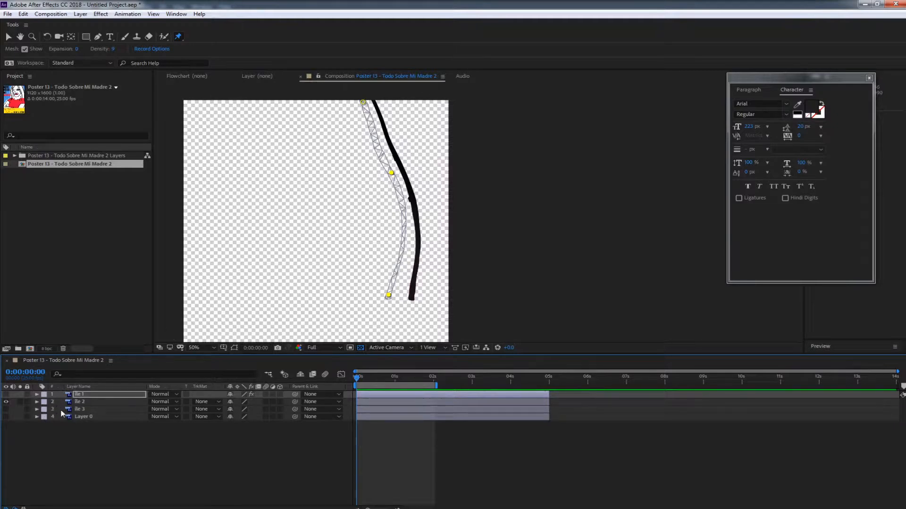
click(37, 402)
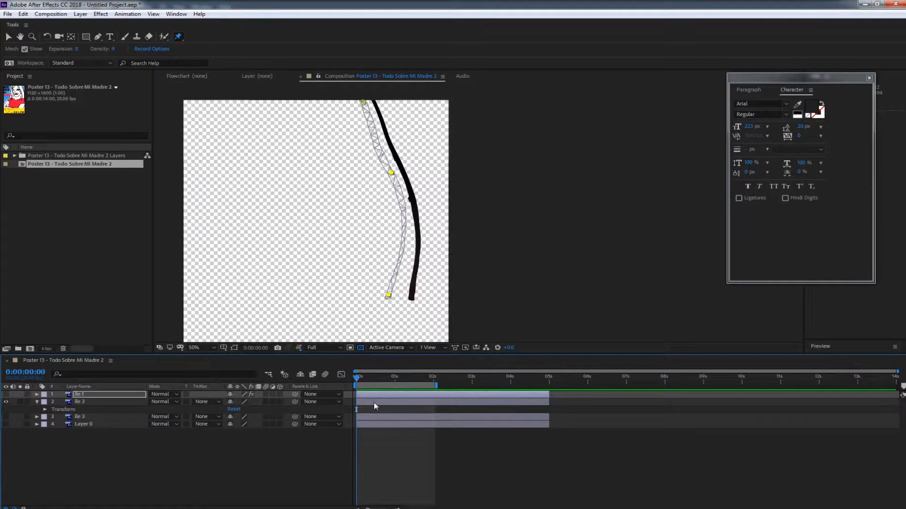
click(374, 403)
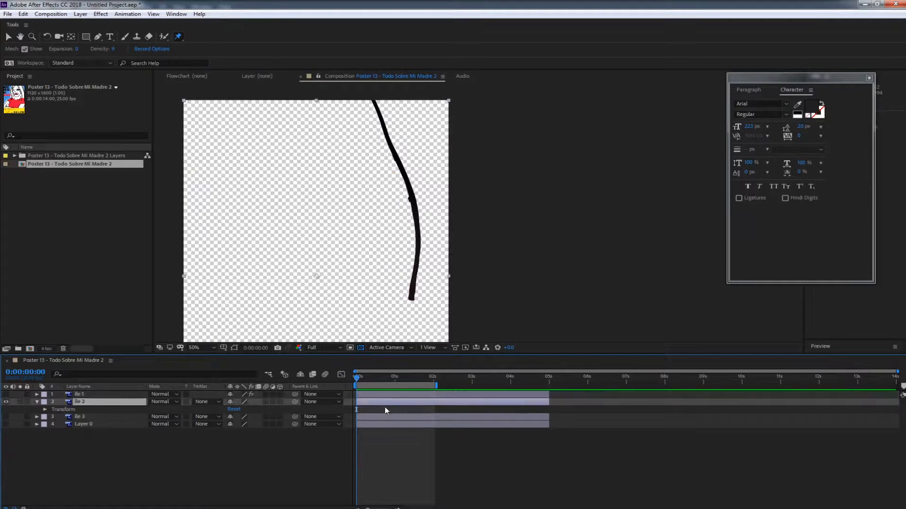
Step: Place three Puppet pins at the second strand's top, middle and bottom, and reveal the pins under Mesh 1's Deform group
click(376, 101)
click(406, 176)
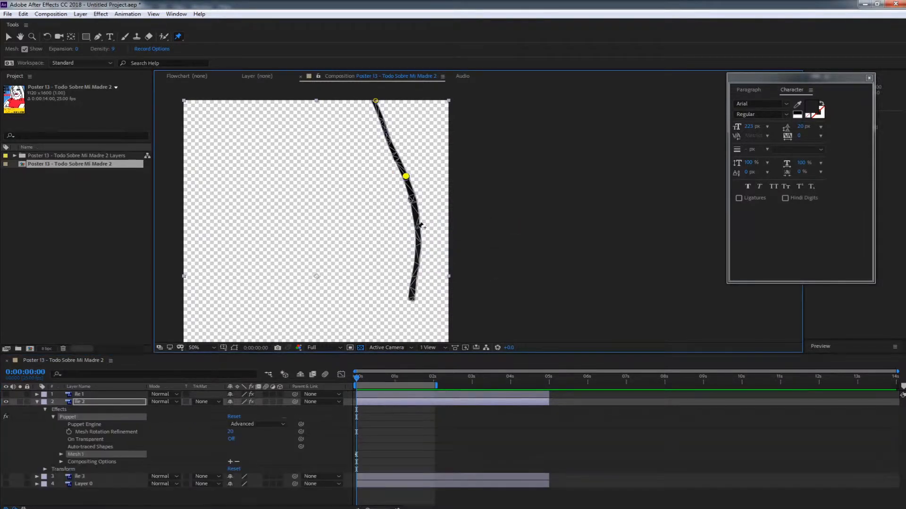
click(412, 297)
click(61, 454)
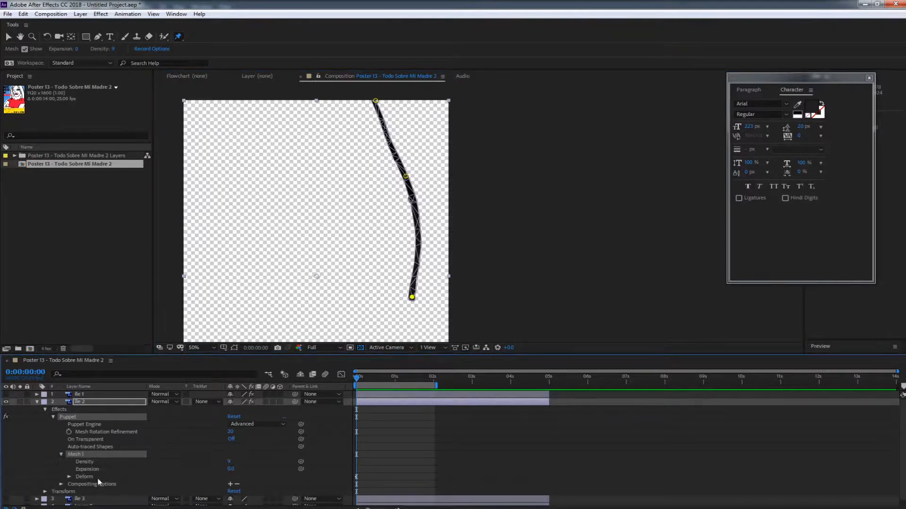
click(69, 477)
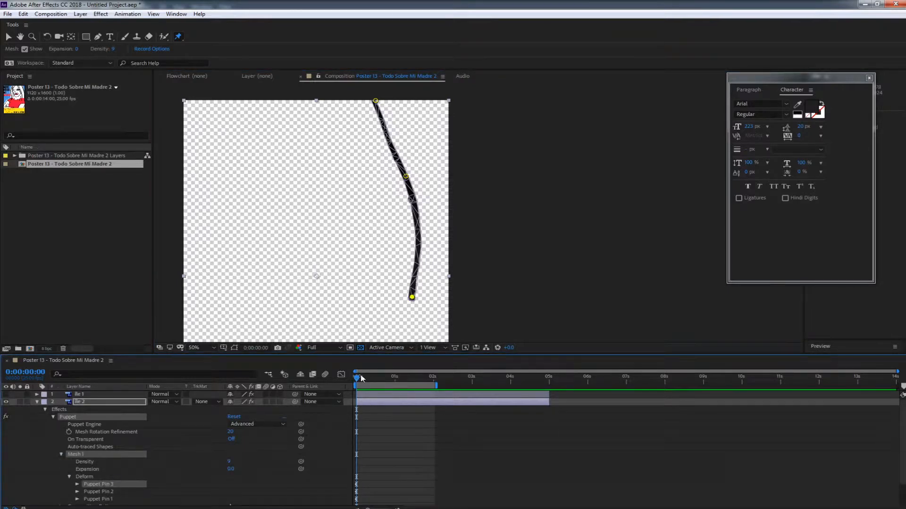
Step: At 0:00:00:08, move the second strand's middle pin left and bottom pin up; at 0:00:00:19, move the bottom pin far left
drag(357, 378, 369, 379)
drag(406, 176, 349, 191)
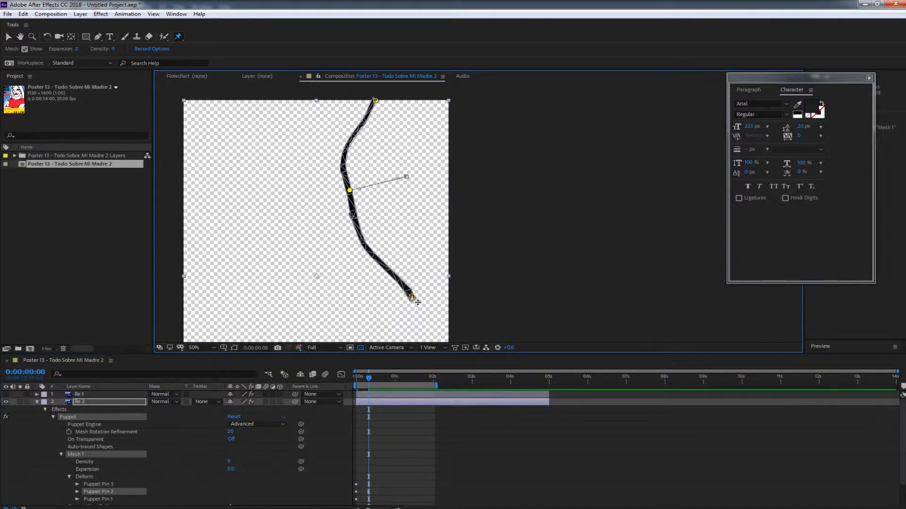
drag(413, 299, 307, 264)
click(384, 378)
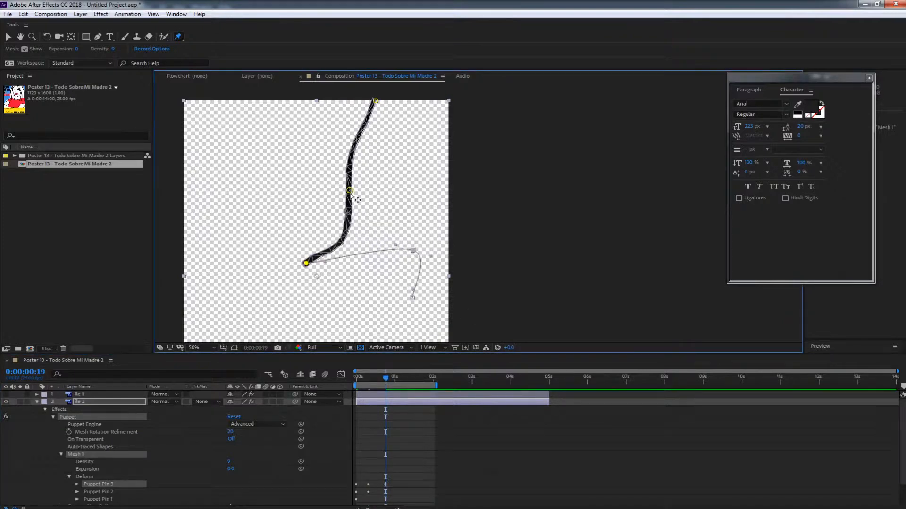
Step: Reveal the Position keyframes of all three Puppet pins on the second strand layer
drag(387, 378, 384, 380)
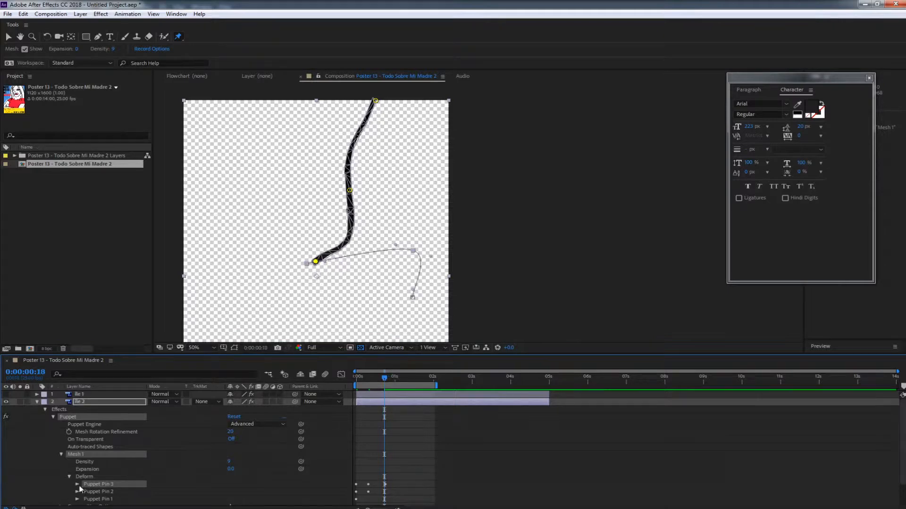
click(78, 485)
scroll(184, 439, down, 3)
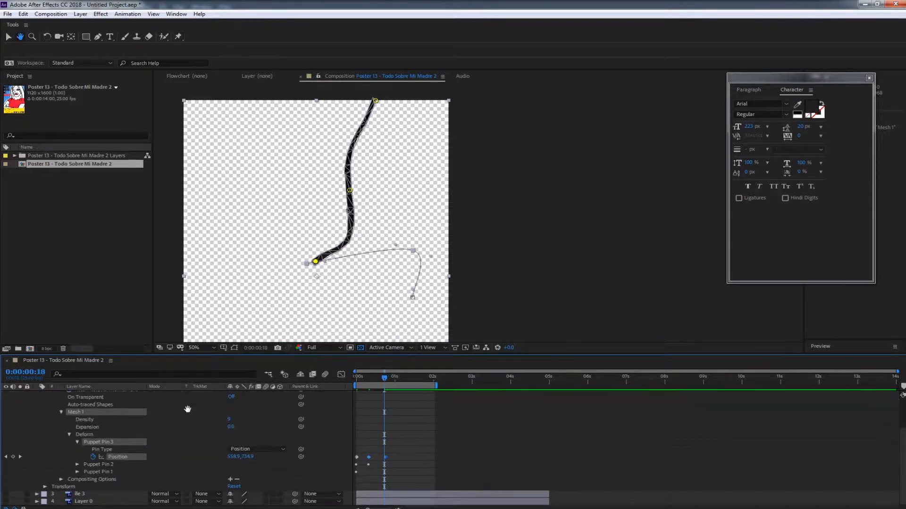
click(78, 465)
click(77, 488)
scroll(203, 437, down, 2)
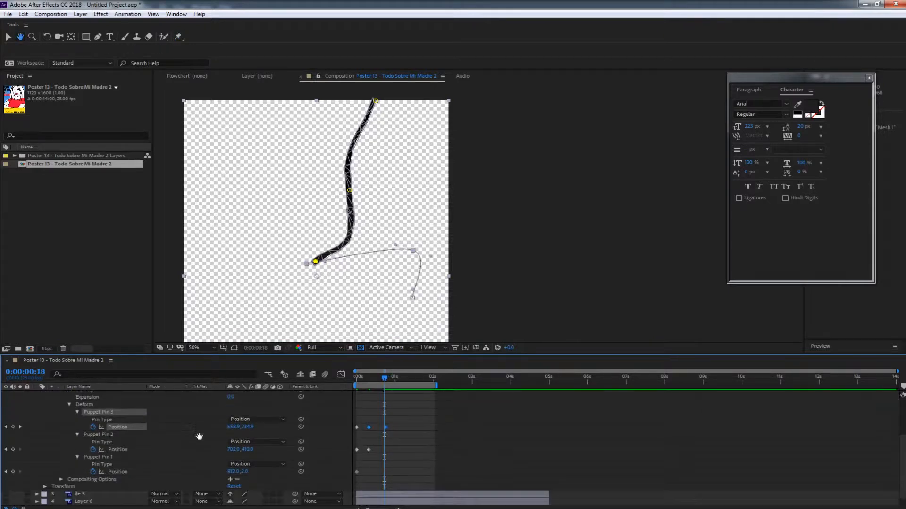
Step: Move the second strand's bottom and middle pins further left at 0:00:00:19, and the bottom pin to the right at 0:00:01:05
click(386, 384)
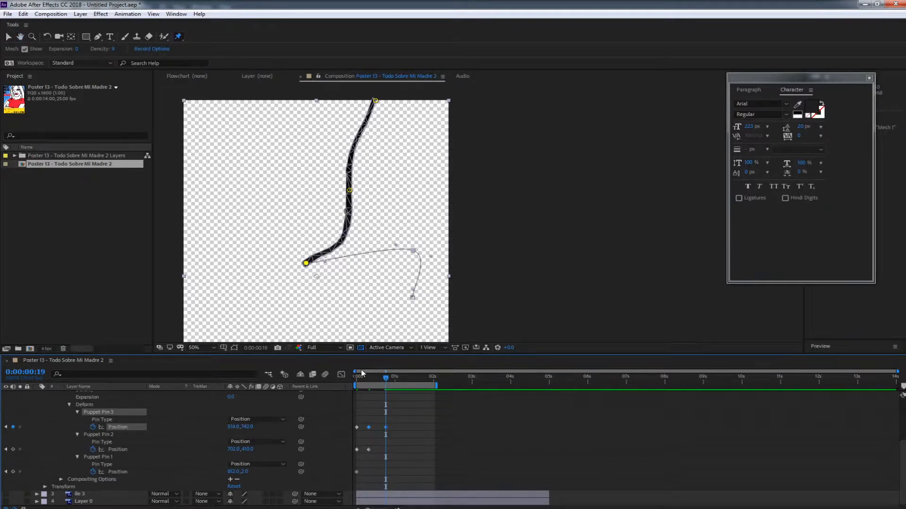
drag(305, 263, 290, 269)
click(350, 190)
drag(354, 191, 326, 189)
click(399, 384)
drag(290, 269, 373, 271)
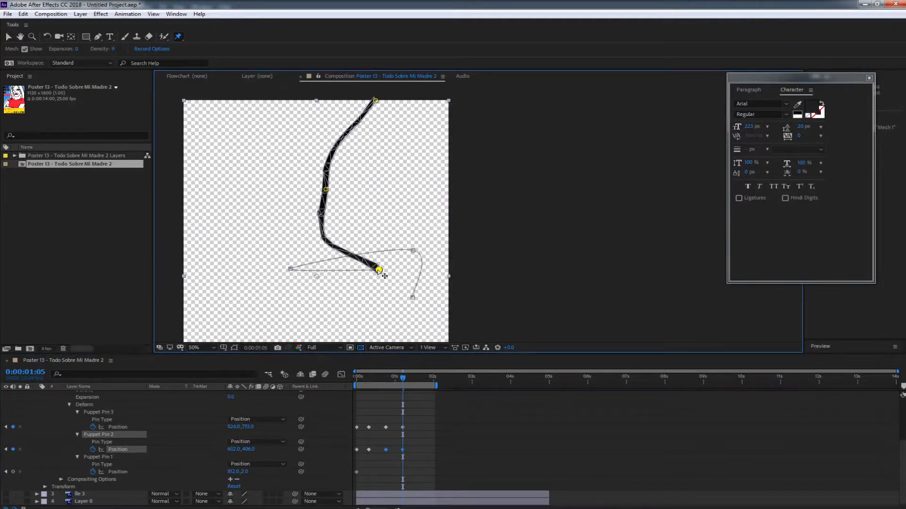
Step: At 0:00:02:00, move the second strand's middle pin far to the right and preview the motion
drag(404, 379, 433, 381)
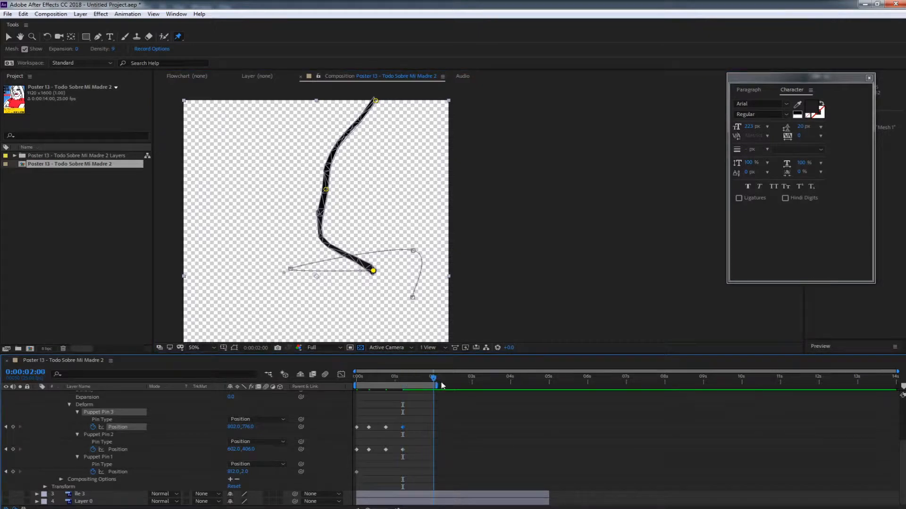
drag(325, 190, 434, 184)
key(space)
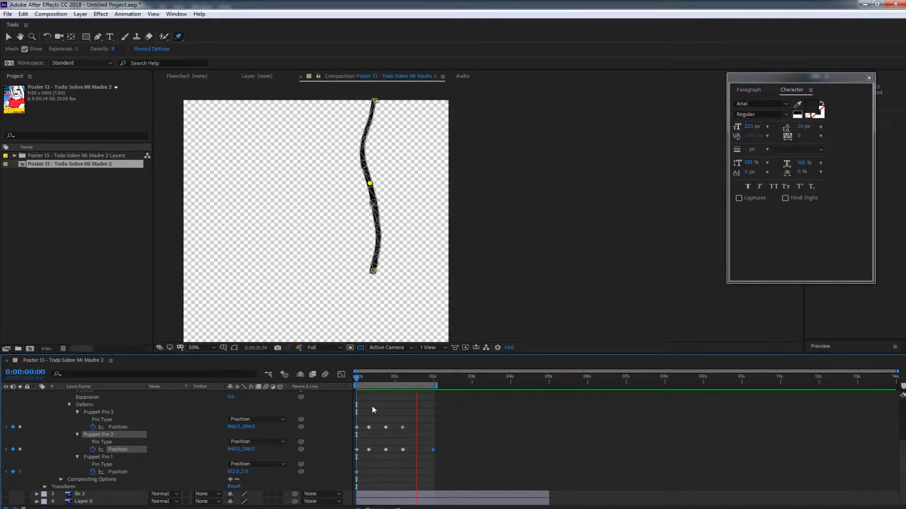
drag(423, 380, 77, 485)
Step: Show the third hair layer and expand its properties in an enlarged timeline
click(86, 495)
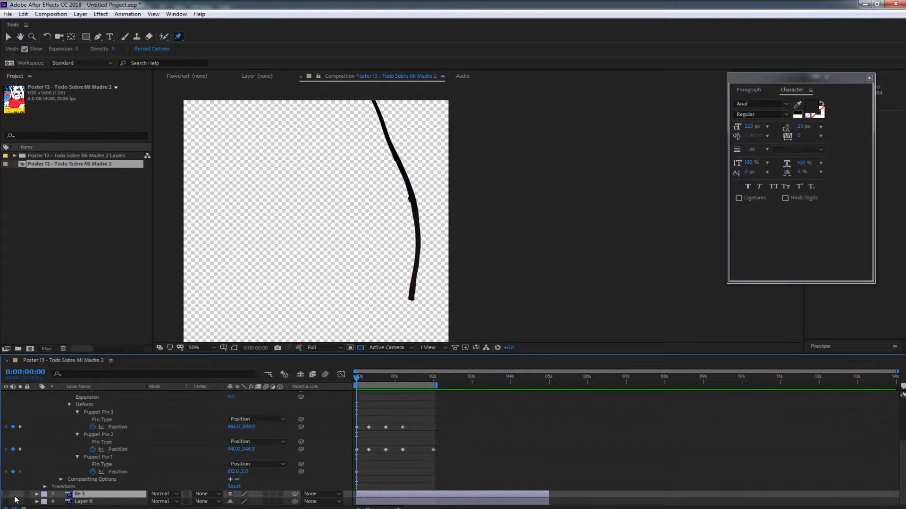
click(6, 494)
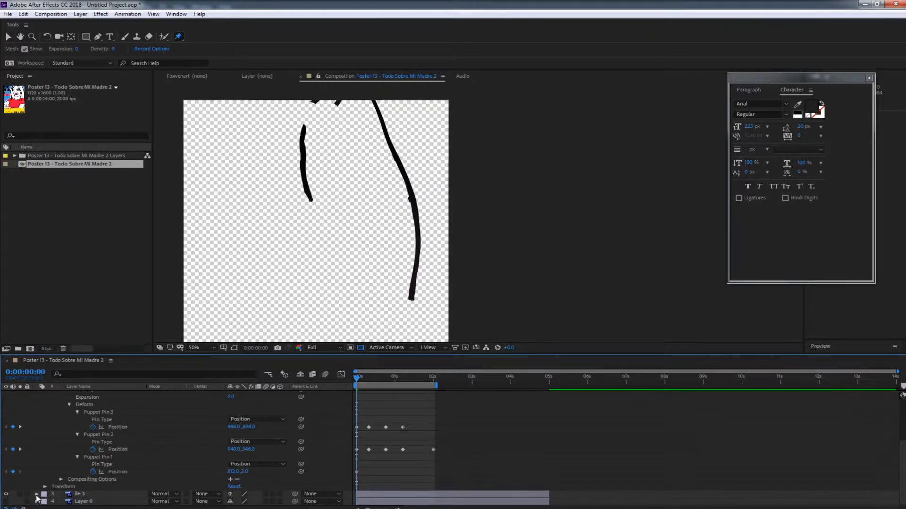
click(37, 494)
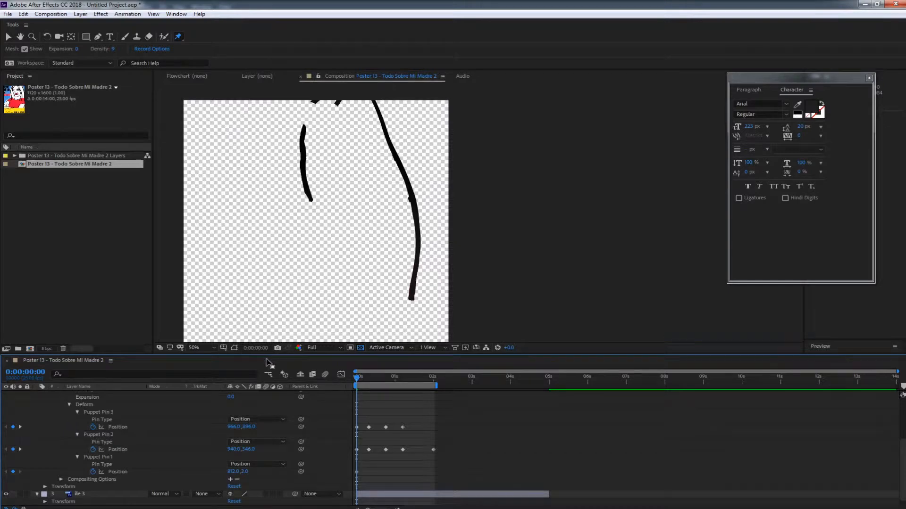
drag(269, 353, 269, 214)
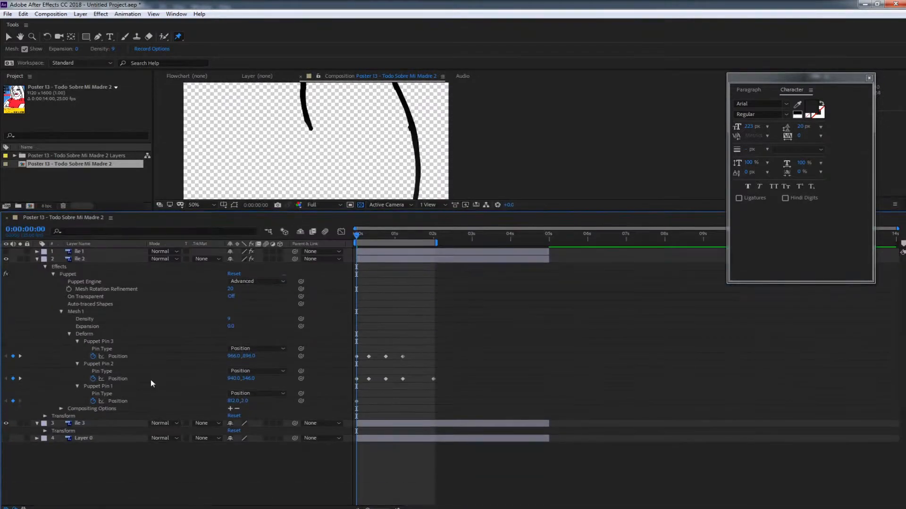
Step: Hide and collapse the second hair layer, select the third, and enlarge the composition view around its strand
click(7, 259)
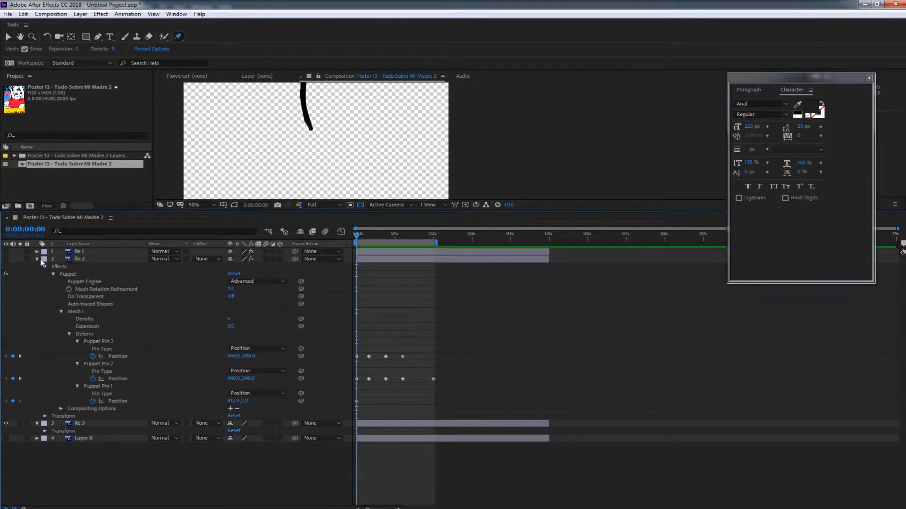
click(37, 259)
click(83, 267)
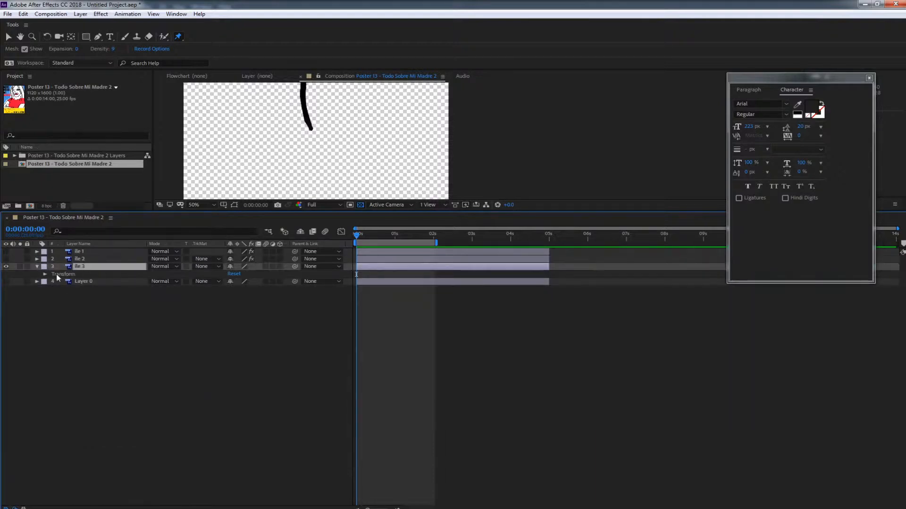
drag(277, 174, 311, 249)
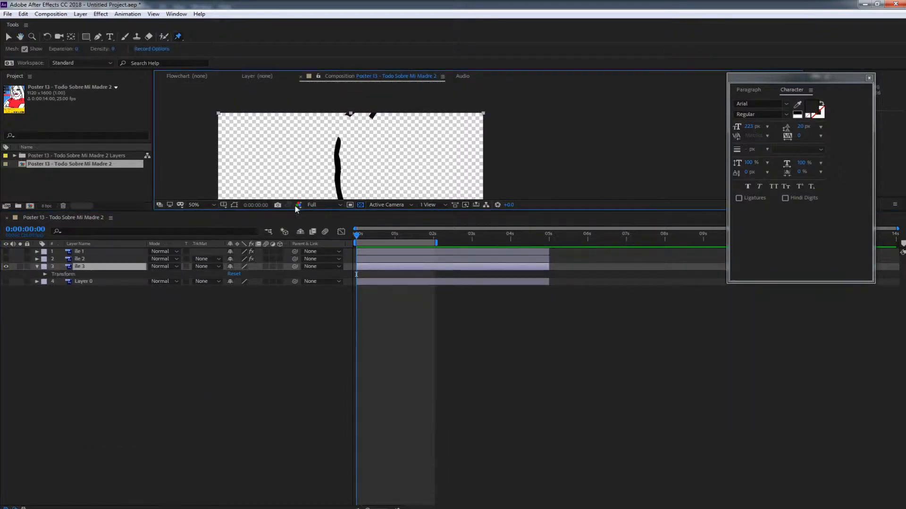
drag(295, 211, 304, 400)
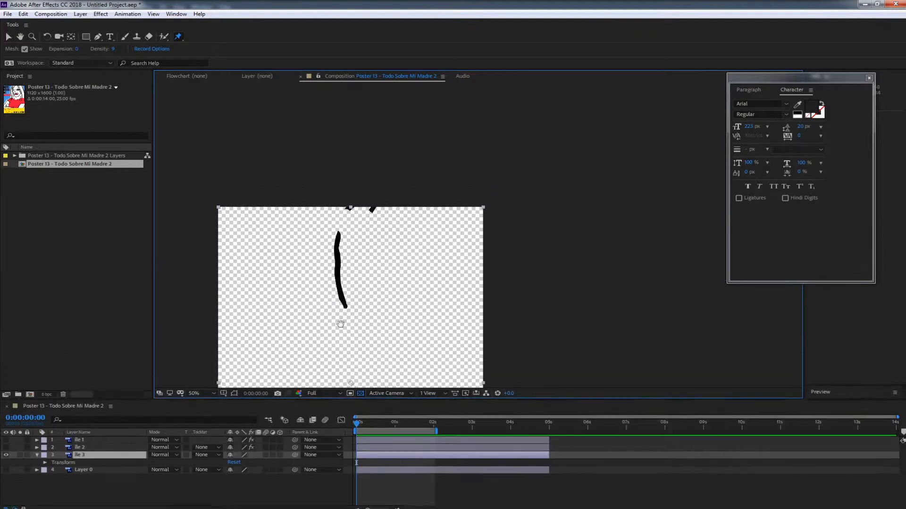
drag(346, 307, 361, 234)
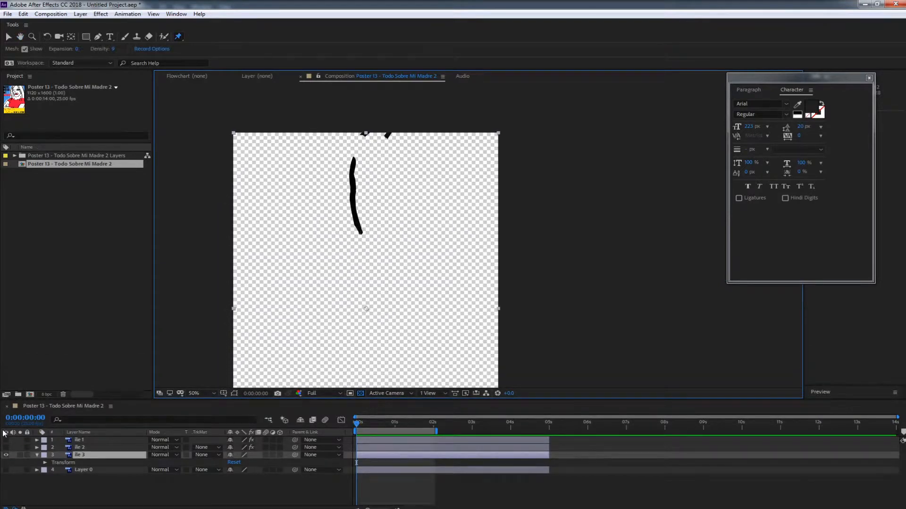
click(92, 463)
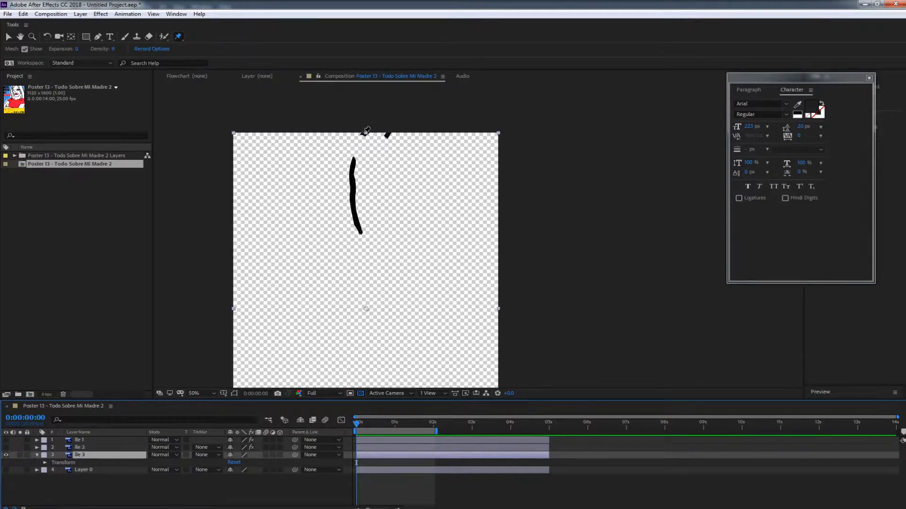
Step: Try to place Puppet pins at the canvas's top edge and on the upper end of the third strand
click(367, 131)
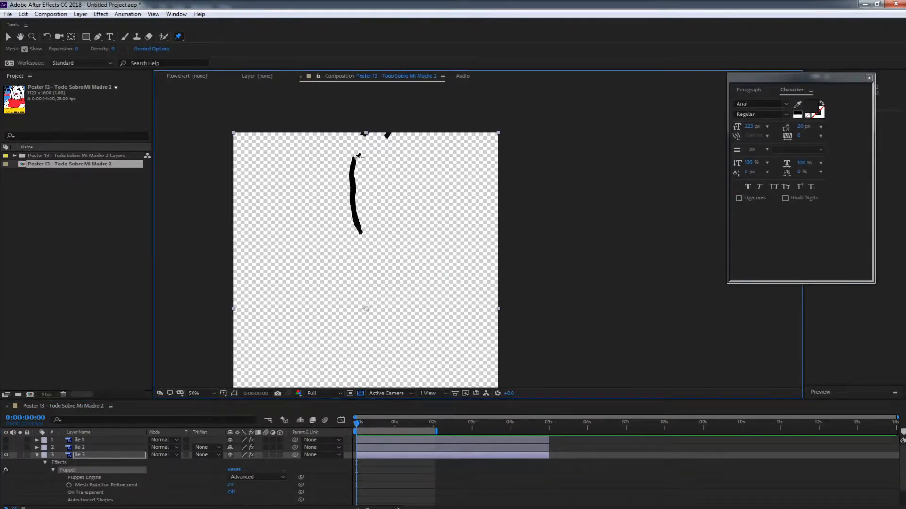
click(354, 159)
key(ctrl+z)
Step: Switch to Photoshop and isolate the third hair layer, comparing it with the poster in Layer 0
click(293, 508)
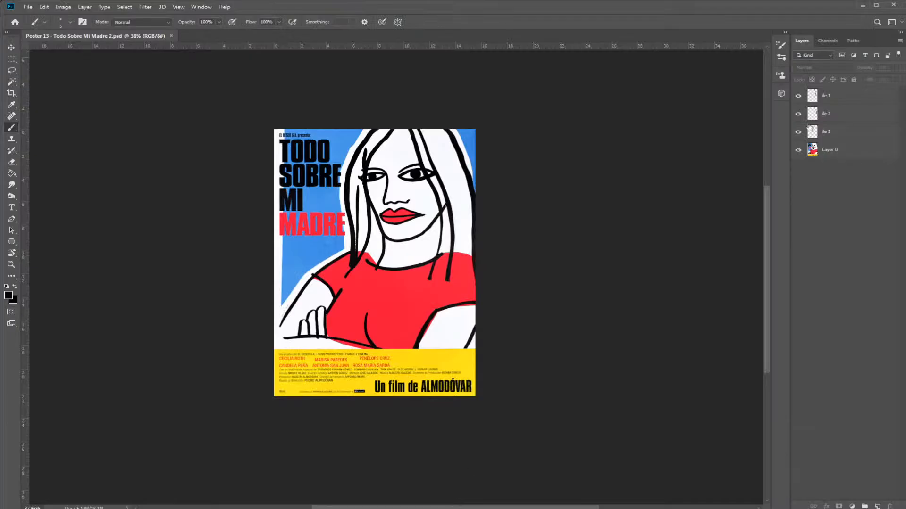
drag(797, 114, 798, 96)
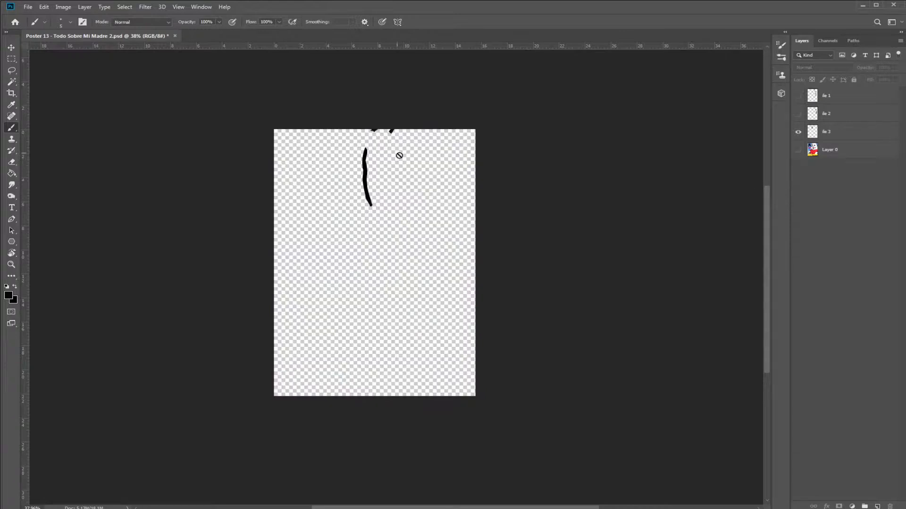
click(797, 150)
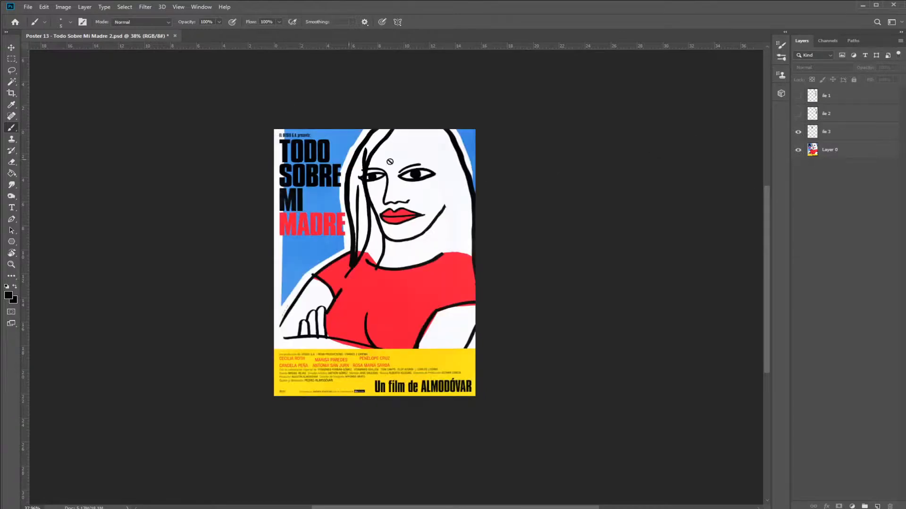
click(798, 150)
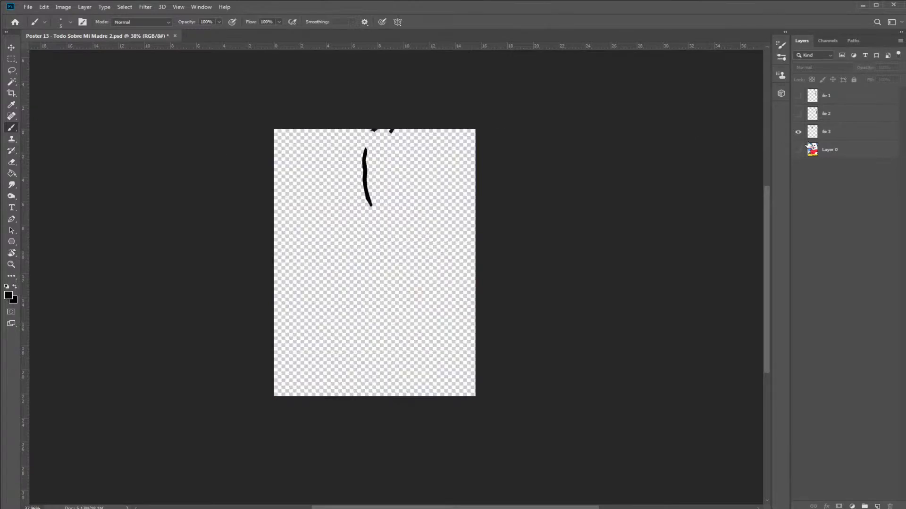
Step: Select the third hair layer and examine the gap above its strand up close against the poster
click(837, 131)
key(z)
drag(359, 146, 412, 113)
drag(463, 173, 374, 258)
click(798, 150)
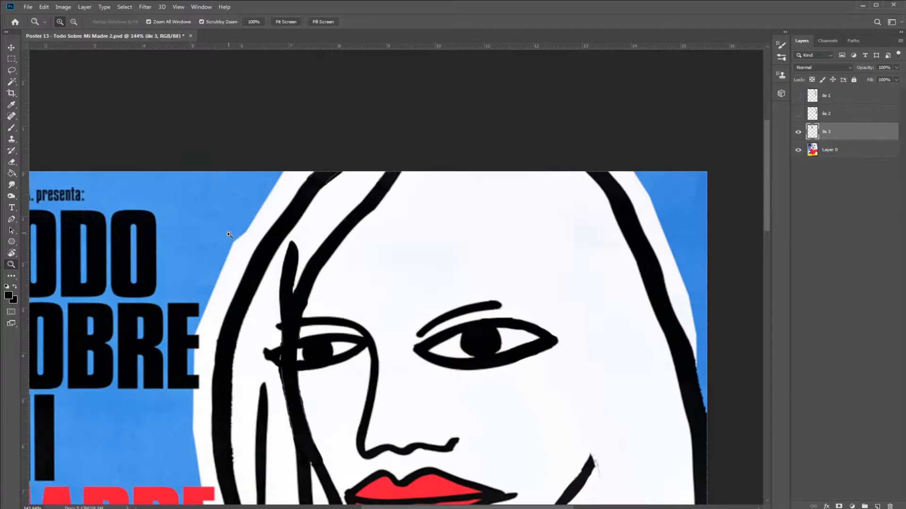
click(798, 150)
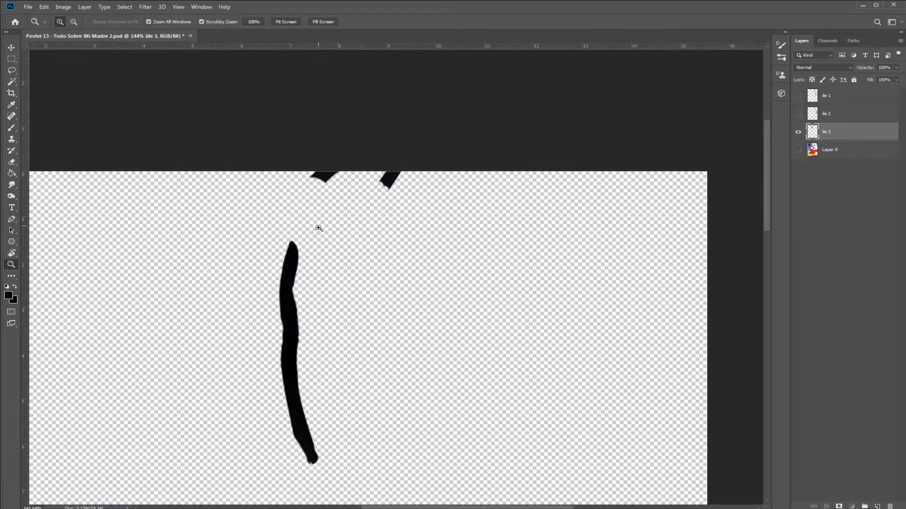
Step: Paint a black Brush stroke joining the third strand's upper end to the fragment at the canvas's top edge
key(b)
drag(292, 242, 310, 186)
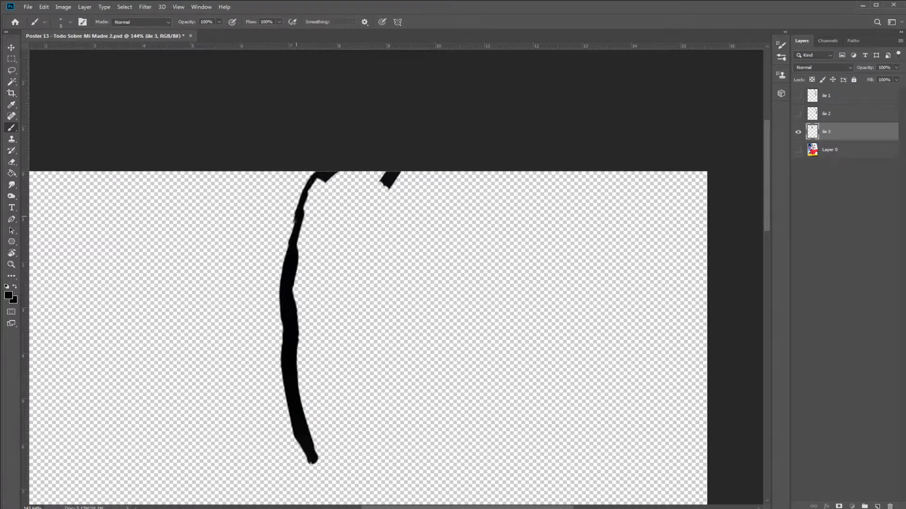
mouse_move(321, 195)
mouse_down()
mouse_move(296, 249)
mouse_move(323, 178)
mouse_move(307, 205)
mouse_move(321, 176)
mouse_up()
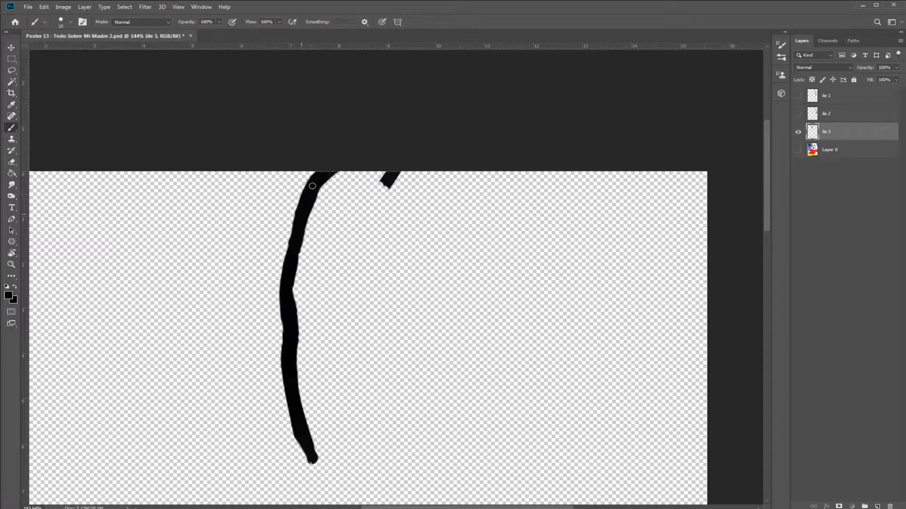
click(798, 135)
click(798, 150)
click(797, 150)
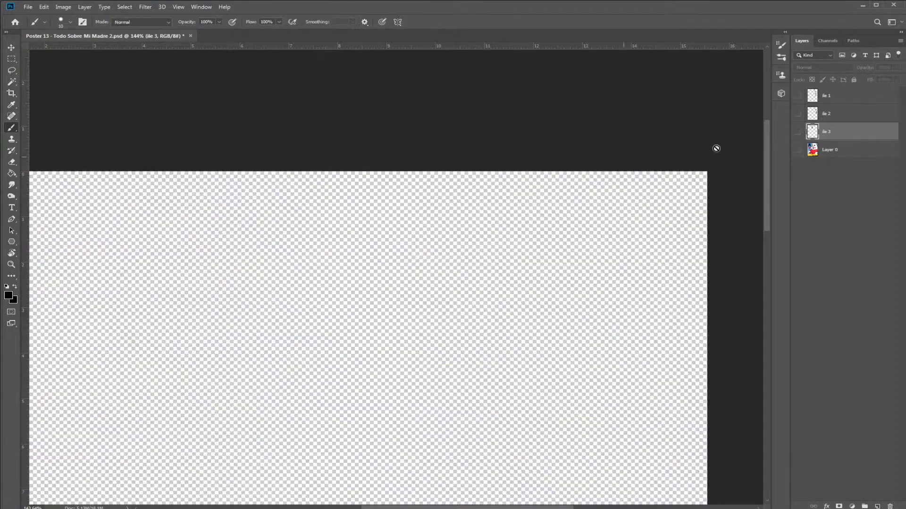
Step: Erase the separate black fragment at the canvas's top edge beside the third strand
click(798, 132)
key(e)
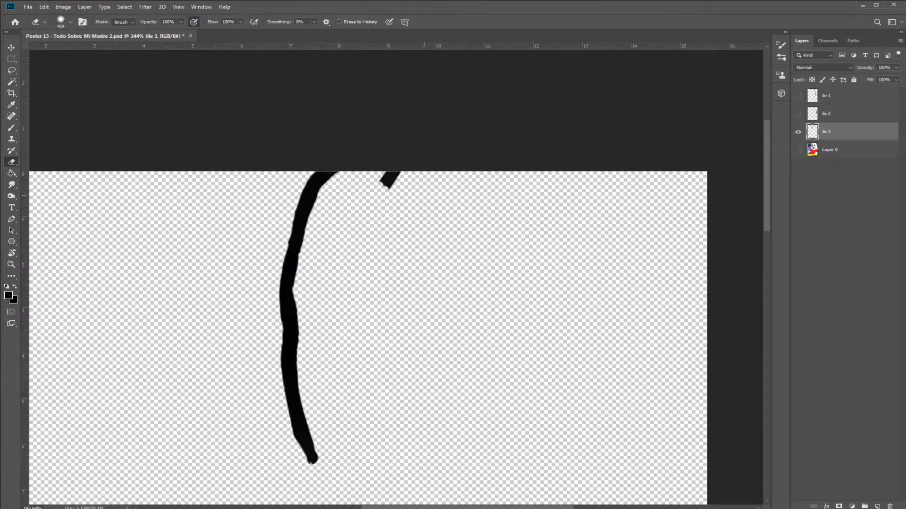
mouse_move(449, 195)
mouse_down()
mouse_move(365, 210)
mouse_move(418, 205)
mouse_move(397, 232)
mouse_move(407, 378)
mouse_up()
drag(388, 190, 401, 168)
Step: Show all the hair layers and Layer 0 again, and save the PSD
click(798, 149)
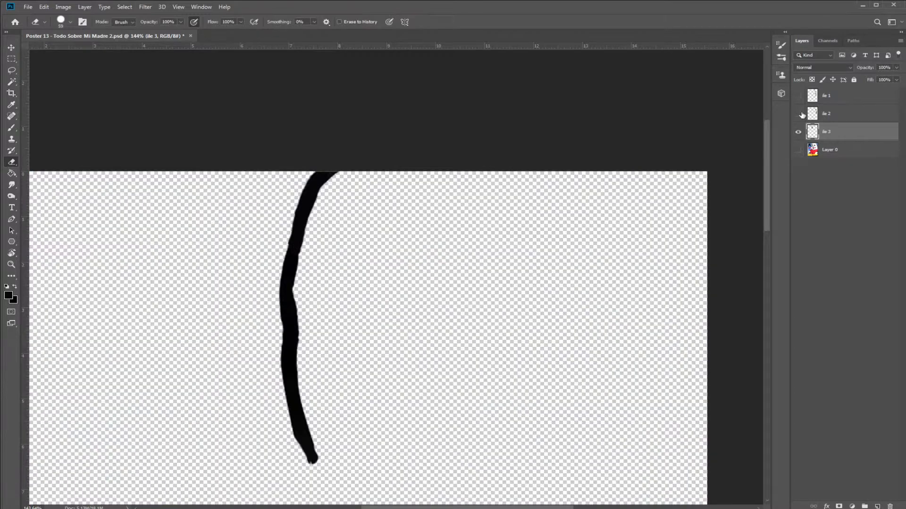
drag(798, 114, 798, 96)
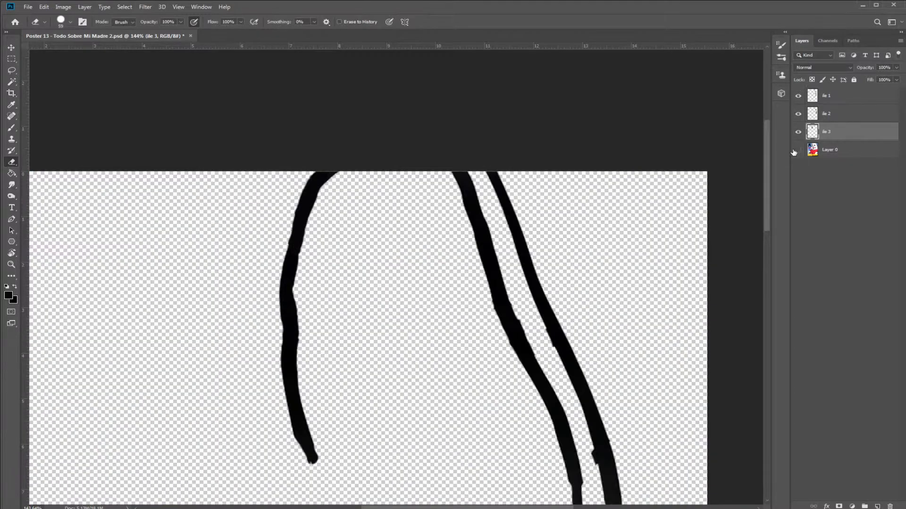
click(797, 150)
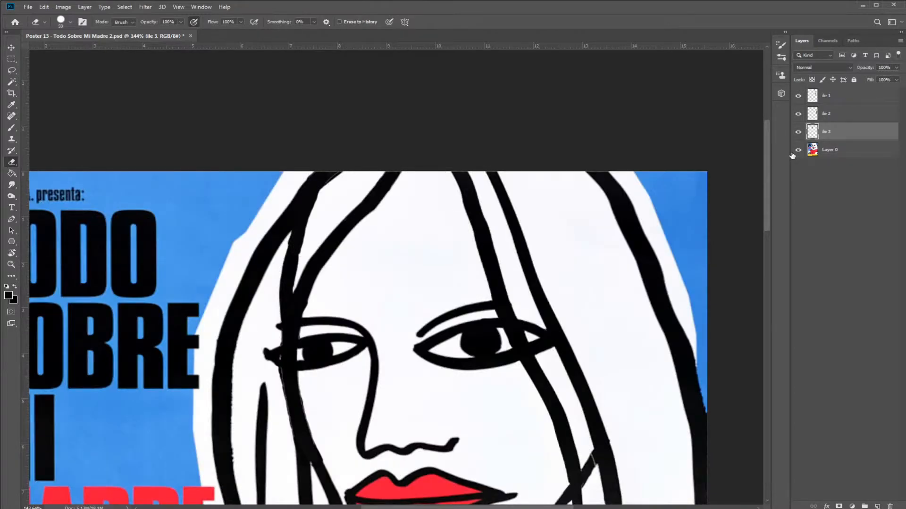
key(ctrl+s)
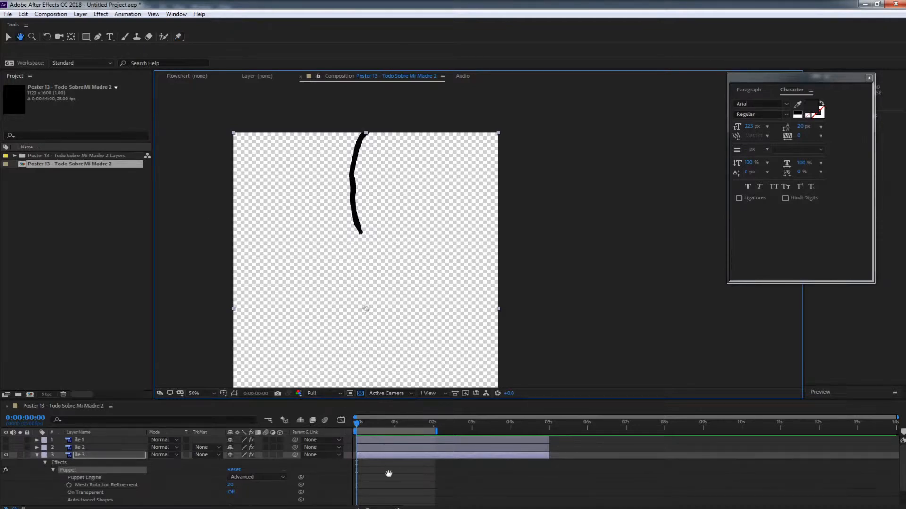
Step: Enlarge the After Effects timeline to show all of the third strand's Puppet properties
scroll(390, 467, down, 2)
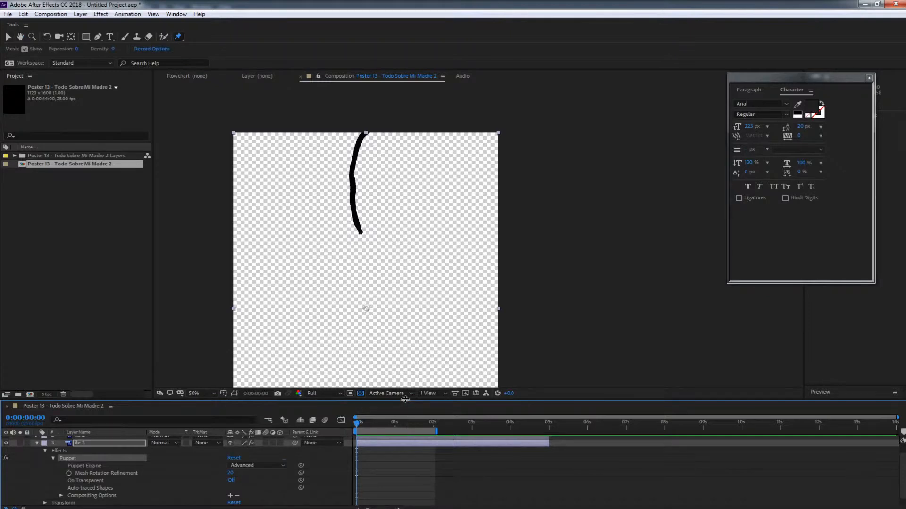
drag(404, 401, 407, 403)
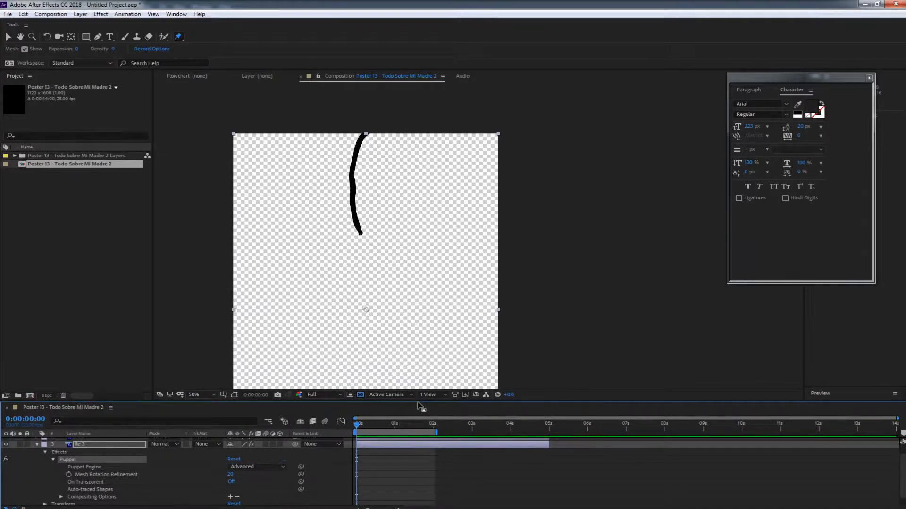
drag(409, 404, 427, 336)
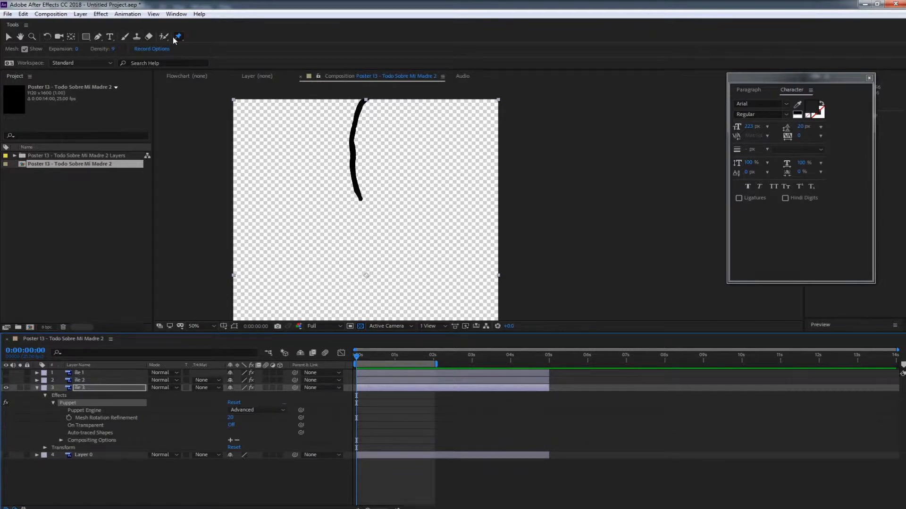
Step: Try to place Puppet pins at the top, middle and bottom of the third strand
click(365, 100)
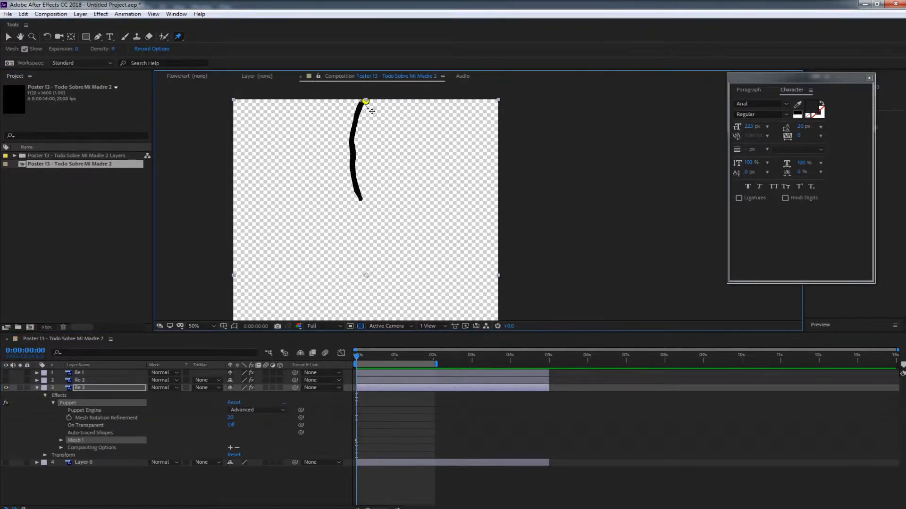
click(352, 147)
click(359, 199)
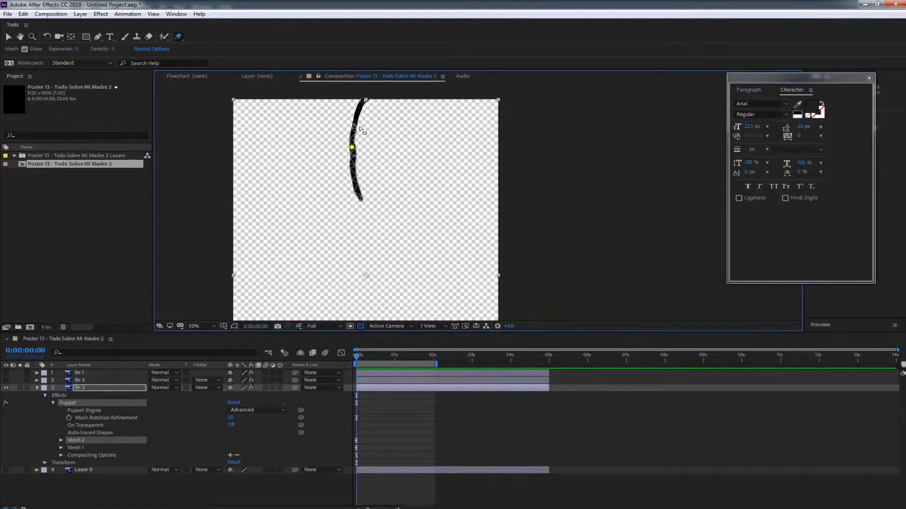
key(Delete)
key(Delete)
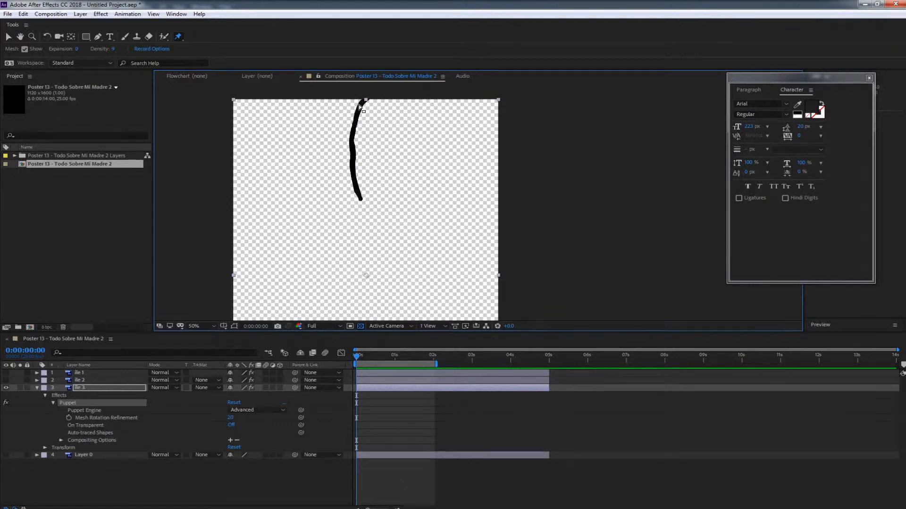
Step: Inspect the upper part of the third strand at 200% and reactivate the Puppet Pin tool
mouse_move(360, 121)
mouse_down()
mouse_move(349, 170)
mouse_move(409, 127)
mouse_up()
key(z)
key(space)
drag(374, 257, 378, 200)
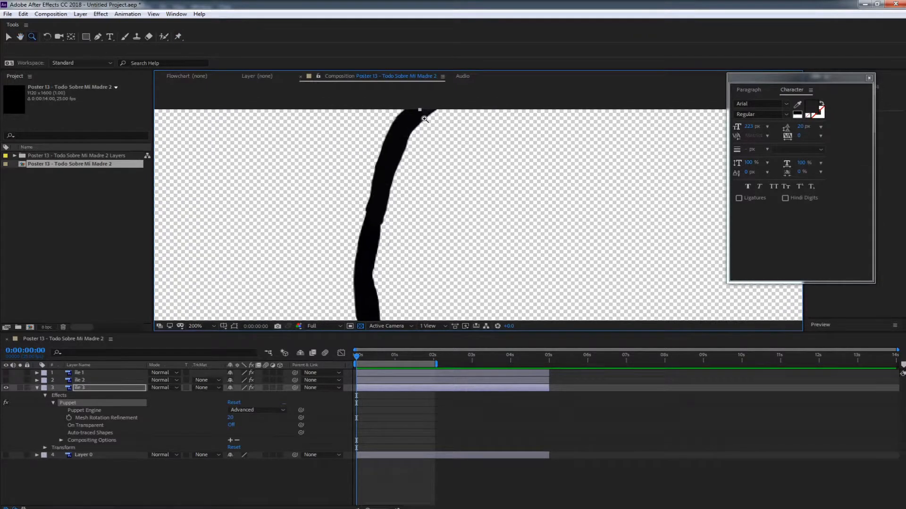
click(178, 37)
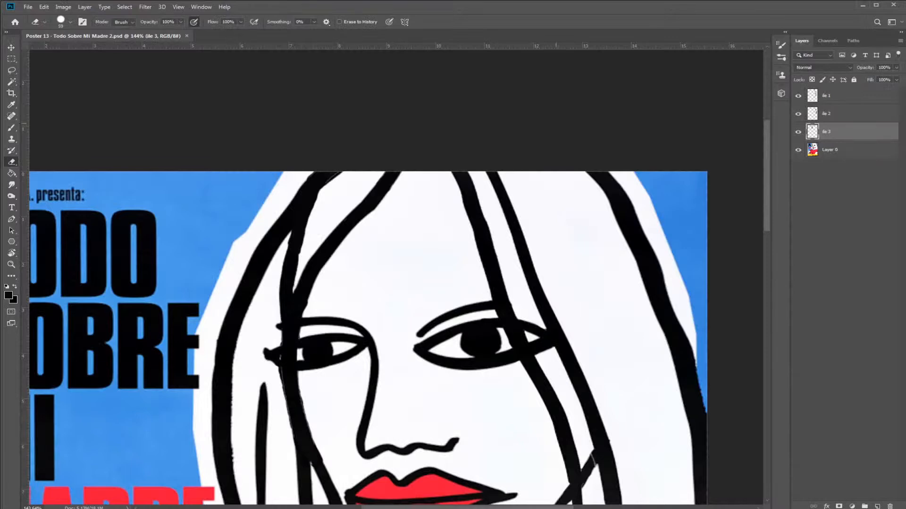
Step: Isolate the third hair layer in Photoshop with the Brush active, save the PSD and toggle the layers' visibility back
click(798, 150)
drag(798, 114, 798, 96)
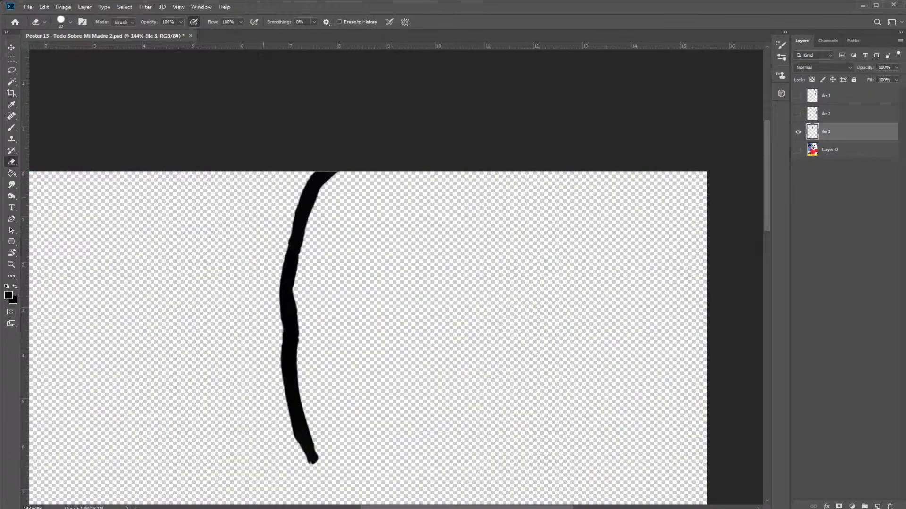
key(b)
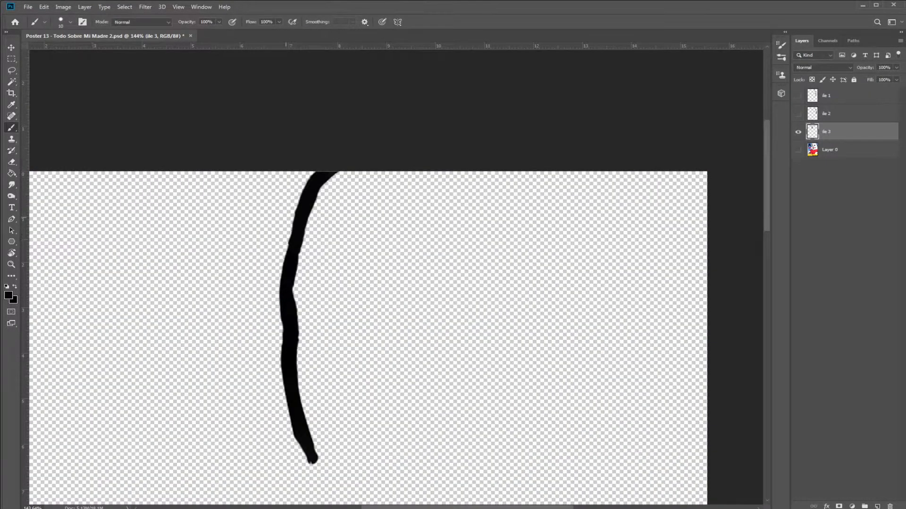
key(i)
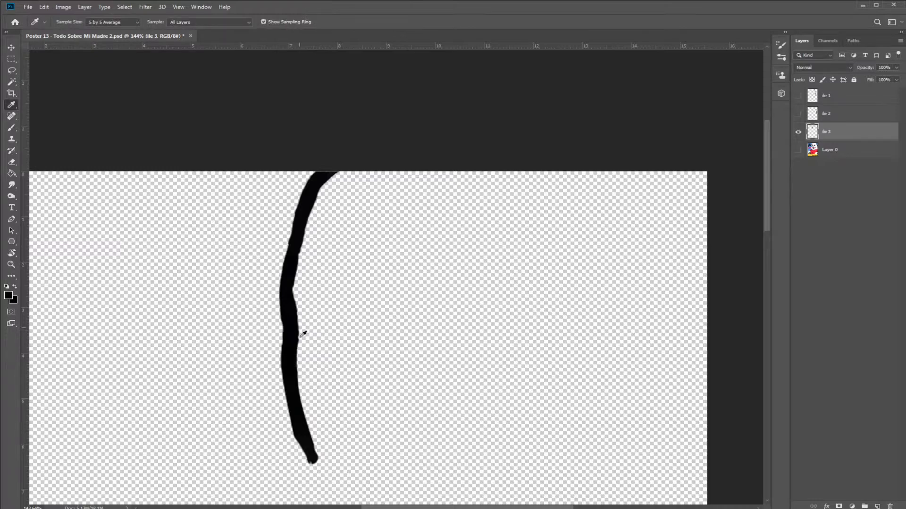
key(b)
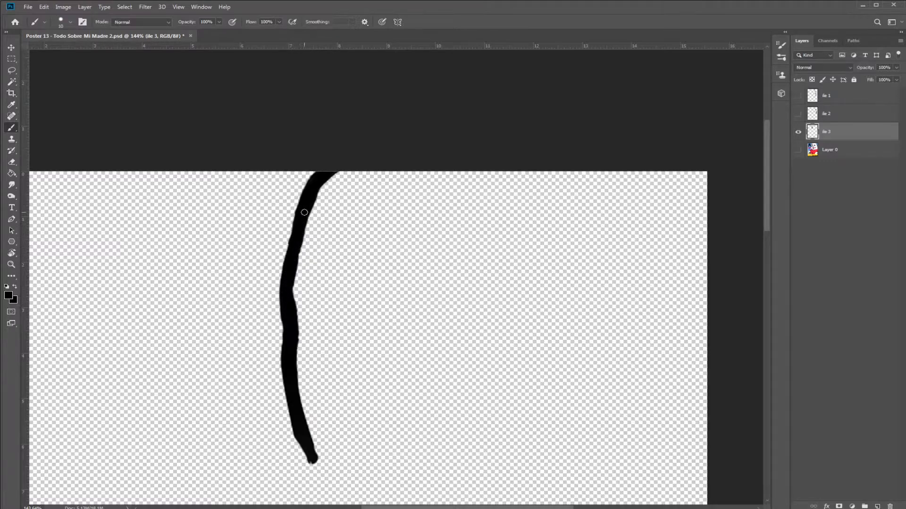
key(ctrl+s)
drag(798, 96, 798, 149)
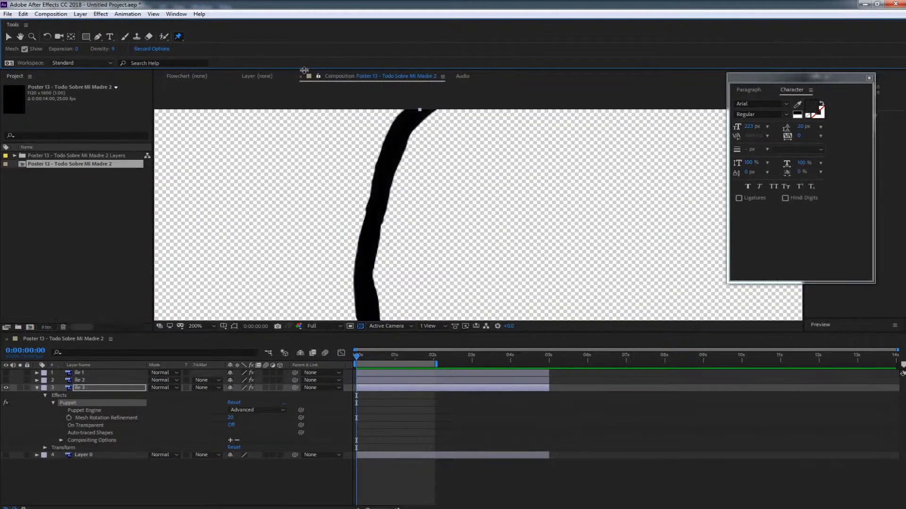
Step: Reload the footage of all four PSD layer items in the Poster 13 - Todo Sobre Mi Madre 2 Layers folder
click(14, 157)
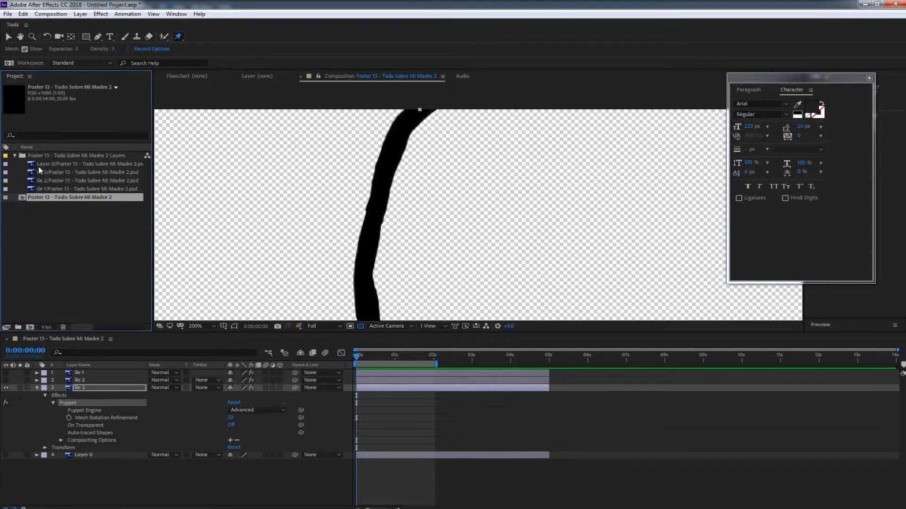
click(52, 164)
shift+click(54, 189)
right_click(64, 174)
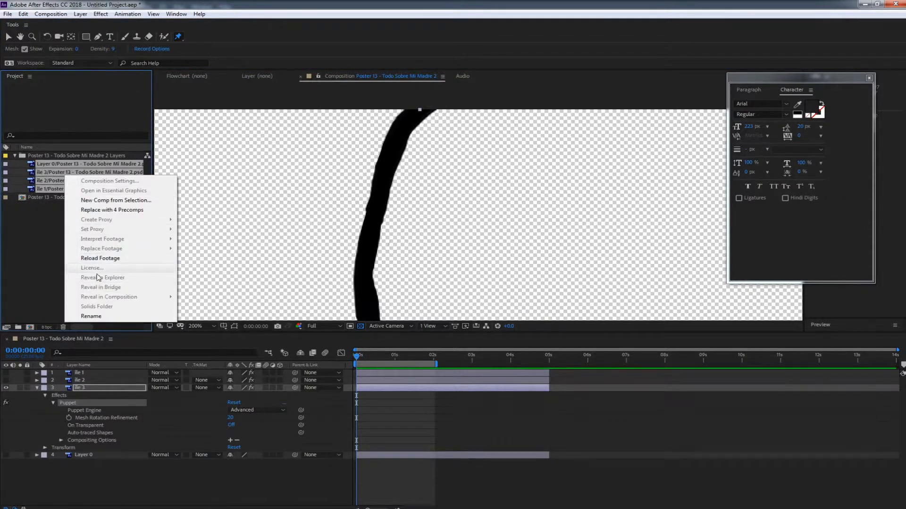
click(98, 258)
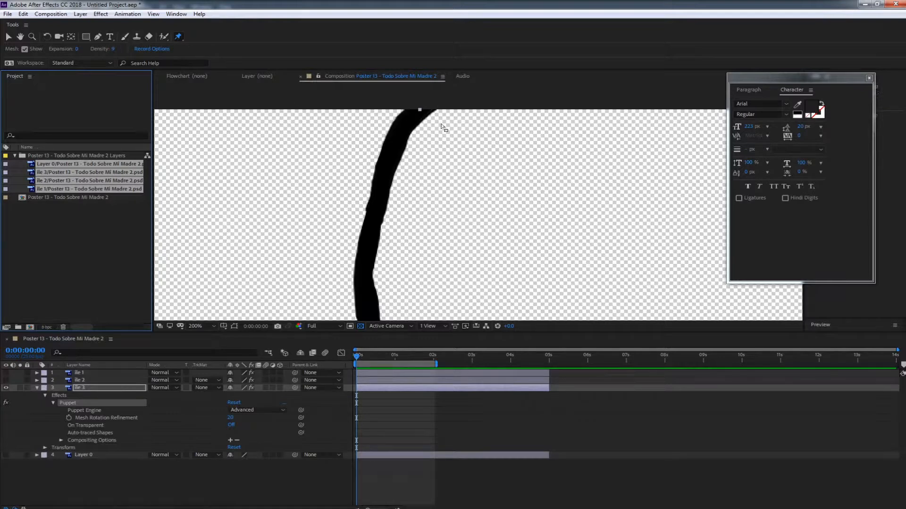
Step: Try to place a Puppet pin at the very top of the third strand at the start of the composition
click(410, 119)
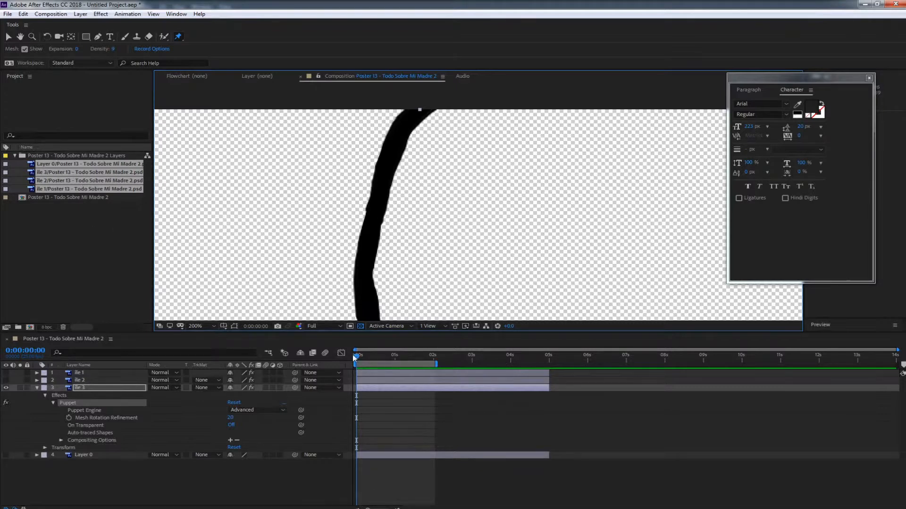
mouse_move(356, 358)
mouse_down()
mouse_move(394, 357)
mouse_move(350, 368)
mouse_up()
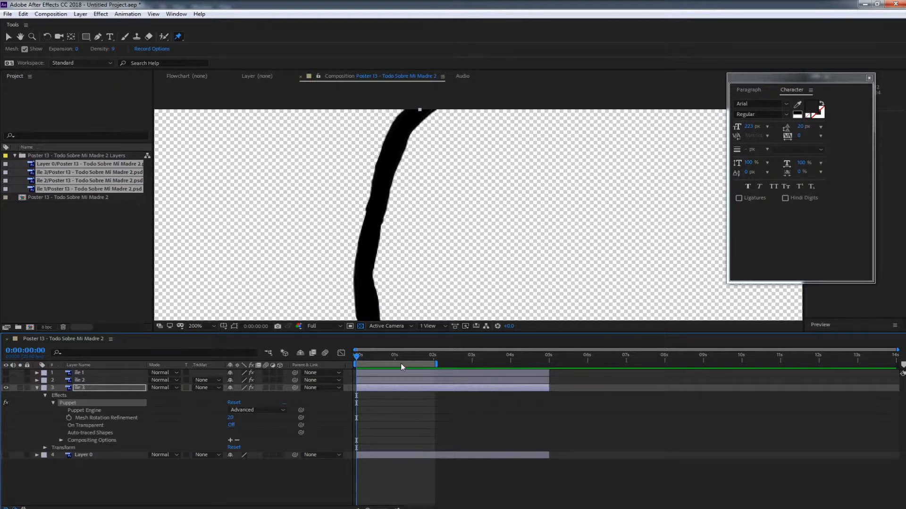
scroll(432, 137, down, 3)
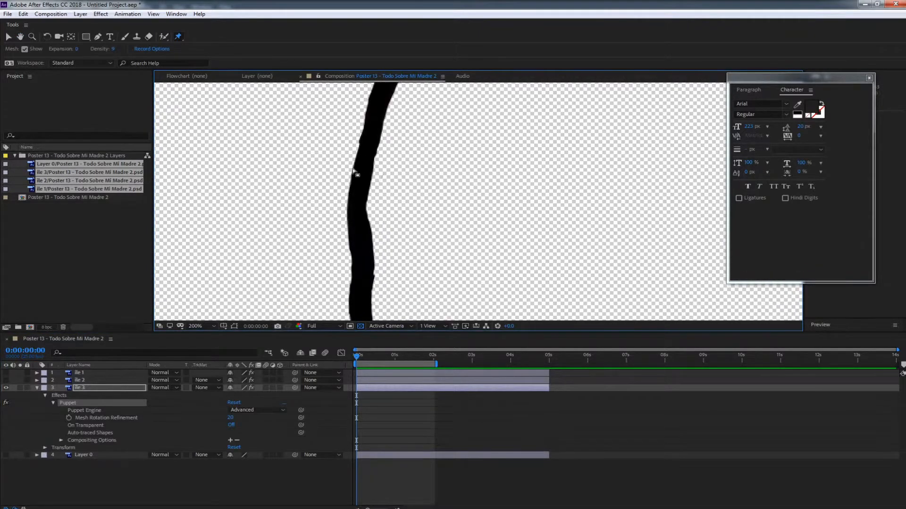
scroll(396, 131, up, 3)
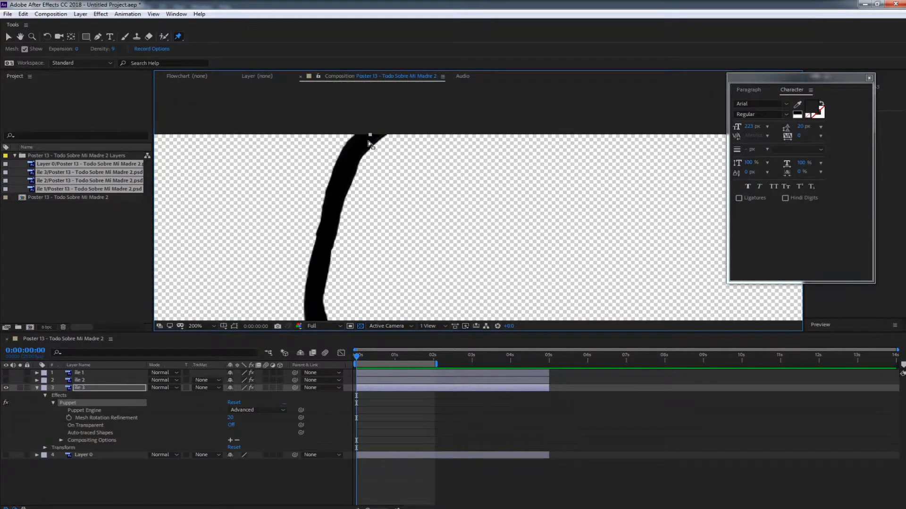
click(362, 137)
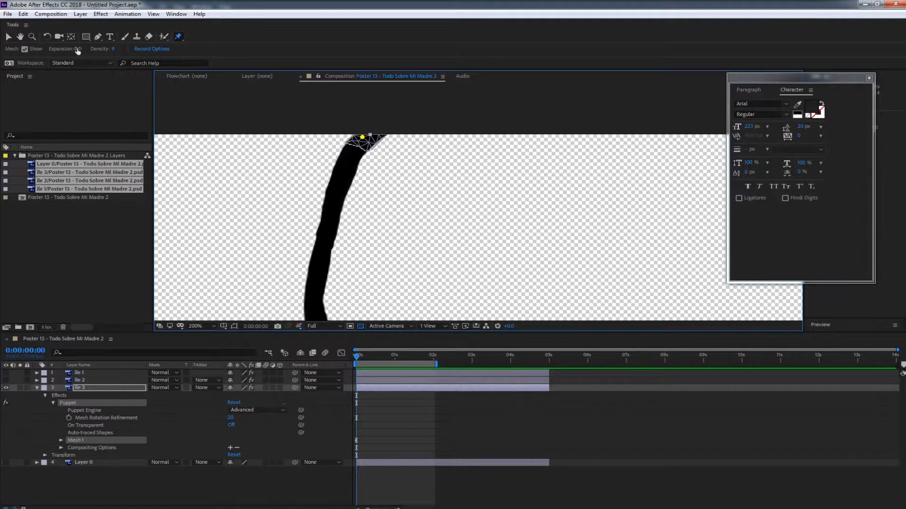
Step: Try mesh expansions of 22 and 47 with the mesh display toggled, undo them and check the strand further down
drag(77, 50, 89, 48)
click(25, 49)
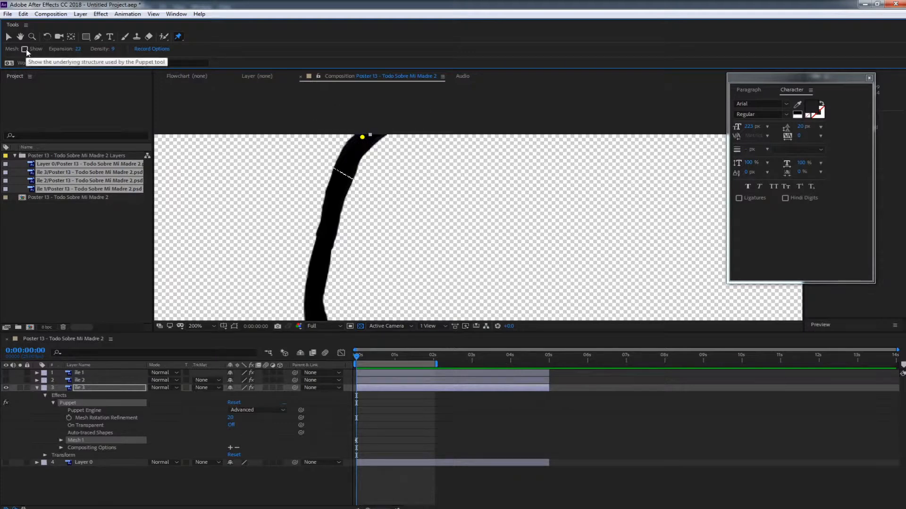
click(25, 50)
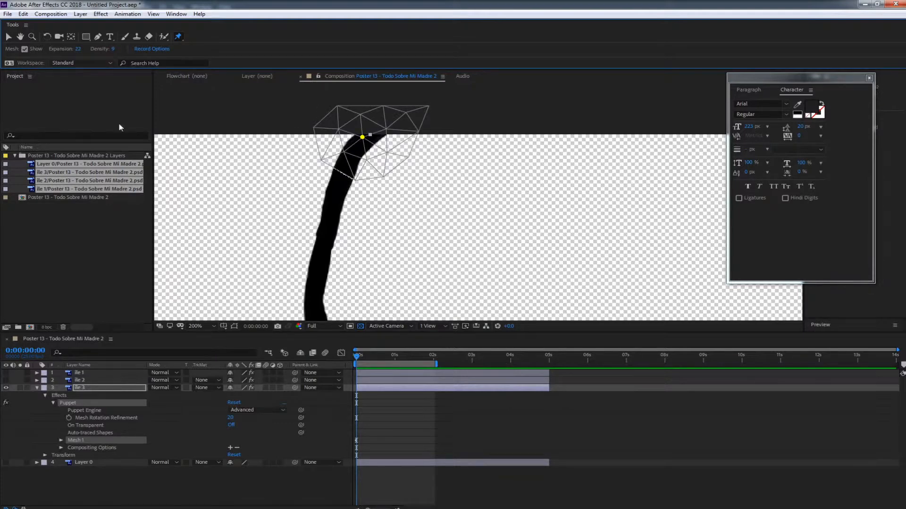
drag(78, 50, 94, 48)
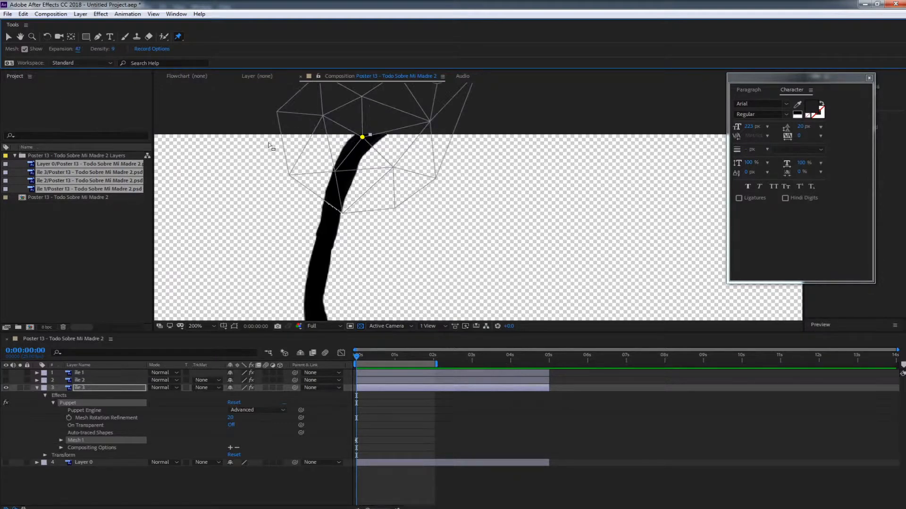
key(ctrl+z)
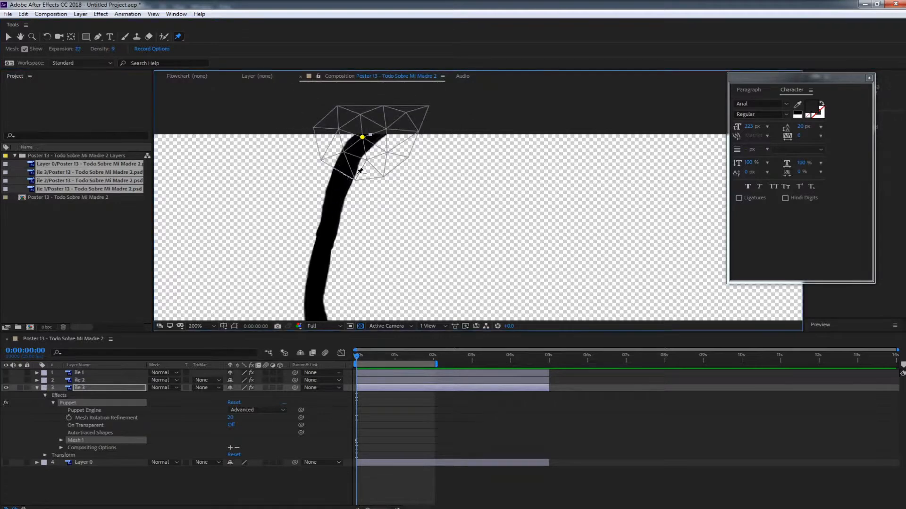
key(ctrl+z)
key(h)
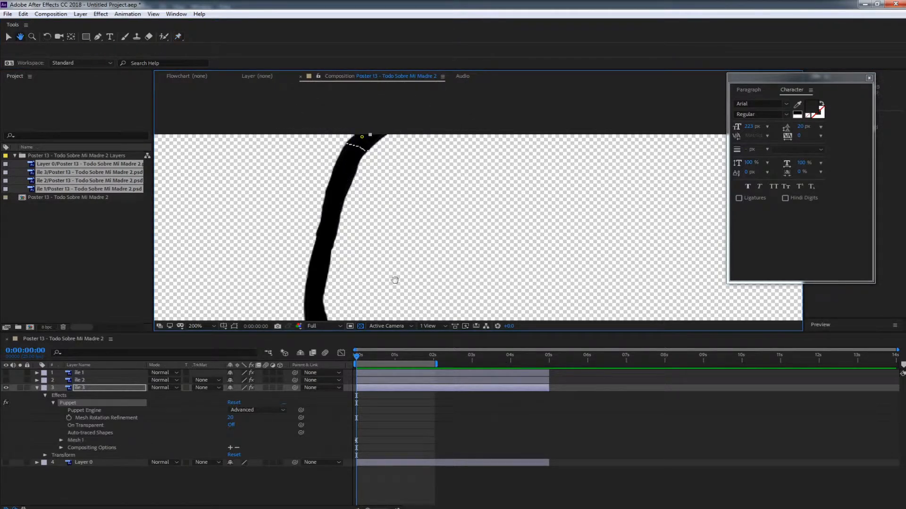
drag(397, 283, 435, 175)
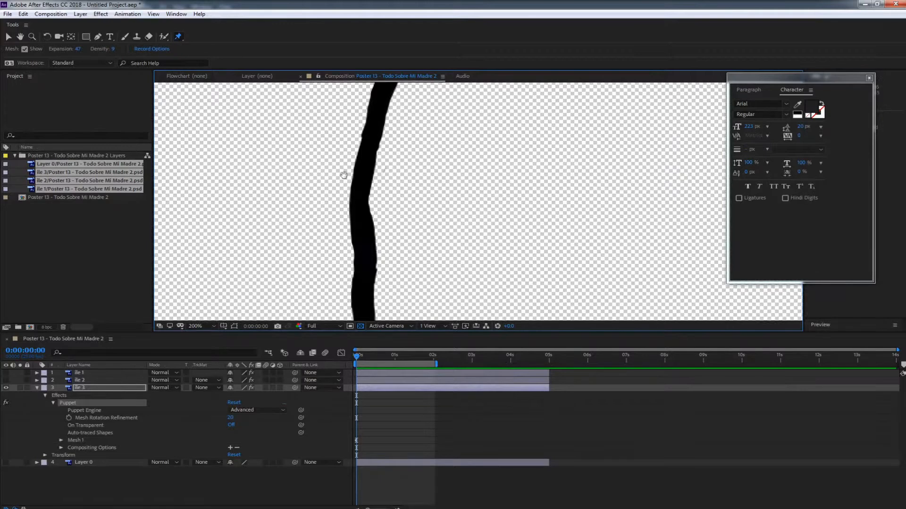
drag(343, 175, 317, 223)
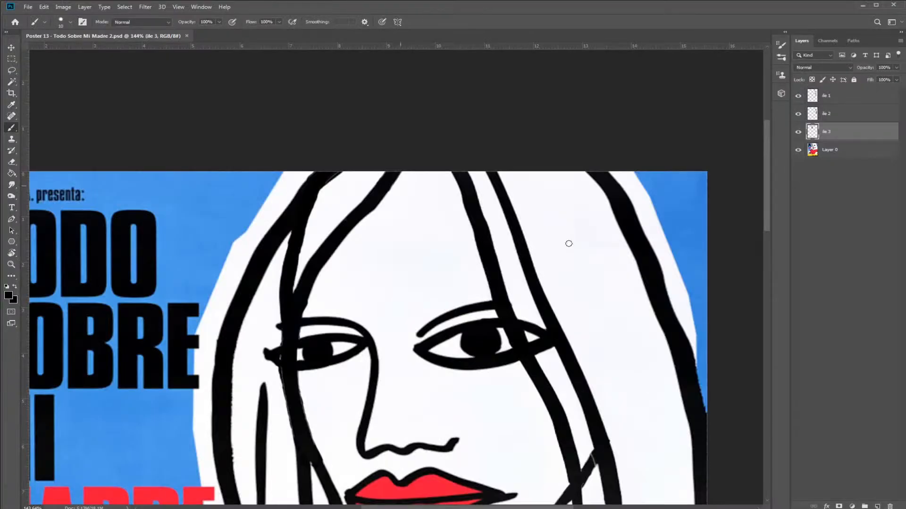
Step: In Photoshop, isolate the ile 3 layer by hiding ile 1, ile 2 and Layer 0
click(798, 114)
click(799, 114)
click(798, 97)
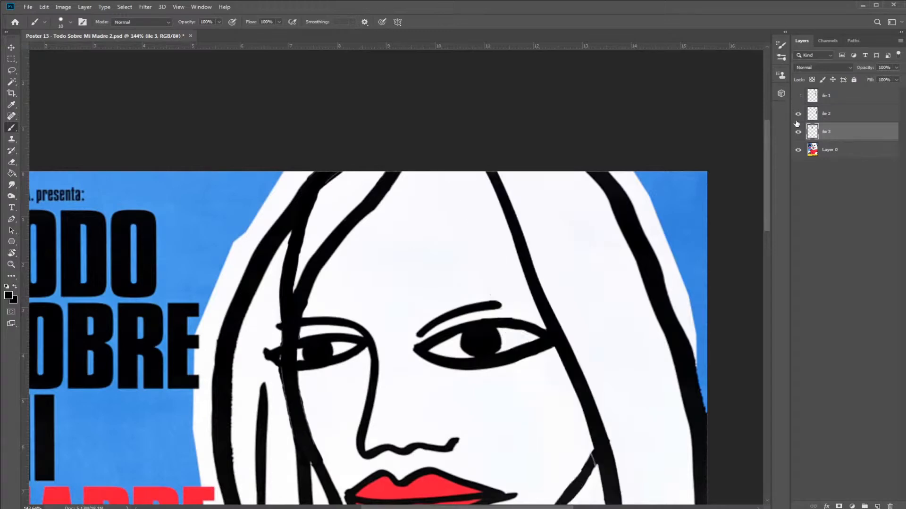
click(798, 115)
click(799, 151)
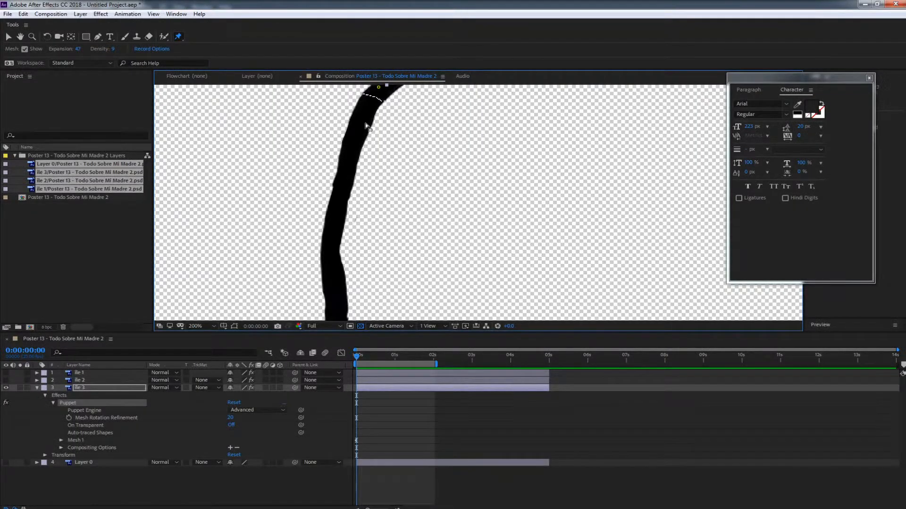
Step: Back in After Effects, delete the Puppet effect from the ile 3 layer
click(379, 87)
click(81, 390)
click(73, 403)
key(Delete)
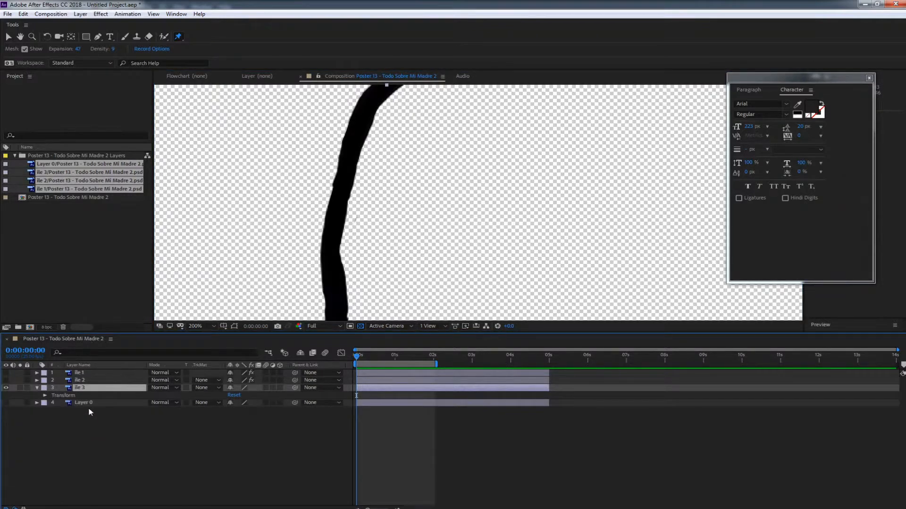
Step: Reload only the ile 3 footage item from its PSD
click(77, 388)
click(59, 211)
right_click(56, 171)
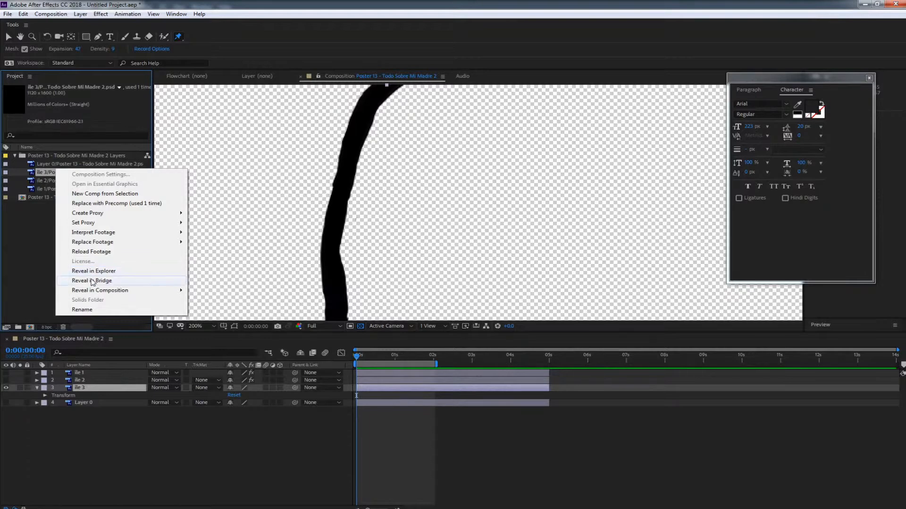
click(86, 253)
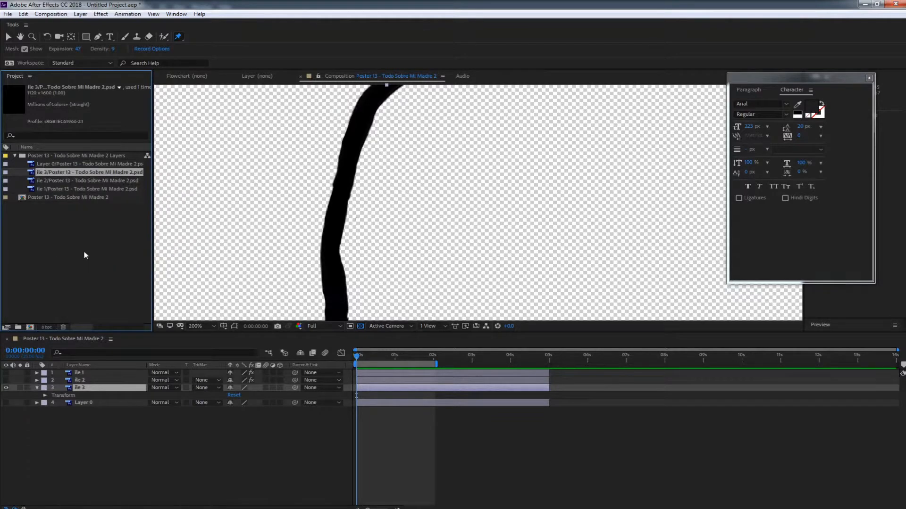
Step: Replace the ile 3 footage with the ile 3 layer of Poster 13 - Todo Sobre Mi Madre 2.psd at document size
right_click(57, 172)
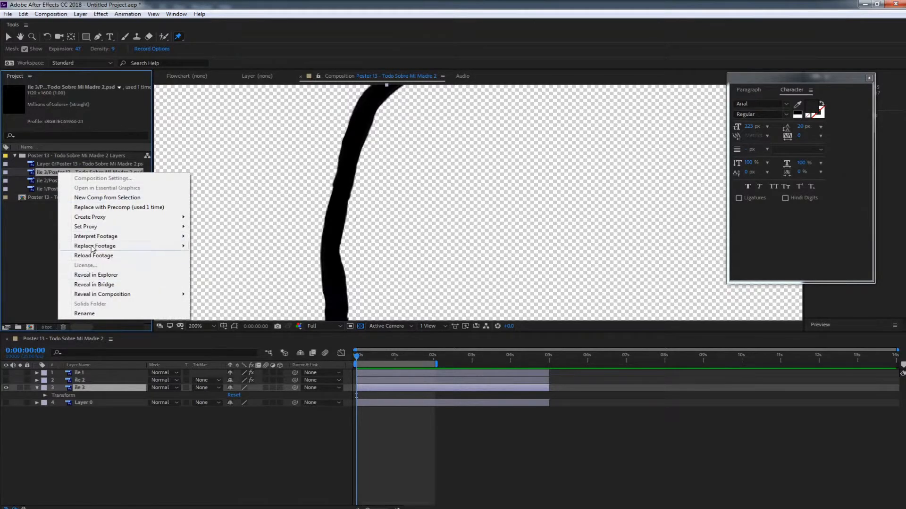
mouse_move(92, 249)
click(200, 246)
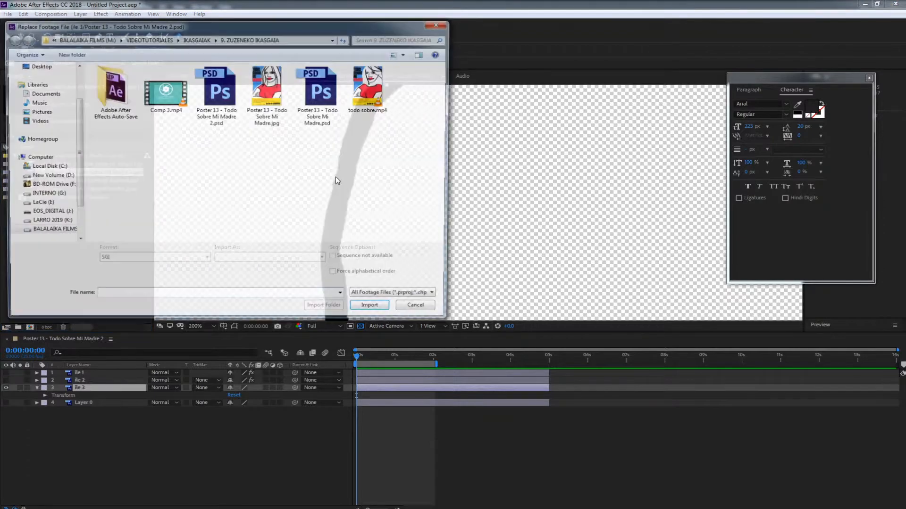
double_click(207, 99)
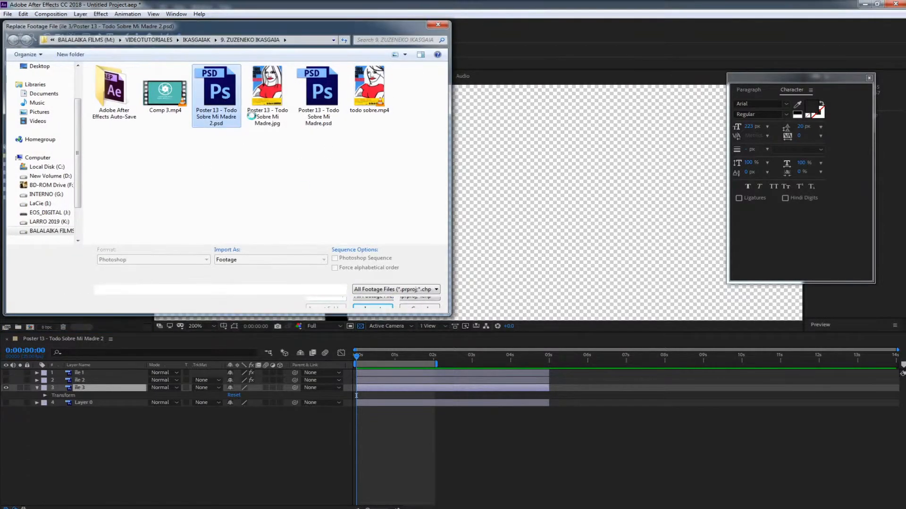
click(342, 173)
click(402, 173)
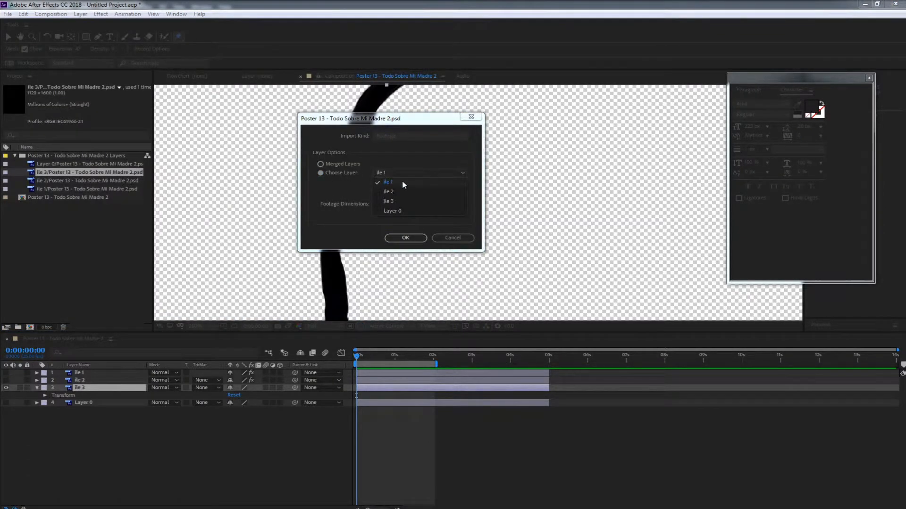
click(395, 202)
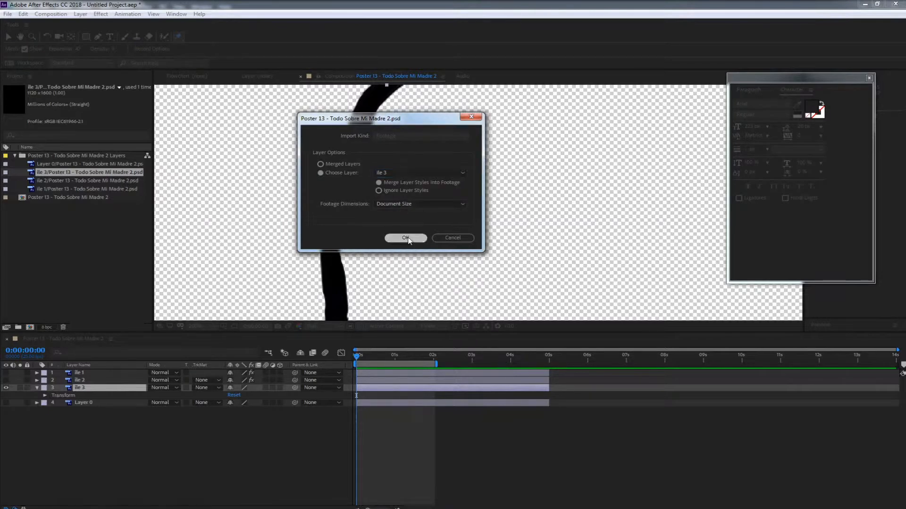
key(Return)
Step: Place Puppet pins at the top, upper middle and bottom end of the third strand, with mesh expansion set to 7
click(386, 90)
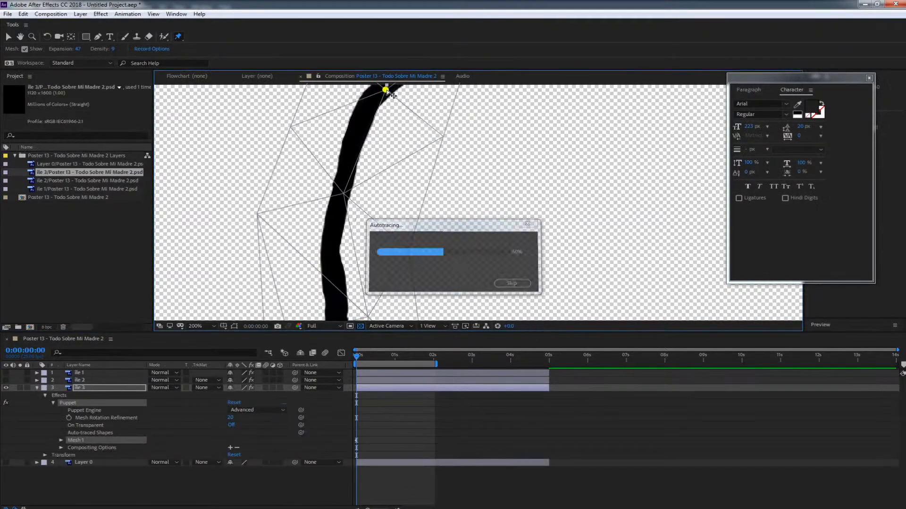
mouse_move(76, 49)
mouse_down()
mouse_move(48, 52)
mouse_move(63, 53)
mouse_up()
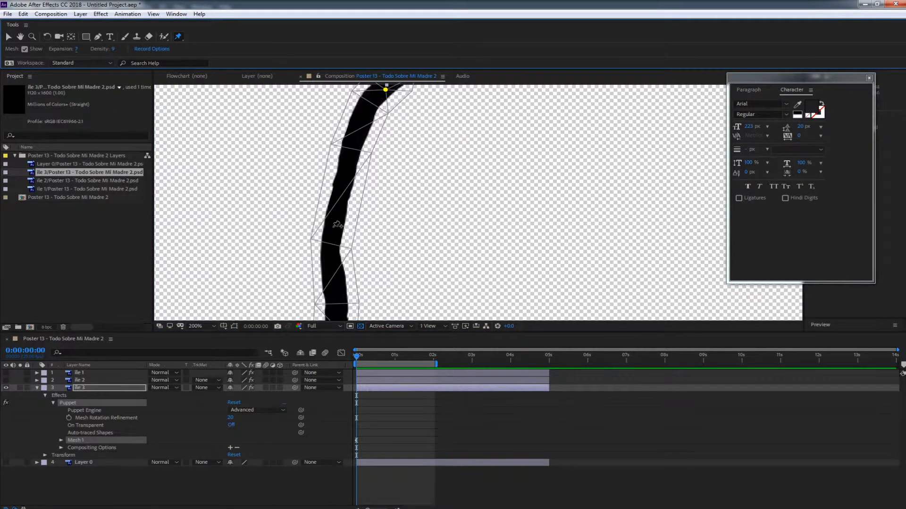
click(335, 242)
scroll(440, 112, down, 2)
scroll(394, 247, down, 2)
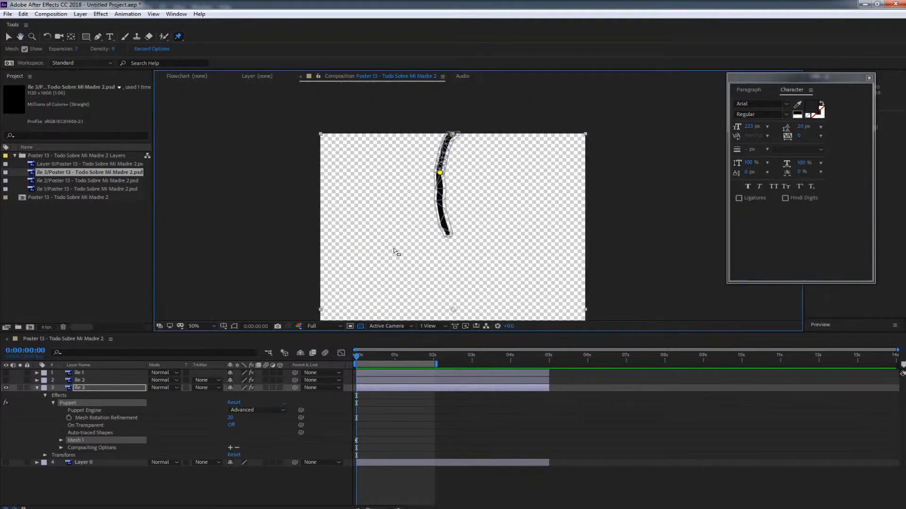
click(447, 232)
Step: At 0:00:00:05, reveal the three pins' Position properties and bend the strand, moving the middle pin rightward and the bottom pin up and left
drag(357, 359, 363, 360)
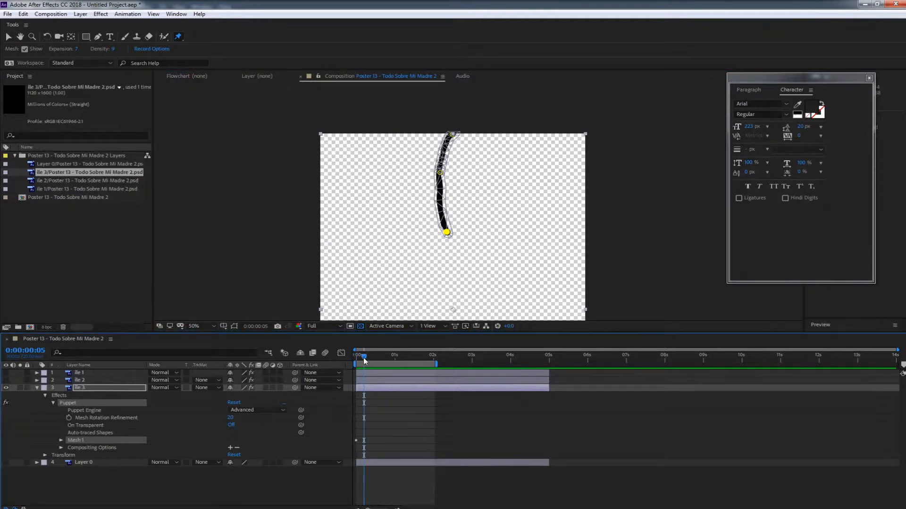
click(61, 440)
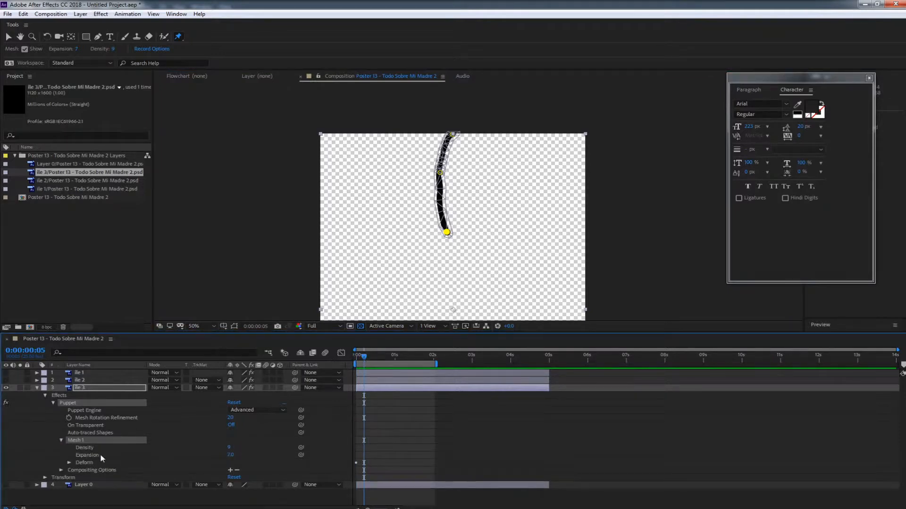
click(69, 463)
shift+click(91, 486)
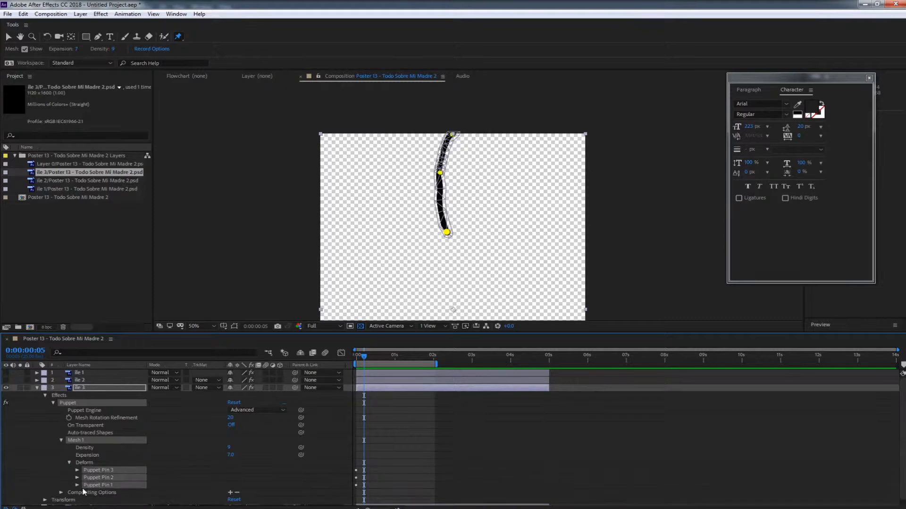
click(77, 486)
scroll(94, 481, down, 3)
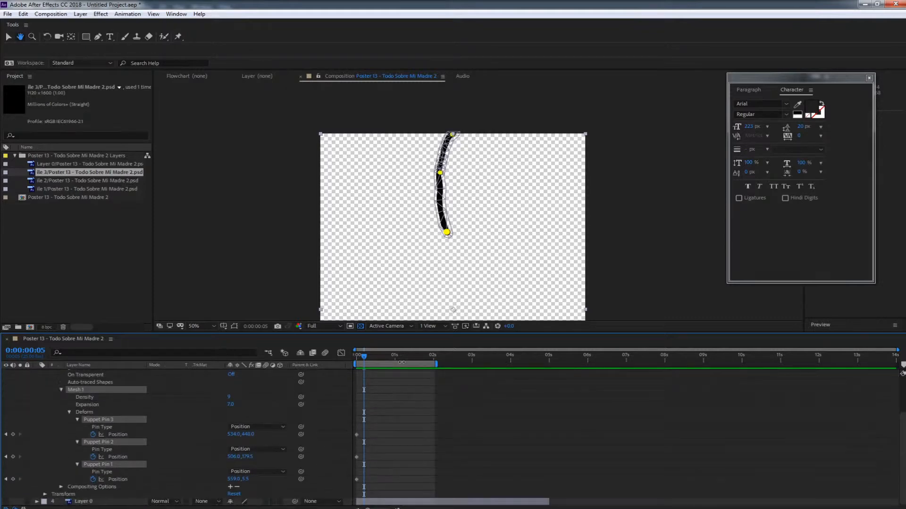
drag(440, 173, 470, 170)
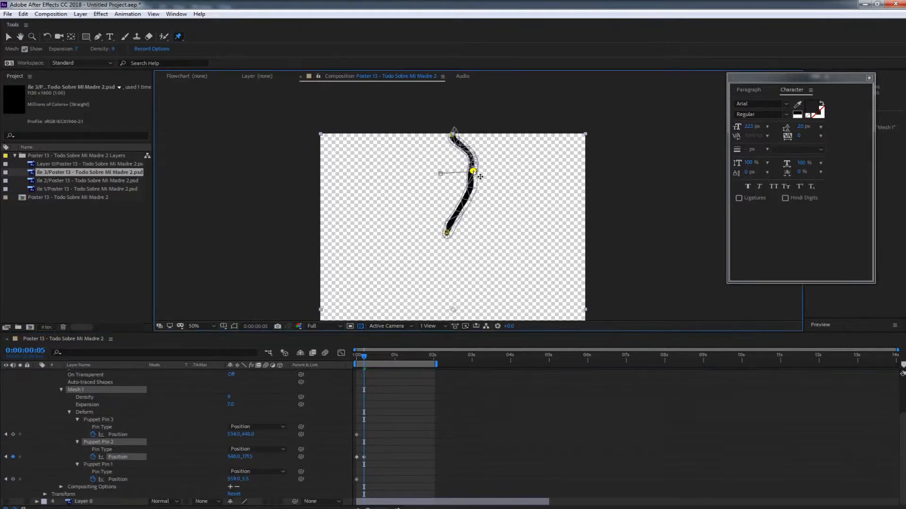
drag(449, 240, 430, 217)
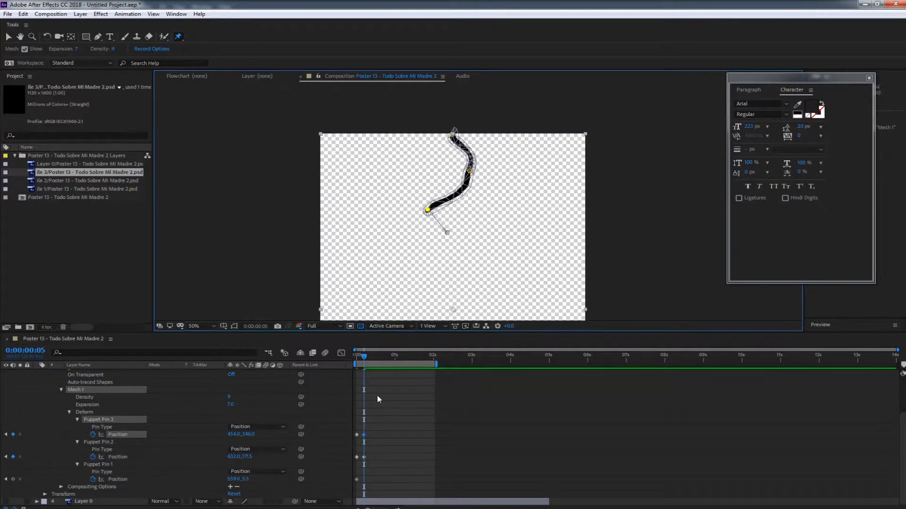
Step: At 0:00:00:17, swing the third strand's middle pin over to the left
click(377, 359)
drag(377, 359, 382, 360)
drag(470, 171, 430, 172)
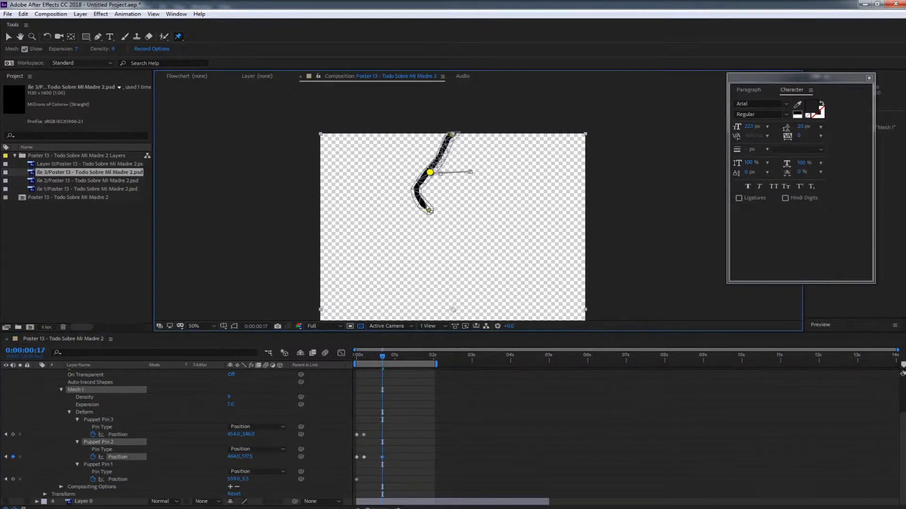
Step: Keyframe the third strand's bottom pin rightward at 0:00:00:17, and at 0:00:01:05 move the middle pin right and the bottom pin left
drag(431, 213, 477, 222)
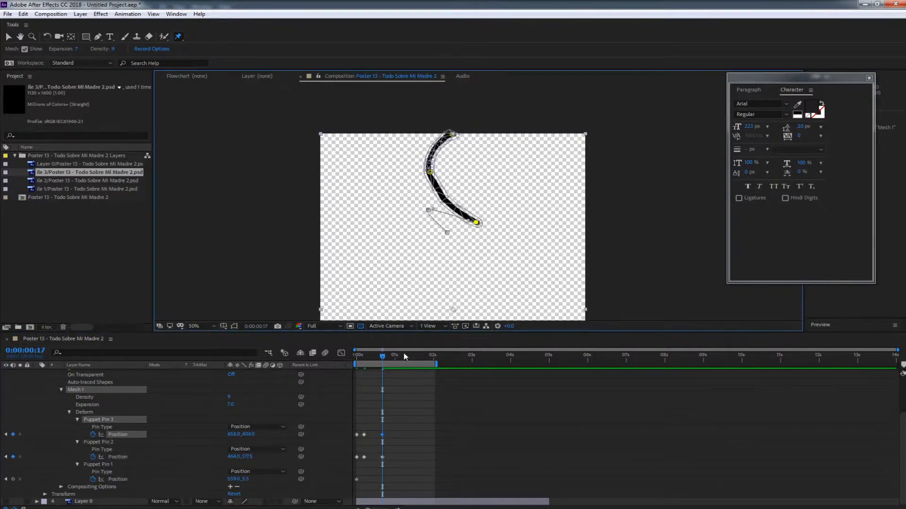
click(402, 357)
drag(430, 172, 460, 170)
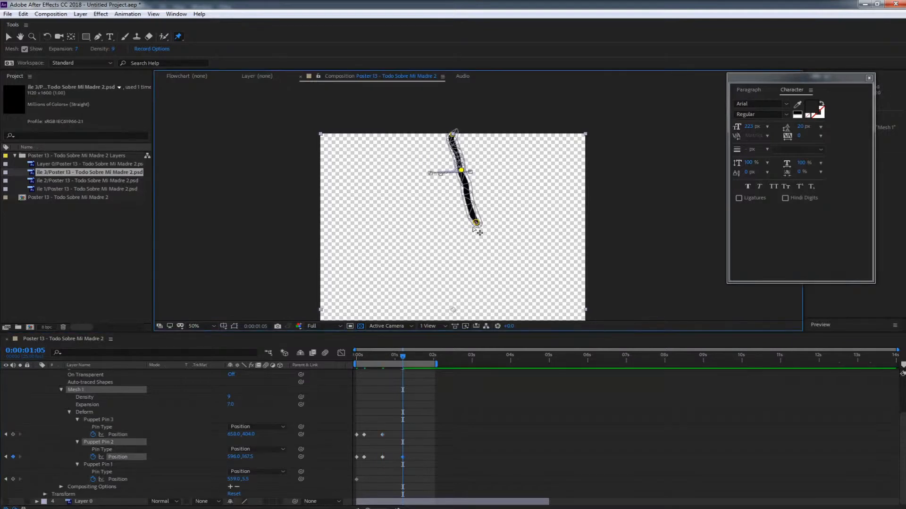
drag(454, 225, 439, 228)
Step: At 0:00:01:14, swing the third strand's middle pin left and its bottom pin up and left
click(416, 358)
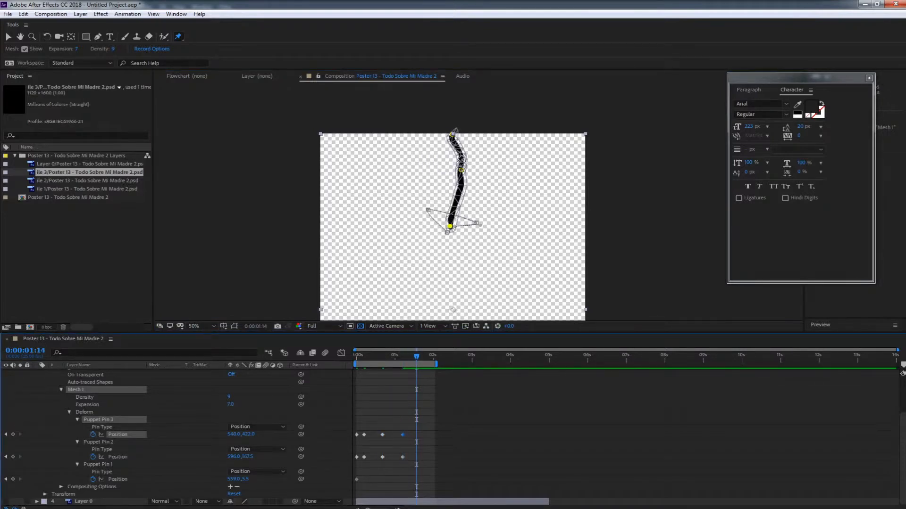
drag(462, 168, 428, 173)
drag(450, 227, 402, 213)
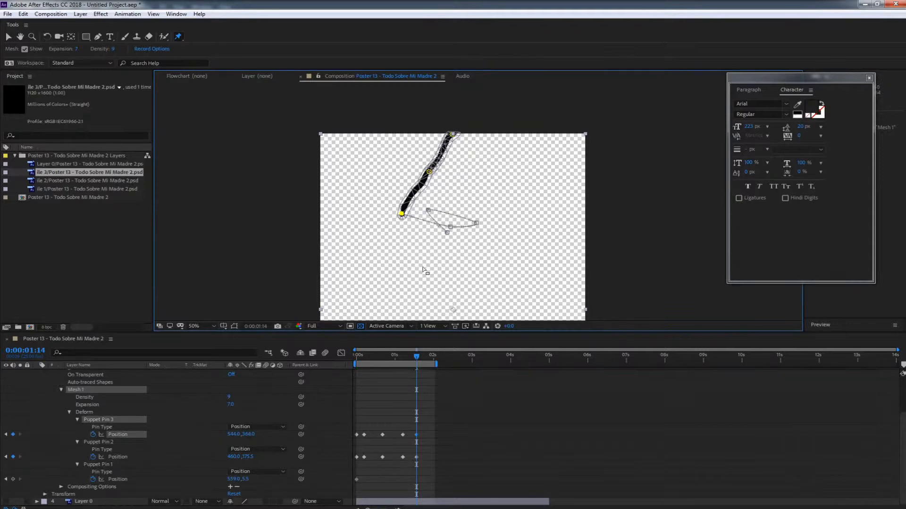
Step: Copy the first Position keyframes of Puppet Pin 2 and Puppet Pin 3 to 0:00:02:00 to close the loop
click(433, 358)
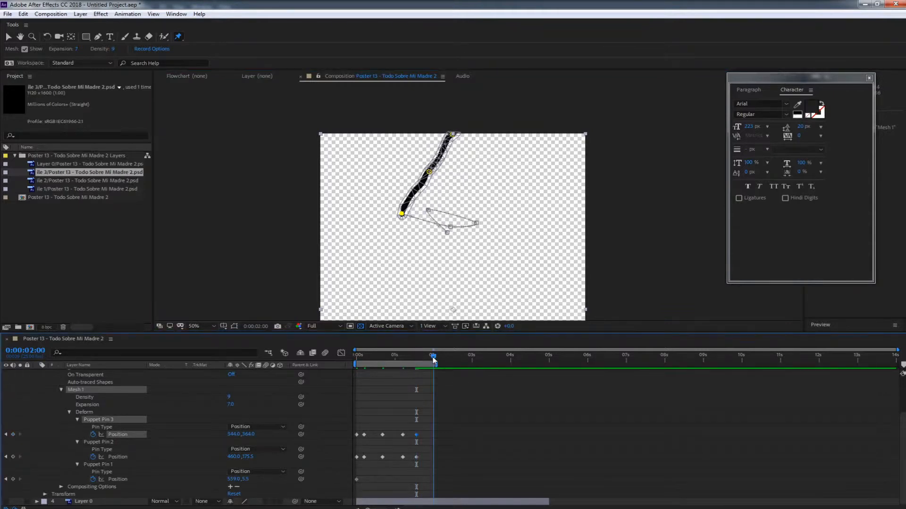
drag(359, 427, 352, 461)
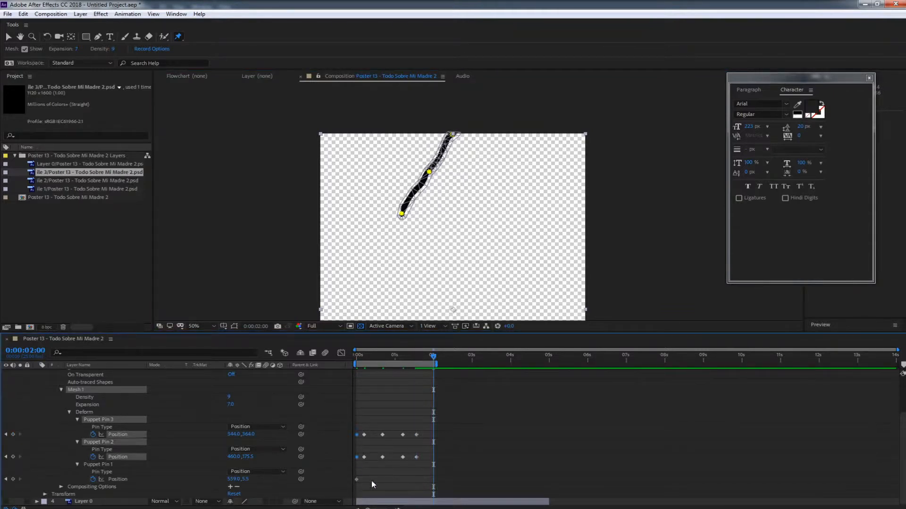
key(ctrl+c)
key(ctrl+v)
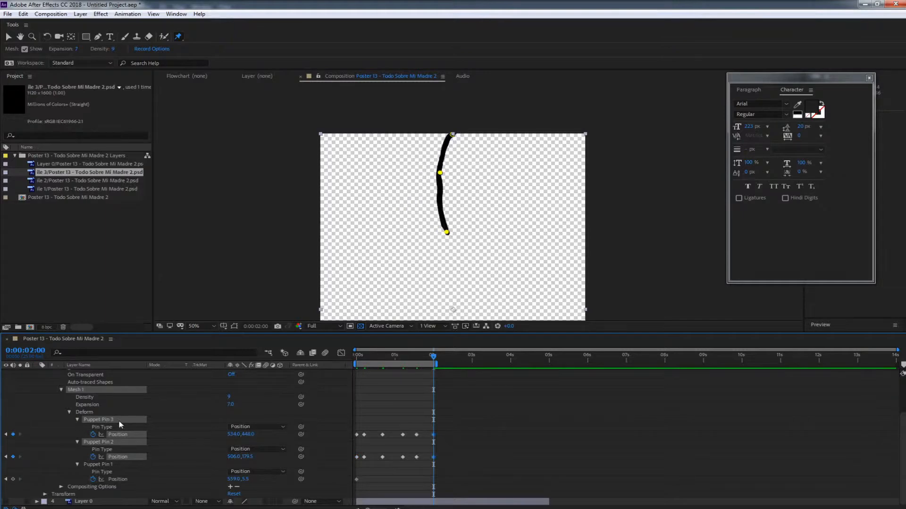
Step: Collapse the ile 3 layer's properties and make ile 1, ile 2 and Layer 0 visible again
drag(201, 333, 201, 240)
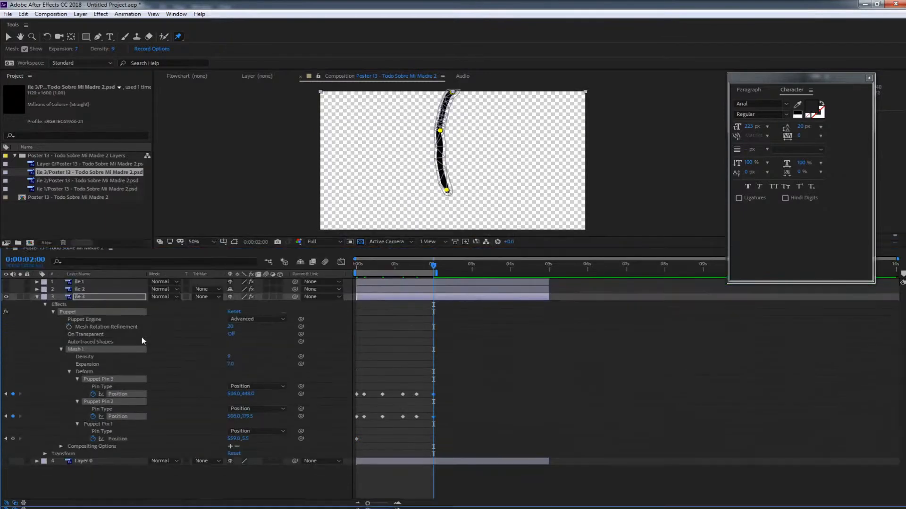
click(37, 297)
drag(6, 282, 6, 304)
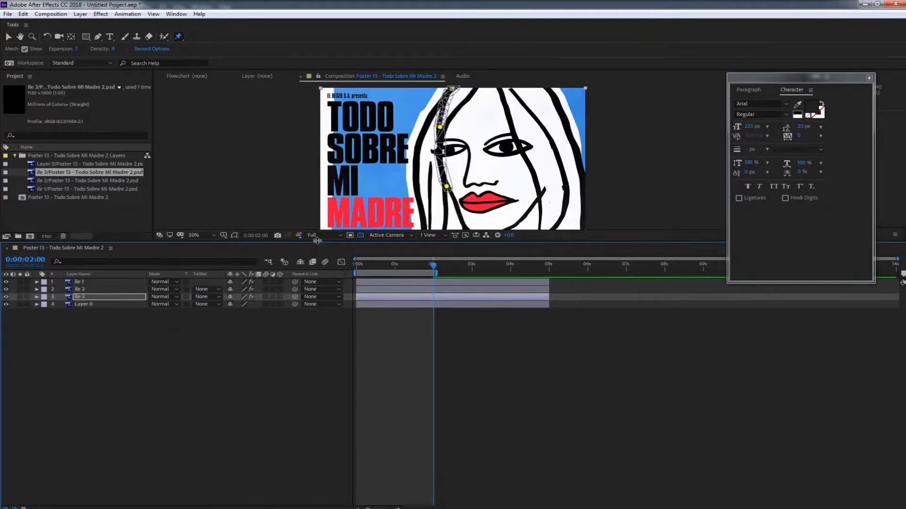
Step: Preview the three strands' looping animation over the whole poster in an enlarged composition view
drag(317, 241, 332, 466)
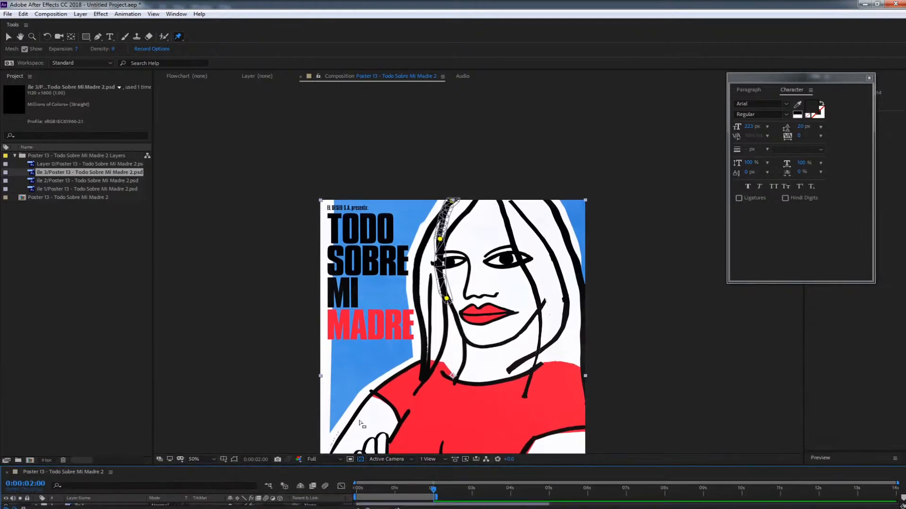
key(space)
drag(435, 360, 392, 238)
click(646, 261)
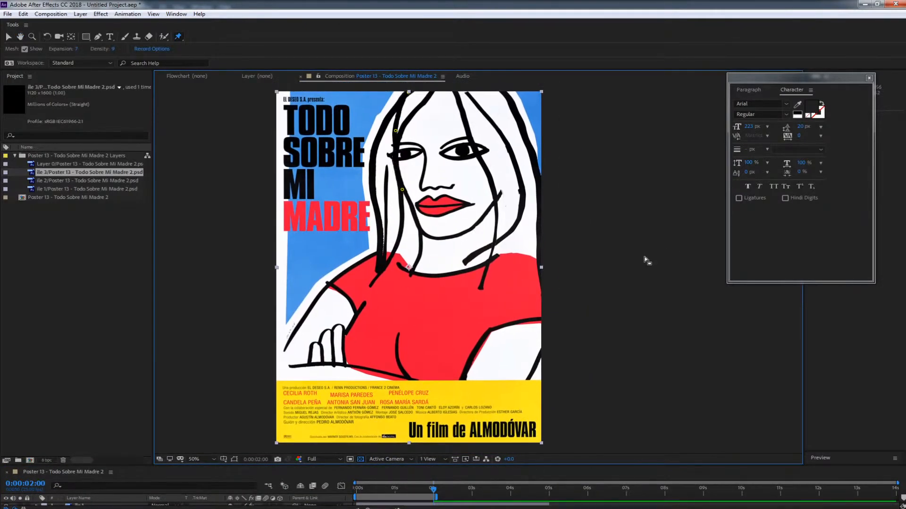
key(space)
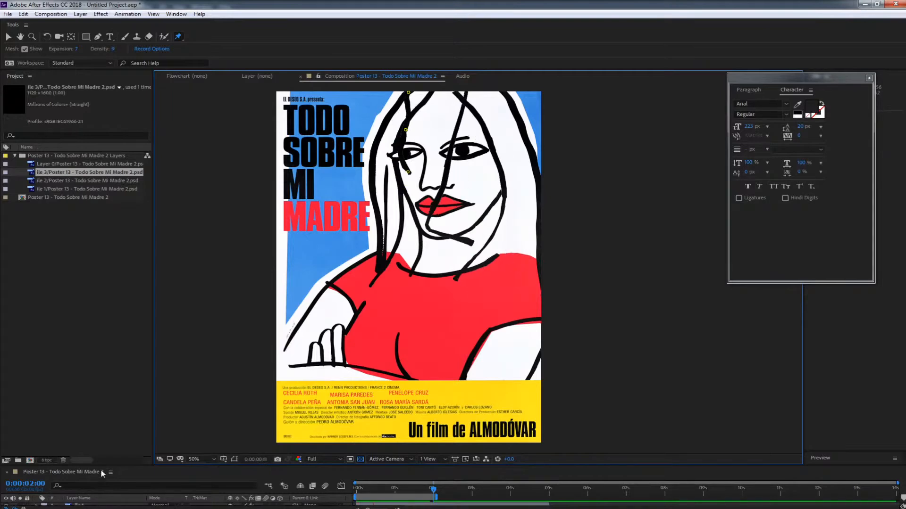
drag(105, 467, 112, 430)
click(587, 489)
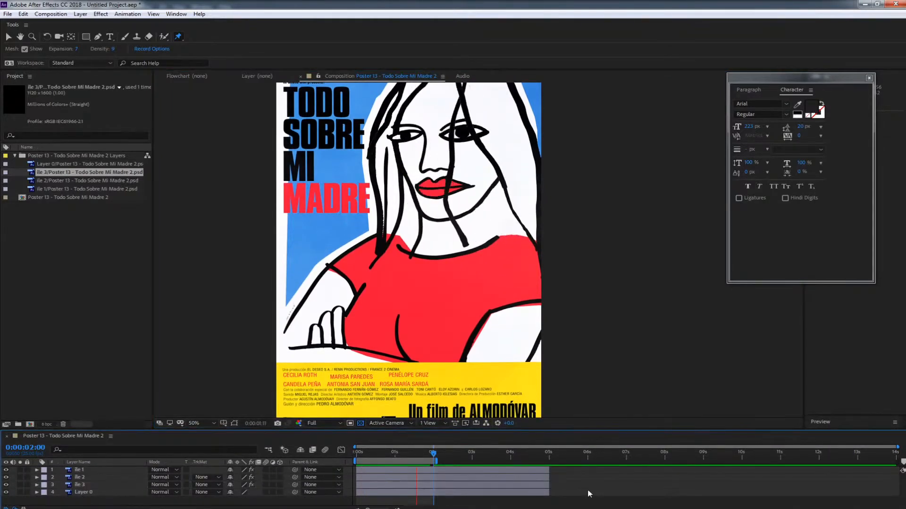